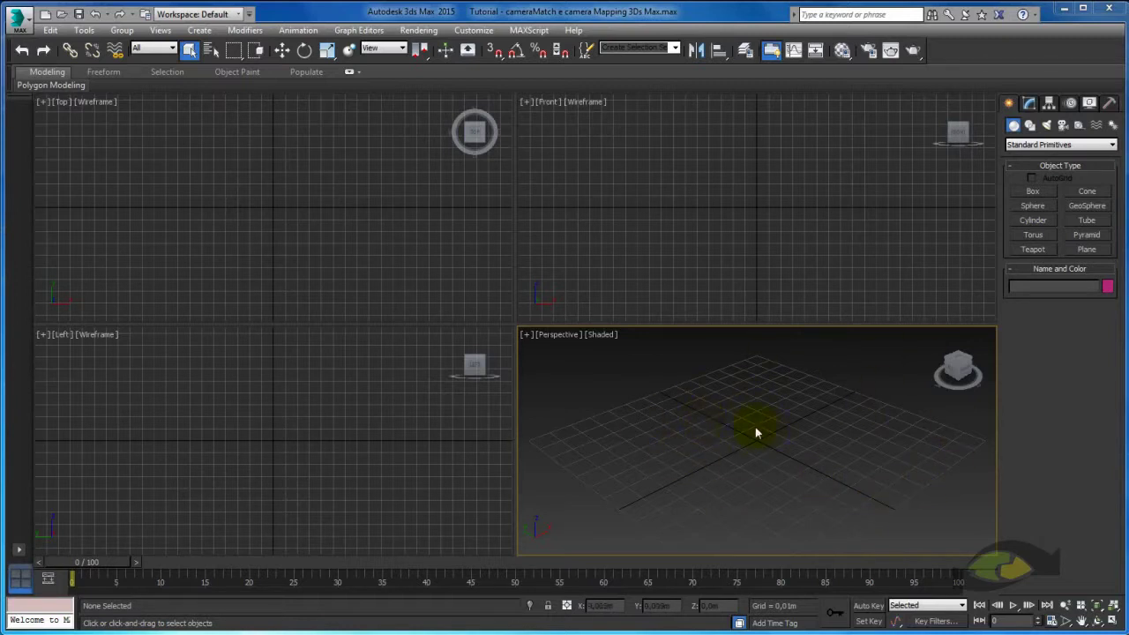
Run the cameraMatch_v0.4 script from the tutorial's script folder via MAXScript > Run Script
{"action": "middle_click_drag", "start_coordinate": [764, 403], "coordinate": [750, 417]}
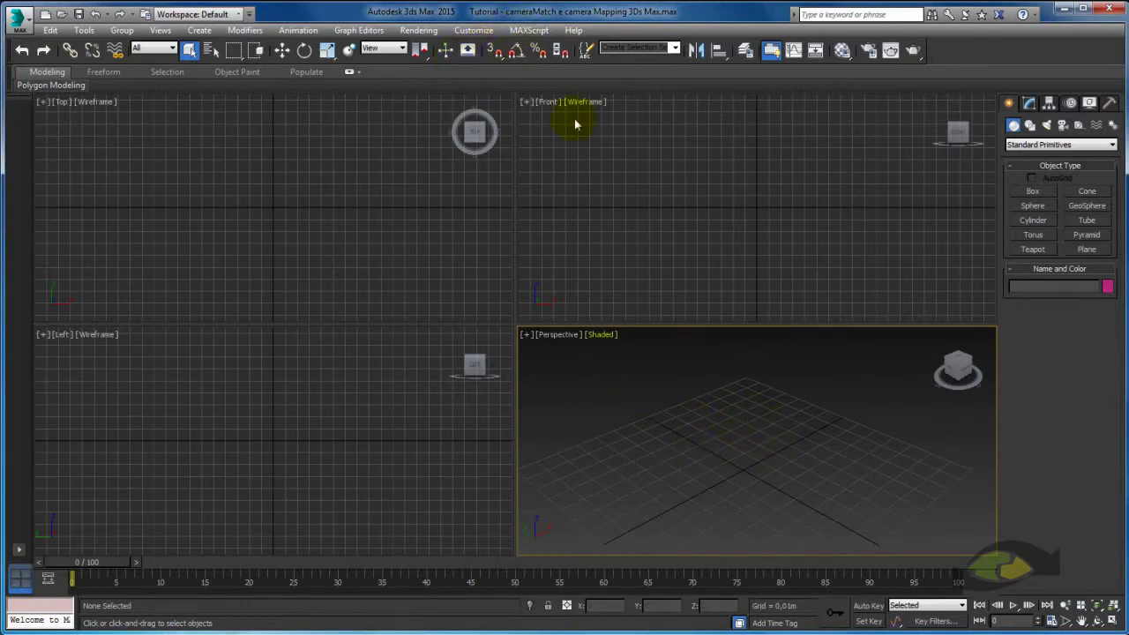
{"action": "left_click", "coordinate": [528, 31]}
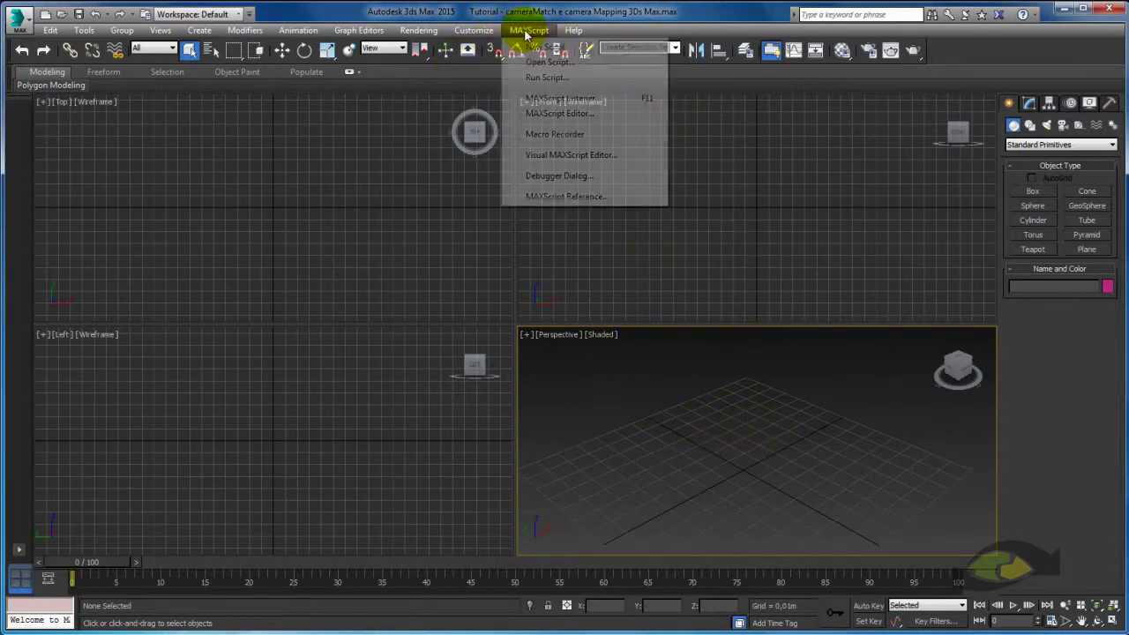
{"action": "left_click", "coordinate": [547, 78]}
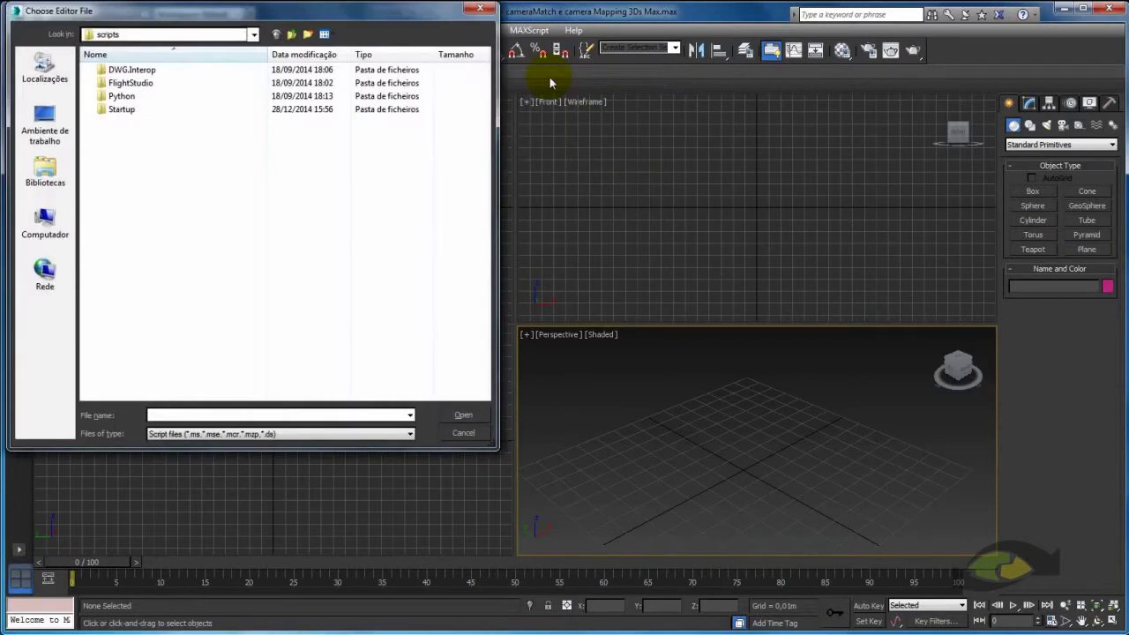
{"action": "left_click", "coordinate": [255, 39]}
{"action": "left_click", "coordinate": [189, 244]}
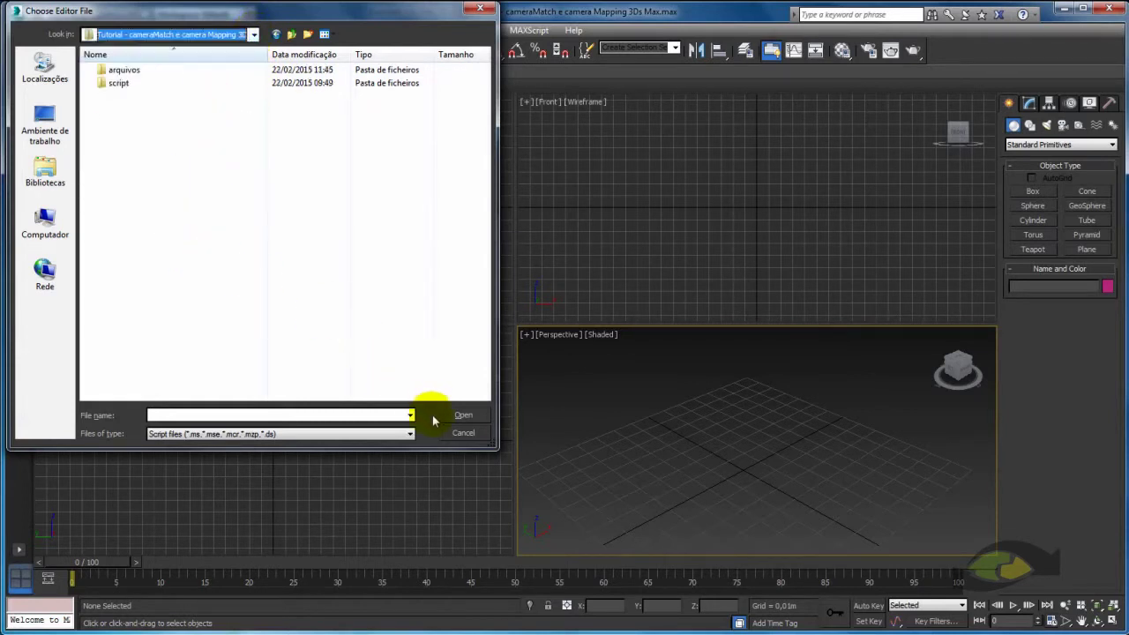
{"action": "double_click", "coordinate": [117, 83]}
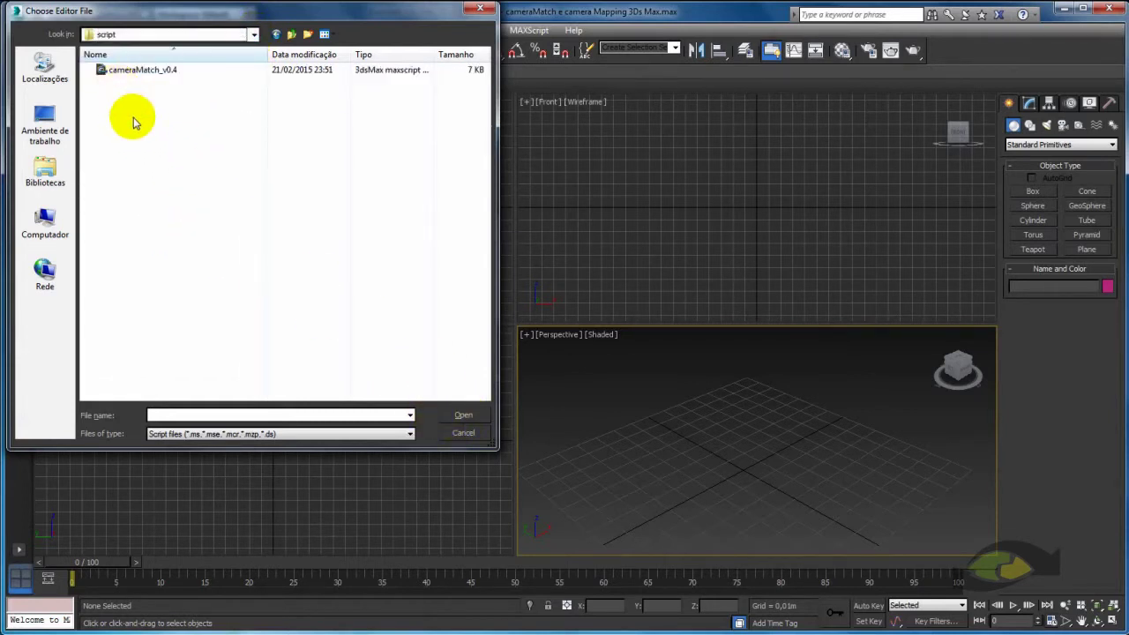
{"action": "left_click", "coordinate": [138, 70]}
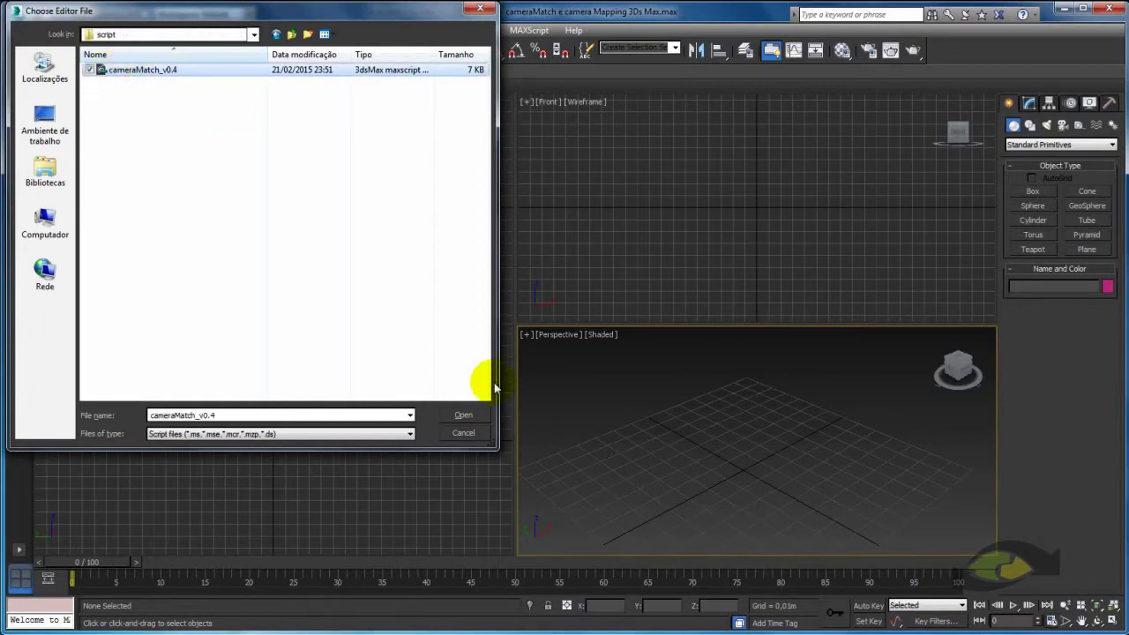
{"action": "left_click", "coordinate": [461, 414]}
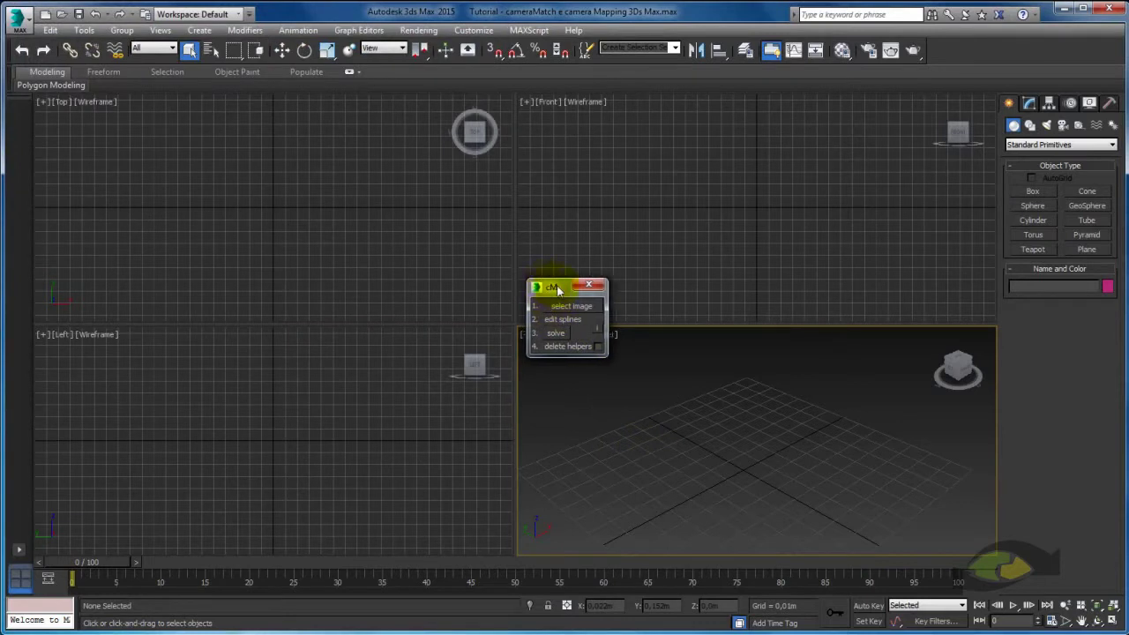
Use the cM panel's select image to load cameraMatch_predio from the arquivos folder
{"action": "left_click_drag", "start_coordinate": [541, 291], "coordinate": [864, 130]}
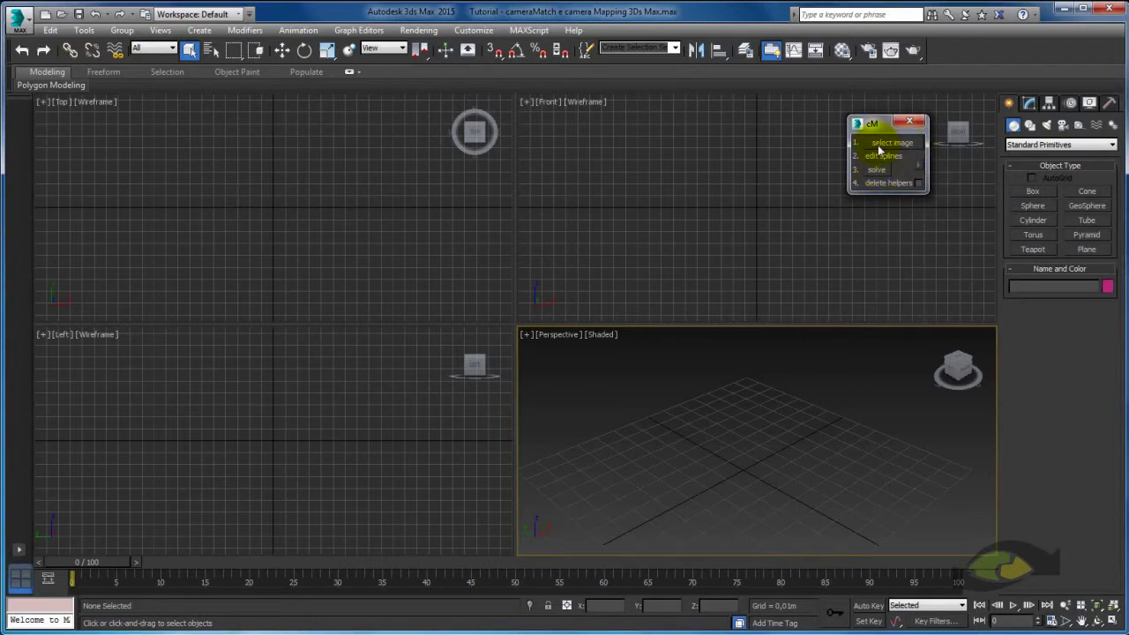
{"action": "left_click_drag", "start_coordinate": [878, 123], "coordinate": [783, 111]}
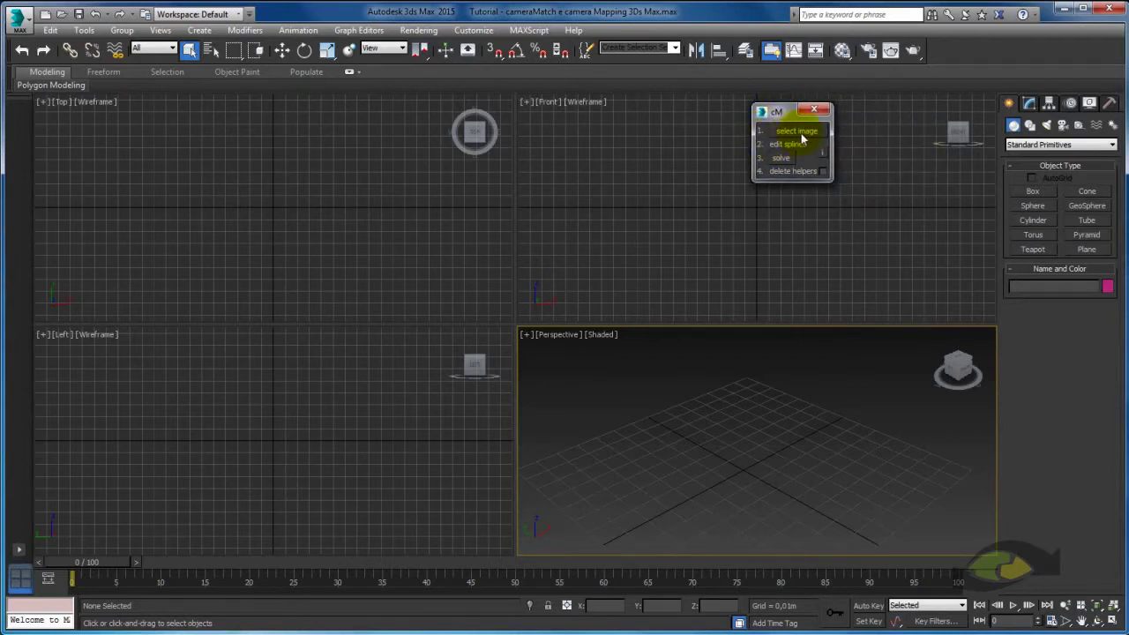
{"action": "left_click", "coordinate": [796, 135]}
{"action": "left_click", "coordinate": [796, 134]}
{"action": "left_click_drag", "start_coordinate": [931, 132], "coordinate": [536, 119]}
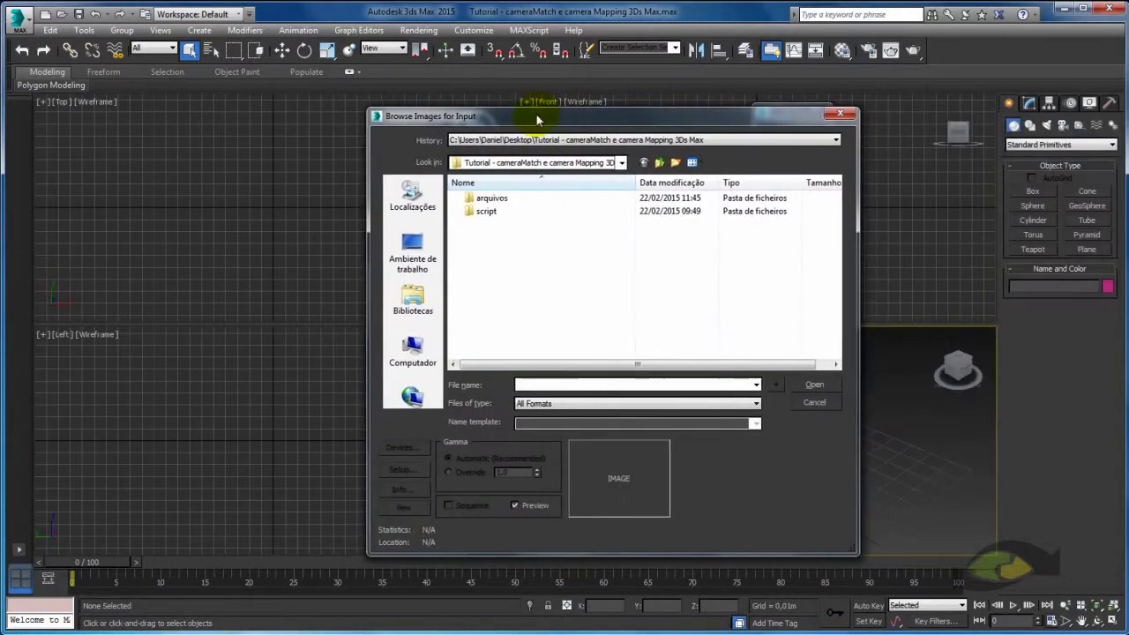
{"action": "left_click", "coordinate": [517, 199]}
{"action": "double_click", "coordinate": [487, 197]}
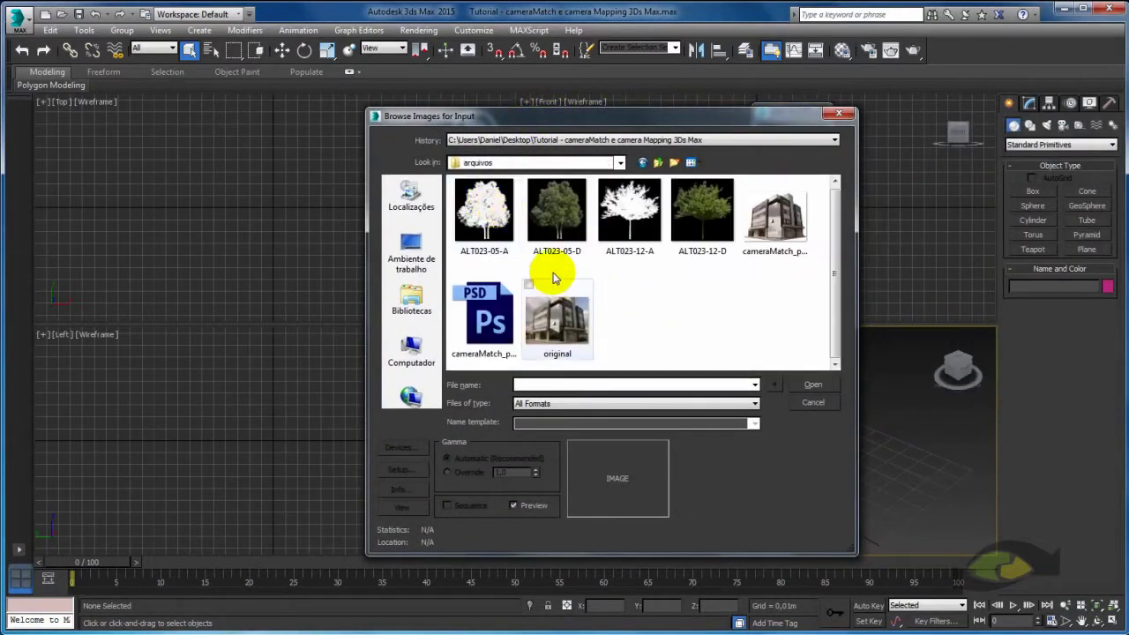
{"action": "left_click_drag", "start_coordinate": [703, 115], "coordinate": [448, 105]}
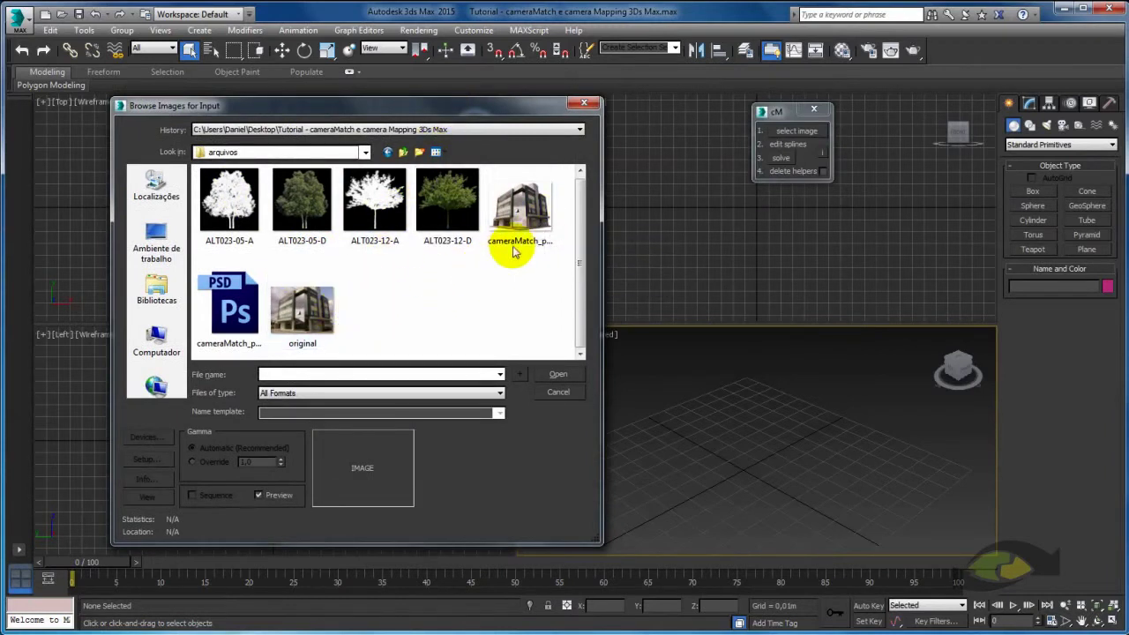
{"action": "mouse_move", "coordinate": [483, 318]}
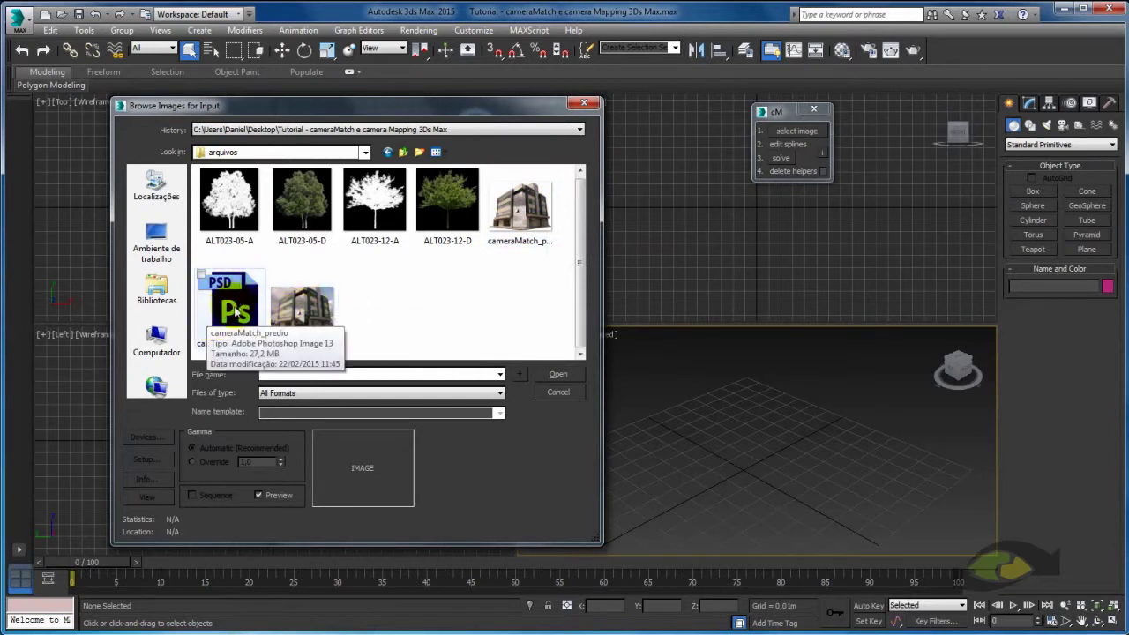
{"action": "left_click", "coordinate": [229, 306]}
{"action": "left_click", "coordinate": [232, 328]}
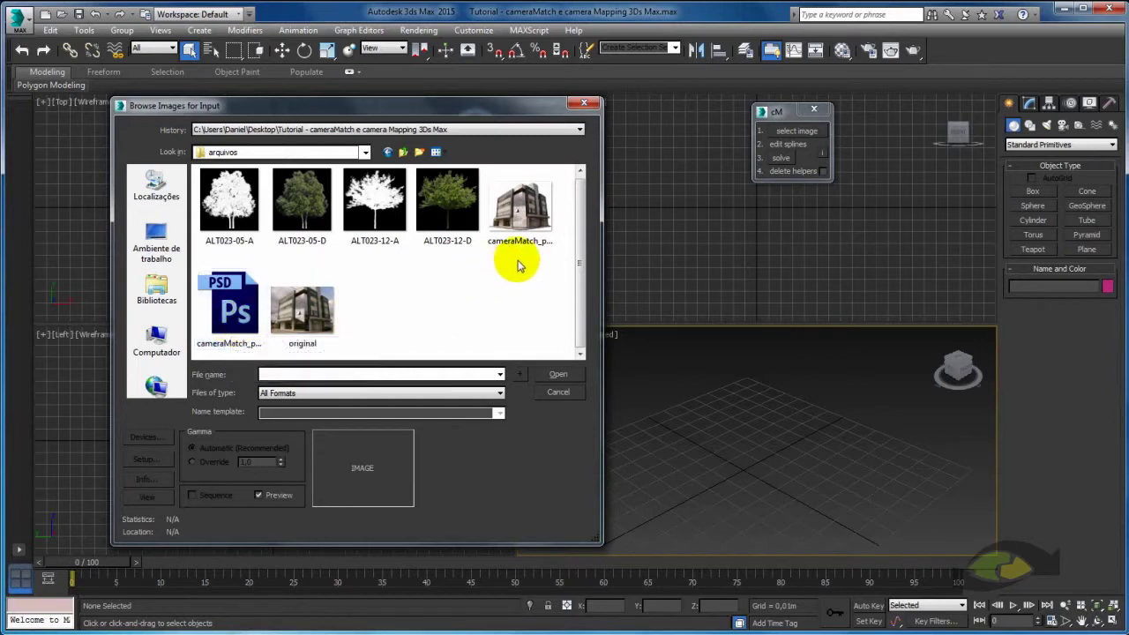
{"action": "left_click", "coordinate": [519, 220]}
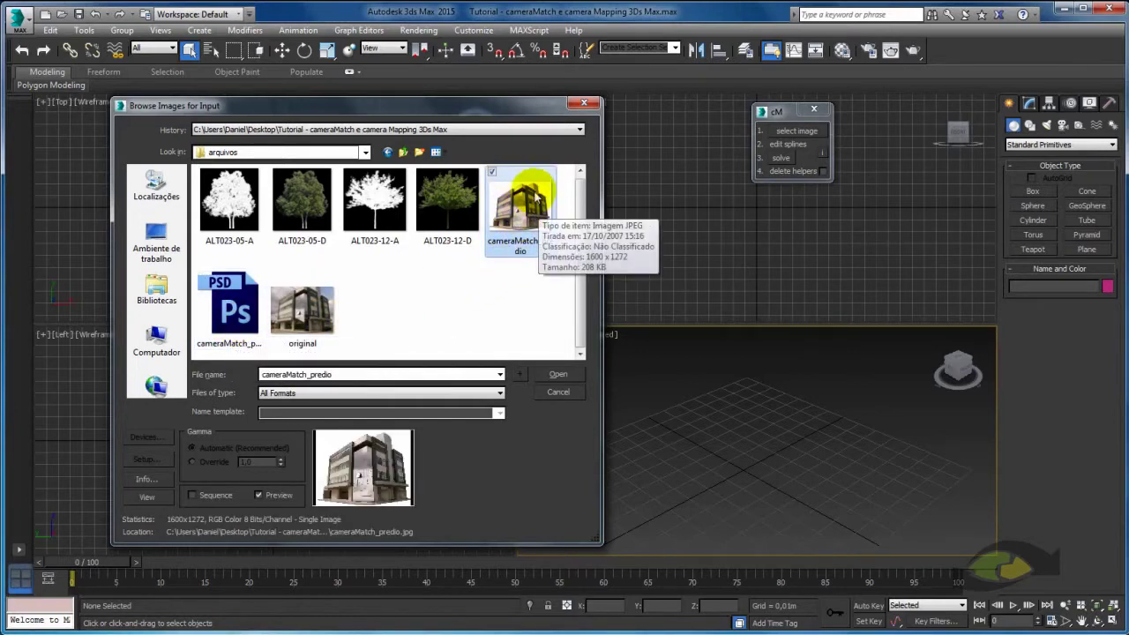
{"action": "left_click", "coordinate": [557, 376]}
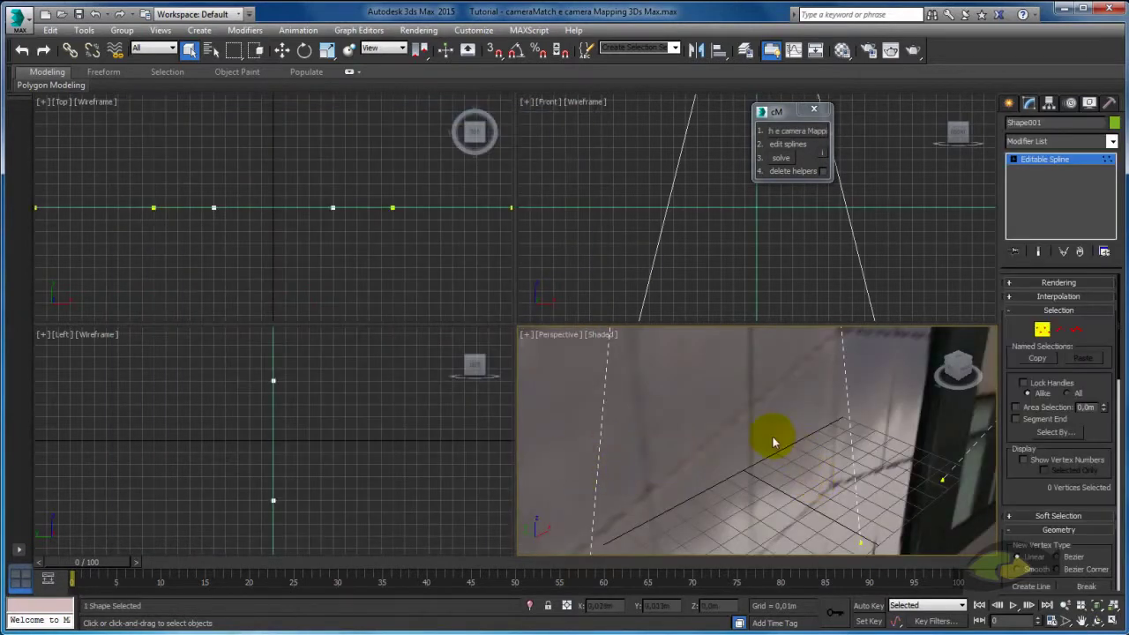
Maximize the Perspective view with Alt+W and frame the building photo with its guide splines
{"action": "scroll", "coordinate": [760, 432], "scroll_direction": "down", "scroll_amount": 10}
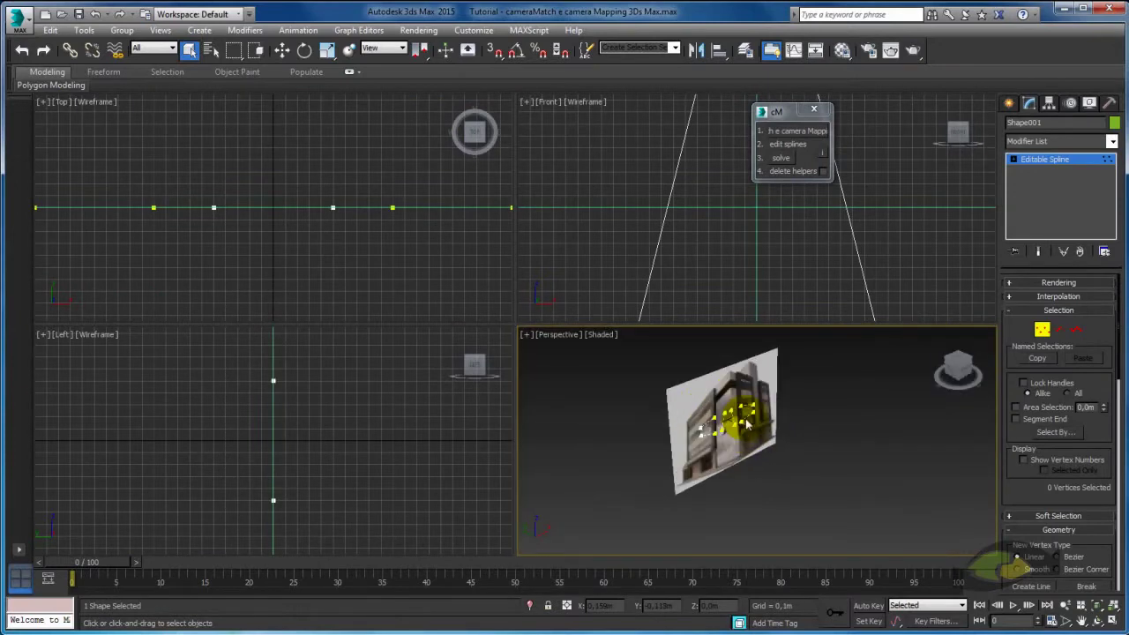
{"action": "mouse_move", "coordinate": [750, 441]}
{"action": "middle_mouse_down", "text": "alt"}
{"action": "mouse_move", "coordinate": [765, 468]}
{"action": "mouse_move", "coordinate": [705, 450]}
{"action": "middle_mouse_up", "text": "alt"}
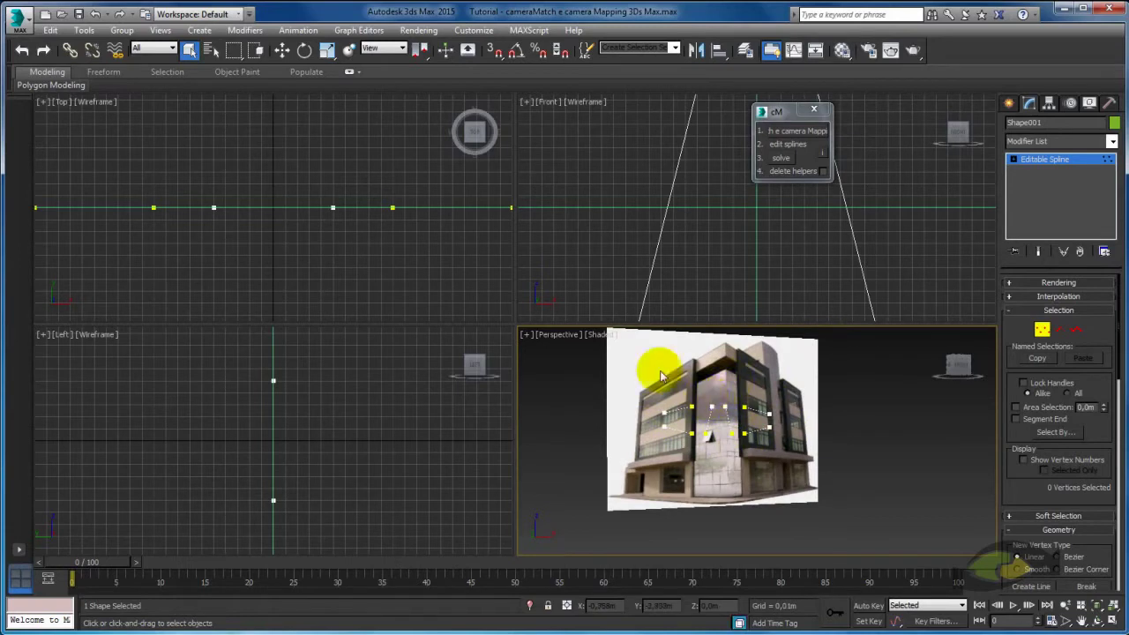
{"action": "middle_click_drag", "start_coordinate": [800, 345], "coordinate": [809, 360]}
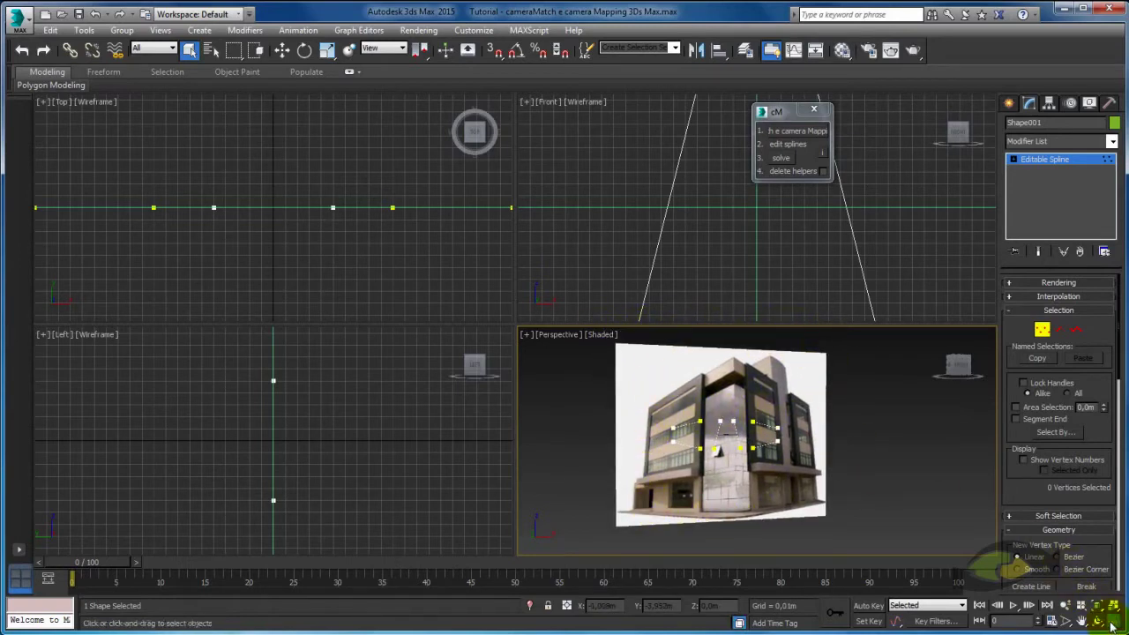
{"action": "key", "text": "alt+w"}
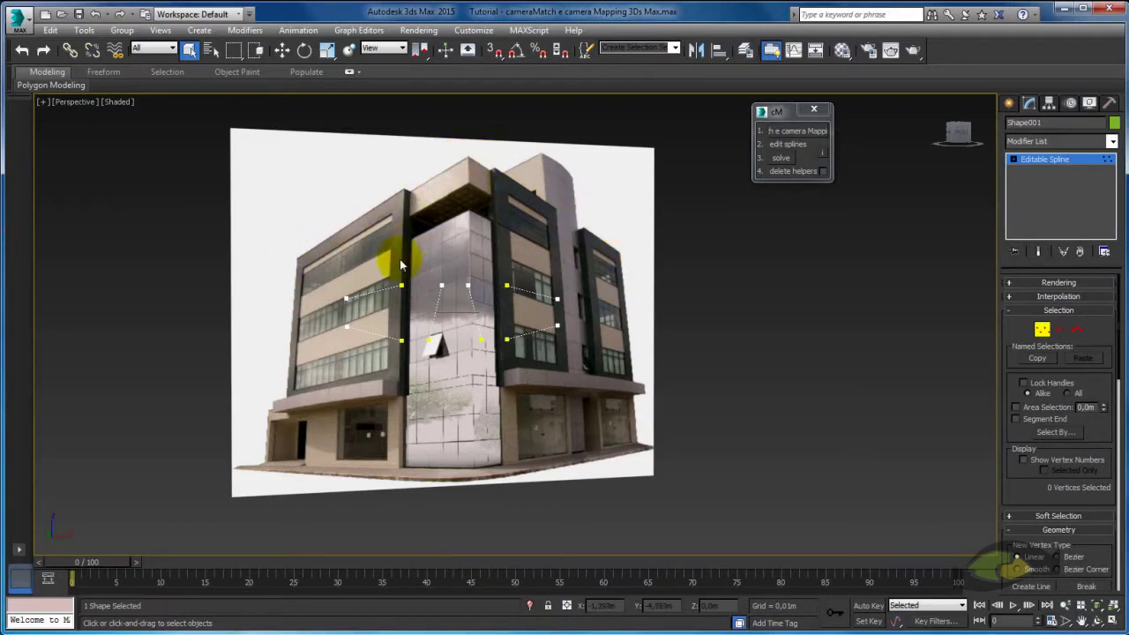
{"action": "mouse_move", "coordinate": [426, 283]}
{"action": "middle_mouse_down"}
{"action": "mouse_move", "coordinate": [441, 259]}
{"action": "mouse_move", "coordinate": [503, 270]}
{"action": "middle_mouse_up"}
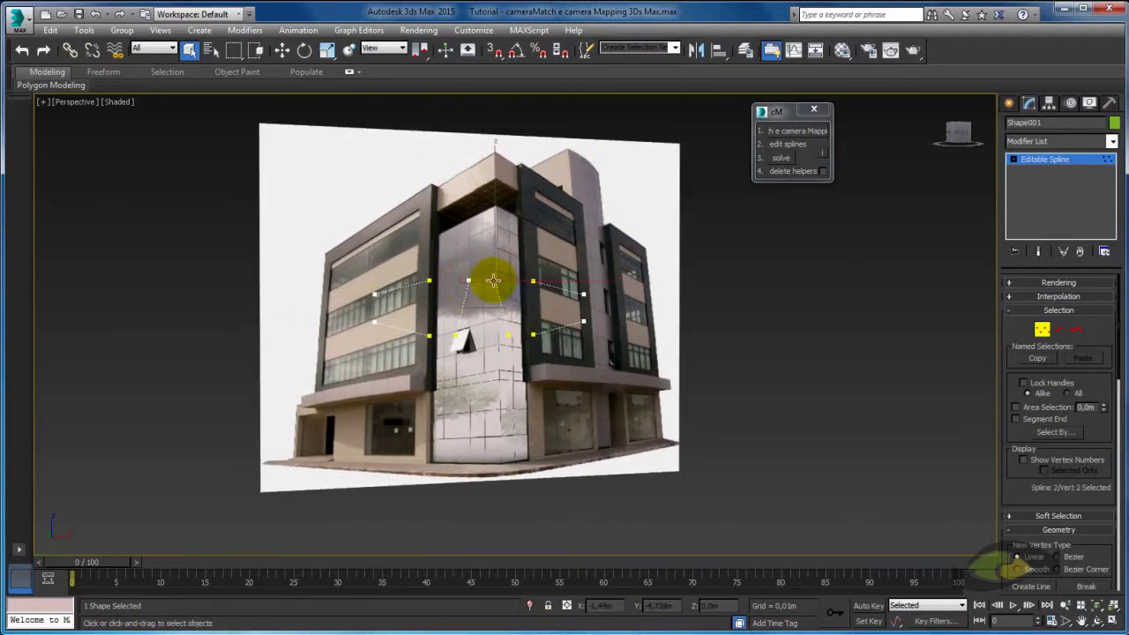
{"action": "left_click", "coordinate": [493, 280]}
{"action": "left_click", "coordinate": [1013, 159]}
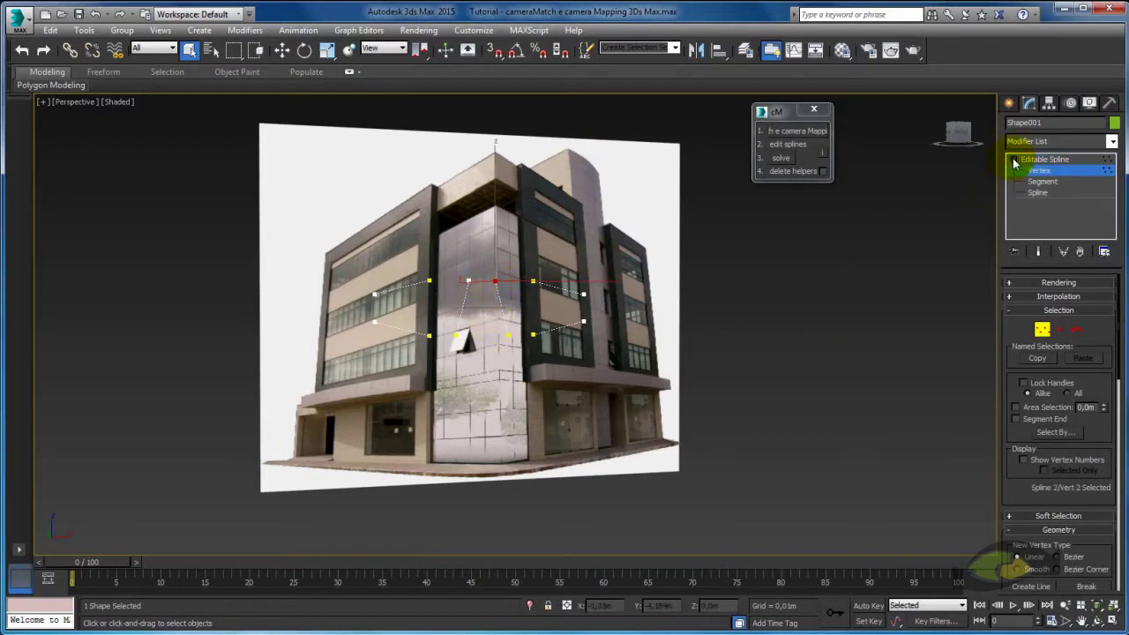
{"action": "left_click", "coordinate": [1014, 159]}
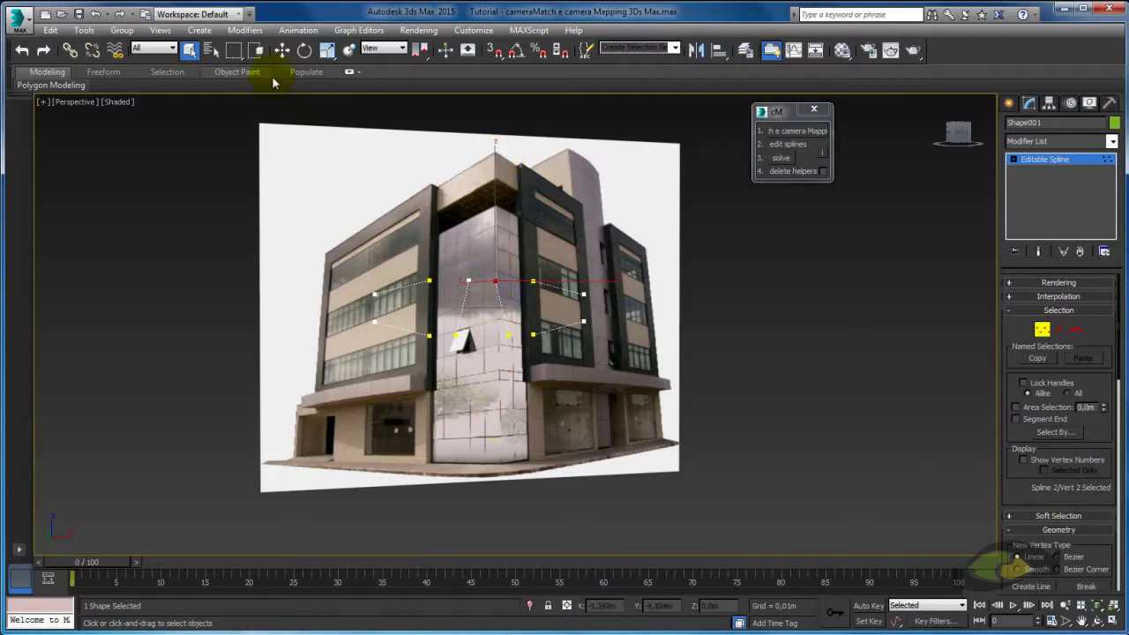
With Select and Move, drag a guide spline vertex down to the building's base corner
{"action": "left_click", "coordinate": [281, 50]}
{"action": "scroll", "coordinate": [517, 176], "scroll_direction": "up", "scroll_amount": 4}
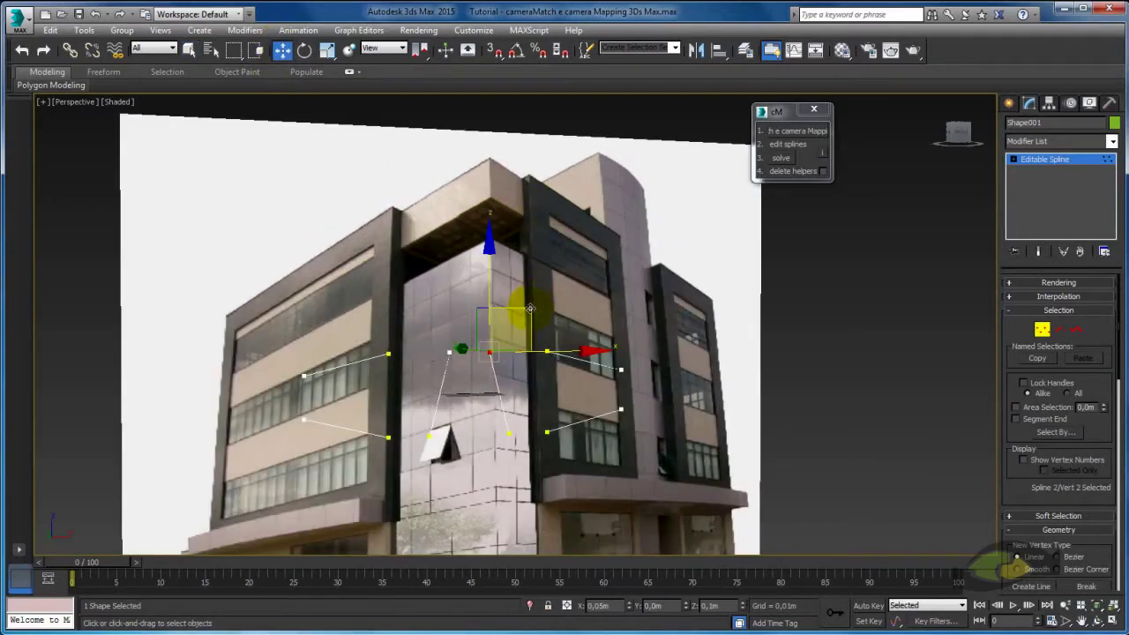
{"action": "left_click_drag", "start_coordinate": [518, 126], "coordinate": [528, 119]}
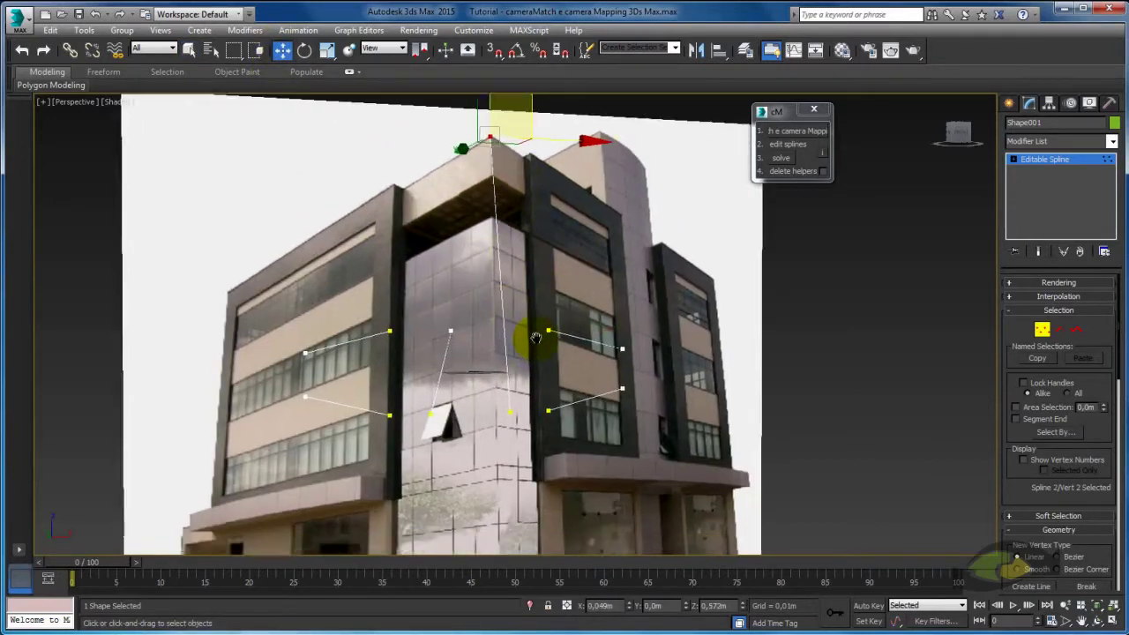
{"action": "mouse_move", "coordinate": [517, 114]}
{"action": "middle_mouse_down", "text": "alt"}
{"action": "mouse_move", "coordinate": [523, 315]}
{"action": "mouse_move", "coordinate": [582, 197]}
{"action": "middle_mouse_up", "text": "alt"}
{"action": "left_click_drag", "start_coordinate": [582, 198], "coordinate": [572, 373]}
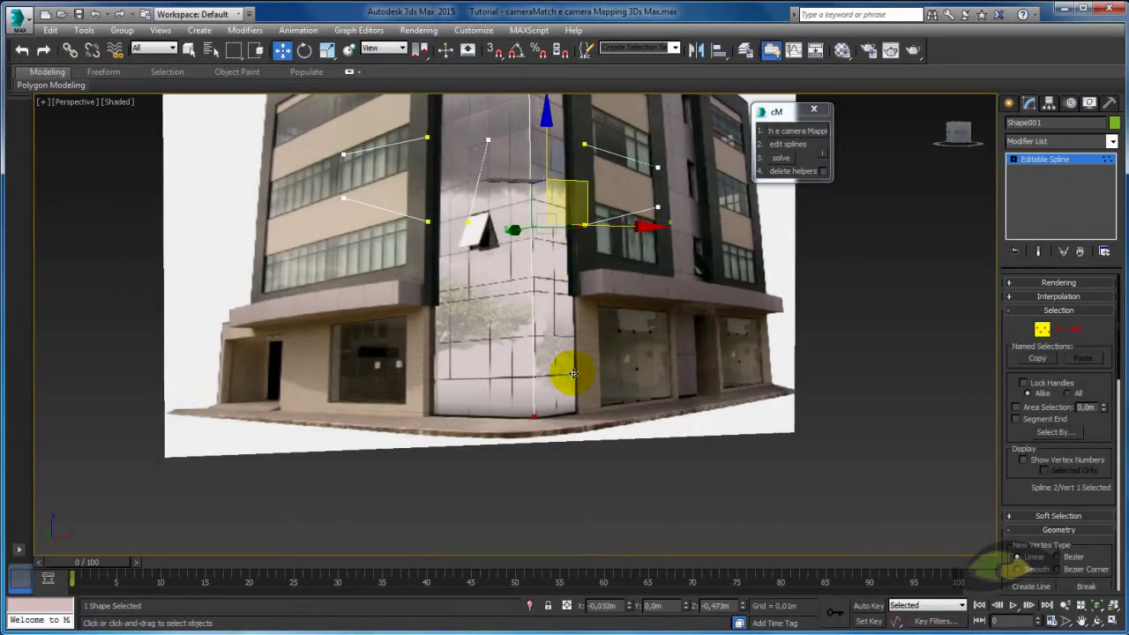
{"action": "mouse_move", "coordinate": [572, 372]}
{"action": "middle_mouse_down", "text": "alt"}
{"action": "mouse_move", "coordinate": [556, 318]}
{"action": "mouse_move", "coordinate": [459, 231]}
{"action": "middle_mouse_up", "text": "alt"}
{"action": "scroll", "coordinate": [545, 284], "scroll_direction": "up", "scroll_amount": 2}
Move further vertices onto the roofline, the right facade edge and the building's top corner
{"action": "left_click", "coordinate": [547, 282]}
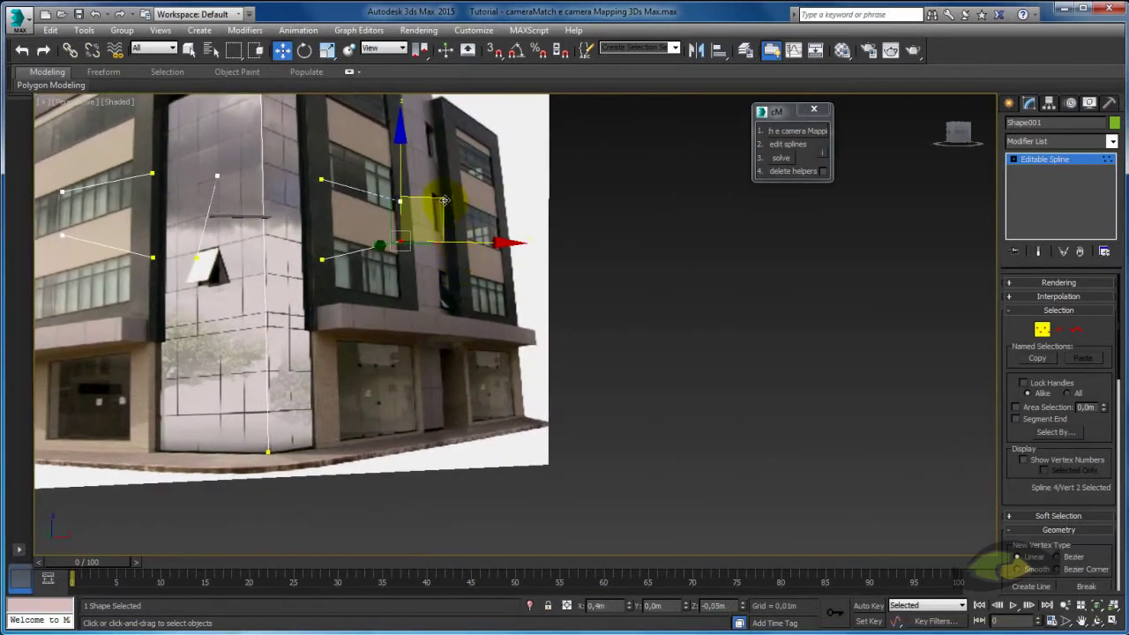
{"action": "mouse_move", "coordinate": [444, 200]}
{"action": "left_mouse_down"}
{"action": "mouse_move", "coordinate": [570, 378]}
{"action": "mouse_move", "coordinate": [353, 312]}
{"action": "mouse_move", "coordinate": [306, 408]}
{"action": "mouse_move", "coordinate": [319, 331]}
{"action": "left_mouse_up"}
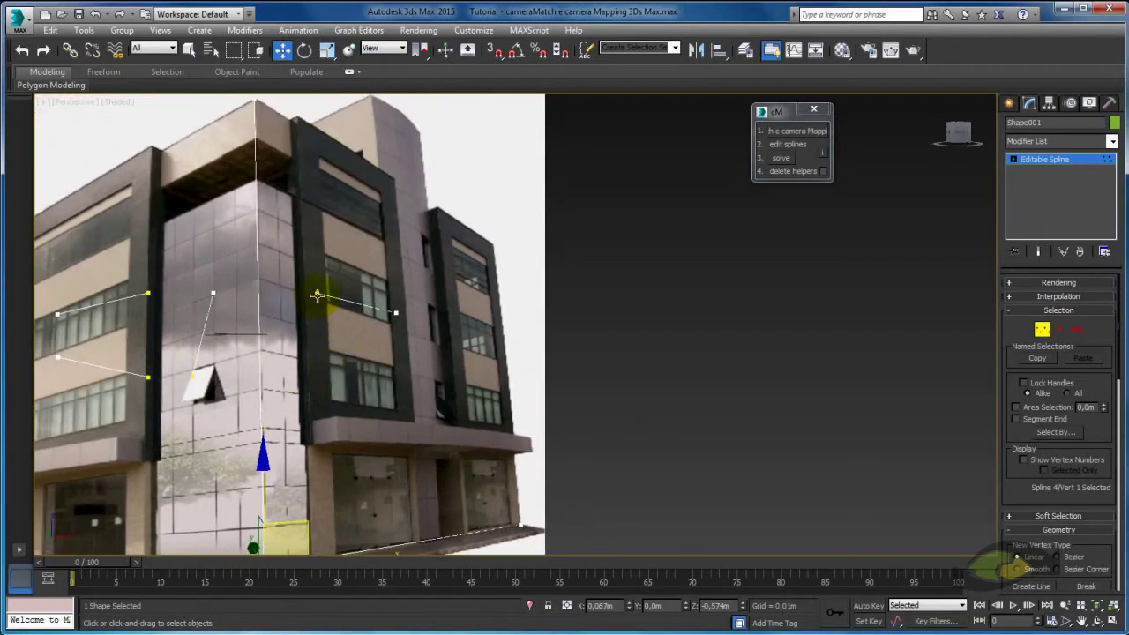
{"action": "left_click", "coordinate": [316, 295]}
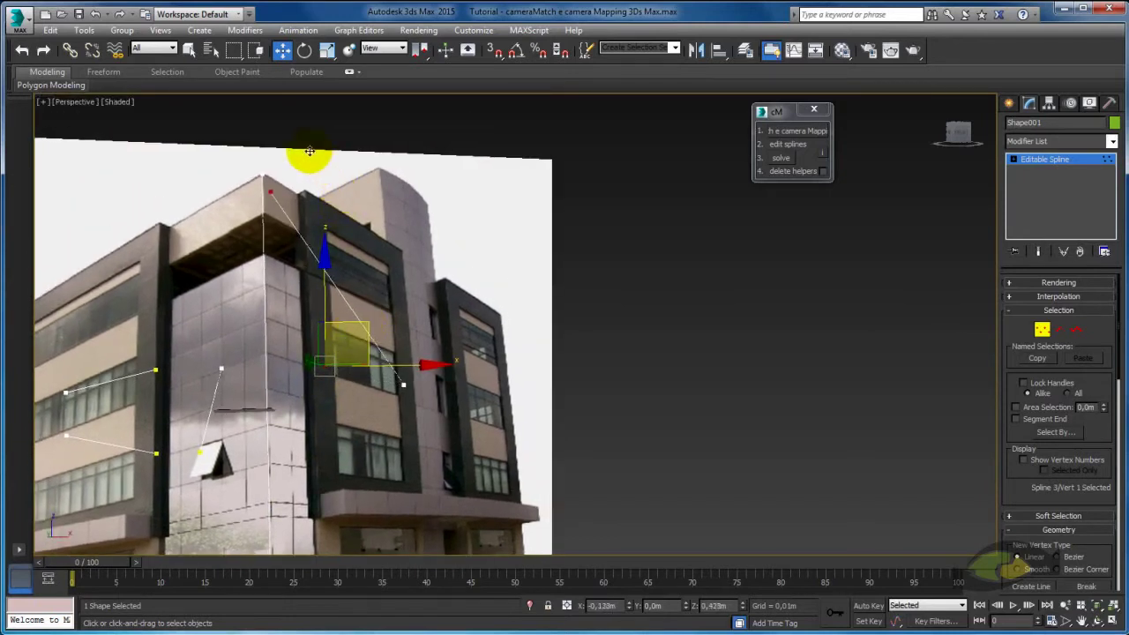
{"action": "left_click_drag", "start_coordinate": [309, 151], "coordinate": [302, 132]}
{"action": "mouse_move", "coordinate": [403, 381]}
{"action": "left_mouse_down"}
{"action": "mouse_move", "coordinate": [535, 260]}
{"action": "mouse_move", "coordinate": [542, 275]}
{"action": "left_mouse_up"}
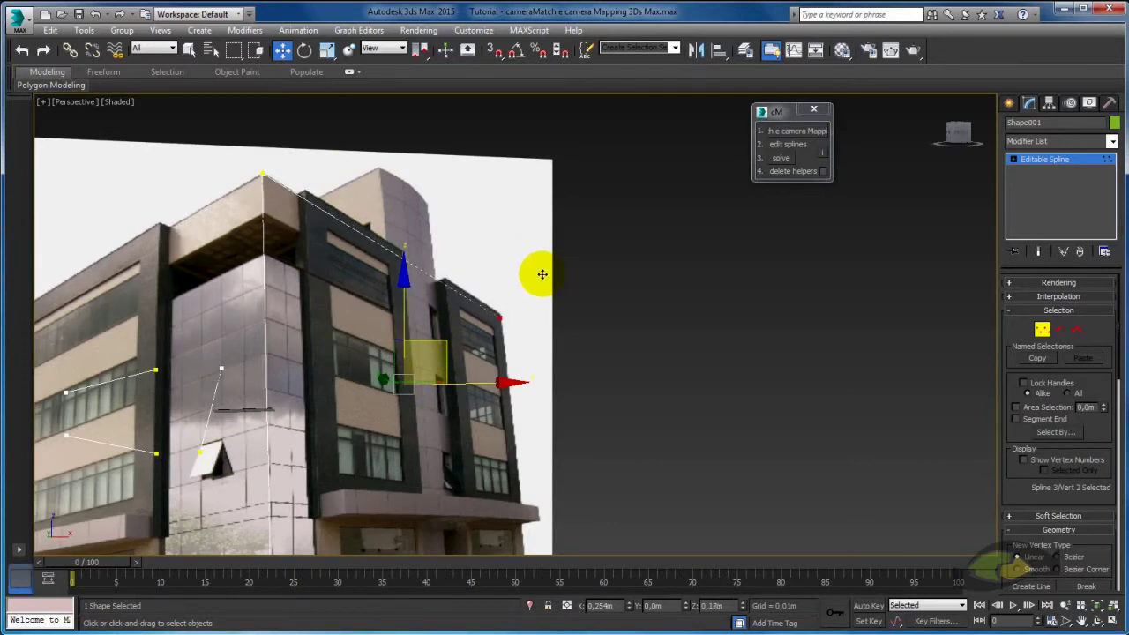
{"action": "left_click_drag", "start_coordinate": [542, 275], "coordinate": [543, 277]}
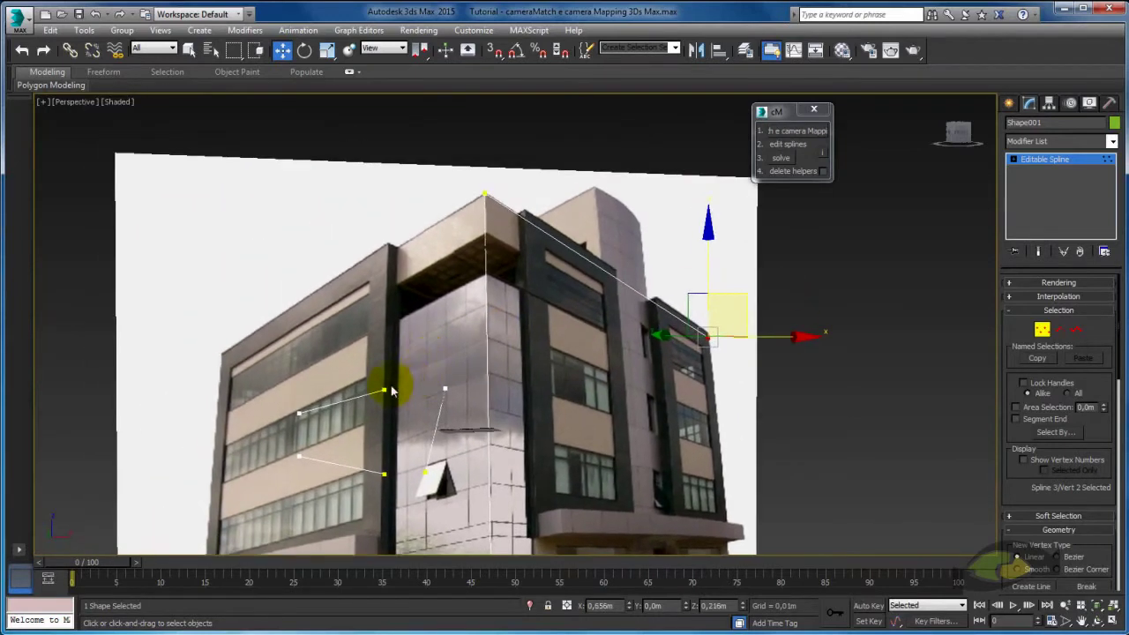
{"action": "left_click_drag", "start_coordinate": [385, 389], "coordinate": [518, 149]}
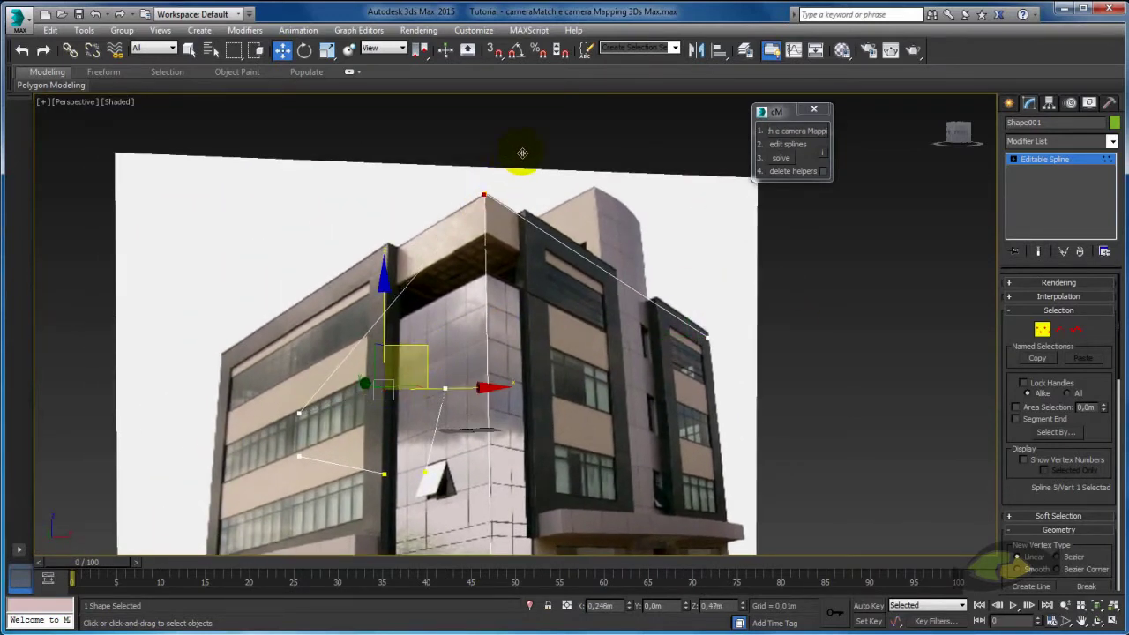
Place spline vertices on the building's left roofline and its ground-line corner
{"action": "left_click", "coordinate": [299, 411]}
{"action": "left_click_drag", "start_coordinate": [338, 375], "coordinate": [267, 316]}
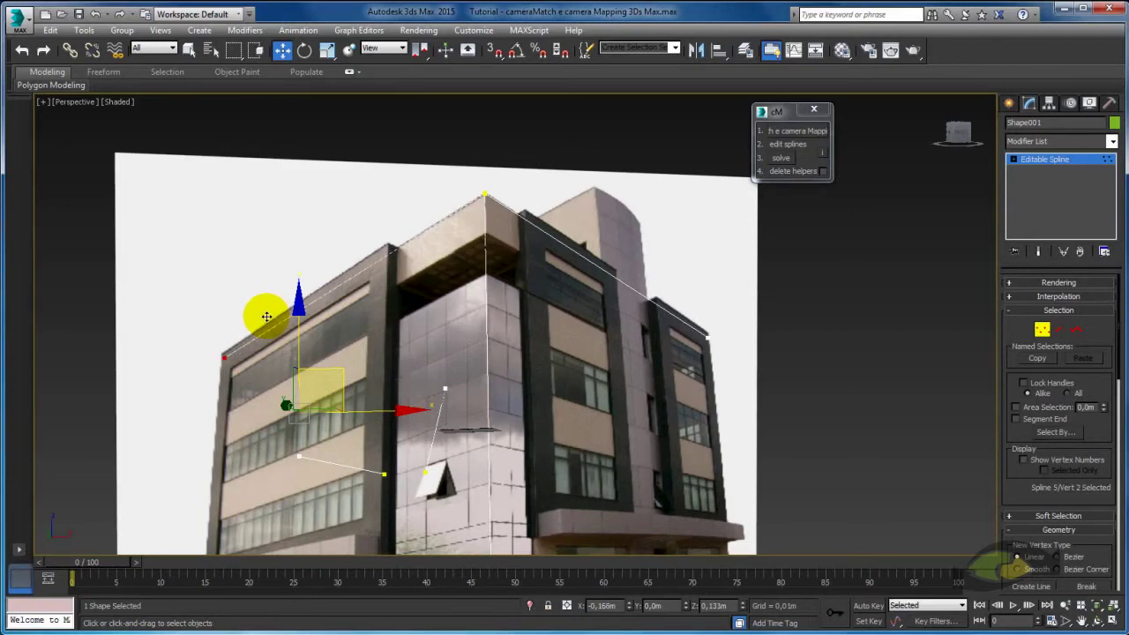
{"action": "mouse_move", "coordinate": [267, 316]}
{"action": "middle_mouse_down", "text": "alt"}
{"action": "mouse_move", "coordinate": [460, 279]}
{"action": "mouse_move", "coordinate": [454, 249]}
{"action": "middle_mouse_up", "text": "alt"}
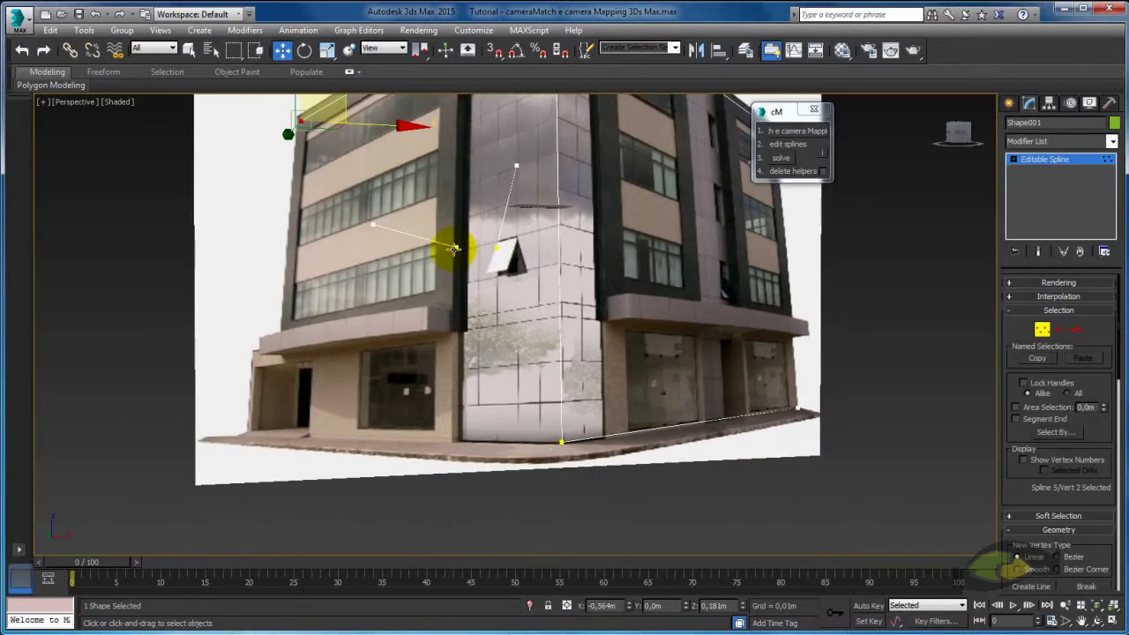
{"action": "left_click", "coordinate": [453, 249]}
{"action": "mouse_move", "coordinate": [492, 208]}
{"action": "left_mouse_down"}
{"action": "mouse_move", "coordinate": [588, 403]}
{"action": "mouse_move", "coordinate": [598, 402]}
{"action": "left_mouse_up"}
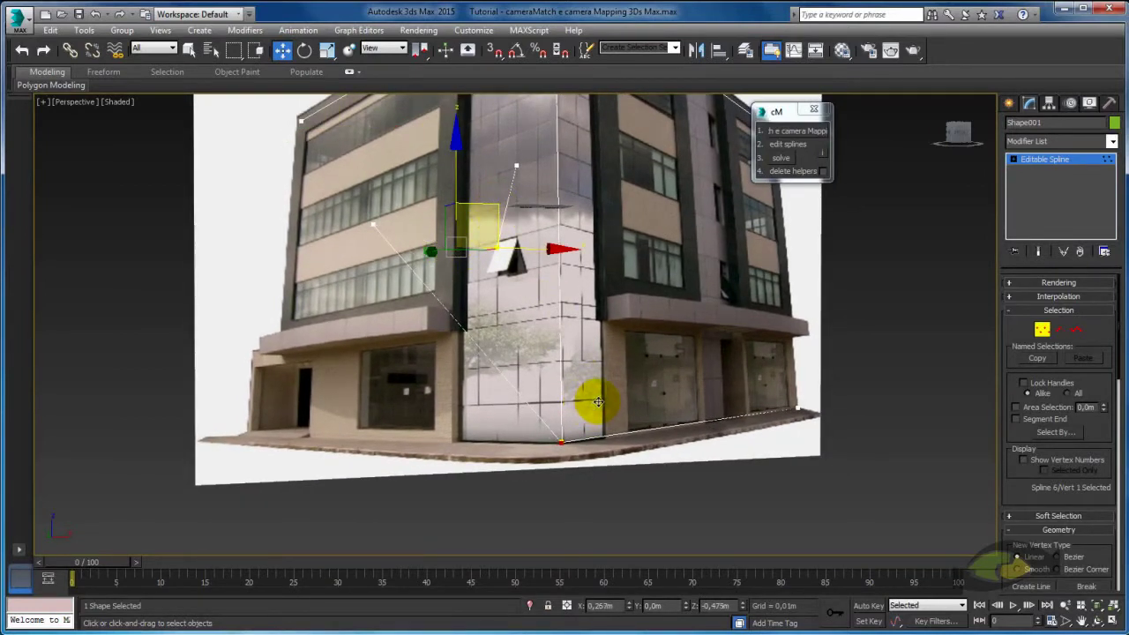
Move the upper-left vertex onto the building's left base corner
{"action": "left_click", "coordinate": [373, 224]}
{"action": "middle_click_drag", "start_coordinate": [373, 224], "coordinate": [498, 216]}
{"action": "left_click_drag", "start_coordinate": [532, 172], "coordinate": [411, 380]}
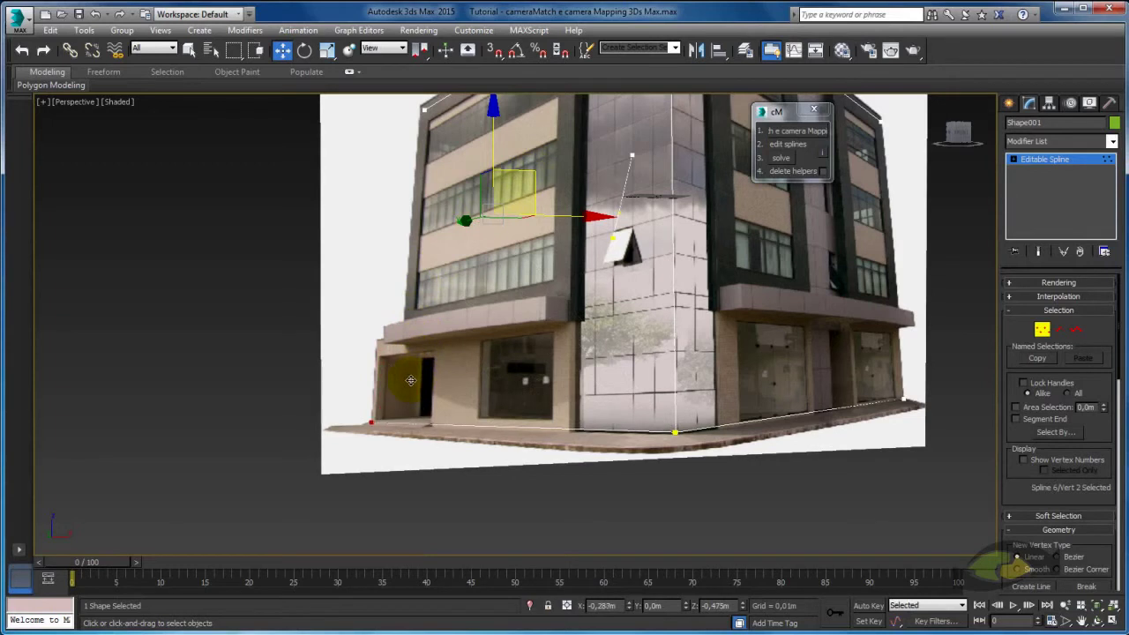
{"action": "left_click_drag", "start_coordinate": [416, 380], "coordinate": [441, 387]}
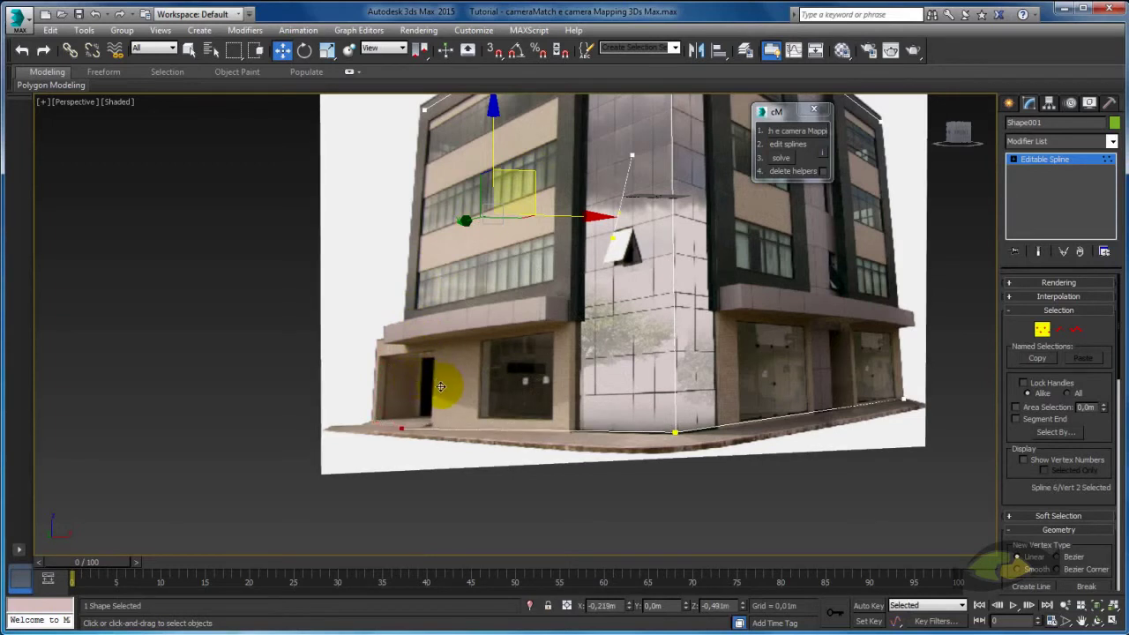
{"action": "middle_click_drag", "start_coordinate": [441, 383], "coordinate": [465, 371], "text": "alt"}
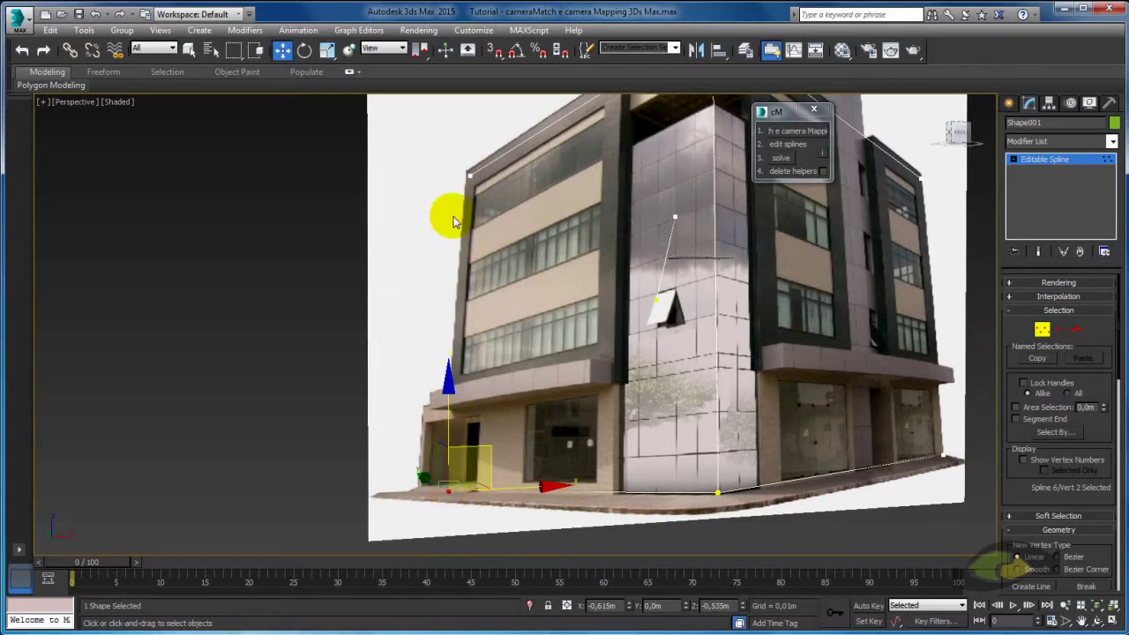
Align the vertices near the small window with the top-left corner and the base line
{"action": "left_click", "coordinate": [519, 484]}
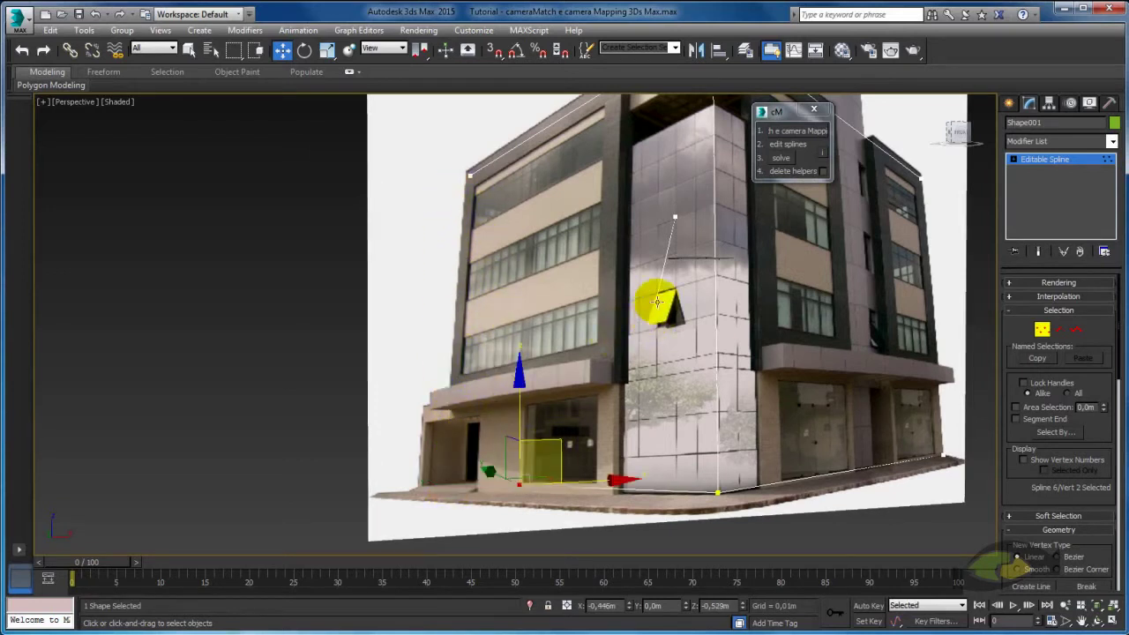
{"action": "left_click", "coordinate": [656, 300]}
{"action": "left_click_drag", "start_coordinate": [674, 215], "coordinate": [503, 134]}
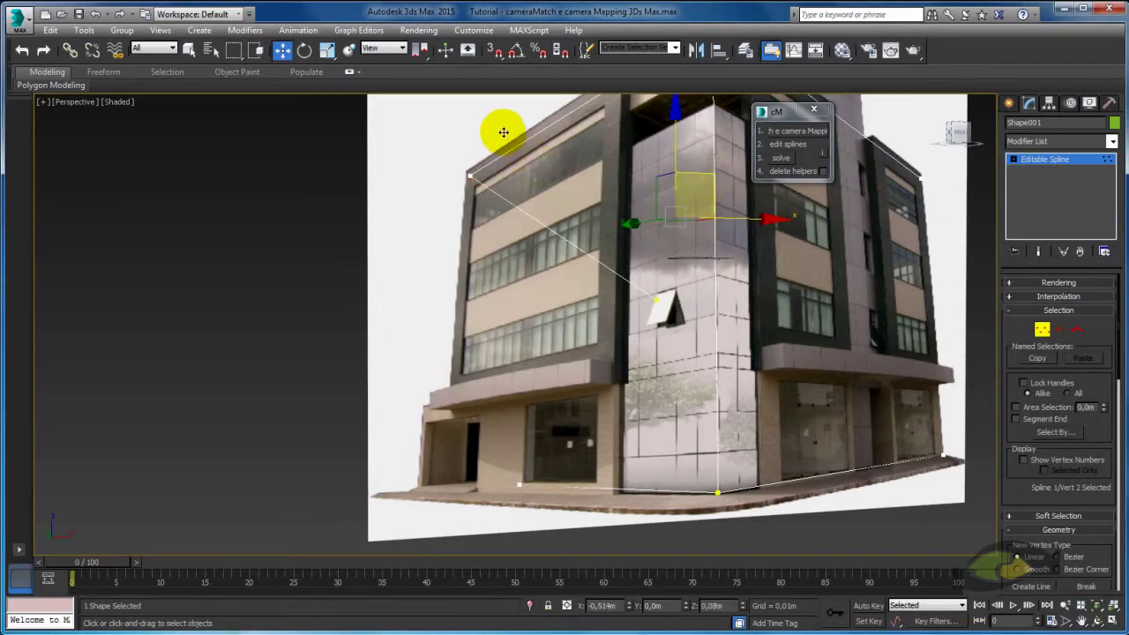
{"action": "left_click", "coordinate": [656, 301]}
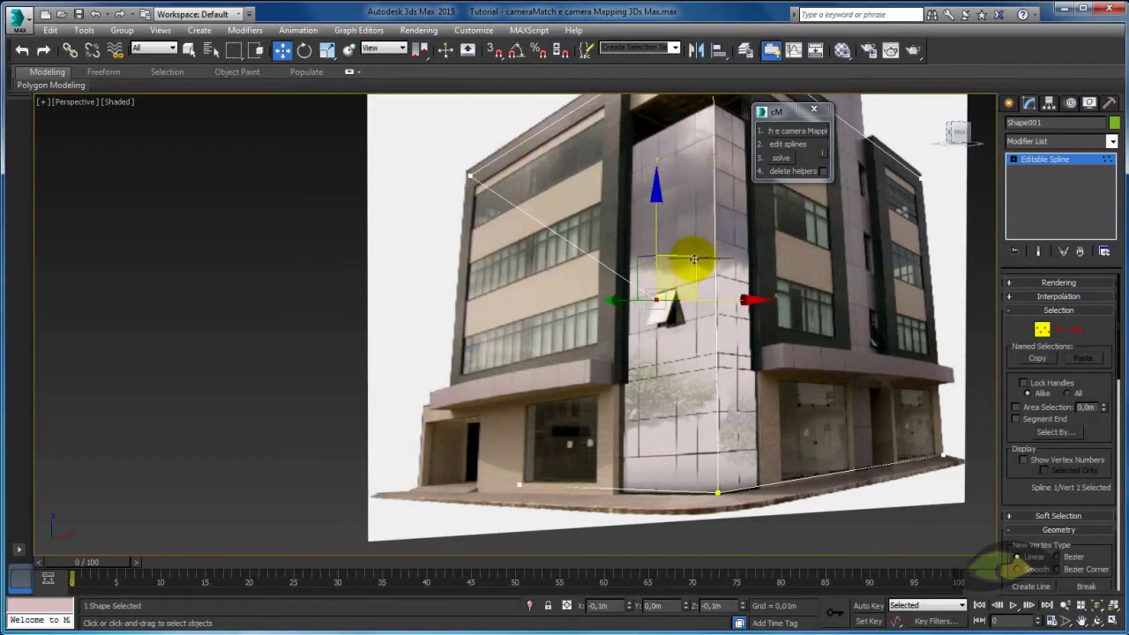
{"action": "left_click_drag", "start_coordinate": [657, 301], "coordinate": [485, 432]}
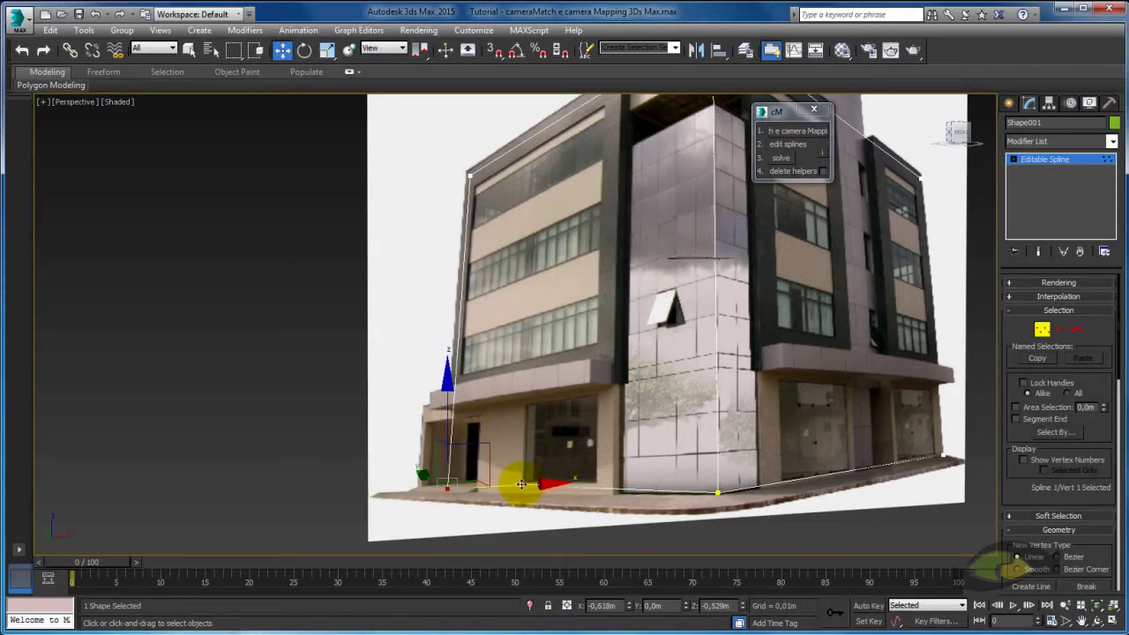
Raise the left base vertex and select both overlapping vertices at the upper-left roof corner
{"action": "left_click", "coordinate": [518, 484]}
{"action": "mouse_move", "coordinate": [555, 443]}
{"action": "left_mouse_down"}
{"action": "mouse_move", "coordinate": [448, 441]}
{"action": "mouse_move", "coordinate": [462, 371]}
{"action": "mouse_move", "coordinate": [458, 391]}
{"action": "mouse_move", "coordinate": [496, 438]}
{"action": "mouse_move", "coordinate": [487, 446]}
{"action": "mouse_move", "coordinate": [443, 209]}
{"action": "mouse_move", "coordinate": [532, 139]}
{"action": "mouse_move", "coordinate": [546, 334]}
{"action": "left_mouse_up"}
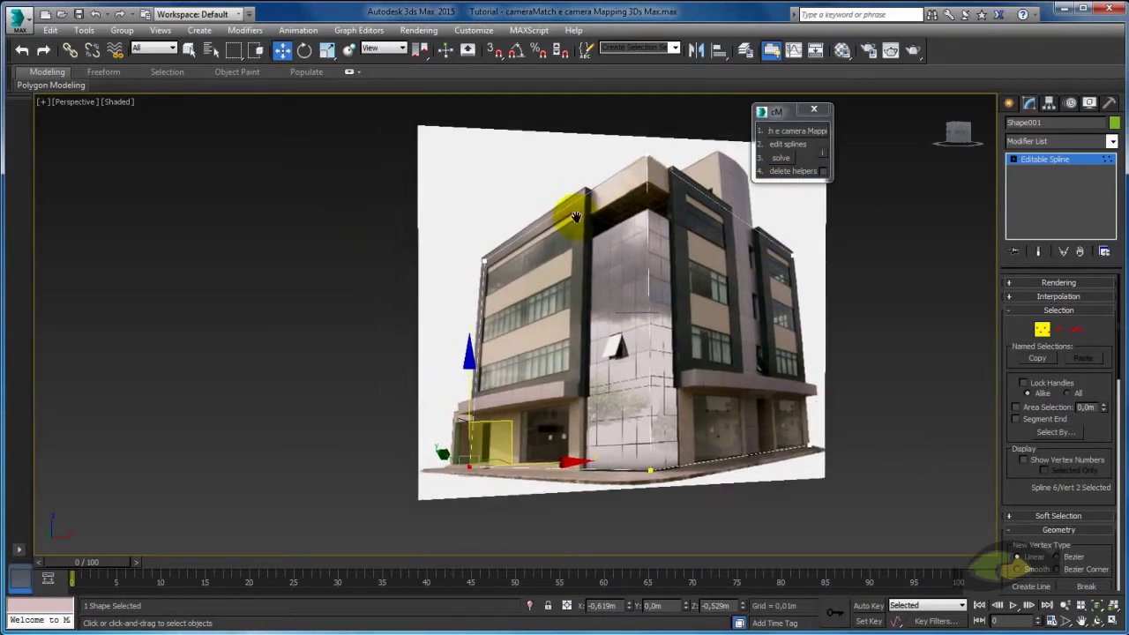
{"action": "scroll", "coordinate": [587, 231], "scroll_direction": "up", "scroll_amount": 2}
{"action": "scroll", "coordinate": [600, 247], "scroll_direction": "up", "scroll_amount": 2}
{"action": "scroll", "coordinate": [516, 262], "scroll_direction": "up", "scroll_amount": 2}
{"action": "scroll", "coordinate": [529, 344], "scroll_direction": "up", "scroll_amount": 1}
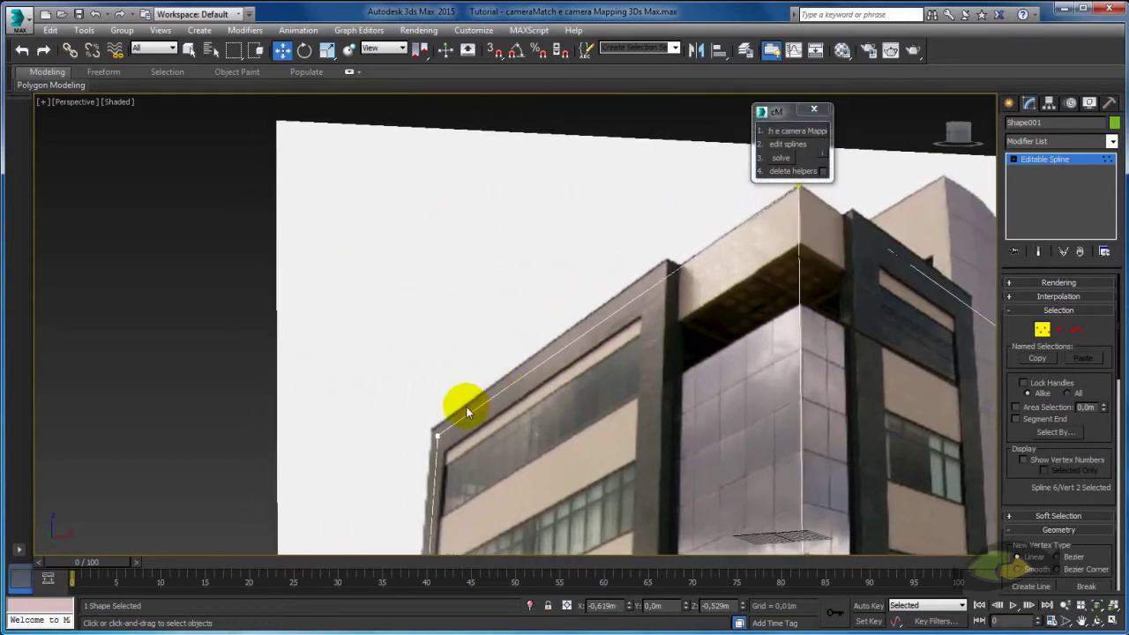
{"action": "left_click", "coordinate": [436, 436]}
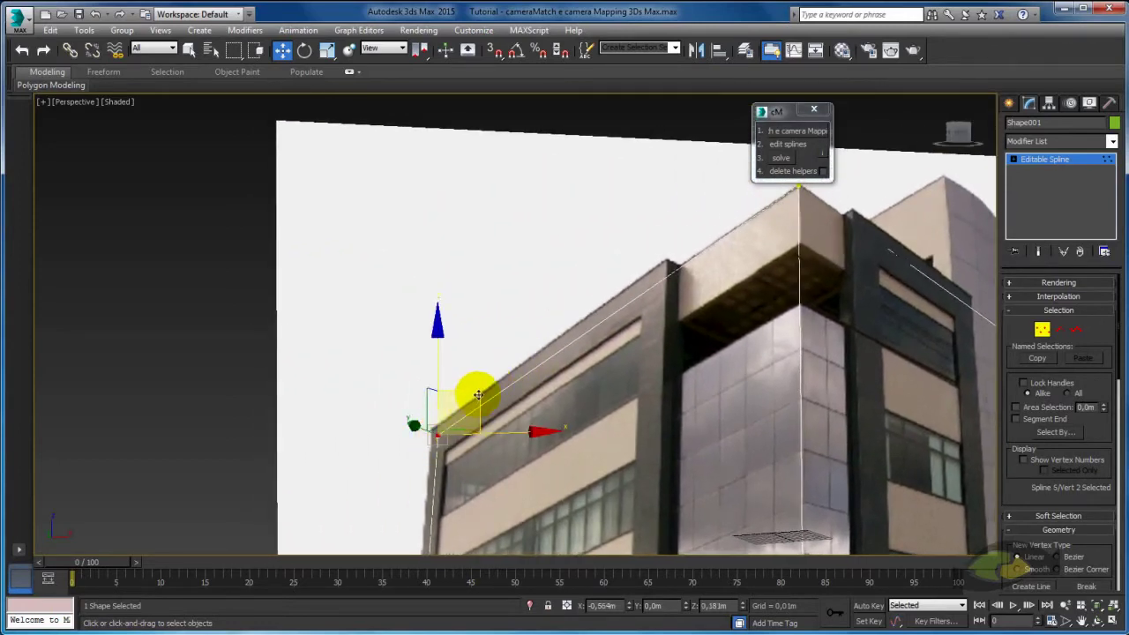
{"action": "left_click_drag", "start_coordinate": [344, 385], "coordinate": [440, 432]}
Zoom out, orbit and pan until the whole building photo plane is in view
{"action": "scroll", "coordinate": [479, 403], "scroll_direction": "up", "scroll_amount": 2}
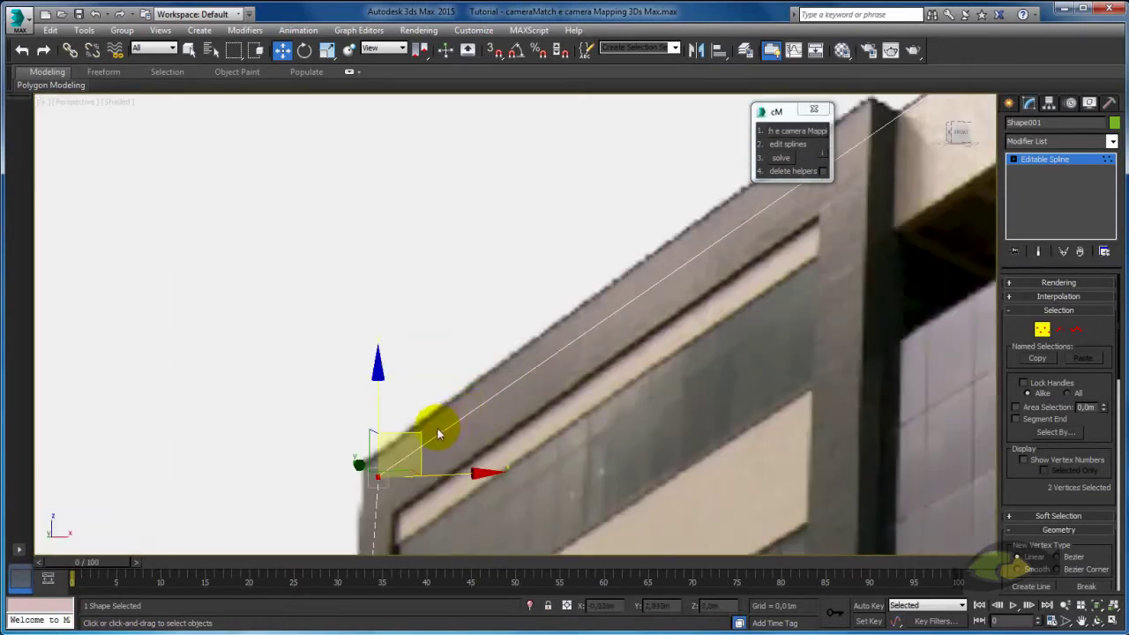
{"action": "scroll", "coordinate": [433, 427], "scroll_direction": "down", "scroll_amount": 3}
{"action": "scroll", "coordinate": [433, 423], "scroll_direction": "down", "scroll_amount": 3}
{"action": "mouse_move", "coordinate": [433, 424]}
{"action": "middle_mouse_down"}
{"action": "mouse_move", "coordinate": [571, 370]}
{"action": "mouse_move", "coordinate": [516, 249]}
{"action": "middle_mouse_up"}
{"action": "mouse_move", "coordinate": [599, 331]}
{"action": "middle_mouse_down", "text": "alt"}
{"action": "mouse_move", "coordinate": [554, 244]}
{"action": "mouse_move", "coordinate": [468, 315]}
{"action": "mouse_move", "coordinate": [655, 348]}
{"action": "mouse_move", "coordinate": [514, 352]}
{"action": "mouse_move", "coordinate": [573, 300]}
{"action": "mouse_move", "coordinate": [605, 323]}
{"action": "mouse_move", "coordinate": [605, 352]}
{"action": "mouse_move", "coordinate": [482, 231]}
{"action": "middle_mouse_up", "text": "alt"}
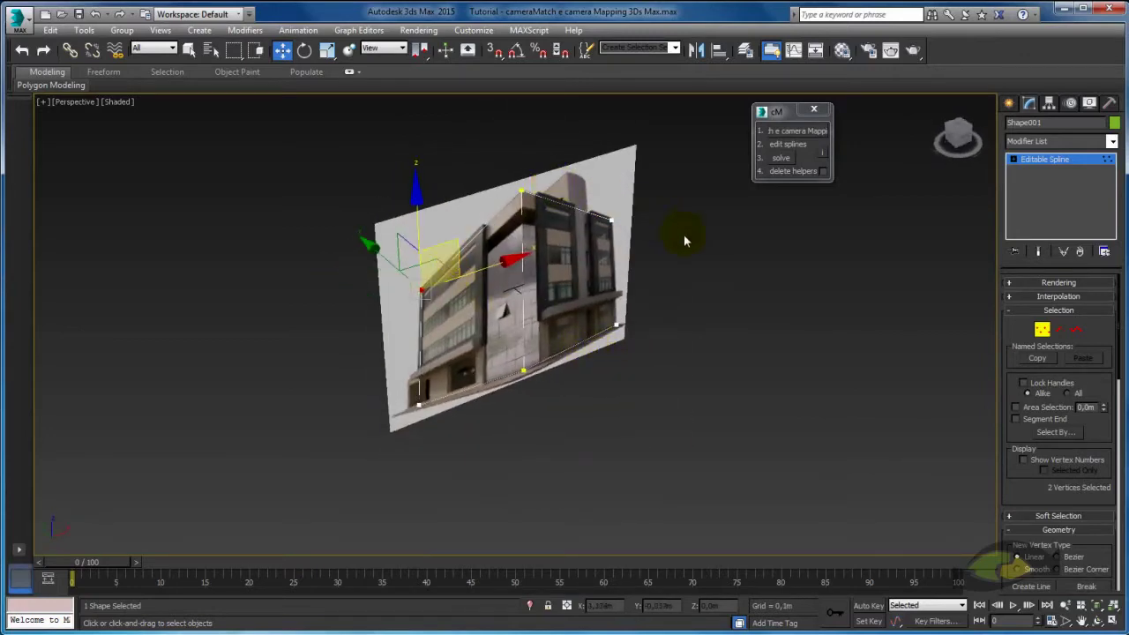
{"action": "mouse_move", "coordinate": [680, 239]}
{"action": "middle_mouse_down", "text": "alt"}
{"action": "mouse_move", "coordinate": [687, 252]}
{"action": "mouse_move", "coordinate": [529, 225]}
{"action": "middle_mouse_up", "text": "alt"}
Click solve in the cM panel to generate the matched camera from the traced splines
{"action": "middle_click_drag", "start_coordinate": [630, 248], "coordinate": [657, 261]}
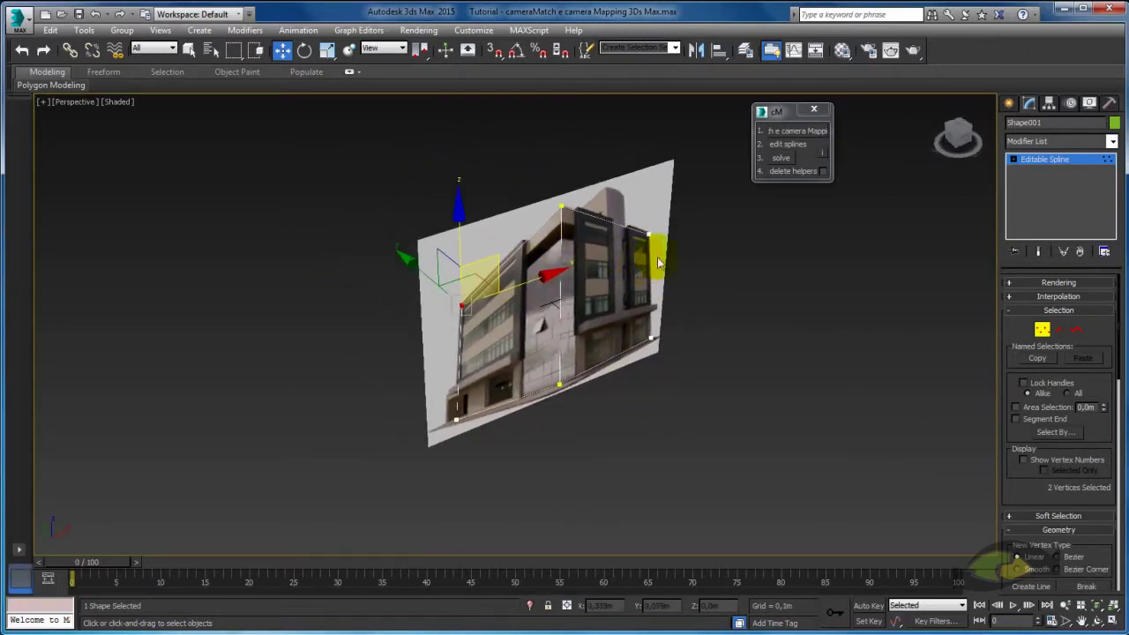
{"action": "left_click_drag", "start_coordinate": [776, 112], "coordinate": [773, 151]}
{"action": "scroll", "coordinate": [656, 265], "scroll_direction": "up", "scroll_amount": 1}
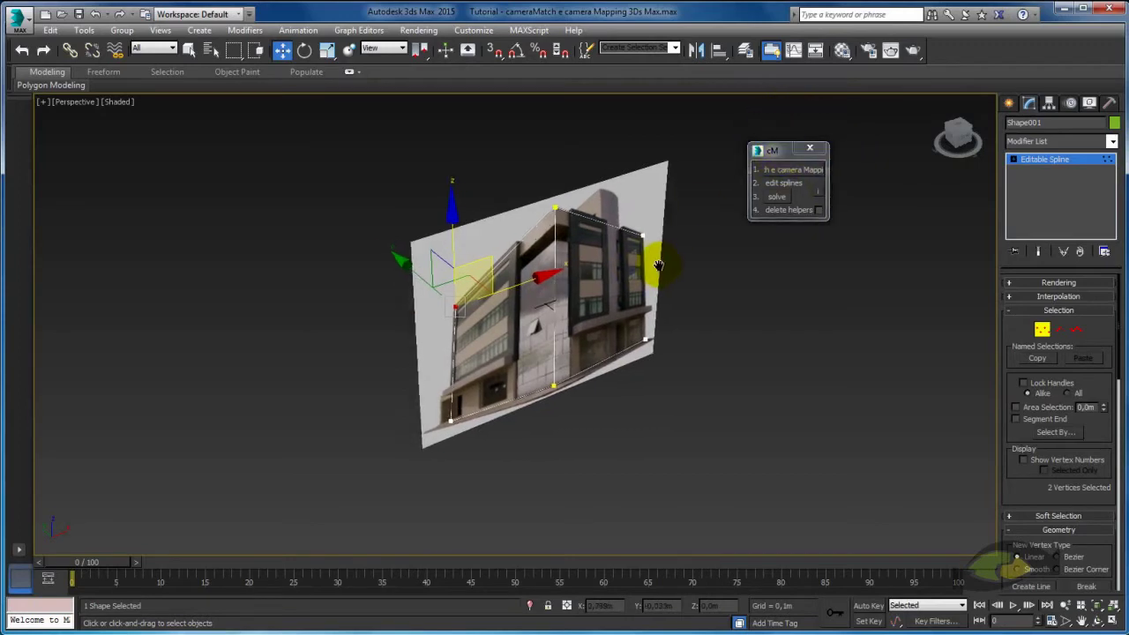
{"action": "scroll", "coordinate": [655, 264], "scroll_direction": "up", "scroll_amount": 1}
{"action": "scroll", "coordinate": [655, 264], "scroll_direction": "up", "scroll_amount": 2}
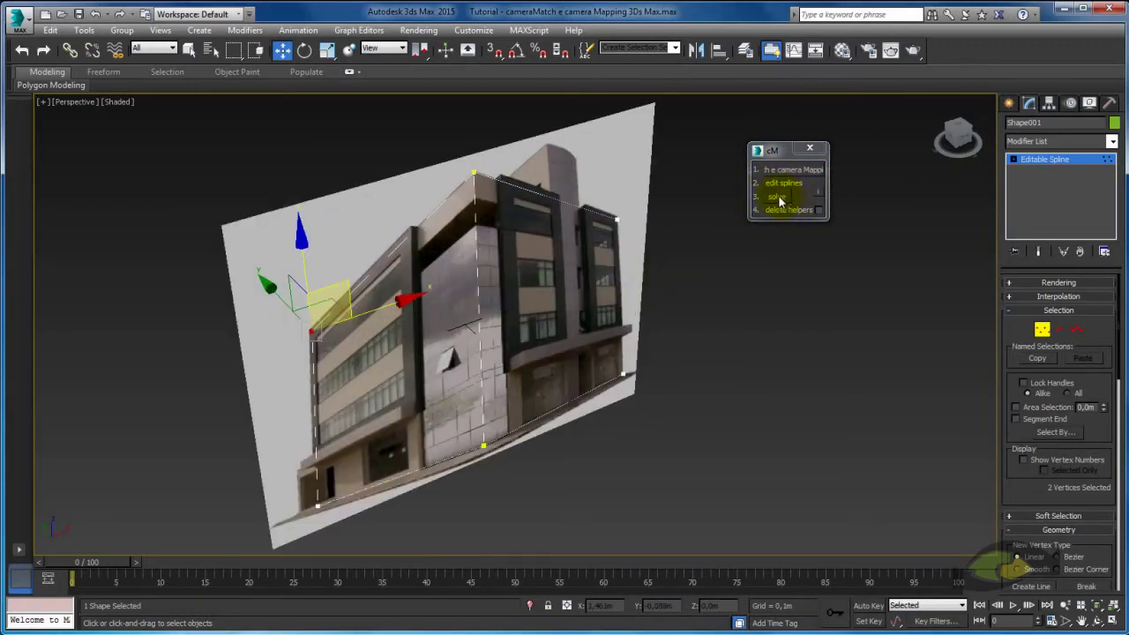
{"action": "left_click", "coordinate": [778, 201]}
Frame the new camera and frustum with the photo plane, then exit Vertex sub-object level
{"action": "scroll", "coordinate": [708, 308], "scroll_direction": "down", "scroll_amount": 5}
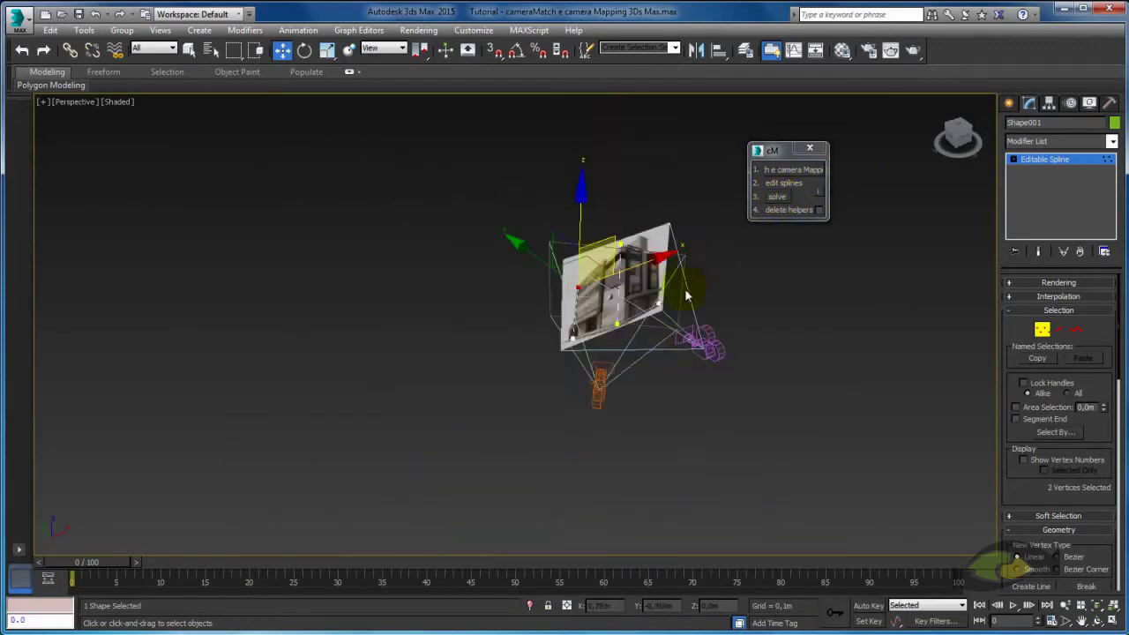
{"action": "middle_click_drag", "start_coordinate": [679, 296], "coordinate": [667, 291]}
{"action": "scroll", "coordinate": [668, 297], "scroll_direction": "up", "scroll_amount": 2}
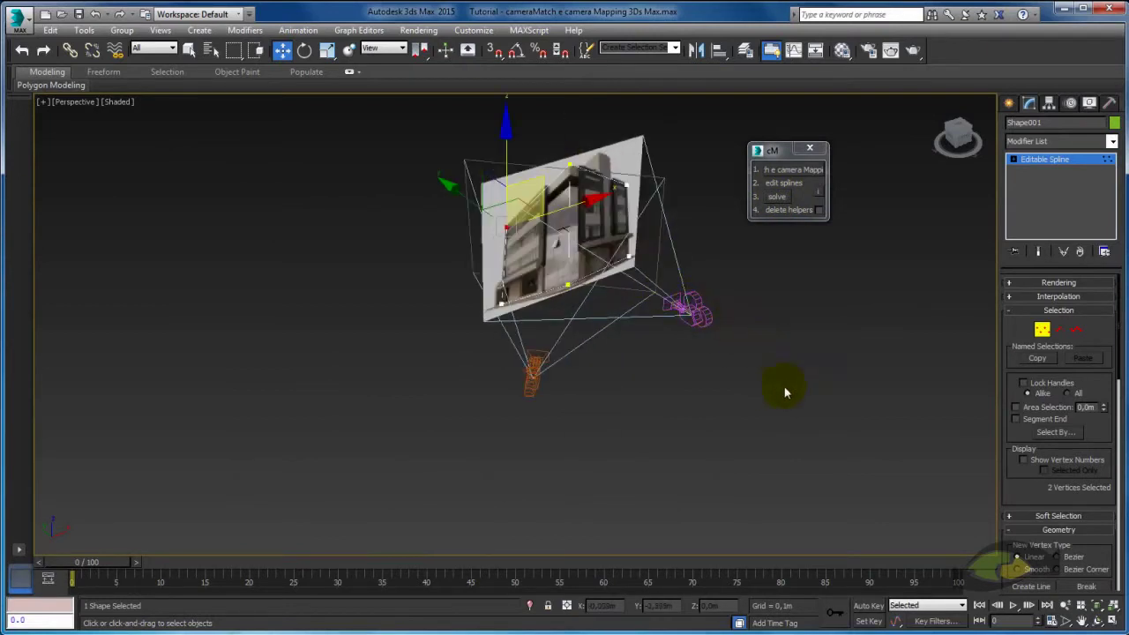
{"action": "left_click_drag", "start_coordinate": [684, 291], "coordinate": [698, 283]}
{"action": "scroll", "coordinate": [702, 293], "scroll_direction": "up", "scroll_amount": 4}
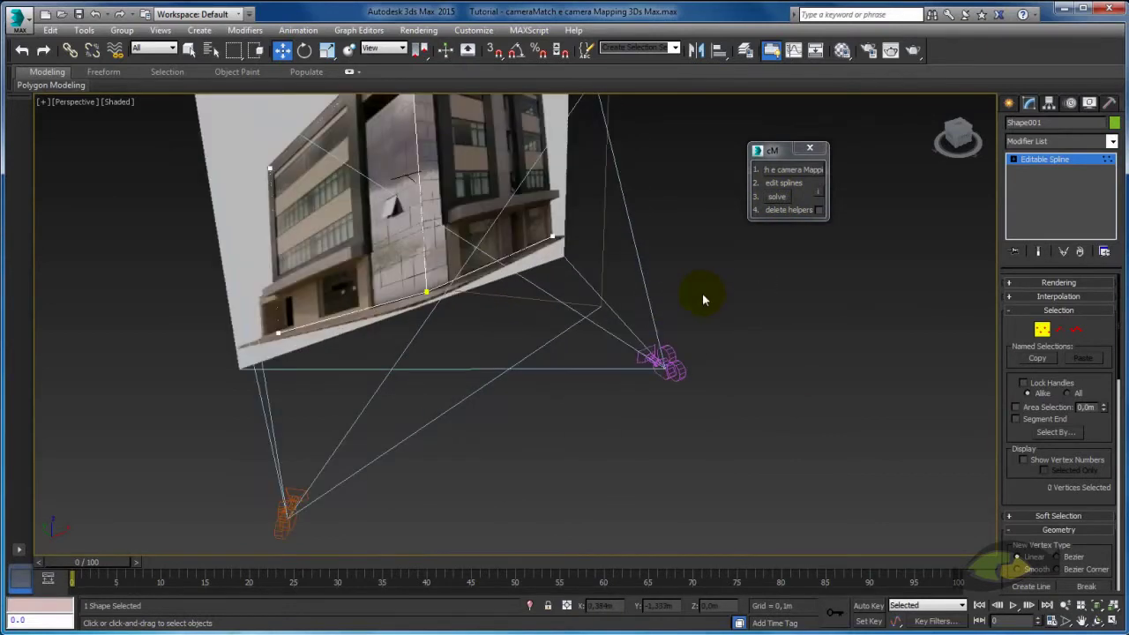
{"action": "scroll", "coordinate": [702, 293], "scroll_direction": "down", "scroll_amount": 2}
{"action": "middle_click_drag", "start_coordinate": [704, 301], "coordinate": [645, 323]}
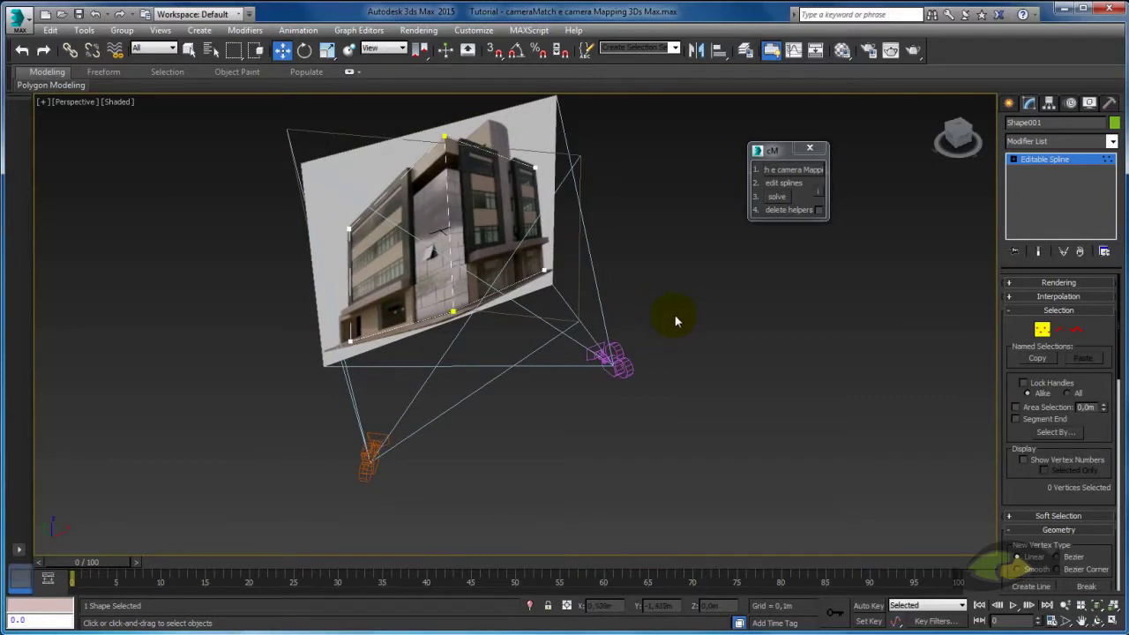
{"action": "left_click", "coordinate": [1045, 158]}
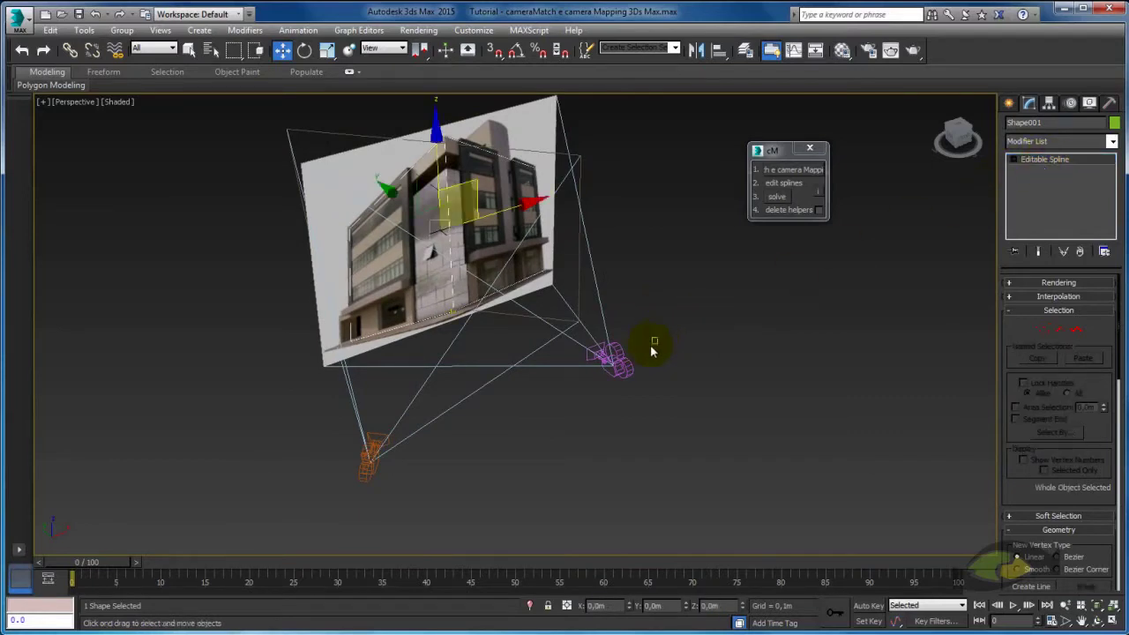
Select the aligned camera and hide it with the quad menu's Hide Selection
{"action": "left_click", "coordinate": [618, 388]}
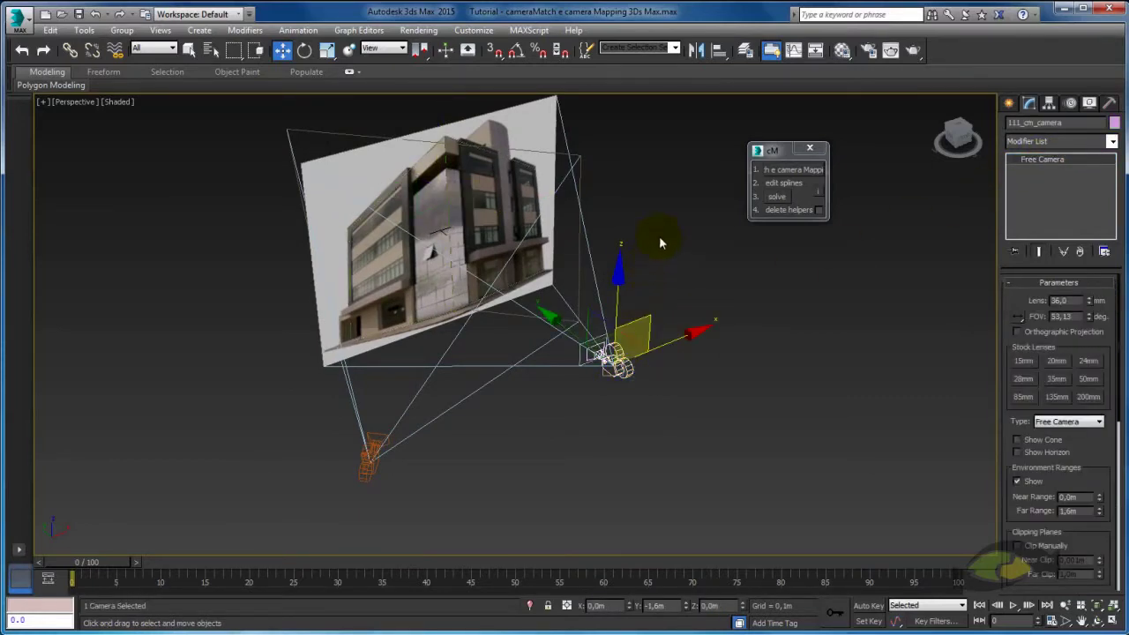
{"action": "middle_click_drag", "start_coordinate": [662, 216], "coordinate": [642, 245], "text": "alt"}
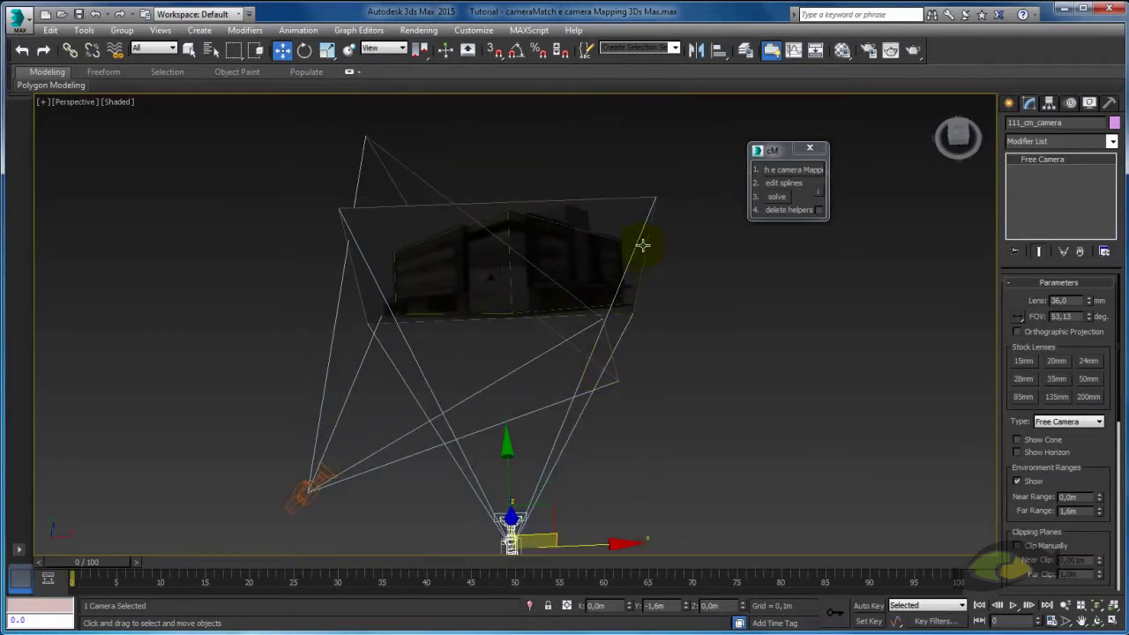
{"action": "middle_click_drag", "start_coordinate": [330, 212], "coordinate": [378, 283], "text": "alt"}
{"action": "left_click_drag", "start_coordinate": [295, 327], "coordinate": [404, 410]}
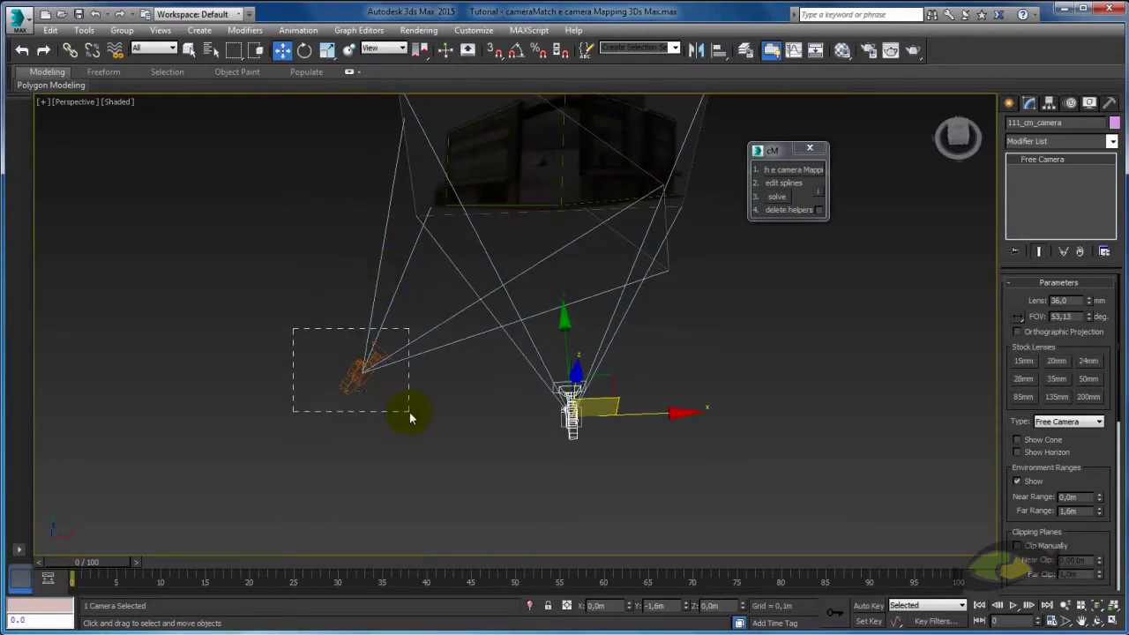
{"action": "right_click", "coordinate": [364, 357]}
{"action": "left_click", "coordinate": [401, 309]}
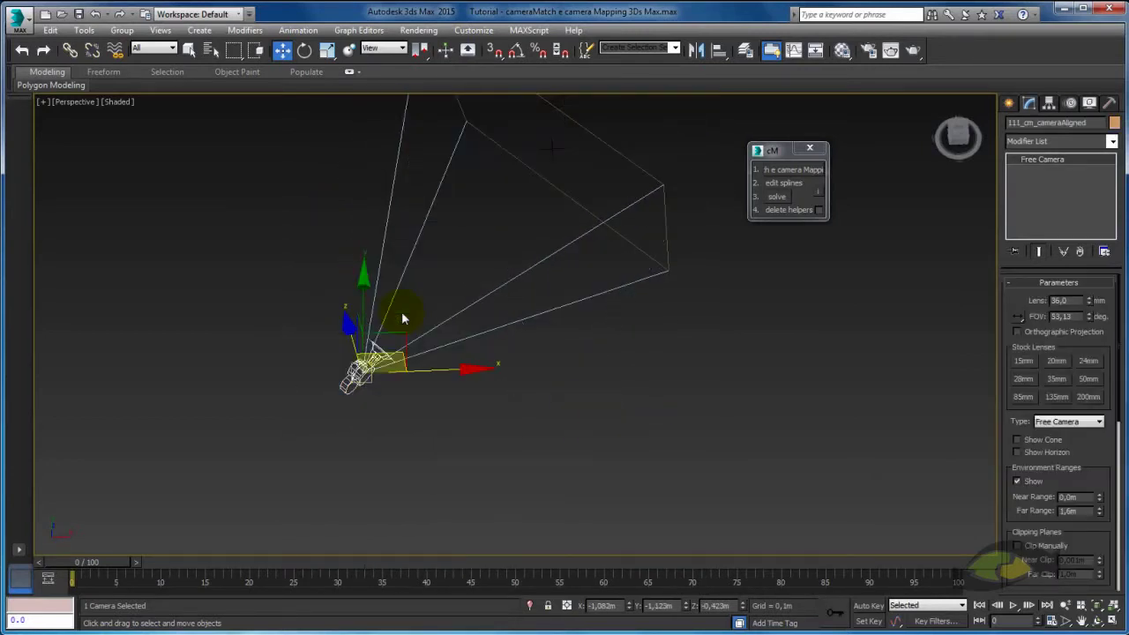
{"action": "key", "text": "ctrl+z"}
{"action": "right_click", "coordinate": [399, 309]}
{"action": "left_click", "coordinate": [430, 270]}
Unhide all cameras and select the aligned camera beside the building photo plane
{"action": "mouse_move", "coordinate": [478, 315]}
{"action": "middle_mouse_down", "text": "alt"}
{"action": "mouse_move", "coordinate": [647, 388]}
{"action": "mouse_move", "coordinate": [461, 358]}
{"action": "mouse_move", "coordinate": [429, 312]}
{"action": "mouse_move", "coordinate": [494, 282]}
{"action": "mouse_move", "coordinate": [576, 290]}
{"action": "mouse_move", "coordinate": [608, 342]}
{"action": "middle_mouse_up", "text": "alt"}
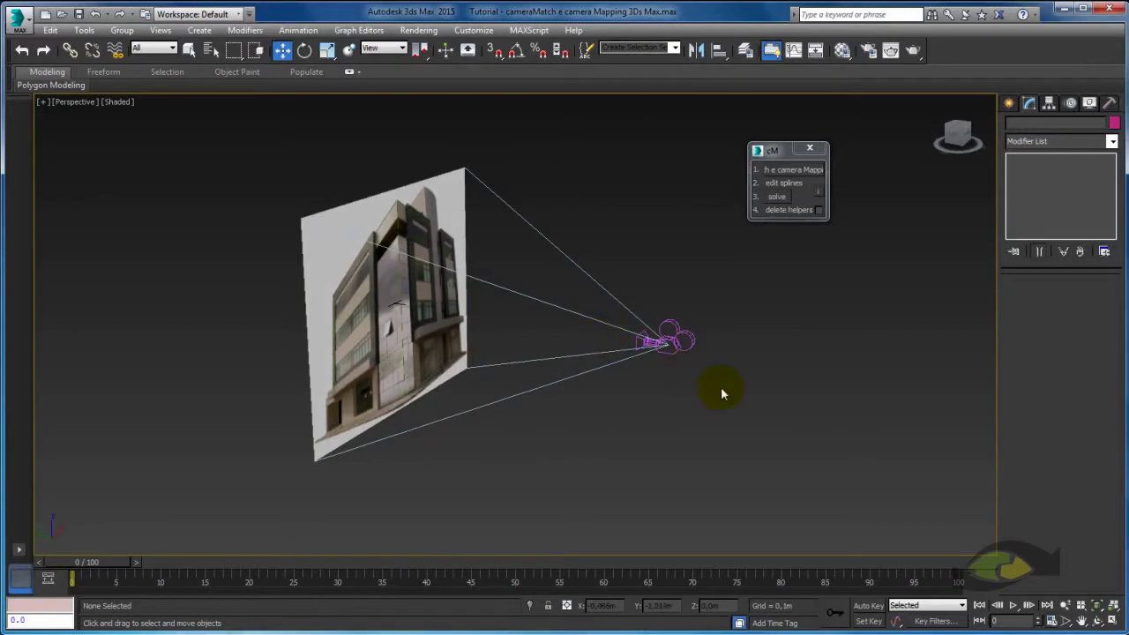
{"action": "left_click_drag", "start_coordinate": [771, 457], "coordinate": [642, 255]}
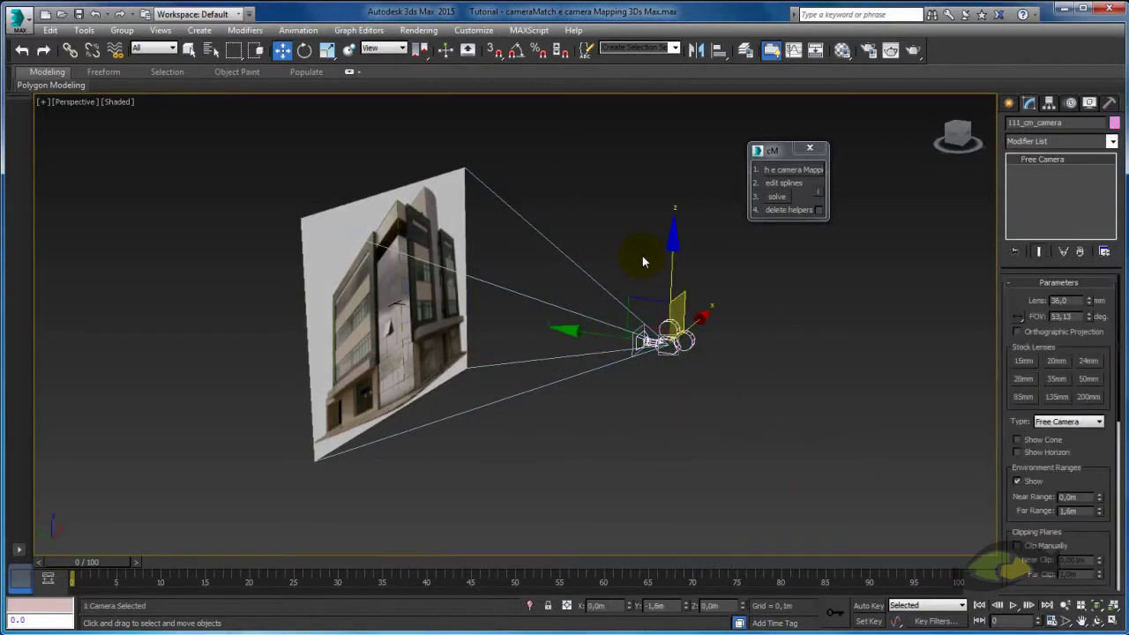
{"action": "key", "text": "Delete"}
{"action": "right_click", "coordinate": [630, 282]}
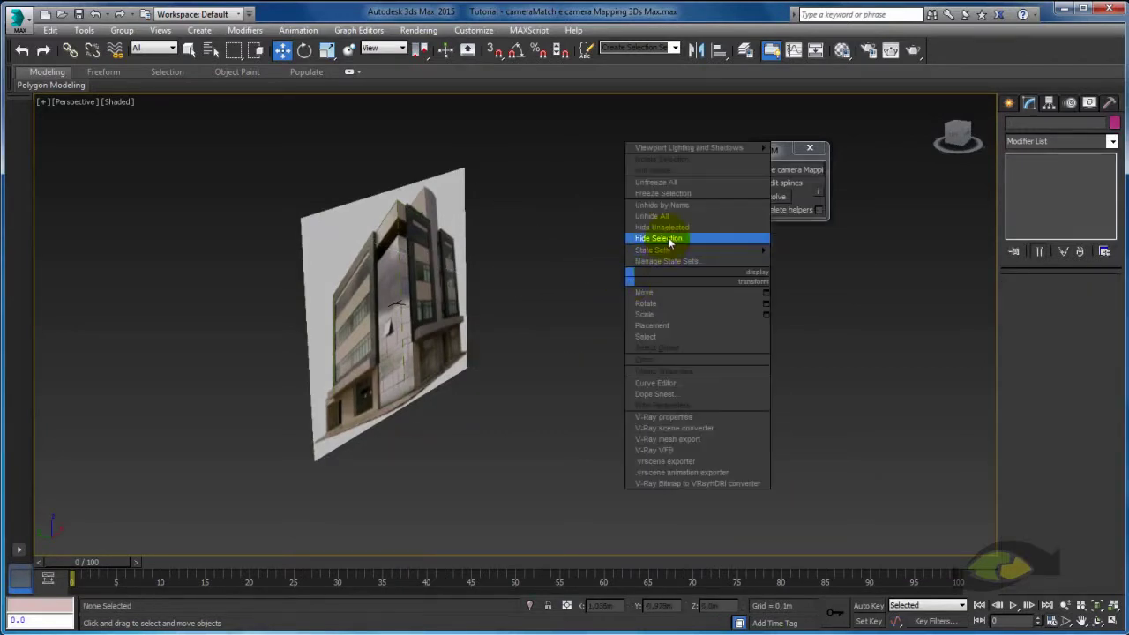
{"action": "left_click", "coordinate": [668, 235]}
{"action": "mouse_move", "coordinate": [662, 229]}
{"action": "middle_mouse_down", "text": "alt"}
{"action": "mouse_move", "coordinate": [586, 306]}
{"action": "mouse_move", "coordinate": [452, 347]}
{"action": "mouse_move", "coordinate": [344, 344]}
{"action": "middle_mouse_up", "text": "alt"}
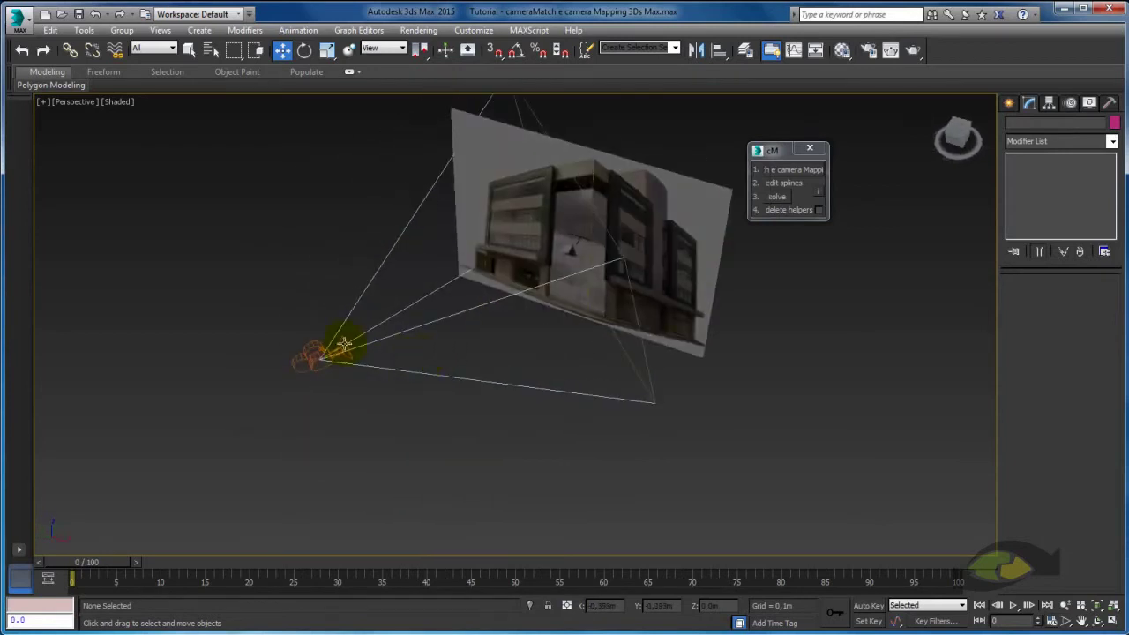
{"action": "left_click_drag", "start_coordinate": [367, 424], "coordinate": [365, 422]}
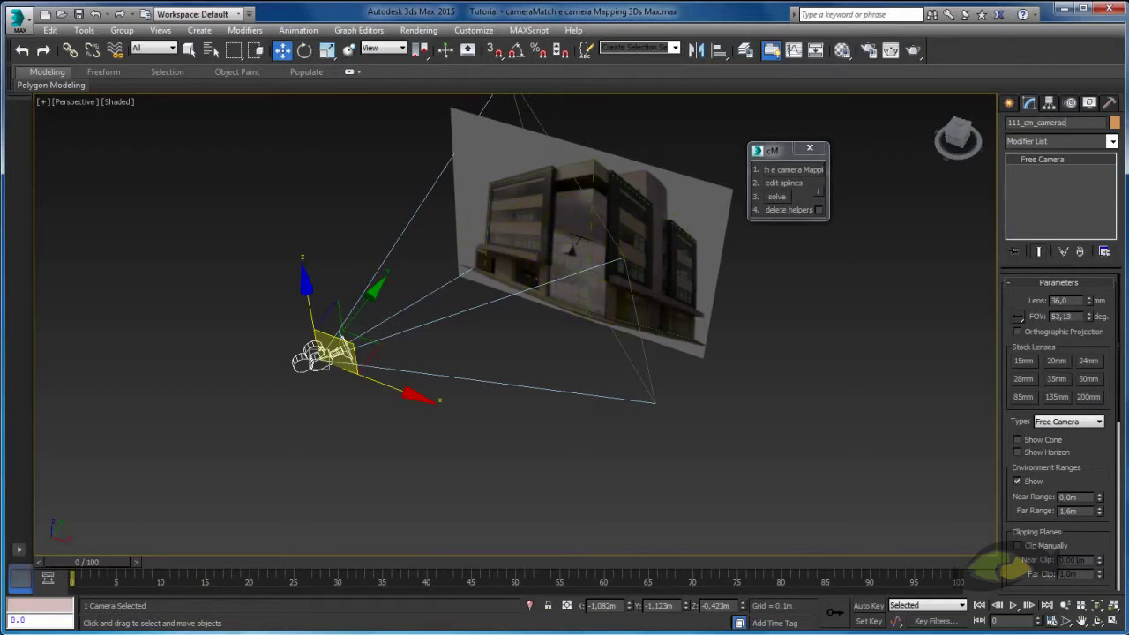
Look through the matched camera 111_cm_camerac with the safe frame shown
{"action": "left_click", "coordinate": [397, 425]}
{"action": "key", "text": "c"}
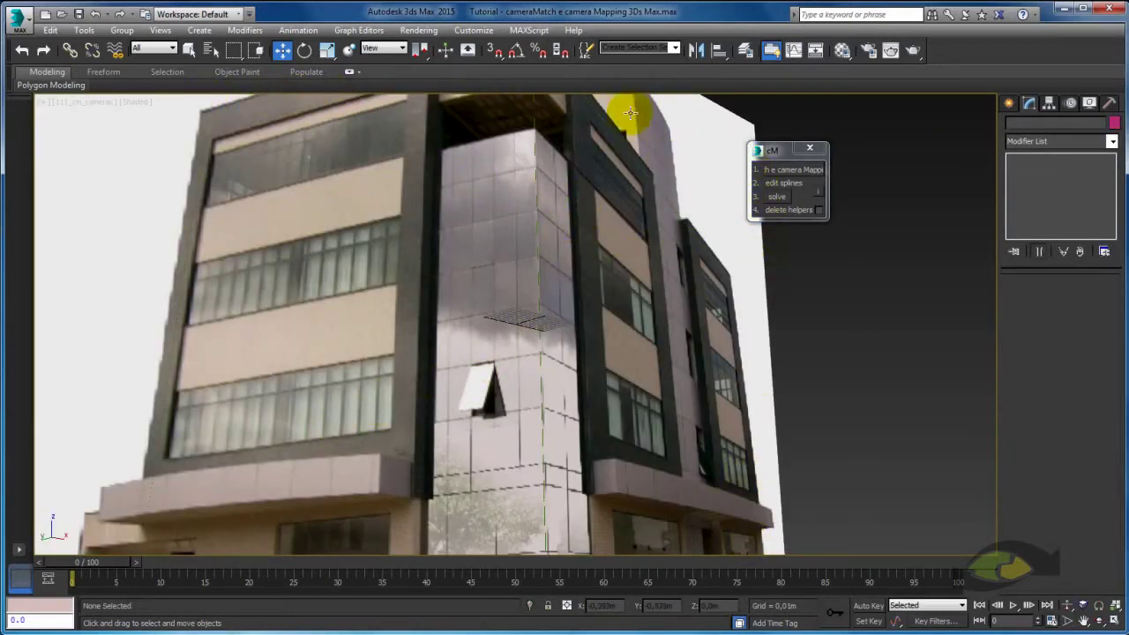
{"action": "key", "text": "shift+f"}
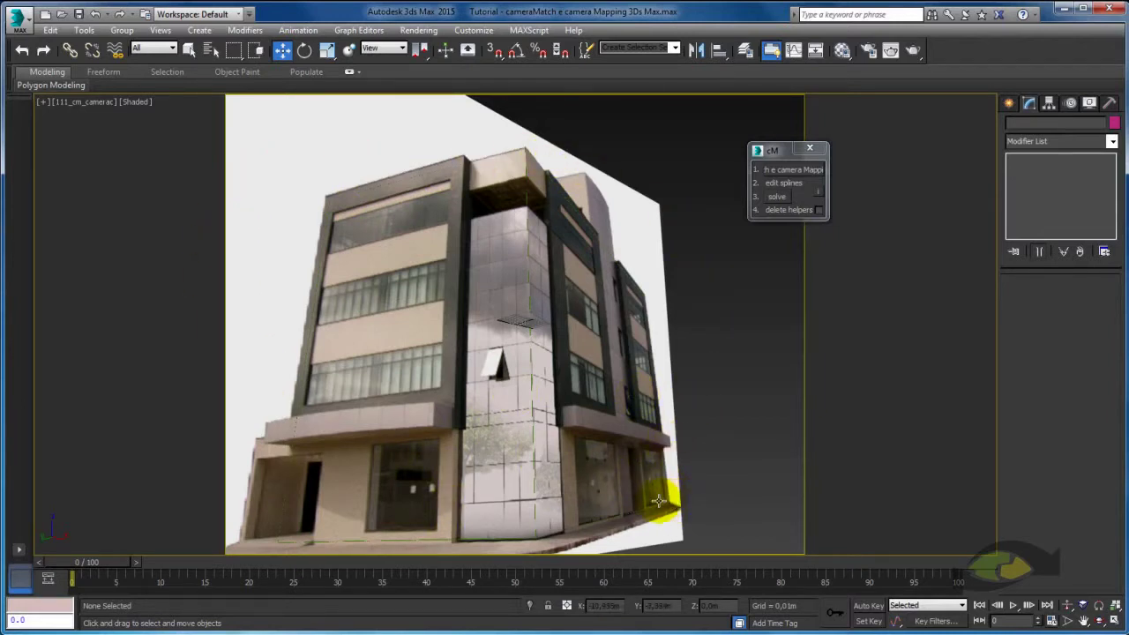
Close the cameraMatch script window and show the Create panel's primitives
{"action": "mouse_move", "coordinate": [778, 152]}
{"action": "left_mouse_down"}
{"action": "mouse_move", "coordinate": [789, 119]}
{"action": "mouse_move", "coordinate": [690, 164]}
{"action": "left_mouse_up"}
{"action": "left_click", "coordinate": [719, 163]}
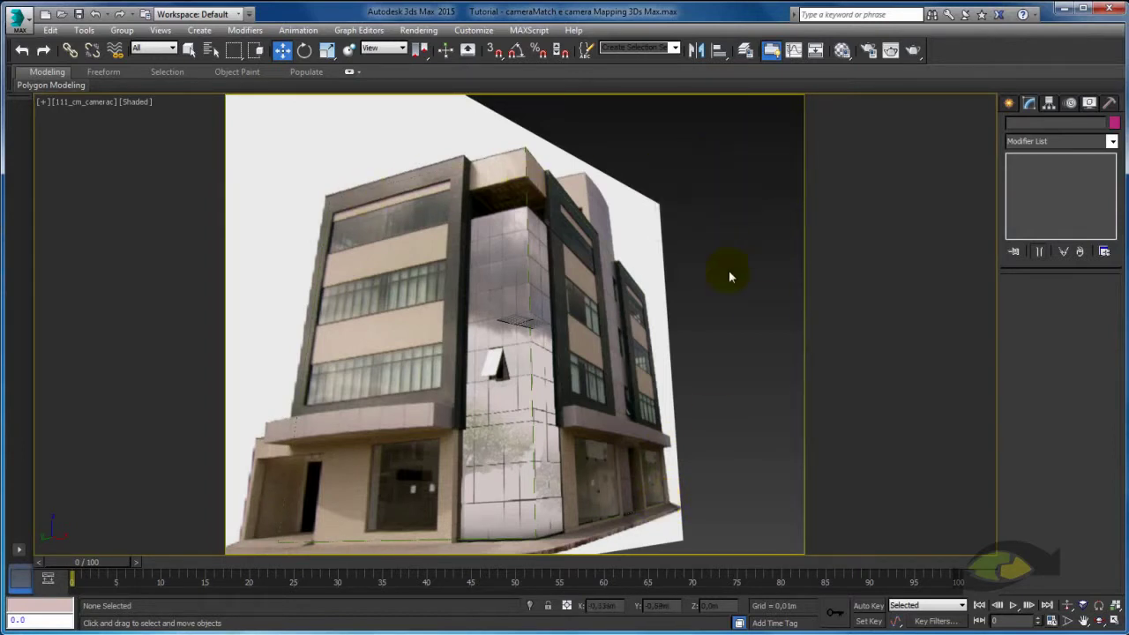
{"action": "left_click", "coordinate": [1017, 102]}
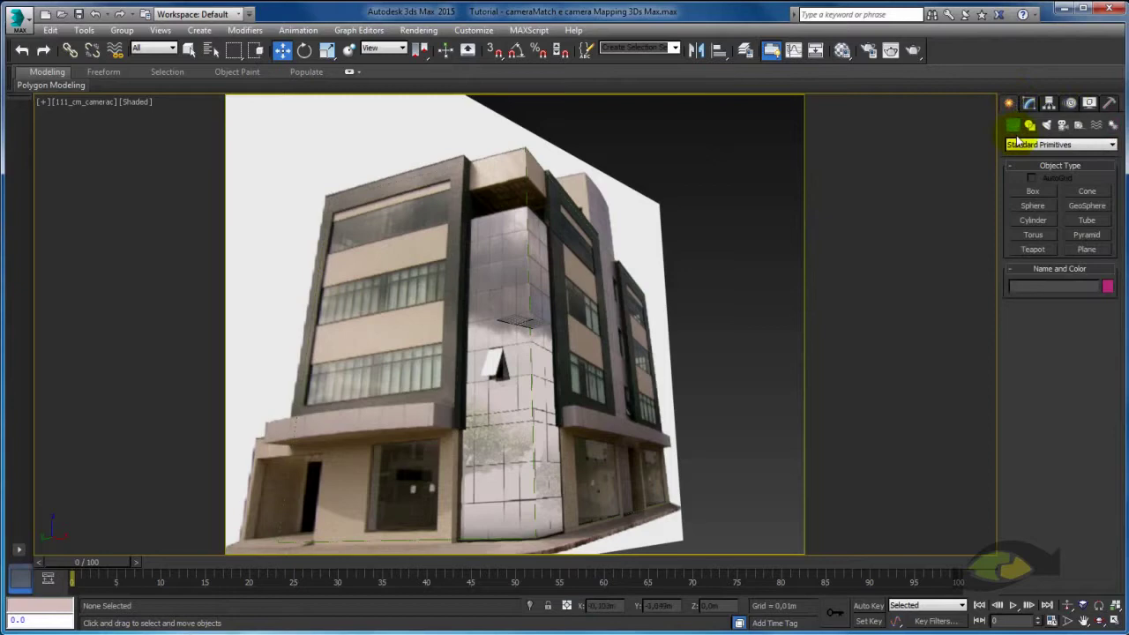
Drag out a Box primitive in the Perspective view near the photo plane
{"action": "left_click", "coordinate": [1032, 191]}
{"action": "key", "text": "p"}
{"action": "mouse_move", "coordinate": [547, 382]}
{"action": "middle_mouse_down", "text": "alt"}
{"action": "mouse_move", "coordinate": [612, 396]}
{"action": "mouse_move", "coordinate": [574, 452]}
{"action": "middle_mouse_up", "text": "alt"}
{"action": "left_click_drag", "start_coordinate": [559, 382], "coordinate": [713, 215]}
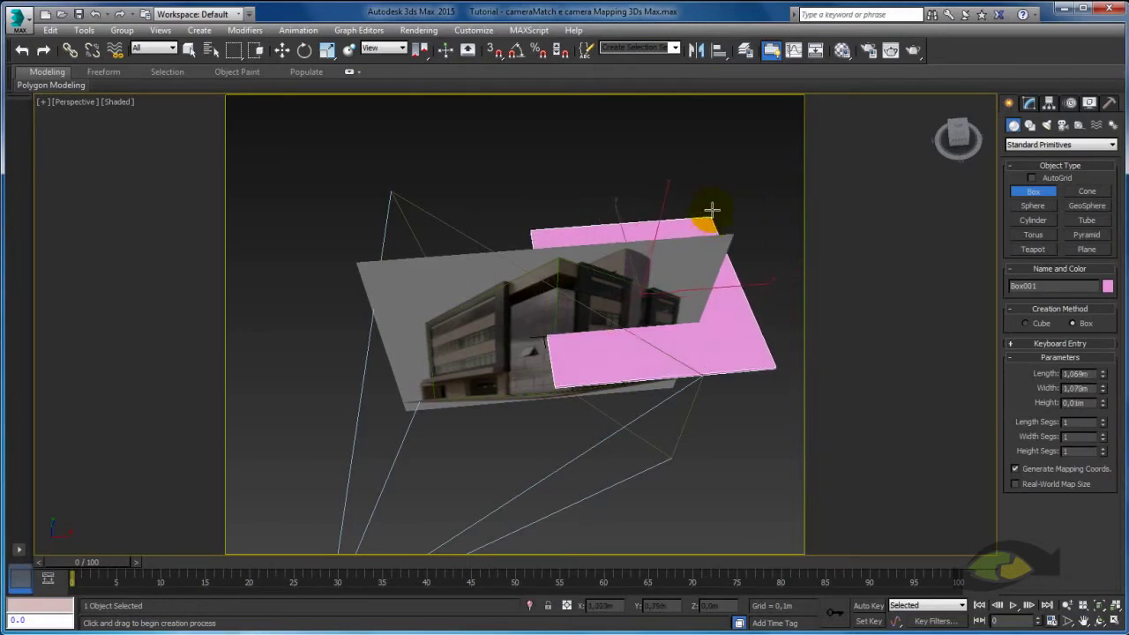
{"action": "right_click", "coordinate": [741, 84]}
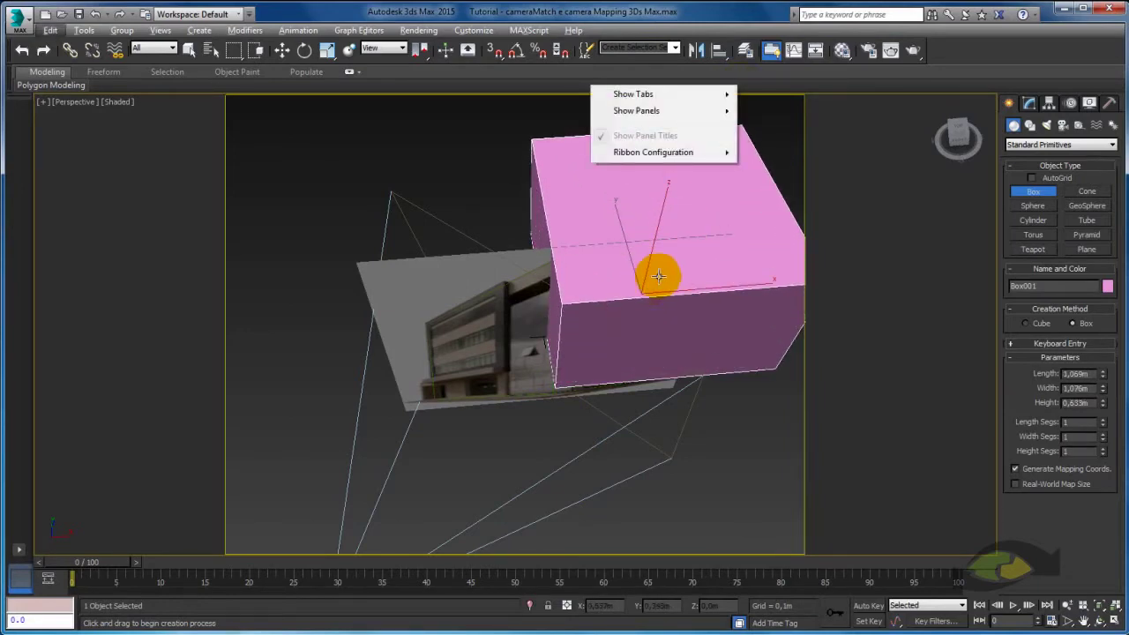
{"action": "left_click", "coordinate": [618, 315]}
Move the box down, then up above the building photo plane
{"action": "middle_click_drag", "start_coordinate": [617, 315], "coordinate": [635, 247], "text": "alt"}
{"action": "key", "text": "w"}
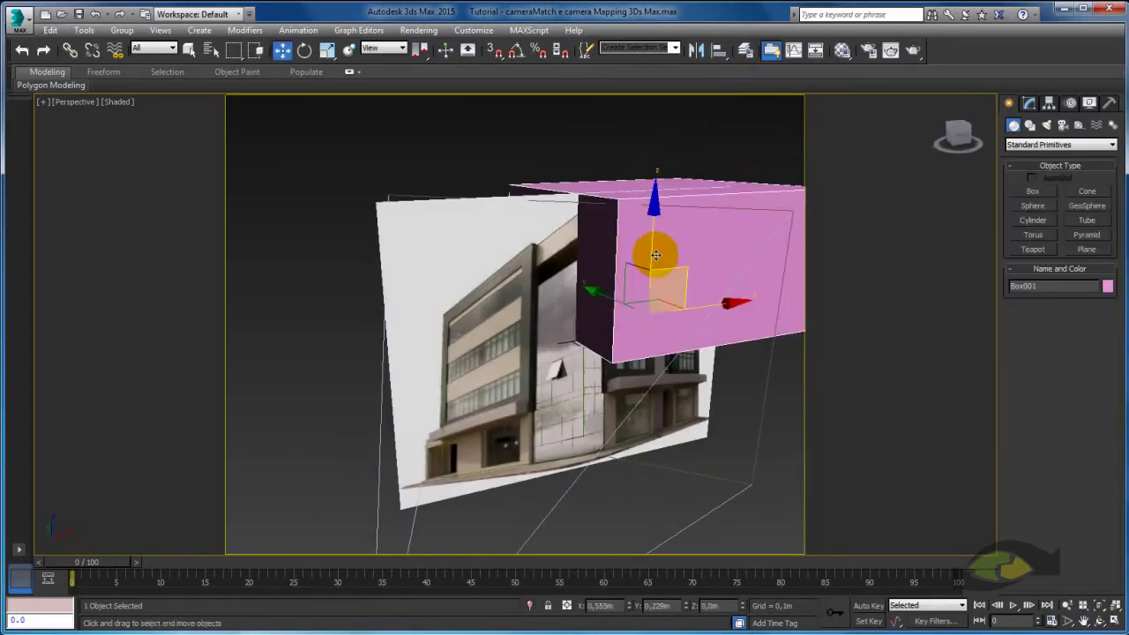
{"action": "left_click_drag", "start_coordinate": [655, 256], "coordinate": [644, 339]}
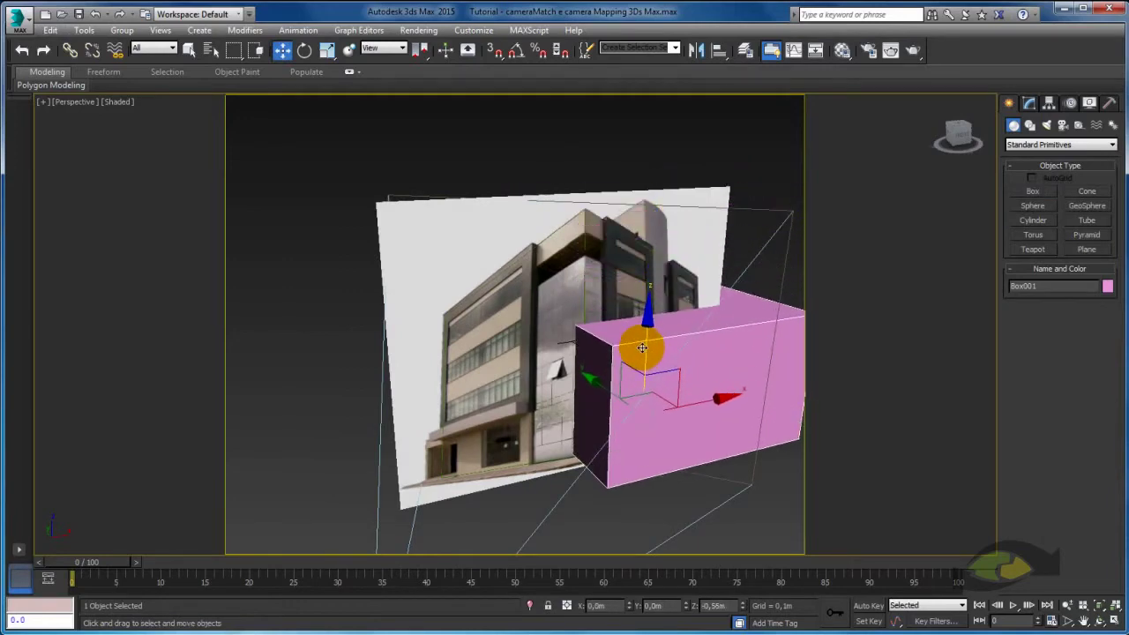
{"action": "middle_click_drag", "start_coordinate": [644, 339], "coordinate": [647, 338], "text": "alt"}
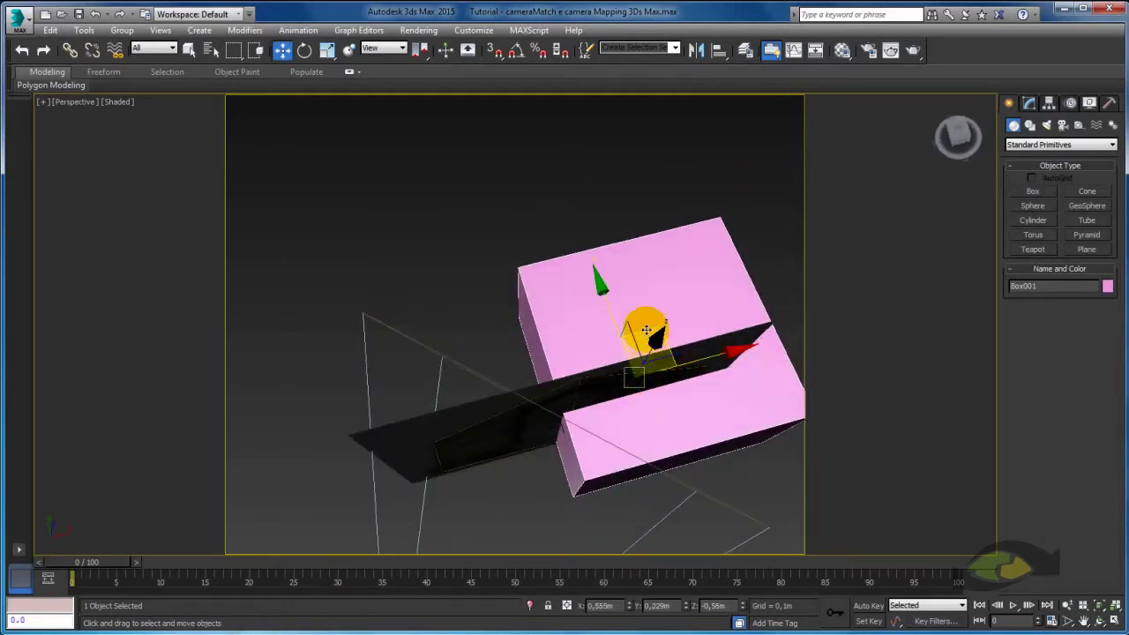
{"action": "left_click_drag", "start_coordinate": [646, 339], "coordinate": [636, 281]}
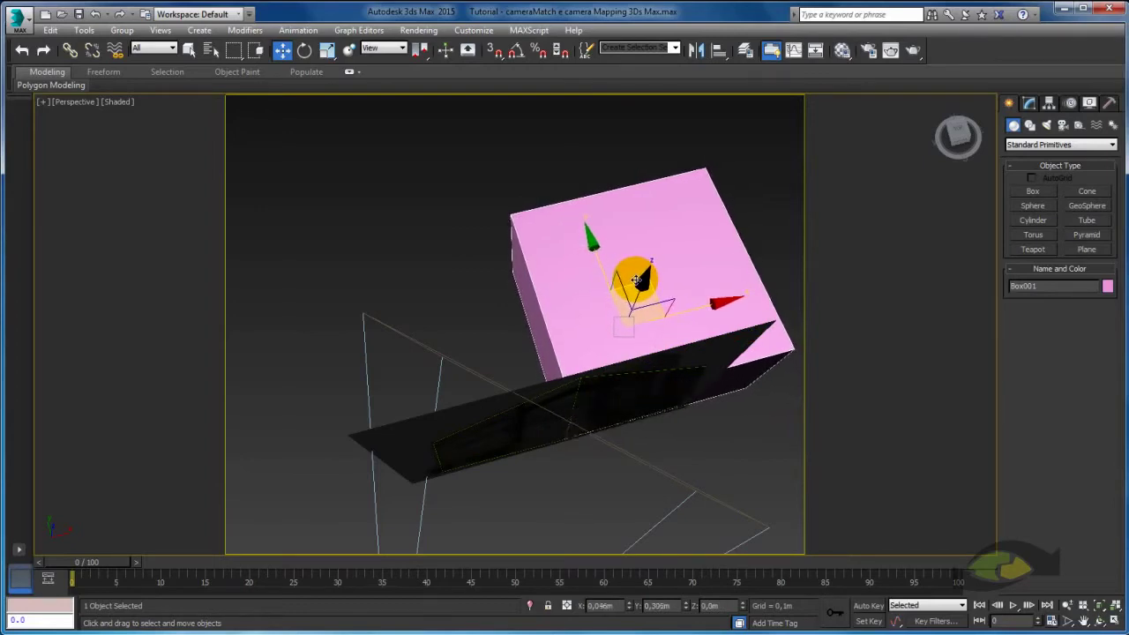
Hide the building photo plane and orbit around the box
{"action": "middle_click_drag", "start_coordinate": [636, 280], "coordinate": [542, 236], "text": "alt"}
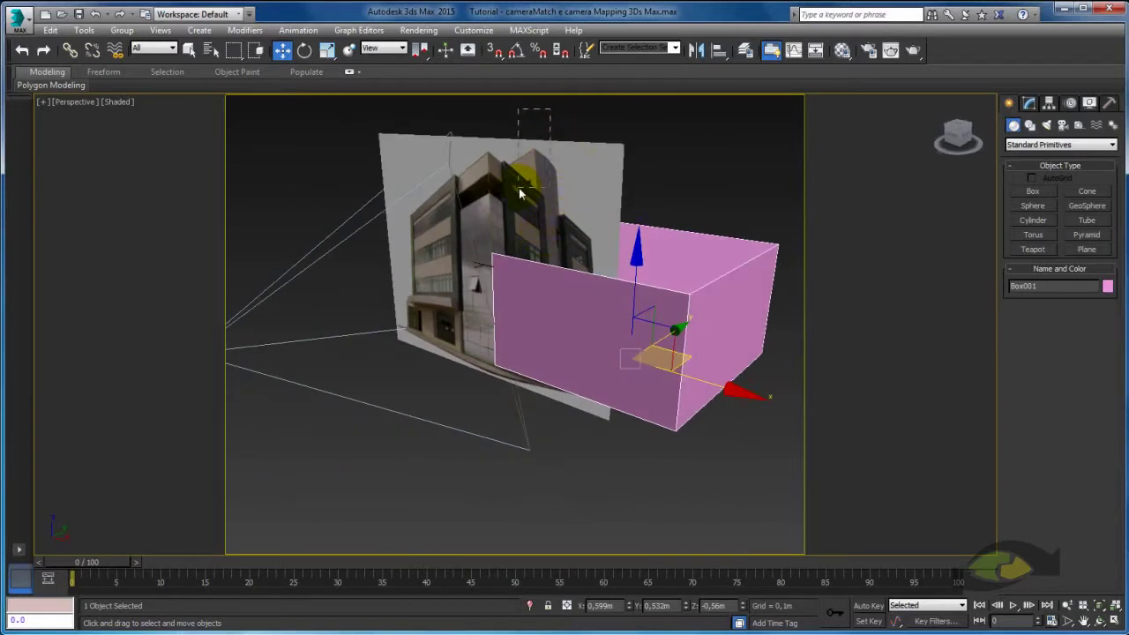
{"action": "left_click", "coordinate": [520, 193]}
{"action": "mouse_move", "coordinate": [517, 184]}
{"action": "middle_mouse_down", "text": "alt"}
{"action": "mouse_move", "coordinate": [596, 321]}
{"action": "mouse_move", "coordinate": [620, 317]}
{"action": "mouse_move", "coordinate": [646, 283]}
{"action": "middle_mouse_up", "text": "alt"}
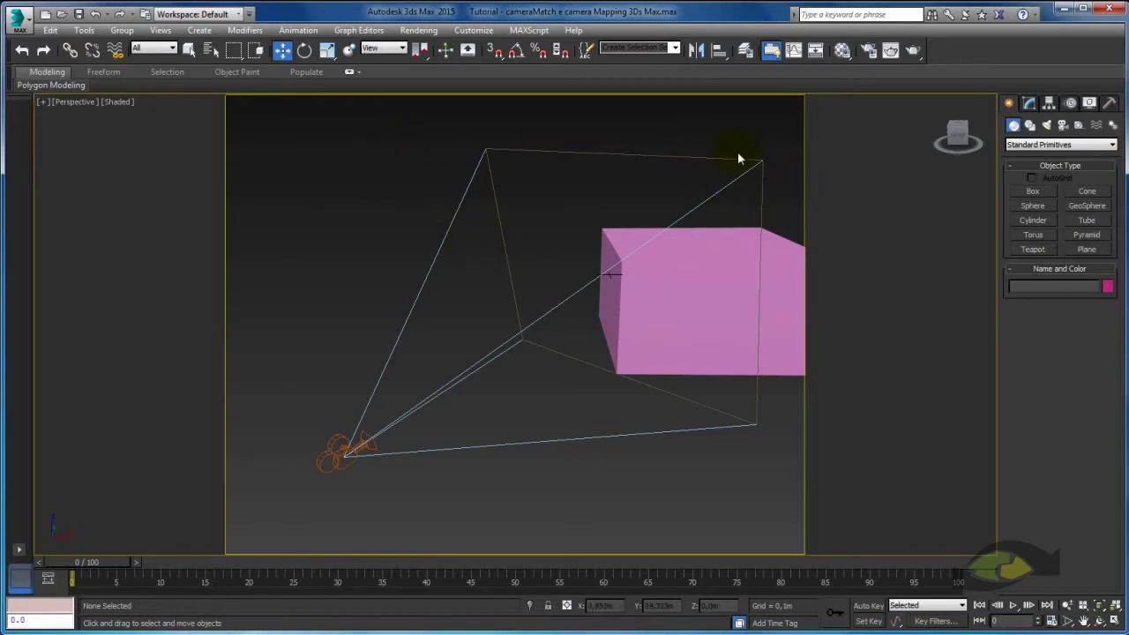
{"action": "middle_click_drag", "start_coordinate": [613, 152], "coordinate": [618, 159], "text": "alt"}
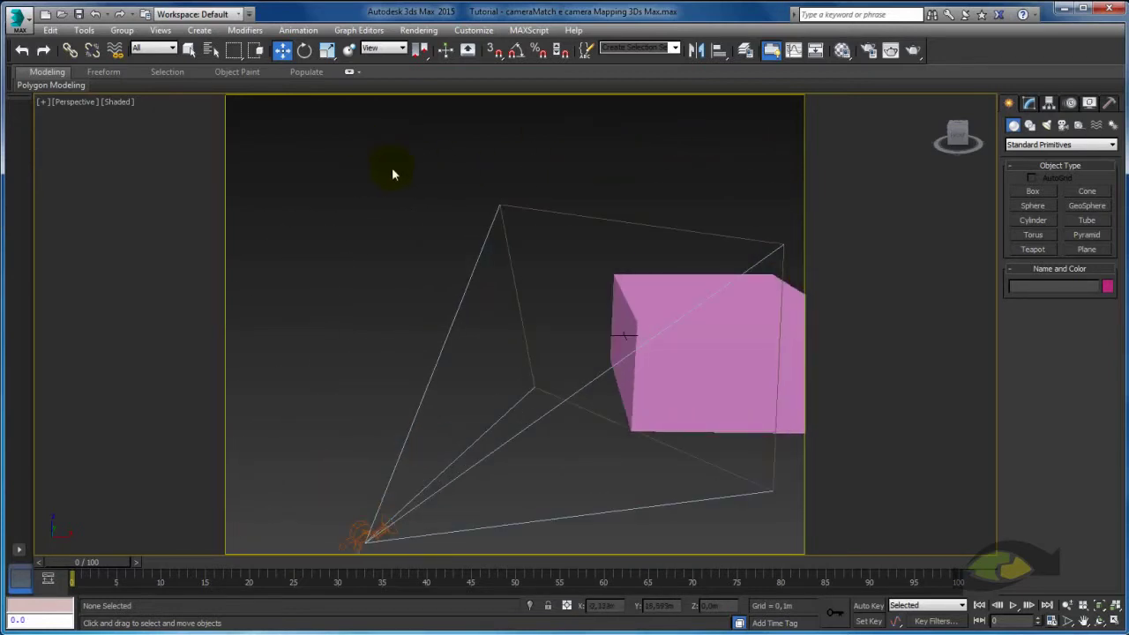
Assign arquivos/cameraMatch_predio.jpg as a Bitmap environment map in Rendering > Environment
{"action": "left_click", "coordinate": [420, 31]}
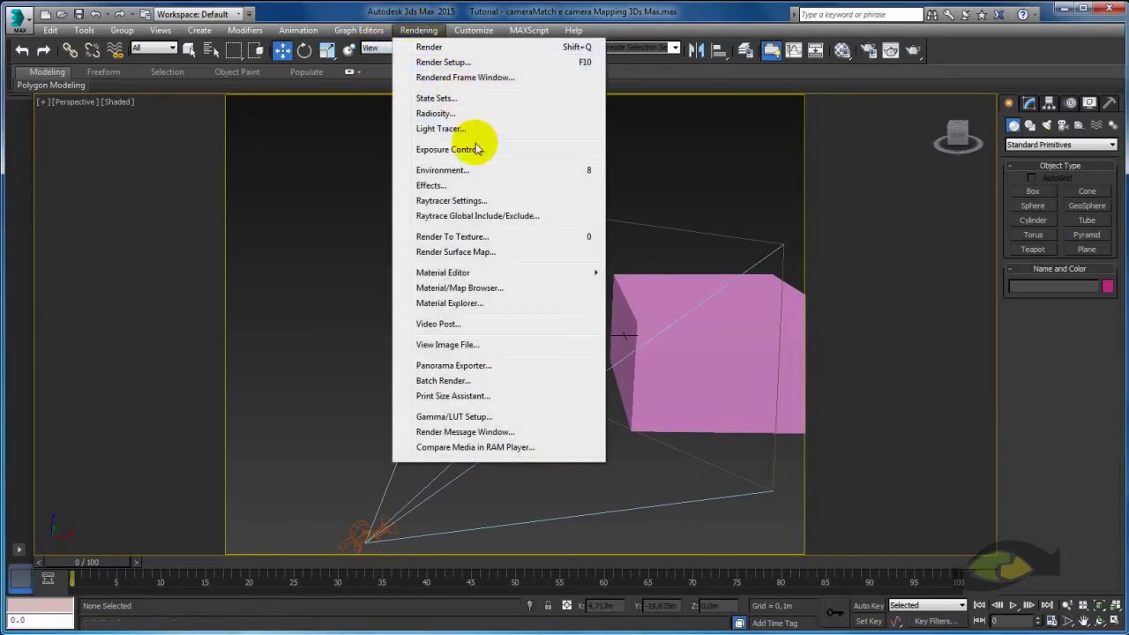
{"action": "left_click", "coordinate": [565, 172]}
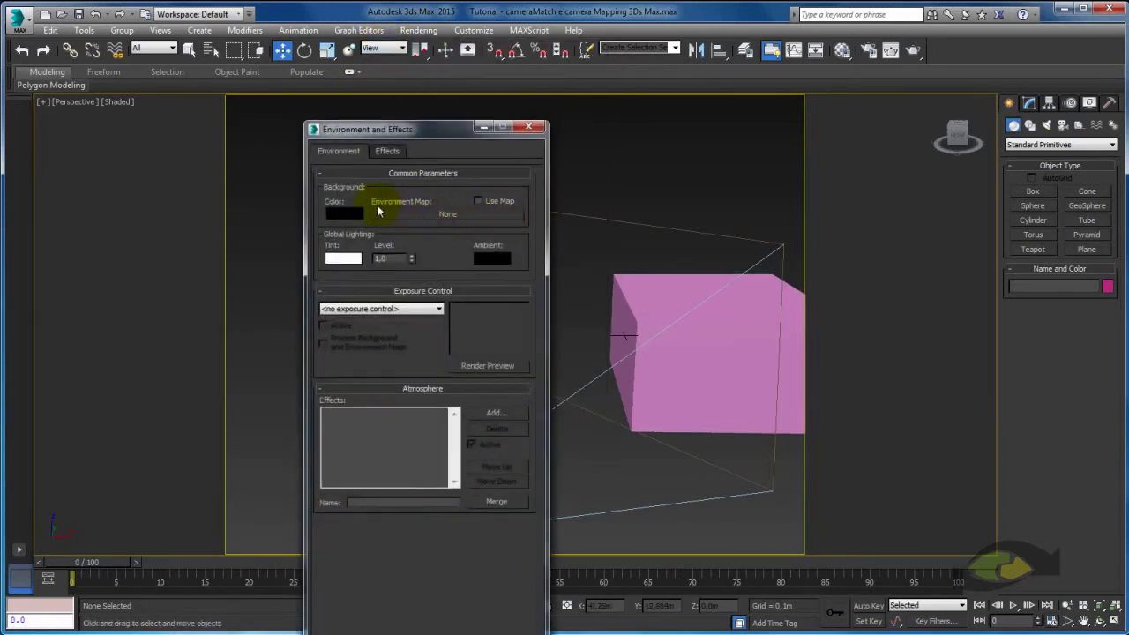
{"action": "left_click", "coordinate": [448, 214]}
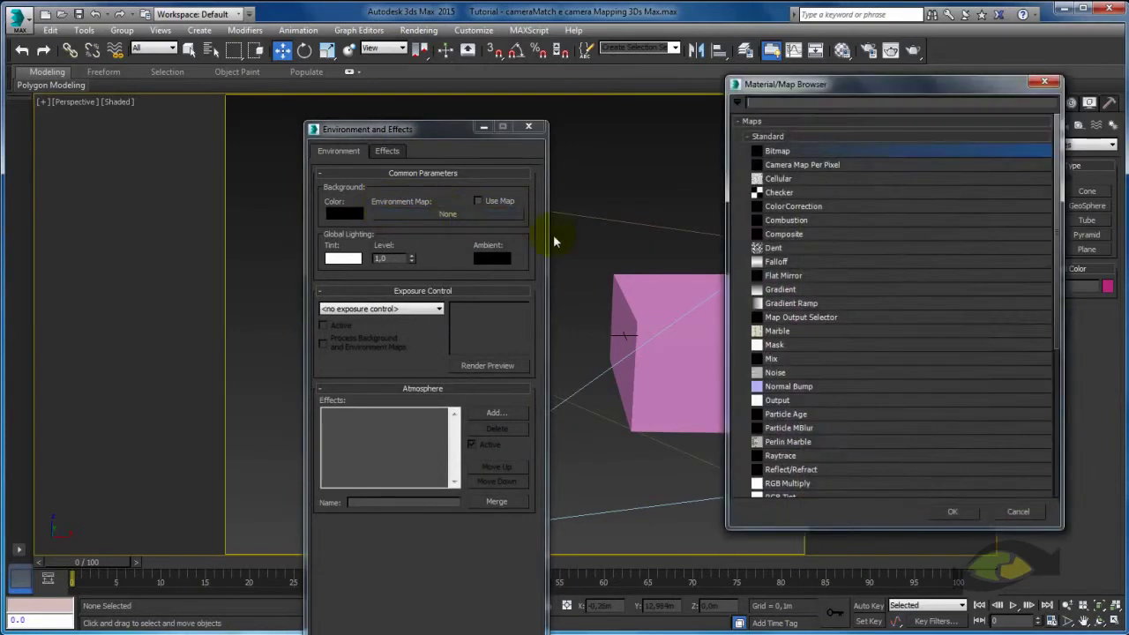
{"action": "double_click", "coordinate": [777, 152]}
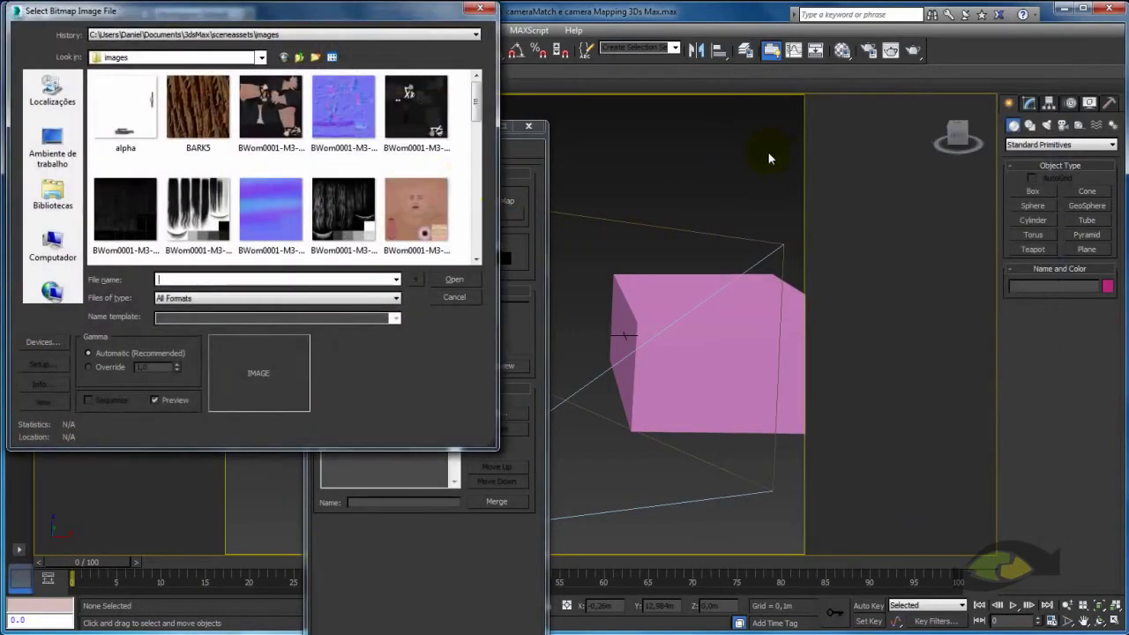
{"action": "left_click", "coordinate": [261, 57]}
{"action": "left_click", "coordinate": [154, 264]}
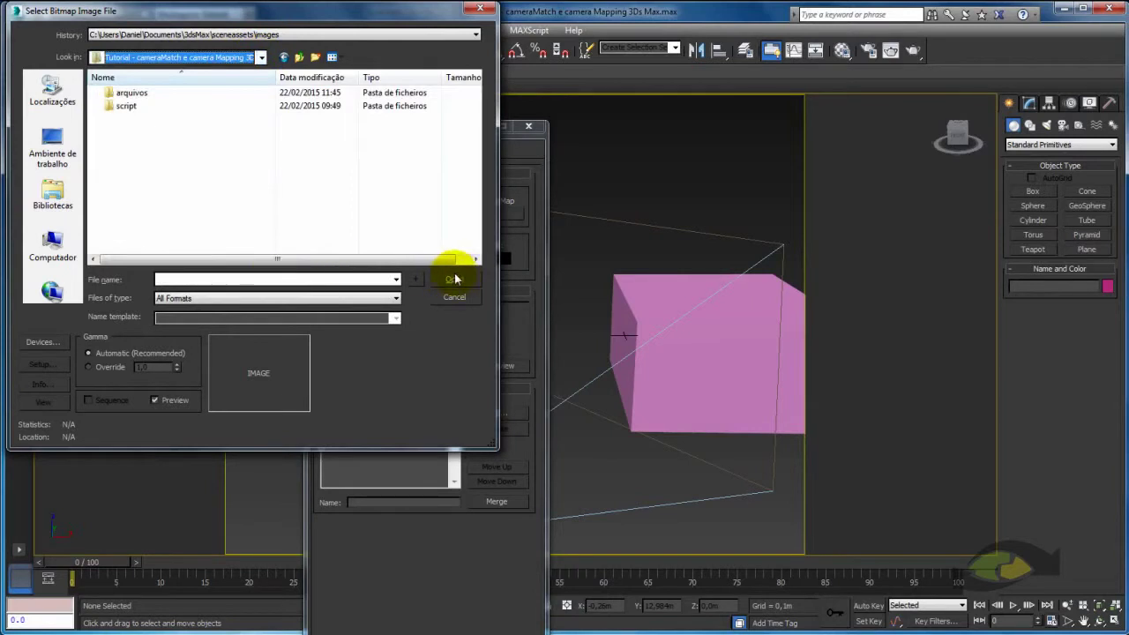
{"action": "double_click", "coordinate": [130, 93]}
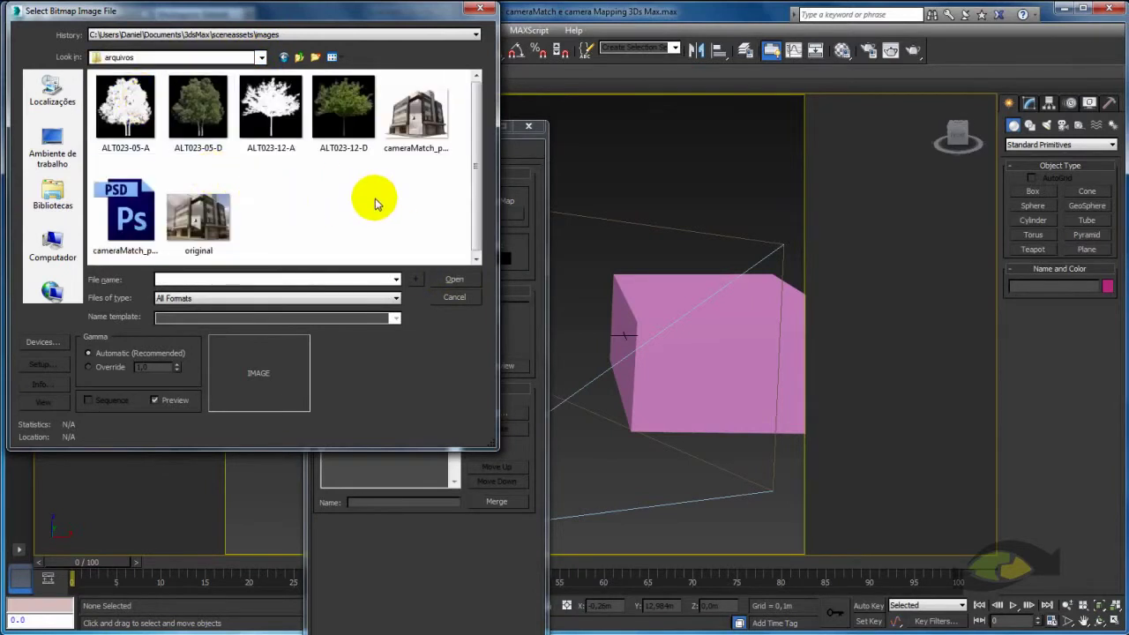
{"action": "left_click", "coordinate": [424, 131]}
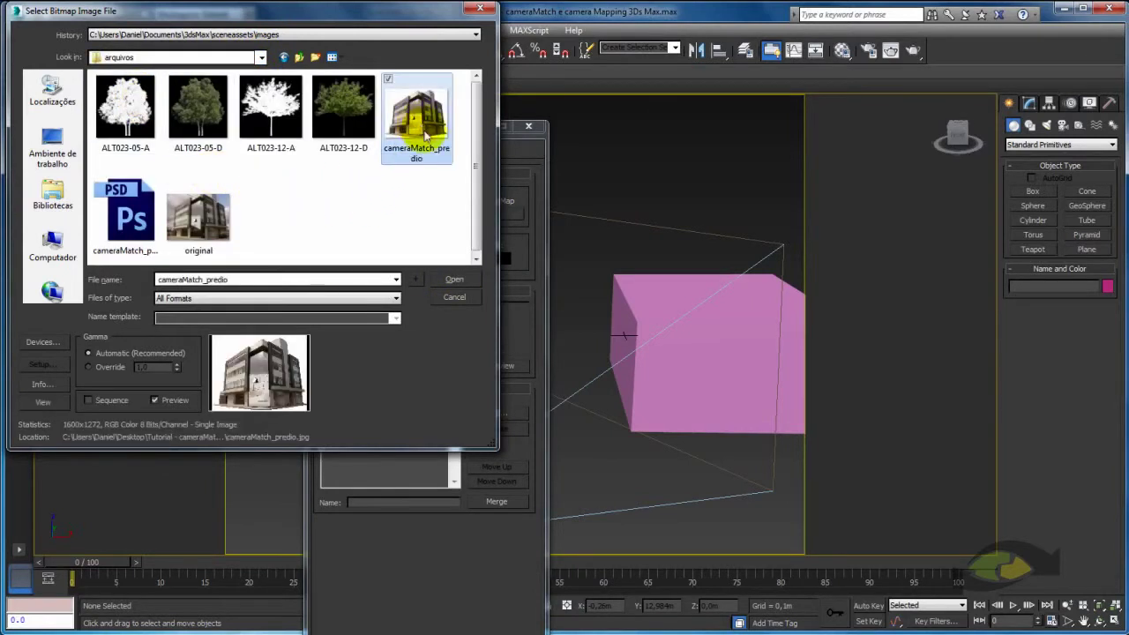
{"action": "left_click", "coordinate": [455, 281]}
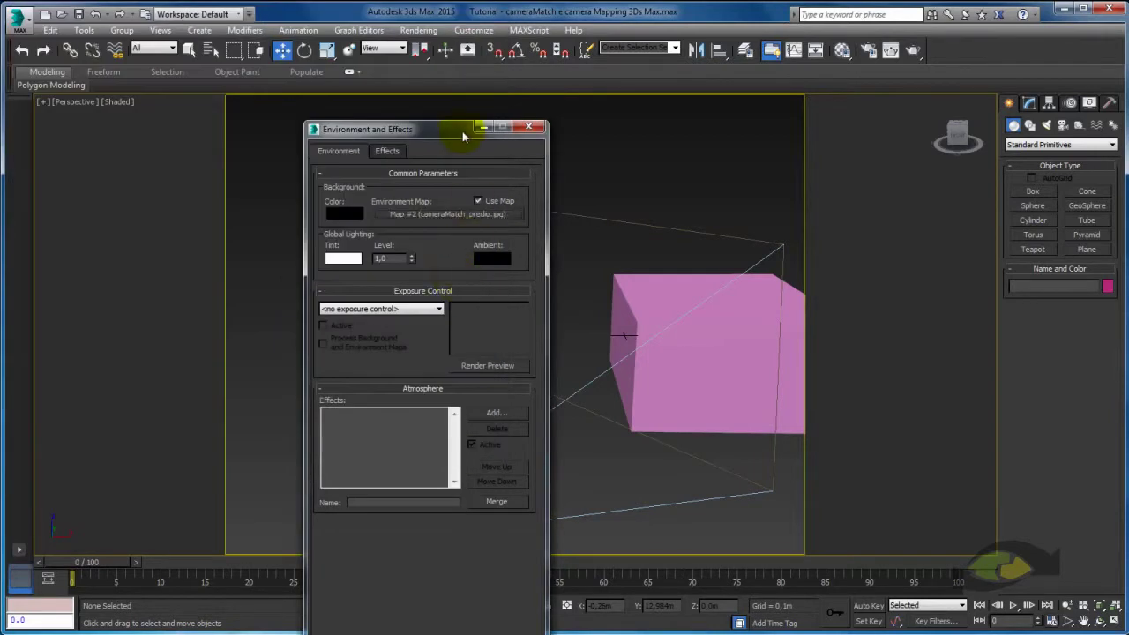
{"action": "left_click_drag", "start_coordinate": [461, 127], "coordinate": [250, 107]}
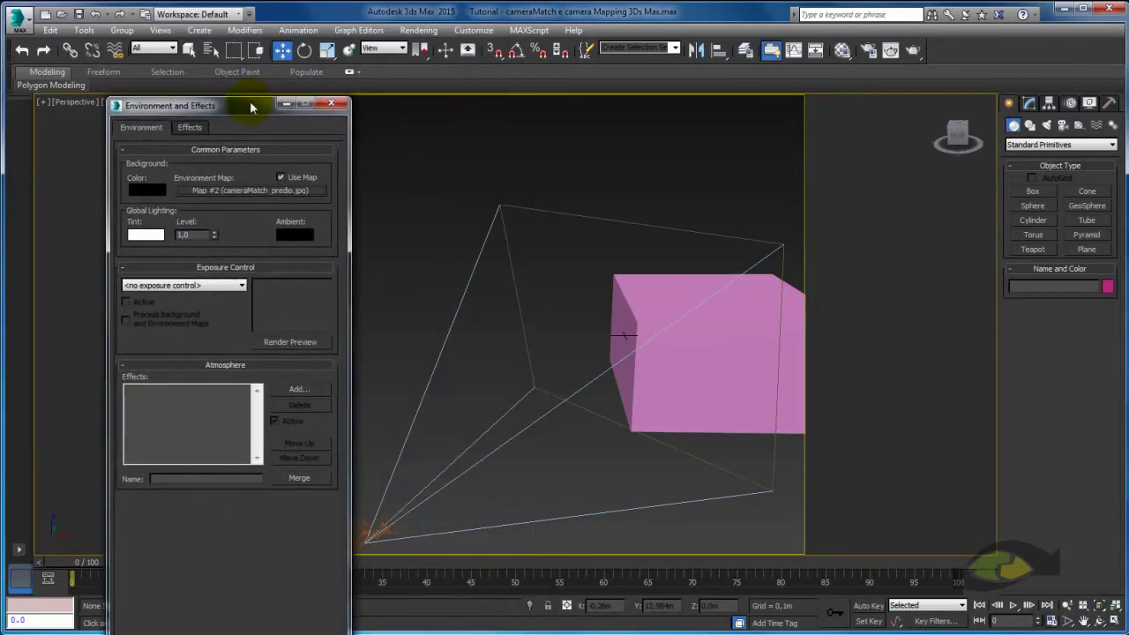
{"action": "left_click", "coordinate": [159, 31]}
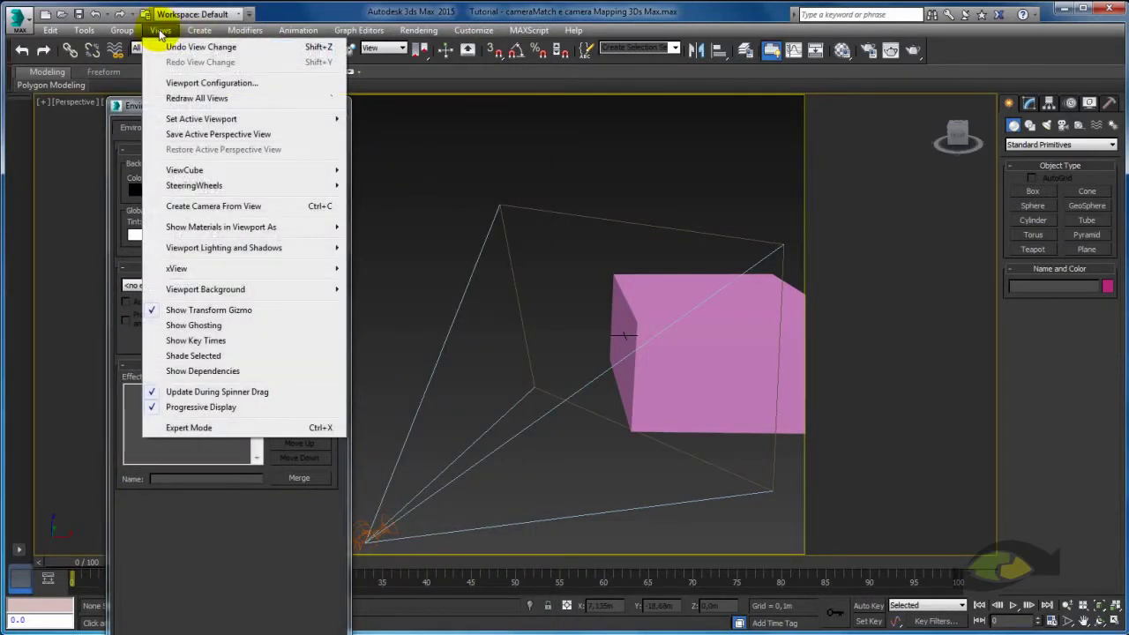
{"action": "mouse_move", "coordinate": [205, 289]}
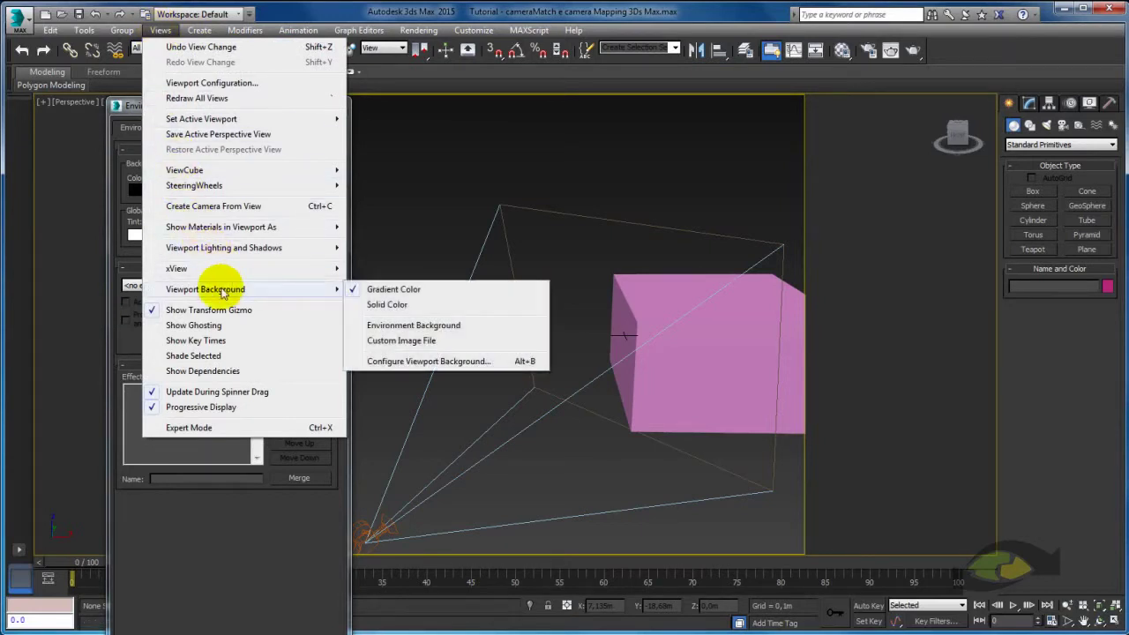
Turn on Environment Background in the viewport and orbit out to frame the camera and box
{"action": "left_click", "coordinate": [424, 327]}
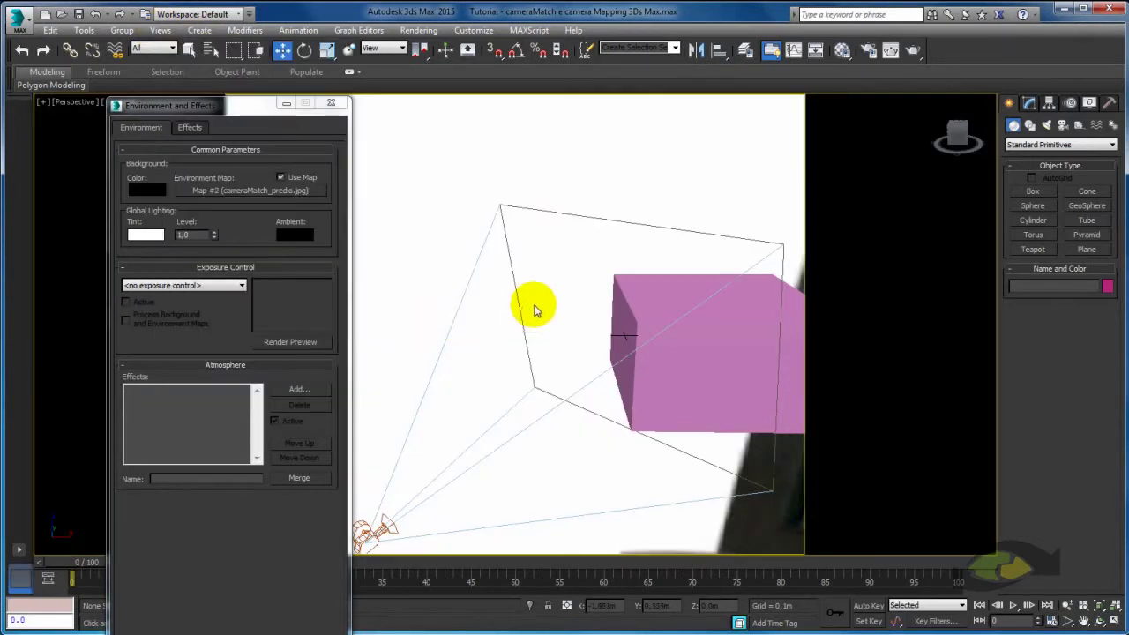
{"action": "left_click_drag", "start_coordinate": [270, 110], "coordinate": [231, 105]}
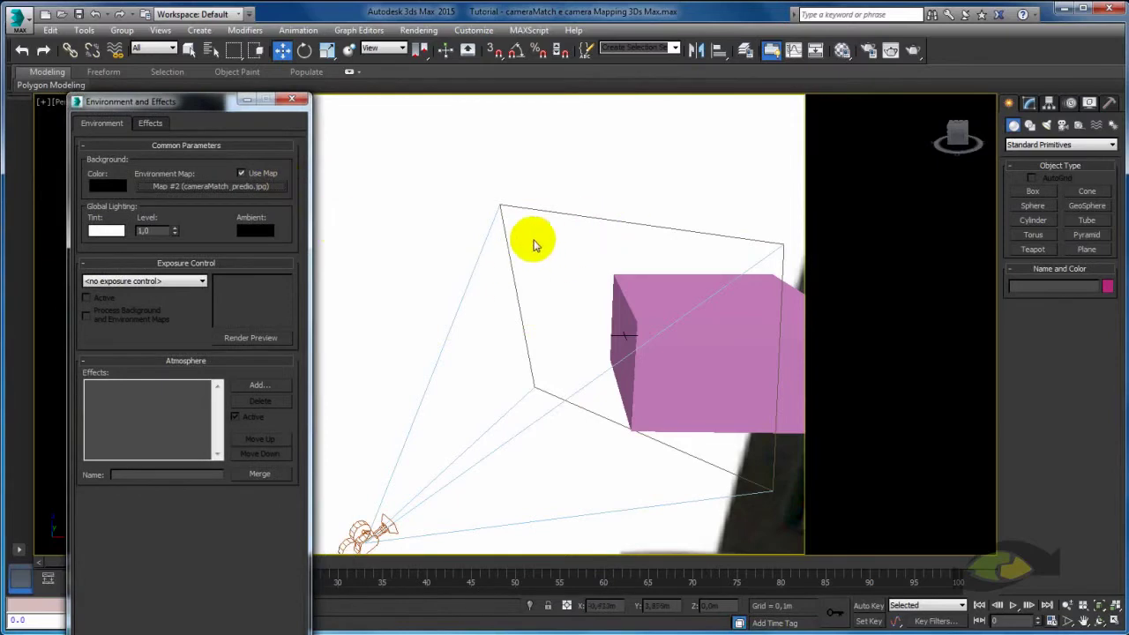
{"action": "scroll", "coordinate": [431, 259], "scroll_direction": "down", "scroll_amount": 3}
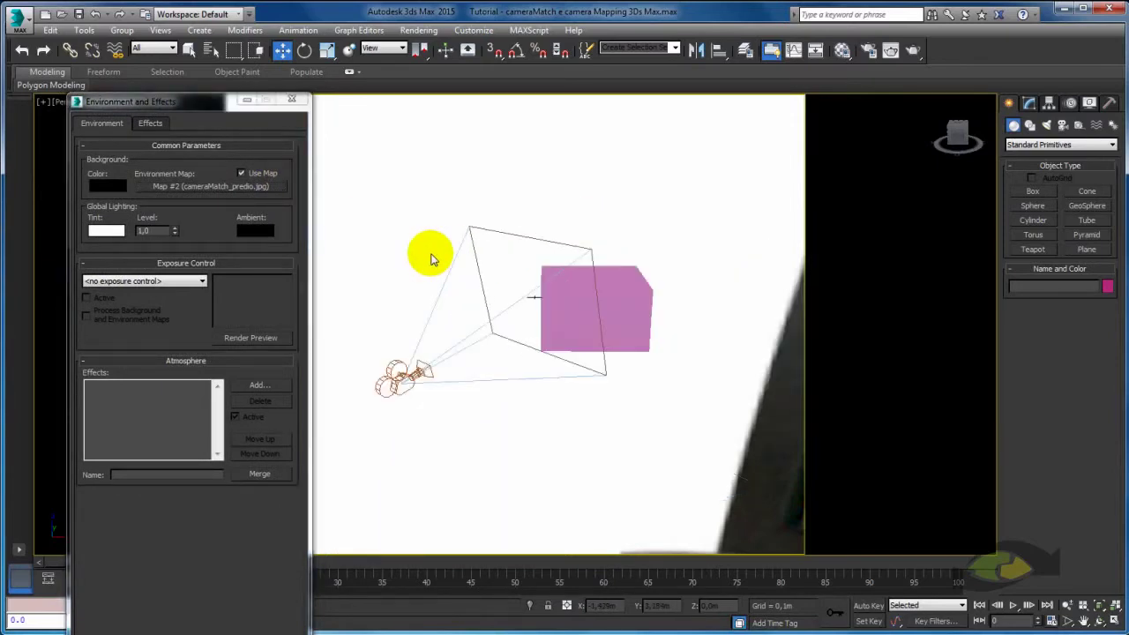
{"action": "mouse_move", "coordinate": [428, 253]}
{"action": "middle_mouse_down", "text": "alt"}
{"action": "mouse_move", "coordinate": [461, 297]}
{"action": "mouse_move", "coordinate": [623, 272]}
{"action": "mouse_move", "coordinate": [783, 280]}
{"action": "mouse_move", "coordinate": [738, 245]}
{"action": "mouse_move", "coordinate": [473, 285]}
{"action": "mouse_move", "coordinate": [532, 333]}
{"action": "mouse_move", "coordinate": [655, 295]}
{"action": "mouse_move", "coordinate": [559, 305]}
{"action": "mouse_move", "coordinate": [526, 378]}
{"action": "mouse_move", "coordinate": [493, 381]}
{"action": "mouse_move", "coordinate": [623, 333]}
{"action": "mouse_move", "coordinate": [788, 300]}
{"action": "mouse_move", "coordinate": [652, 301]}
{"action": "middle_mouse_up", "text": "alt"}
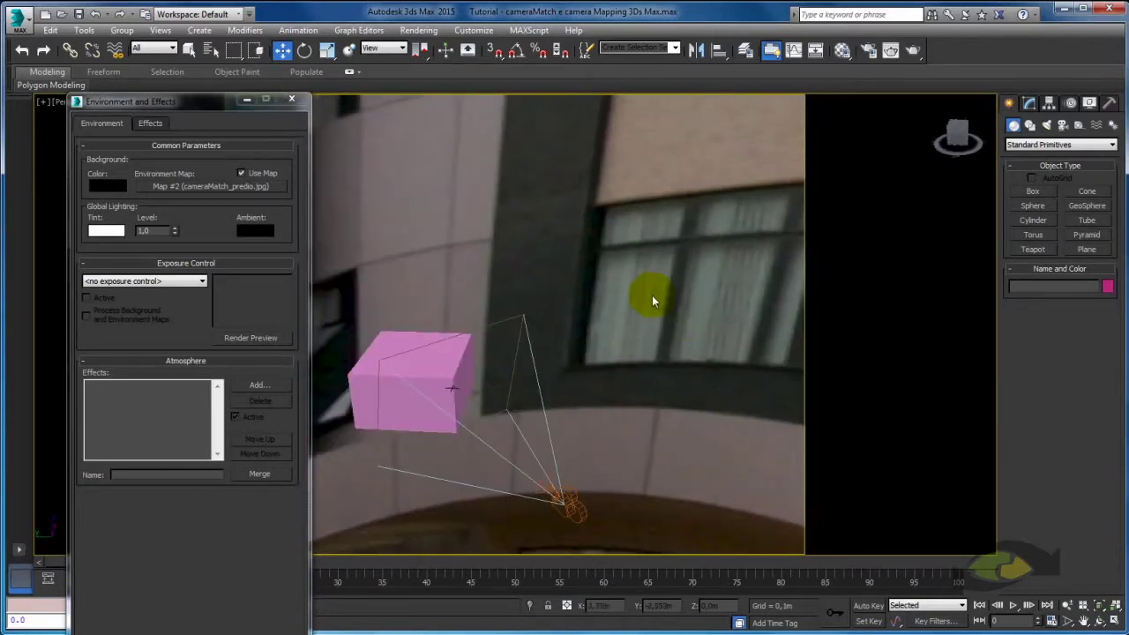
Drag the environment Map #2 into a Material Editor slot as an instance
{"action": "left_click", "coordinate": [842, 51]}
{"action": "left_click_drag", "start_coordinate": [819, 82], "coordinate": [534, 122]}
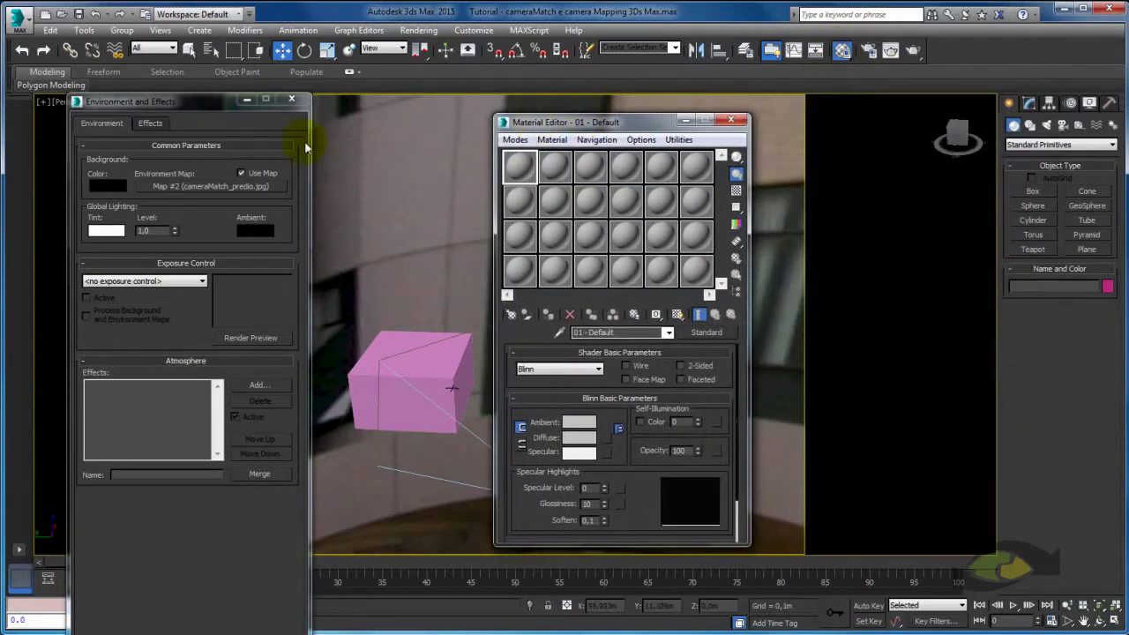
{"action": "mouse_move", "coordinate": [208, 188]}
{"action": "left_mouse_down"}
{"action": "mouse_move", "coordinate": [194, 182]}
{"action": "mouse_move", "coordinate": [520, 166]}
{"action": "mouse_move", "coordinate": [566, 279]}
{"action": "mouse_move", "coordinate": [370, 191]}
{"action": "left_mouse_up"}
{"action": "left_click", "coordinate": [351, 282]}
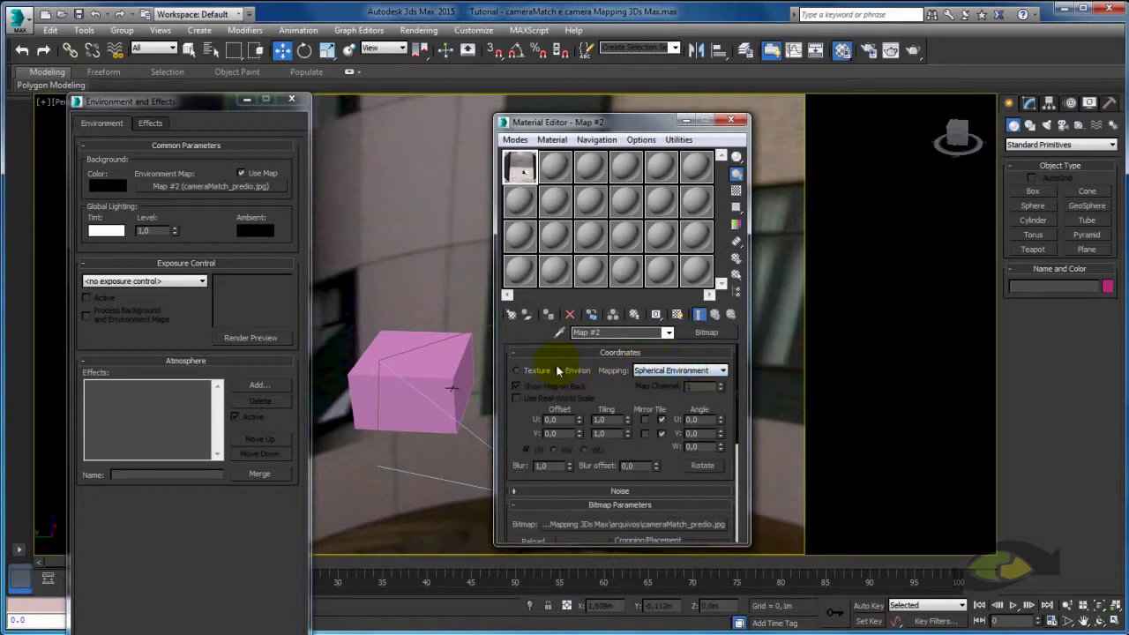
Set the map's mapping to Screen, then close the Material Editor and Environment dialogs
{"action": "left_click", "coordinate": [666, 371]}
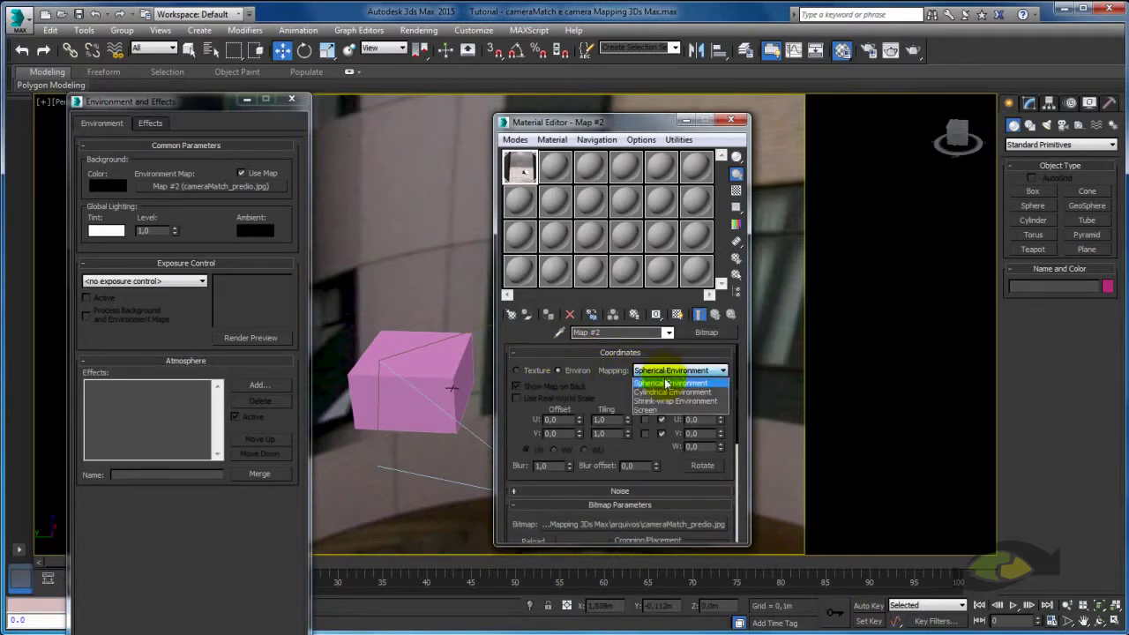
{"action": "left_click", "coordinate": [657, 410]}
{"action": "left_click", "coordinate": [452, 385]}
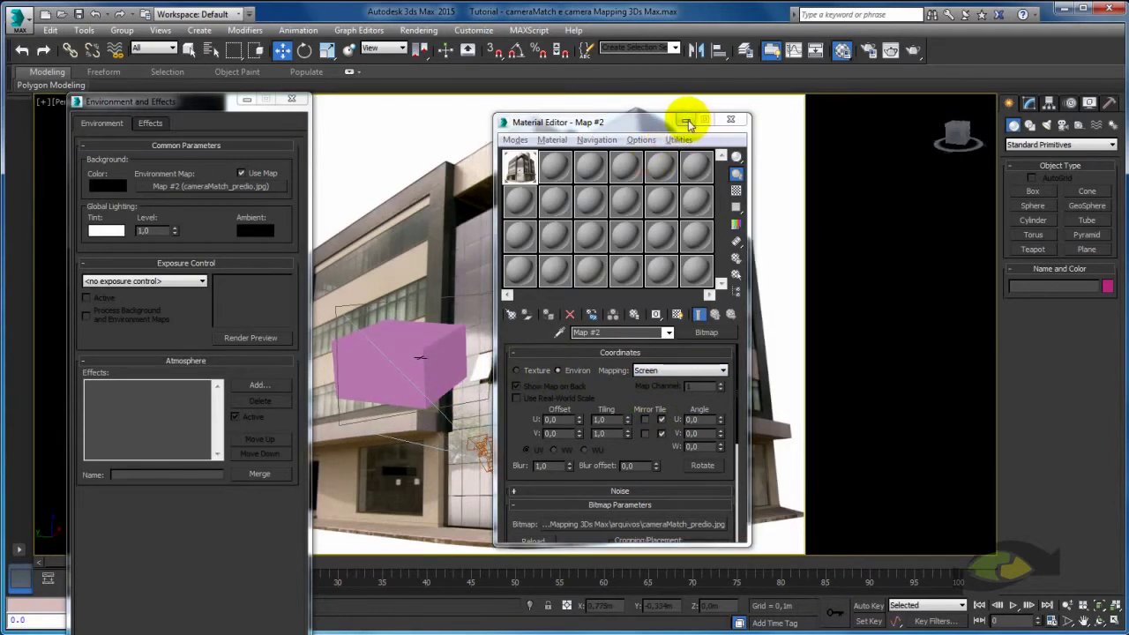
{"action": "left_click", "coordinate": [731, 119]}
{"action": "left_click", "coordinate": [291, 98]}
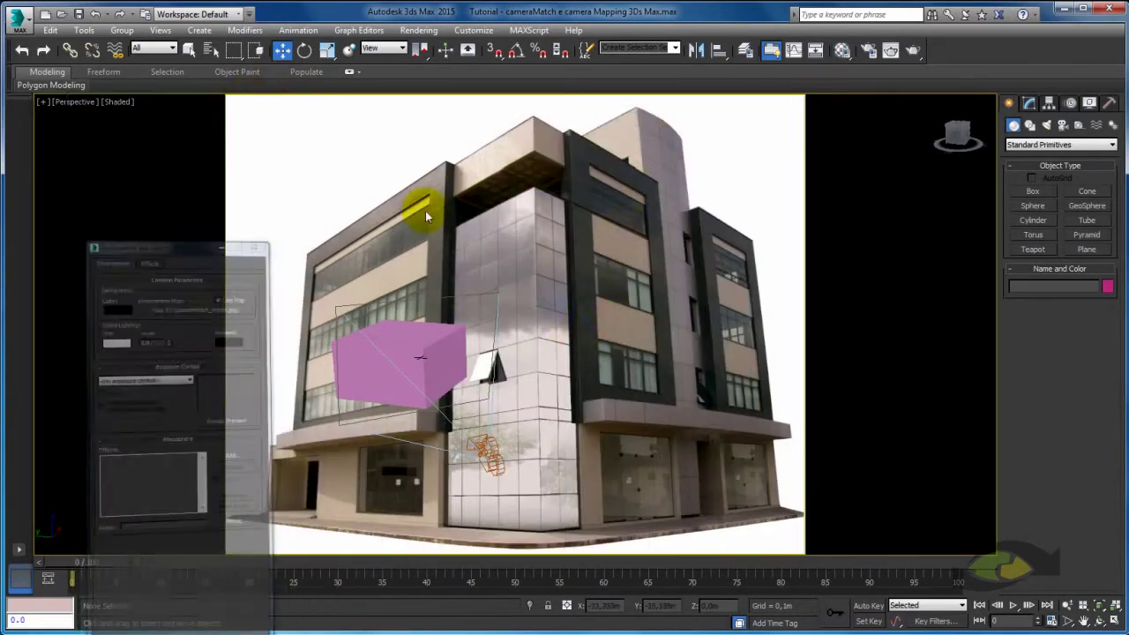
{"action": "mouse_move", "coordinate": [613, 375]}
{"action": "middle_mouse_down", "text": "alt"}
{"action": "mouse_move", "coordinate": [623, 294]}
{"action": "mouse_move", "coordinate": [731, 369]}
{"action": "mouse_move", "coordinate": [559, 396]}
{"action": "mouse_move", "coordinate": [578, 324]}
{"action": "mouse_move", "coordinate": [680, 324]}
{"action": "mouse_move", "coordinate": [687, 419]}
{"action": "mouse_move", "coordinate": [533, 370]}
{"action": "mouse_move", "coordinate": [635, 343]}
{"action": "mouse_move", "coordinate": [685, 379]}
{"action": "middle_mouse_up", "text": "alt"}
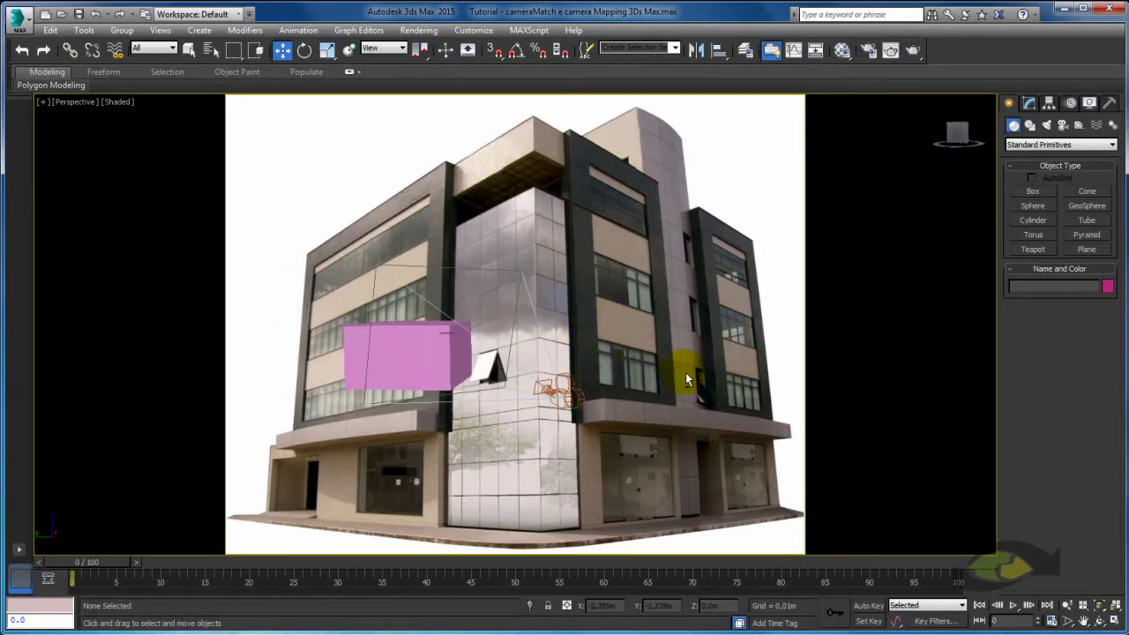
Look through camera 111_cm_camerac and nudge Box001 onto the building's lower front corner
{"action": "left_click", "coordinate": [569, 392]}
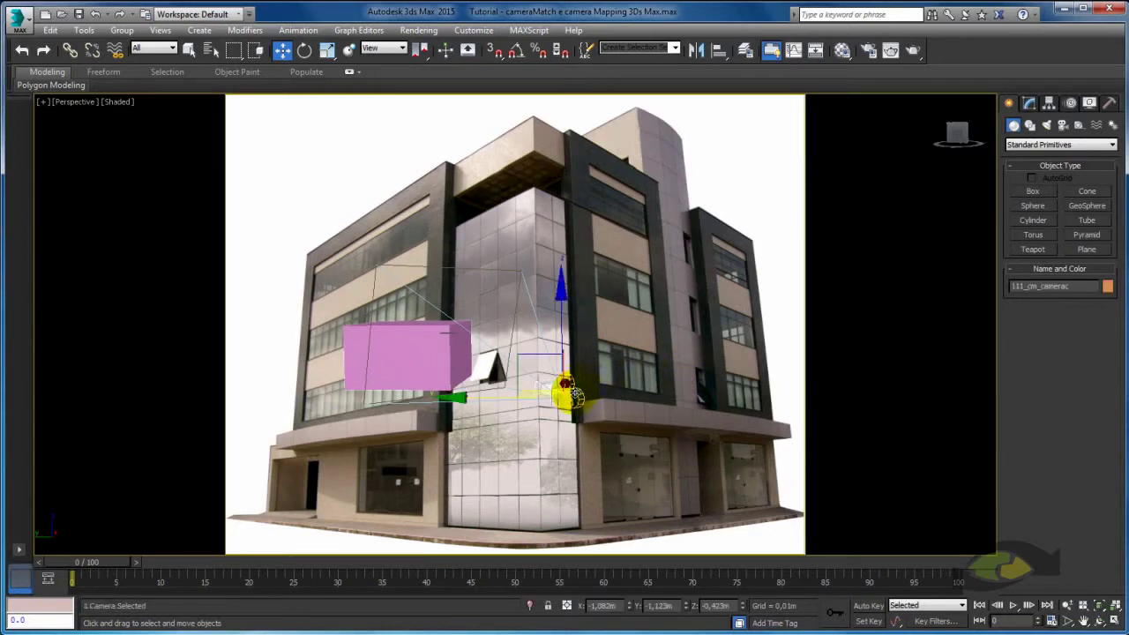
{"action": "key", "text": "c"}
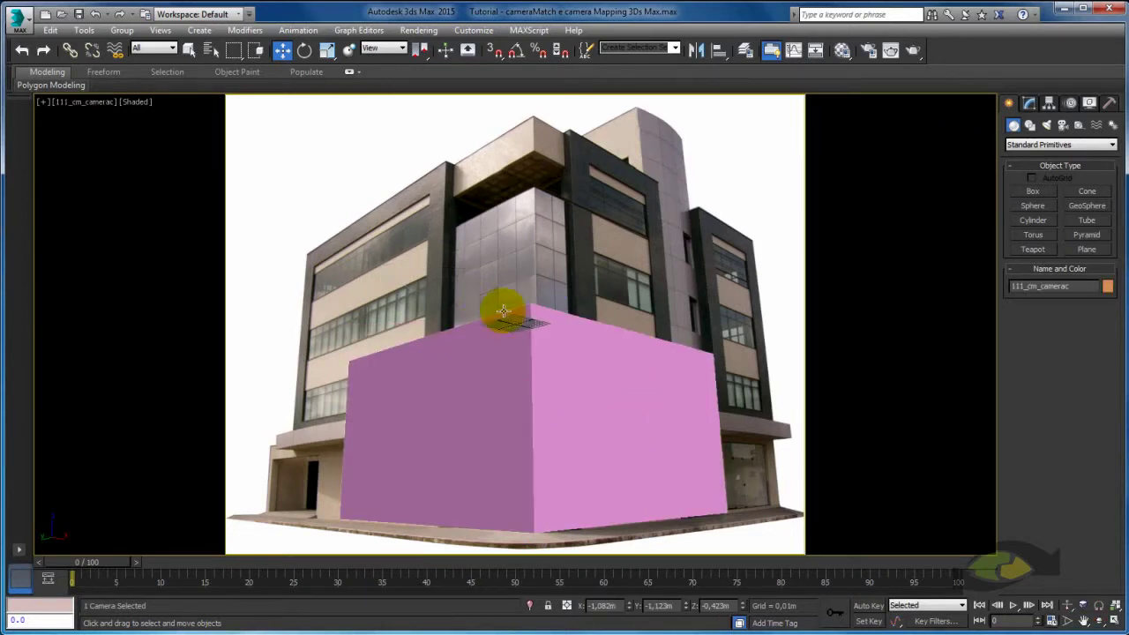
{"action": "left_click", "coordinate": [591, 404]}
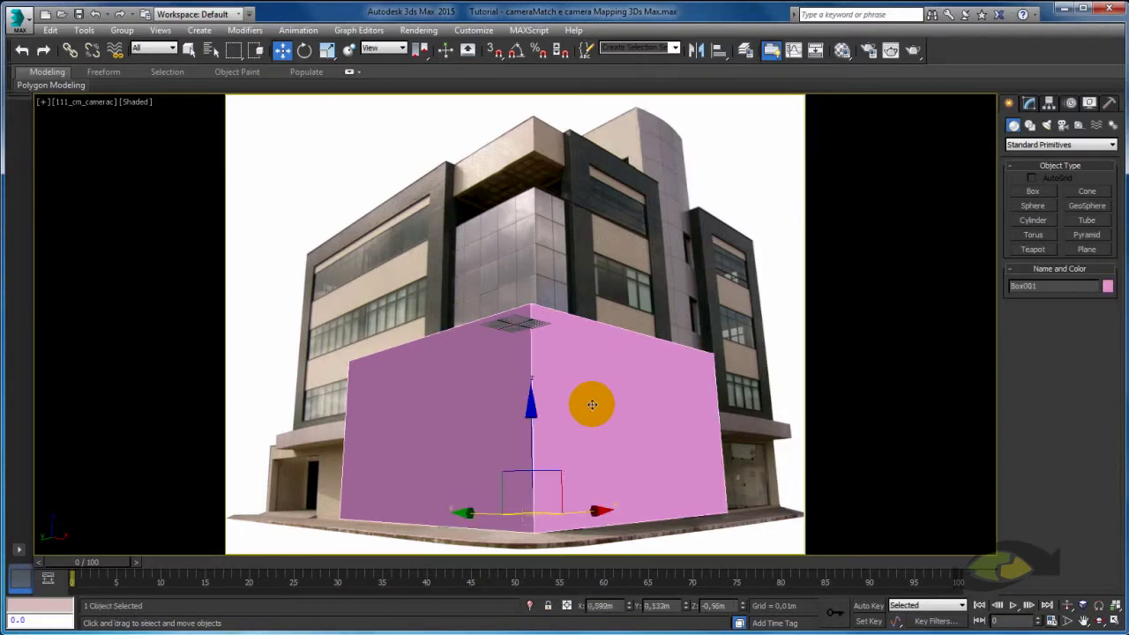
{"action": "left_click_drag", "start_coordinate": [585, 513], "coordinate": [591, 510]}
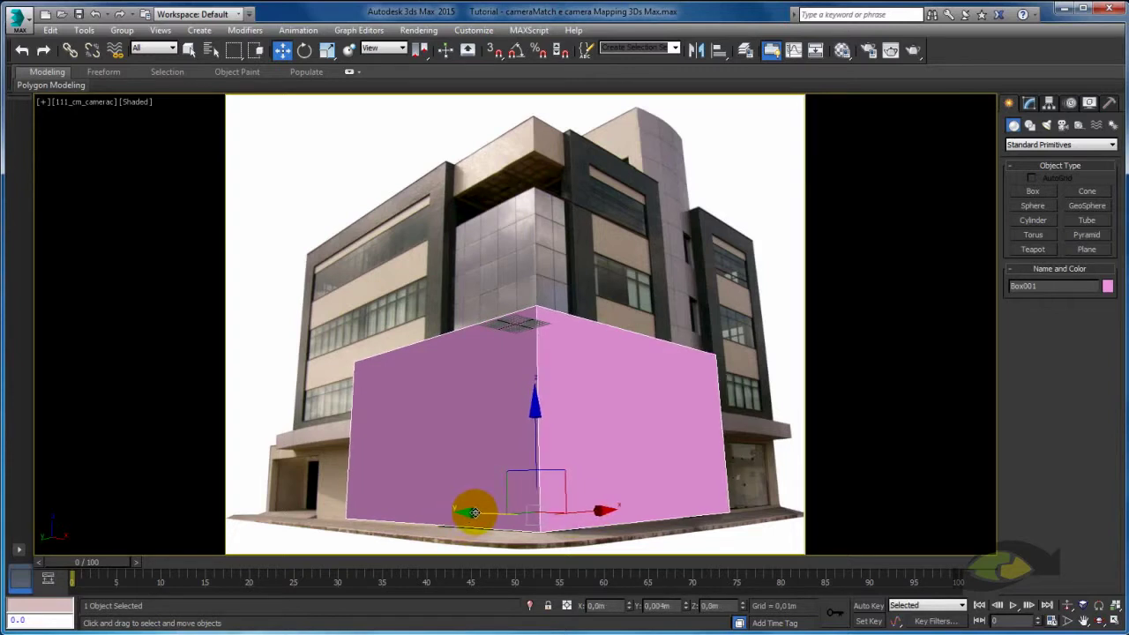
{"action": "left_click_drag", "start_coordinate": [476, 512], "coordinate": [502, 499]}
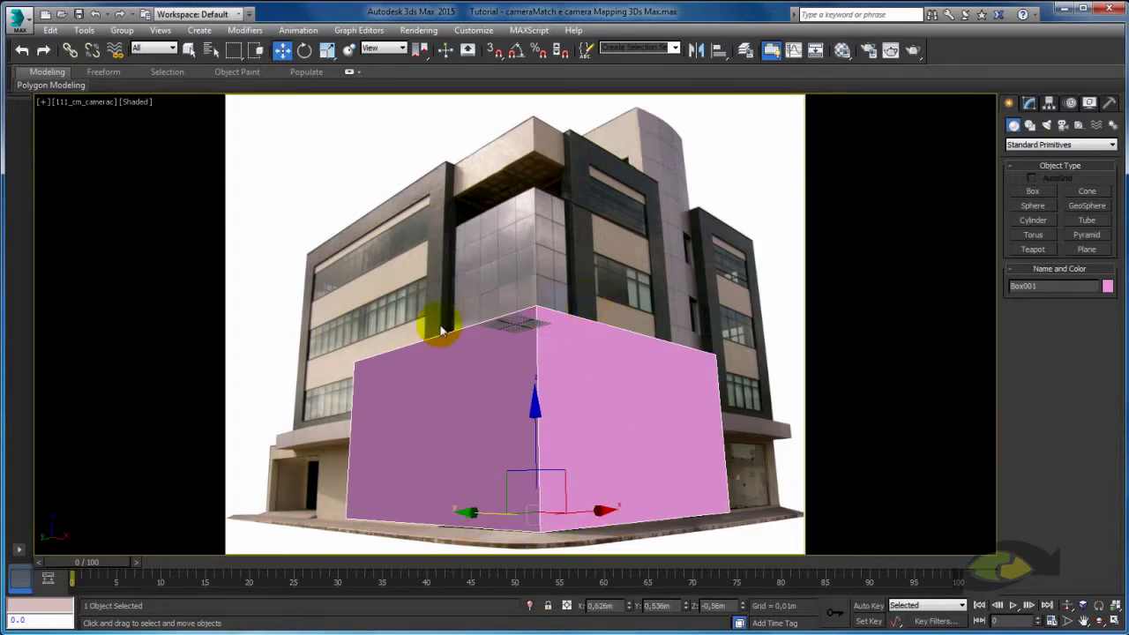
{"action": "left_click", "coordinate": [621, 394]}
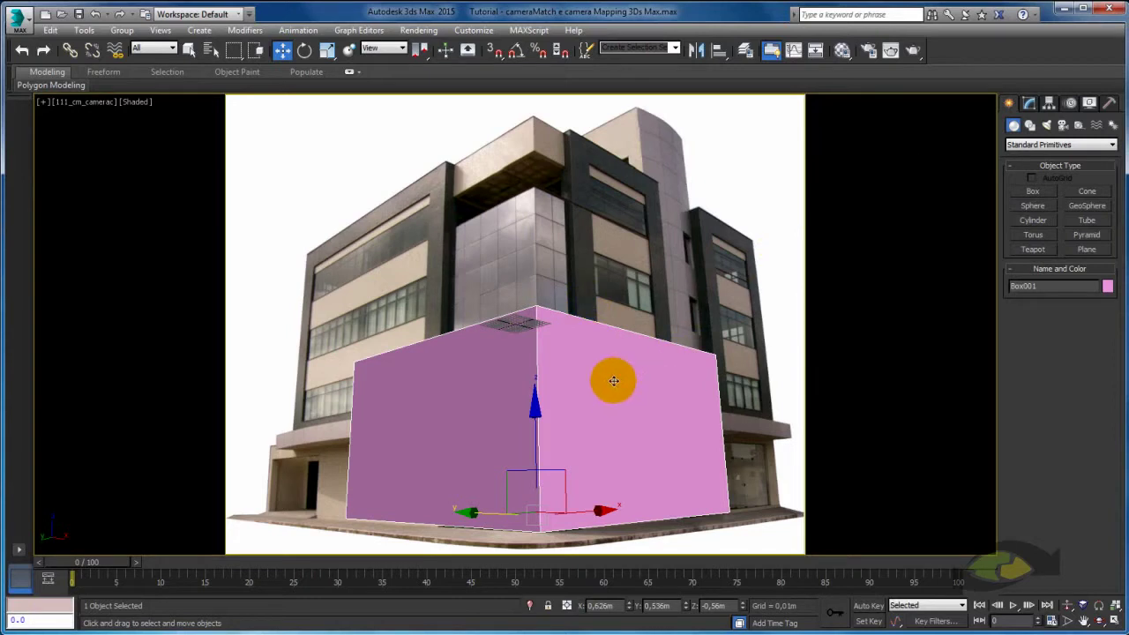
{"action": "right_click", "coordinate": [614, 381]}
{"action": "mouse_move", "coordinate": [657, 517]}
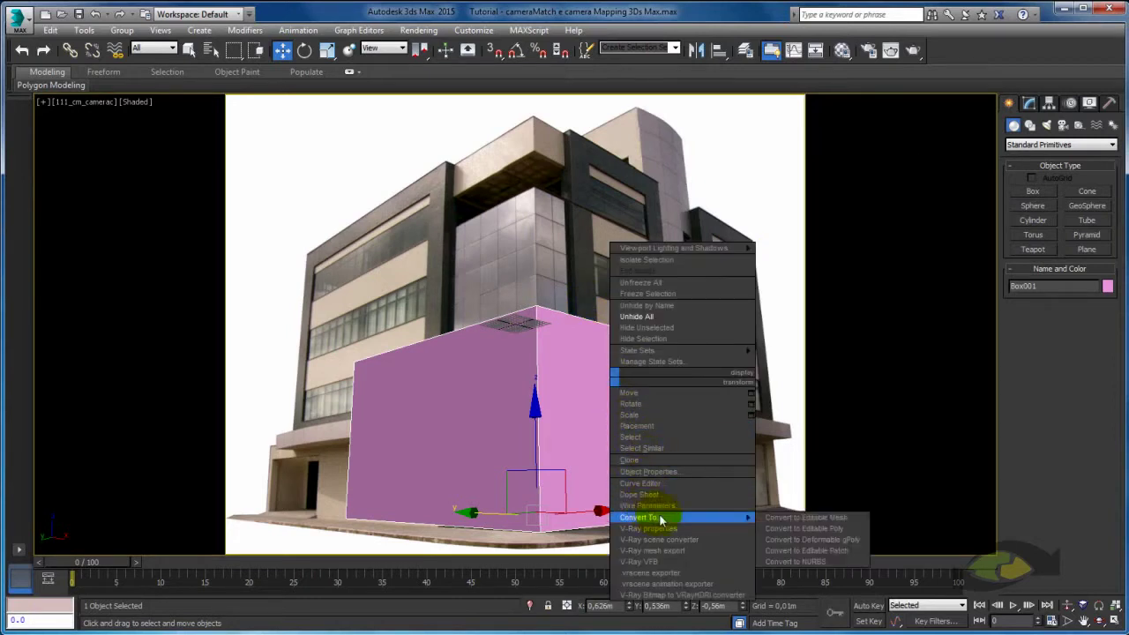
Convert Box001 to an Editable Poly and make it see-through in Vertex mode
{"action": "left_click", "coordinate": [813, 527]}
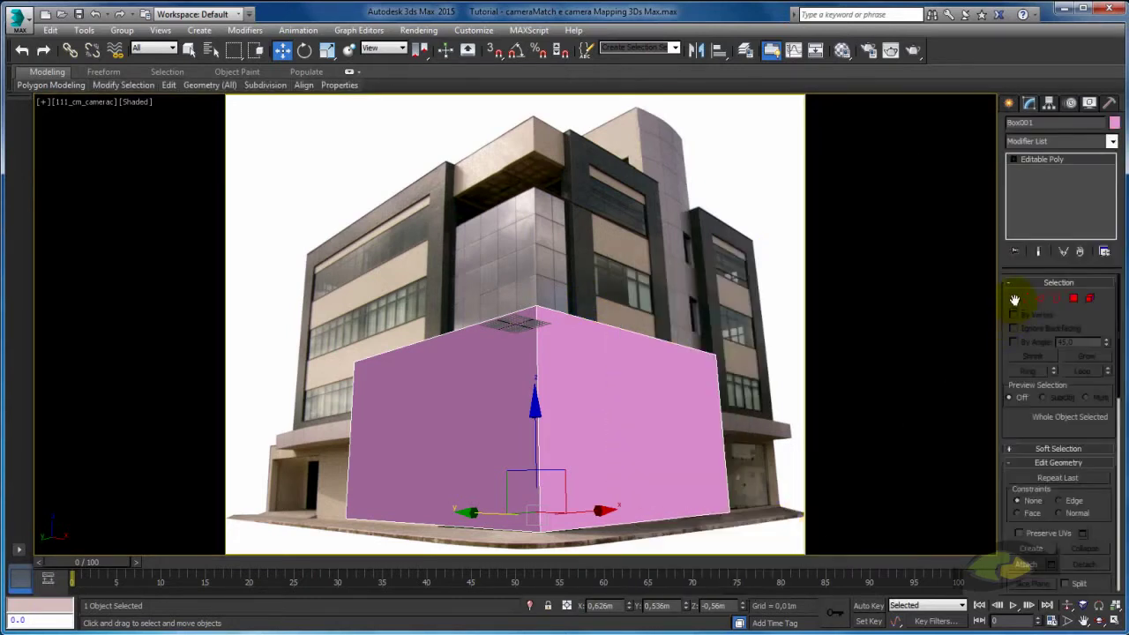
{"action": "left_click", "coordinate": [1023, 299]}
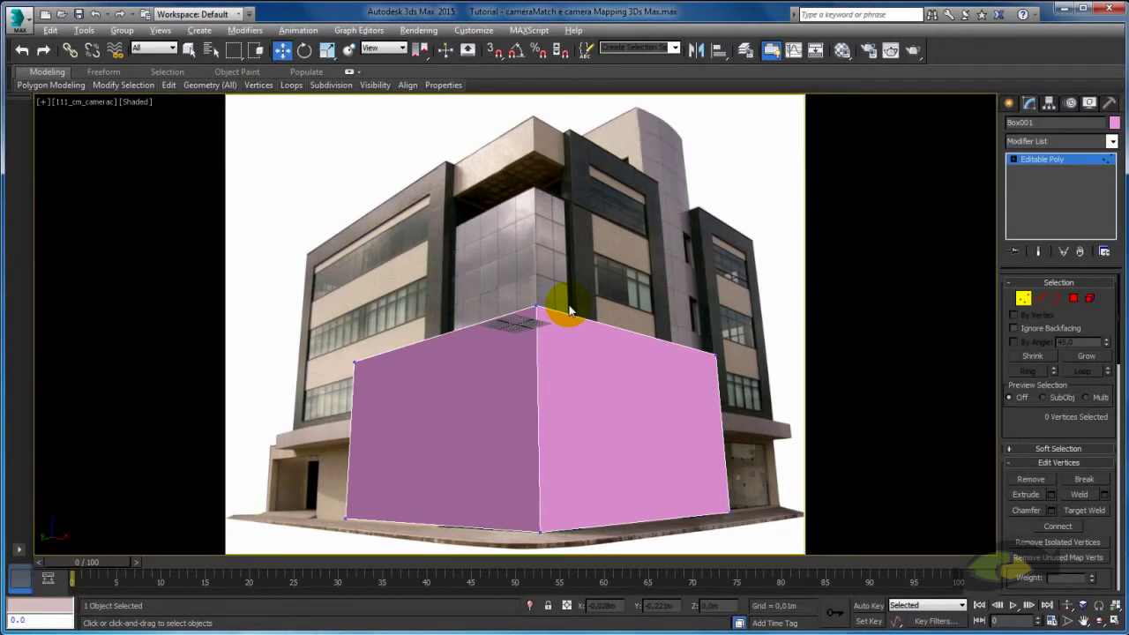
{"action": "key", "text": "alt+x"}
Move the right- and left-side vertices out to the building's walls and base corners
{"action": "left_click", "coordinate": [716, 360]}
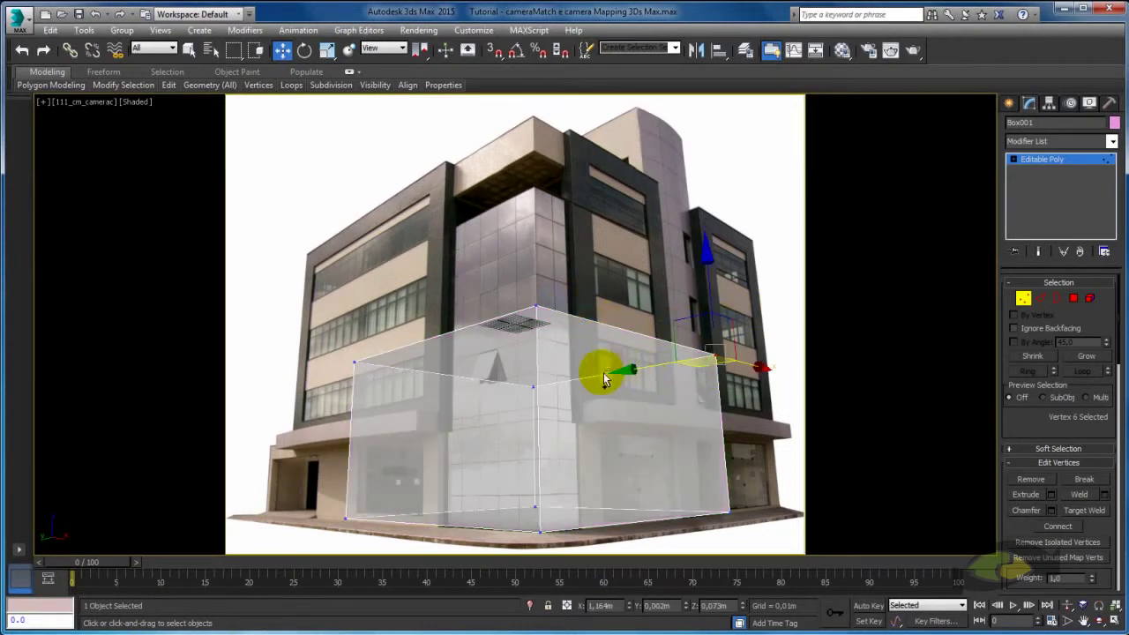
{"action": "left_click", "coordinate": [534, 386], "text": "ctrl"}
{"action": "left_click", "coordinate": [533, 505], "text": "ctrl"}
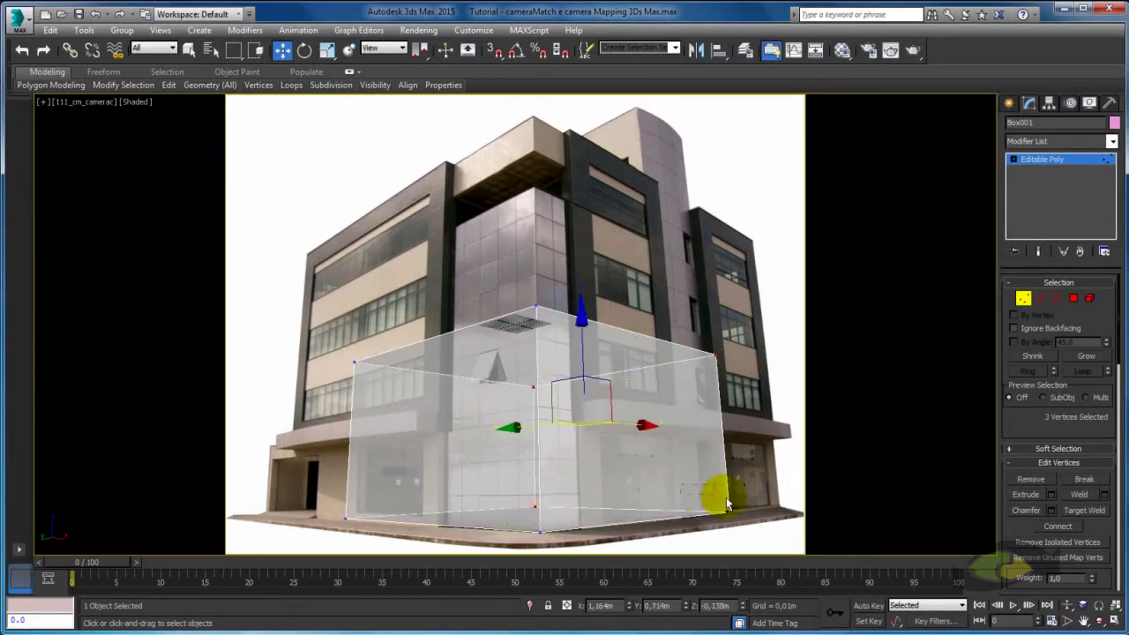
{"action": "left_click", "coordinate": [726, 504], "text": "ctrl"}
{"action": "left_click_drag", "start_coordinate": [662, 443], "coordinate": [716, 441]}
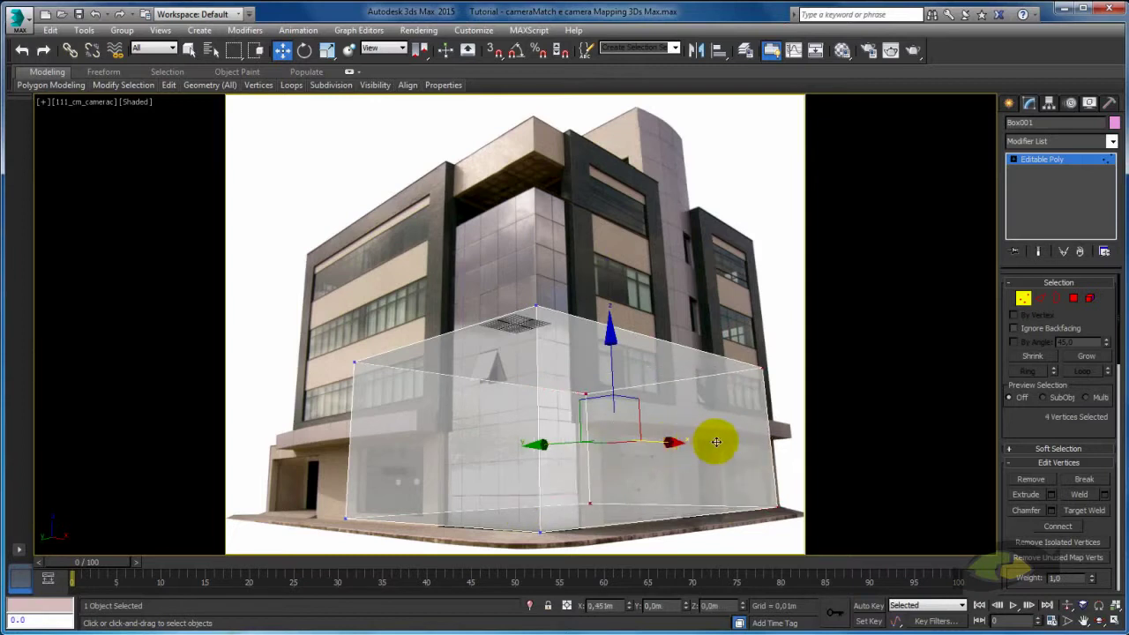
{"action": "left_click", "coordinate": [354, 363]}
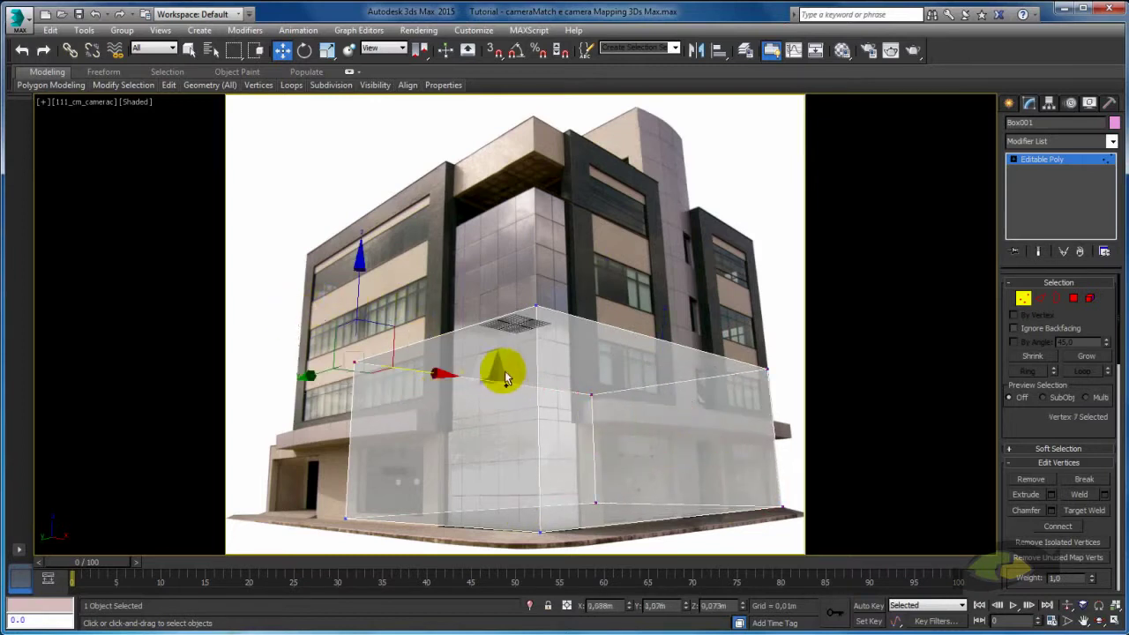
{"action": "left_click", "coordinate": [591, 394], "text": "ctrl"}
{"action": "left_click", "coordinate": [595, 503], "text": "ctrl"}
{"action": "left_click", "coordinate": [345, 518], "text": "ctrl"}
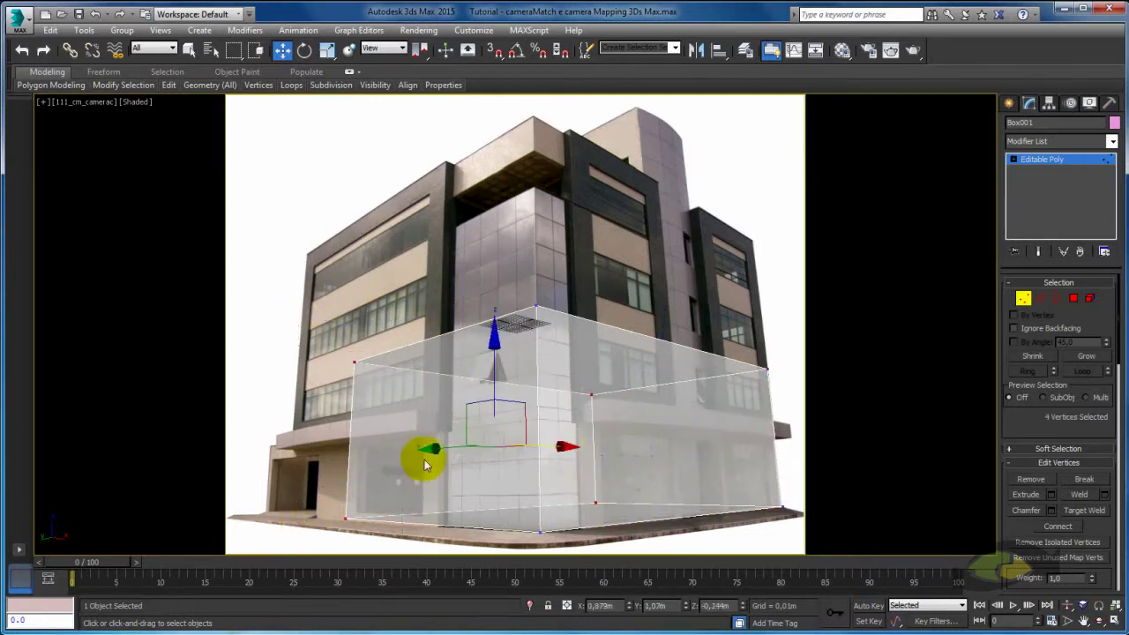
{"action": "mouse_move", "coordinate": [424, 466]}
{"action": "left_mouse_down"}
{"action": "mouse_move", "coordinate": [398, 448]}
{"action": "mouse_move", "coordinate": [365, 453]}
{"action": "mouse_move", "coordinate": [376, 452]}
{"action": "left_mouse_up"}
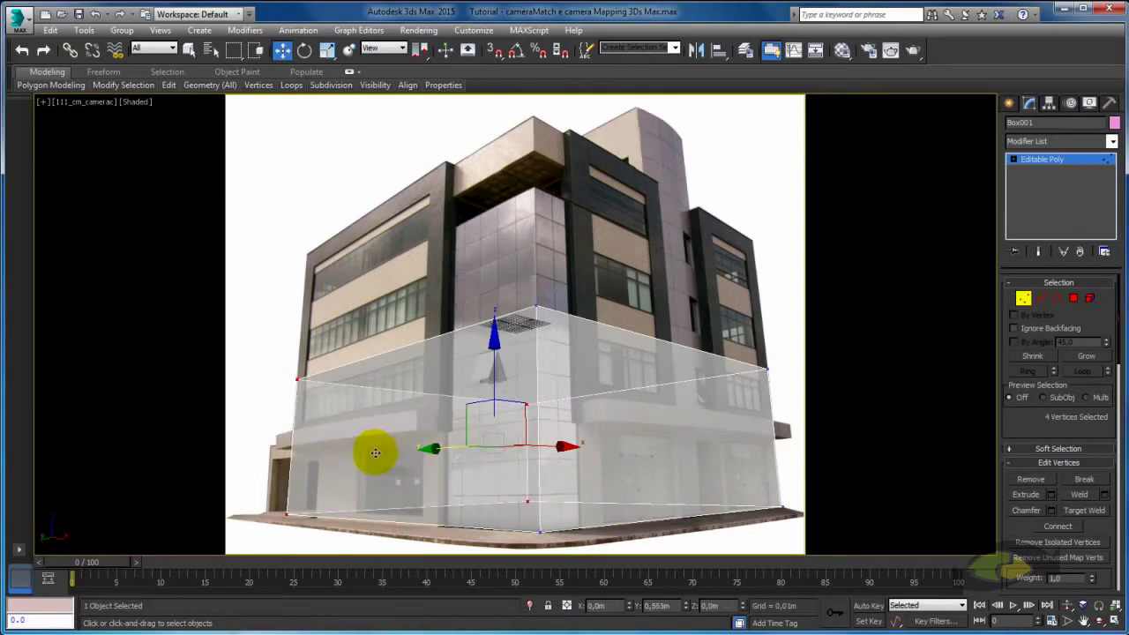
Raise the box's top vertices up to the building's roofline
{"action": "left_click_drag", "start_coordinate": [254, 323], "coordinate": [764, 443]}
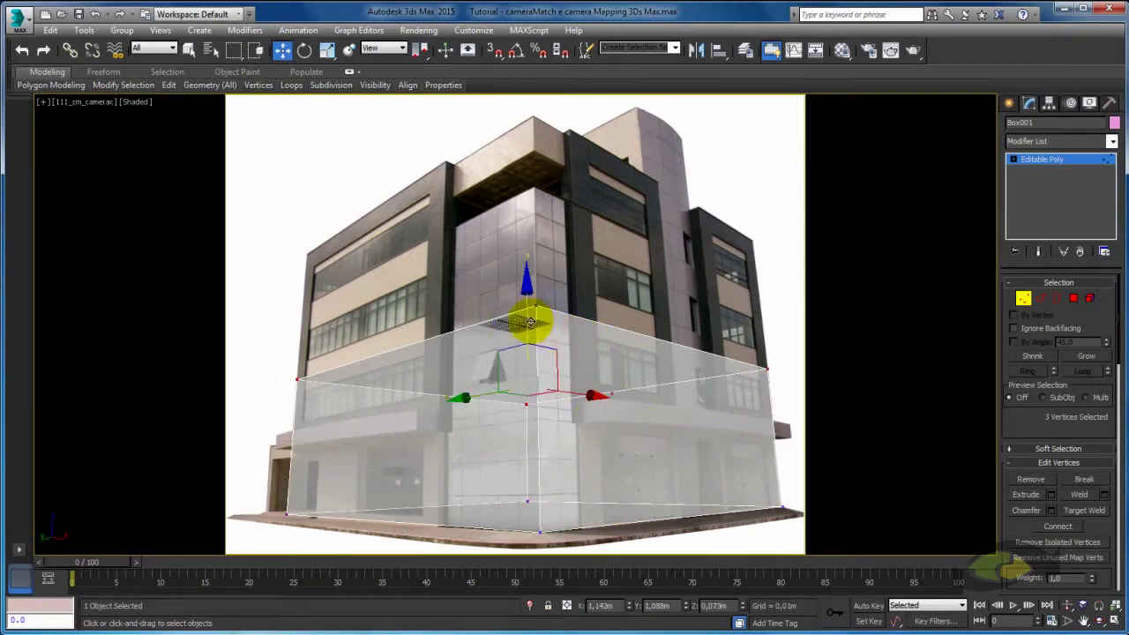
{"action": "left_click", "coordinate": [529, 320], "text": "ctrl"}
{"action": "mouse_move", "coordinate": [529, 319]}
{"action": "left_mouse_down"}
{"action": "mouse_move", "coordinate": [524, 285]}
{"action": "mouse_move", "coordinate": [562, 145]}
{"action": "left_mouse_up"}
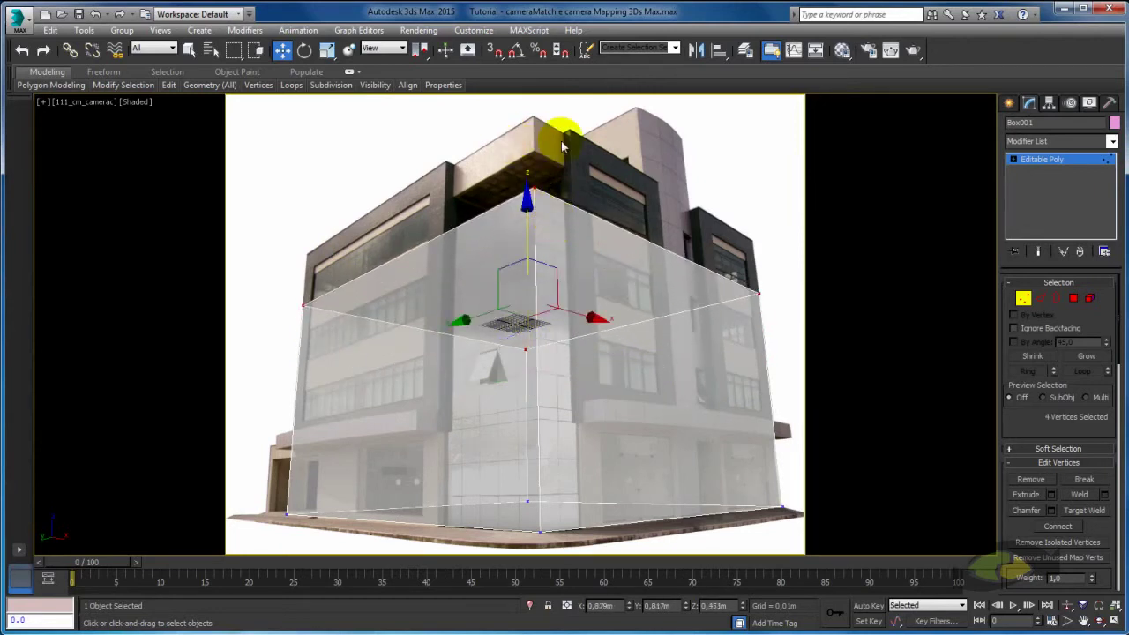
Clone the box element upward as a separate copied object
{"action": "left_click", "coordinate": [1090, 299]}
{"action": "left_click", "coordinate": [525, 374]}
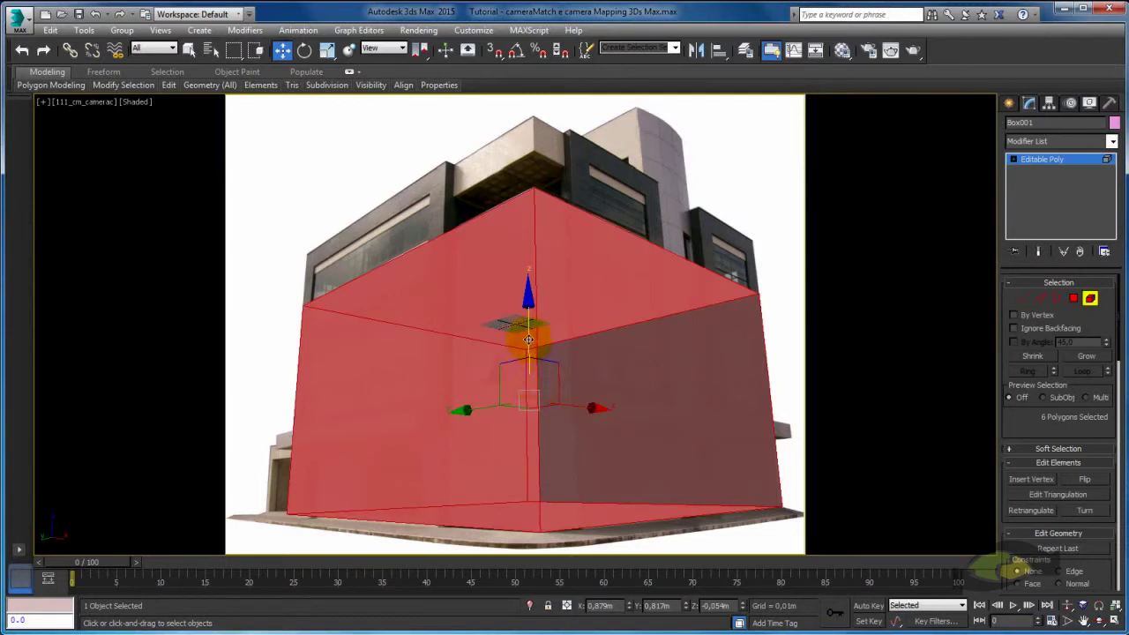
{"action": "left_click_drag", "start_coordinate": [528, 339], "coordinate": [529, 252]}
{"action": "left_click", "coordinate": [617, 334]}
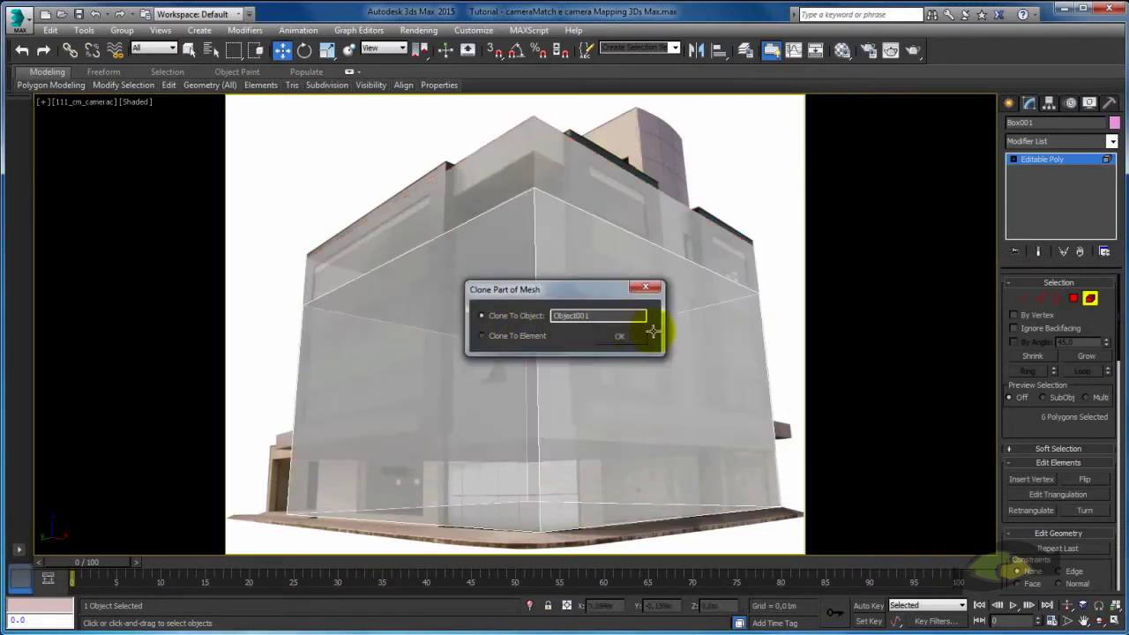
{"action": "left_click", "coordinate": [1041, 159]}
{"action": "left_click", "coordinate": [637, 197]}
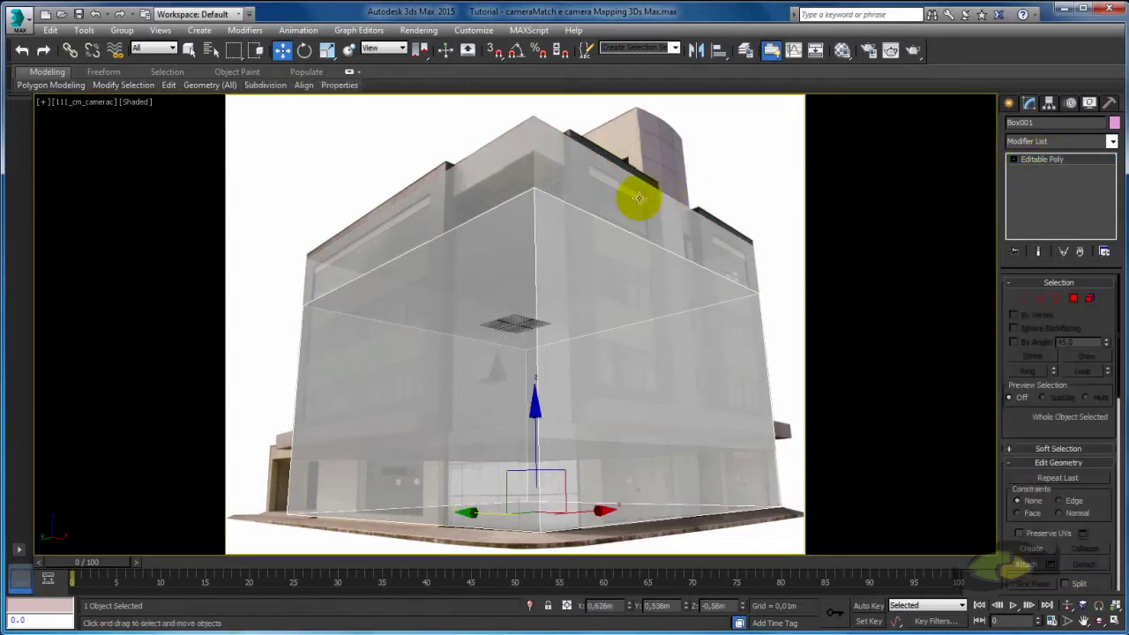
Raise the copy's four bottom vertices to form a thin slab at the roof
{"action": "left_click", "coordinate": [1023, 298]}
{"action": "left_click_drag", "start_coordinate": [794, 403], "coordinate": [242, 511]}
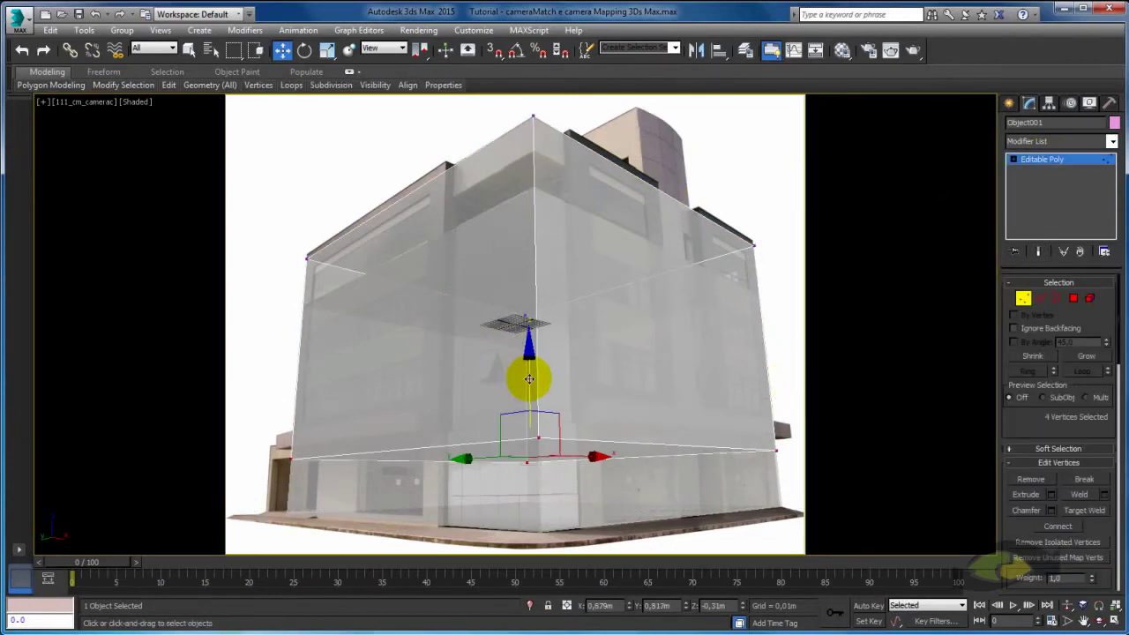
{"action": "left_click_drag", "start_coordinate": [529, 380], "coordinate": [546, 191]}
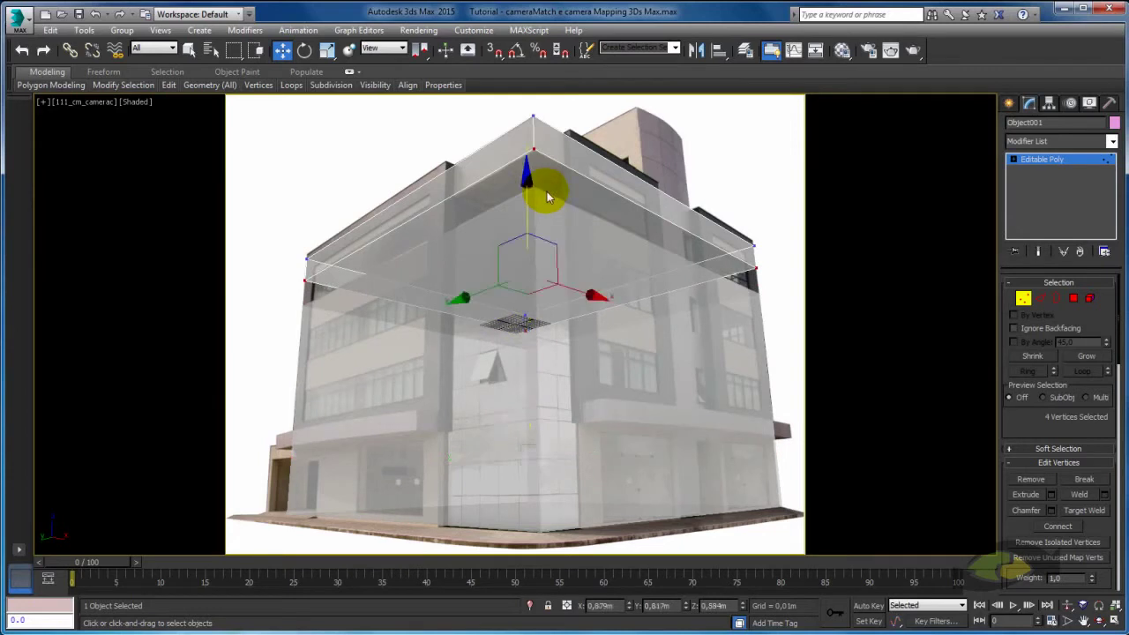
Attach the slab to Box001 and make the combined mesh see-through
{"action": "left_click", "coordinate": [1047, 160]}
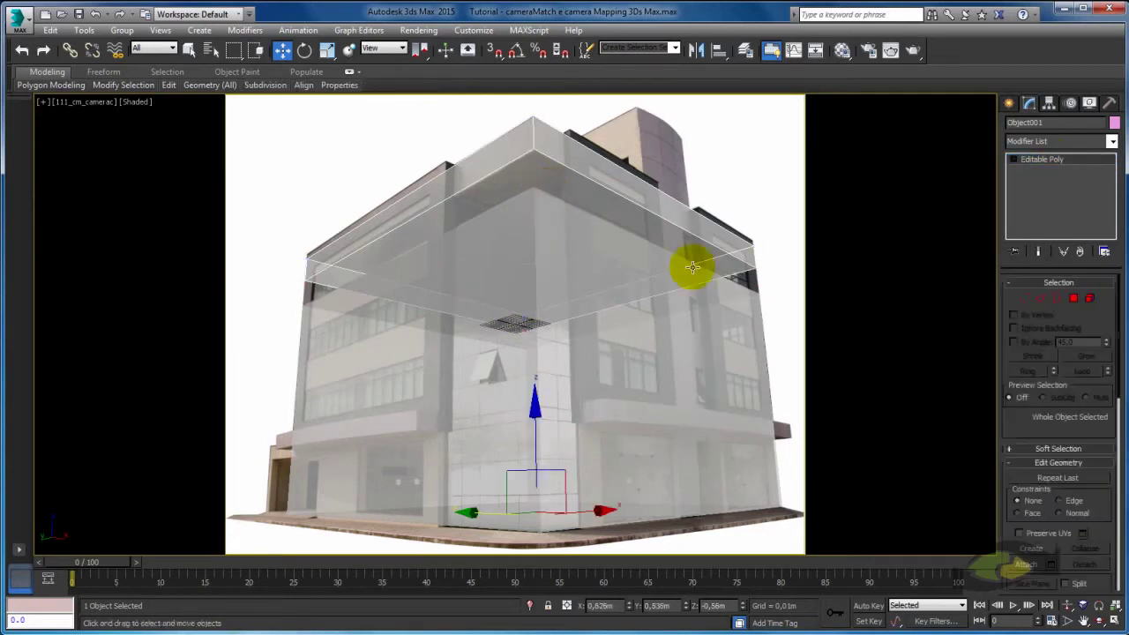
{"action": "key", "text": "alt+x"}
{"action": "left_click", "coordinate": [638, 293]}
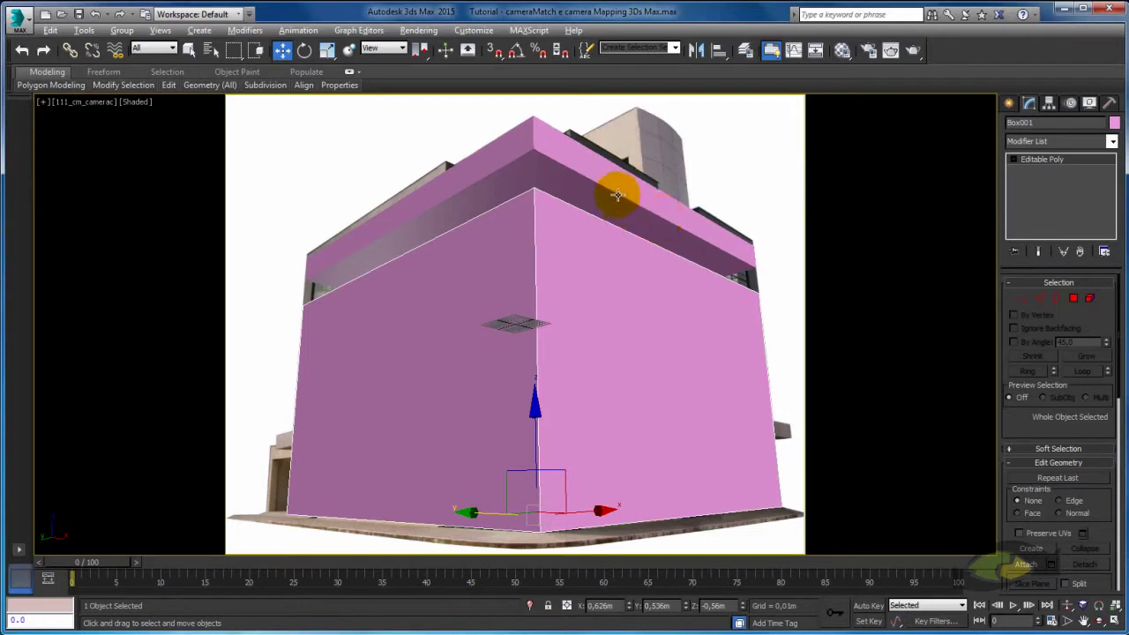
{"action": "left_click", "coordinate": [1024, 565]}
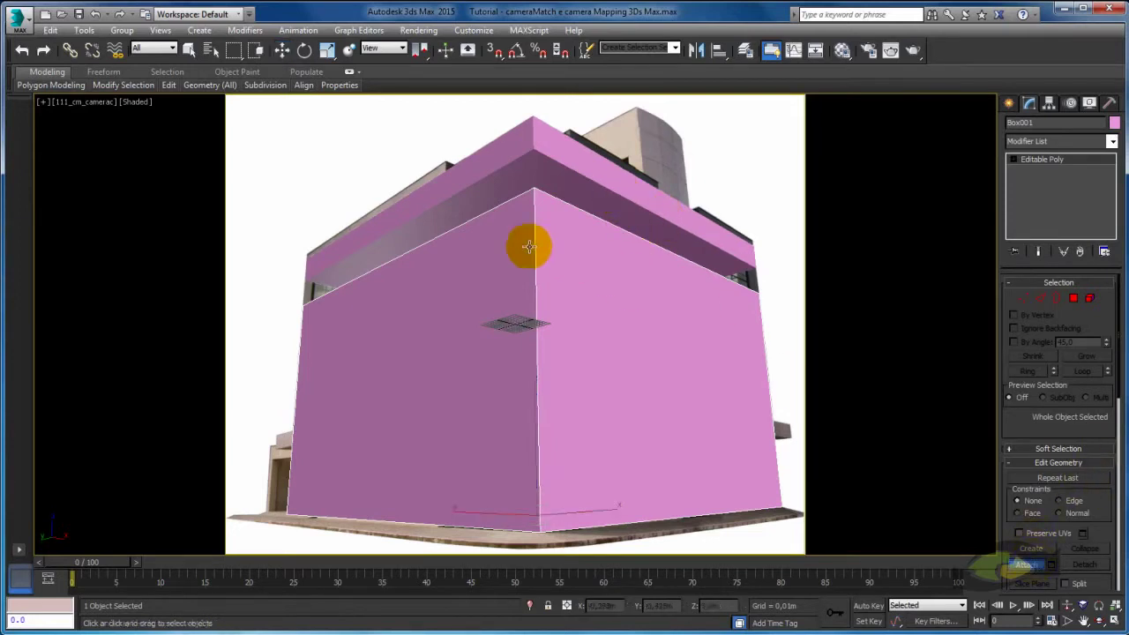
{"action": "left_click", "coordinate": [550, 163]}
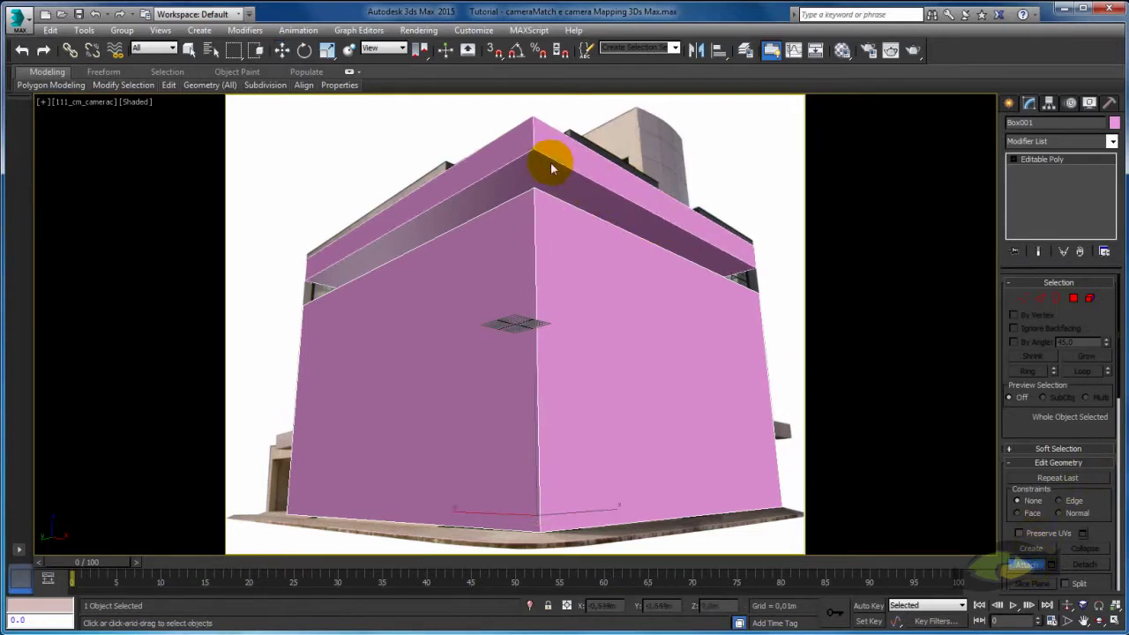
{"action": "key", "text": "alt+x"}
{"action": "key", "text": "w"}
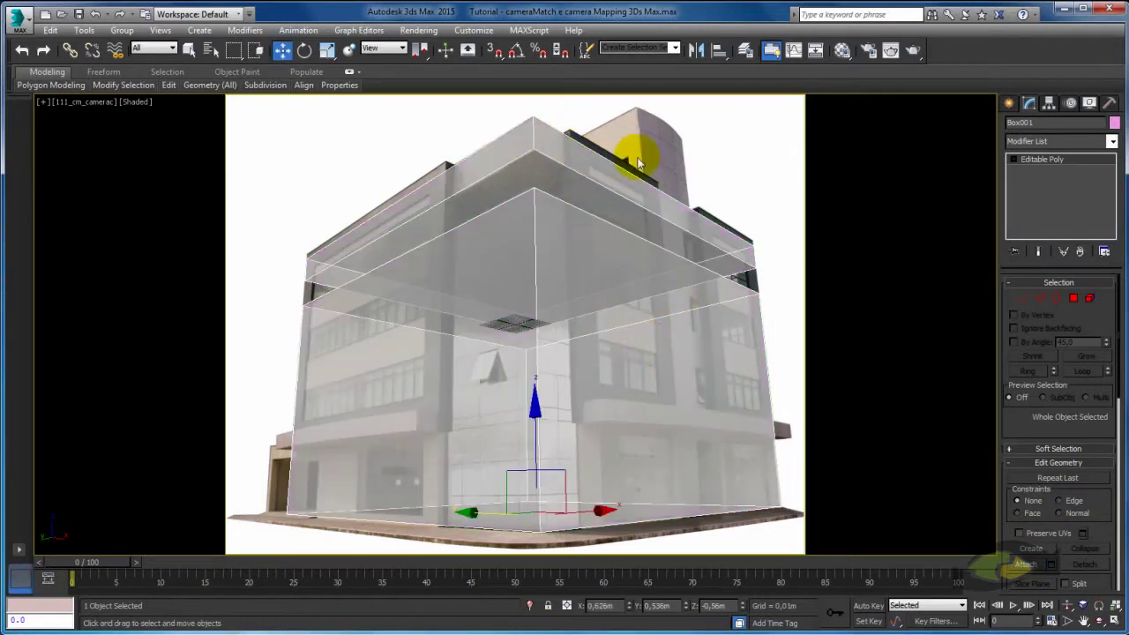
Hide Box001 and switch to an orbited free Perspective view
{"action": "right_click", "coordinate": [582, 308]}
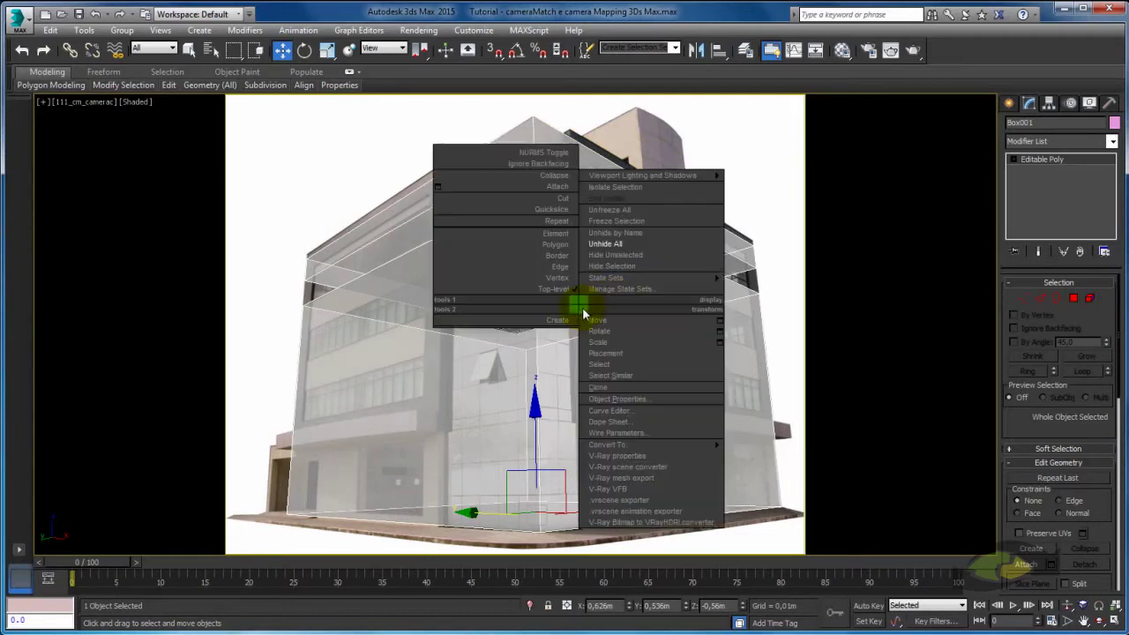
{"action": "left_click", "coordinate": [642, 262]}
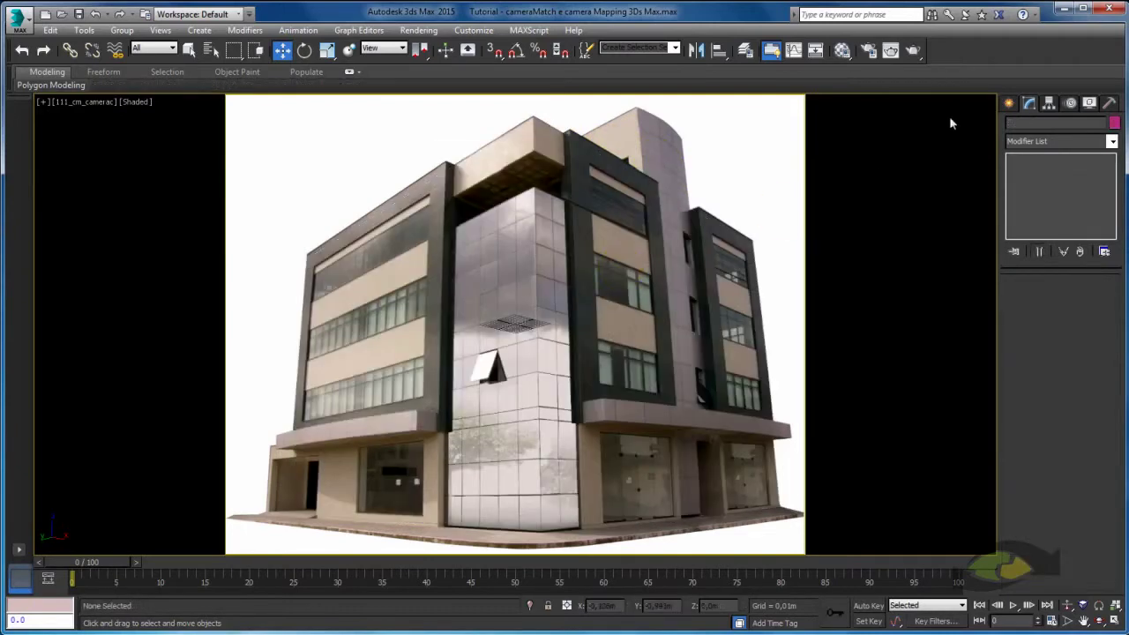
{"action": "left_click", "coordinate": [1009, 104]}
{"action": "left_click", "coordinate": [1033, 192]}
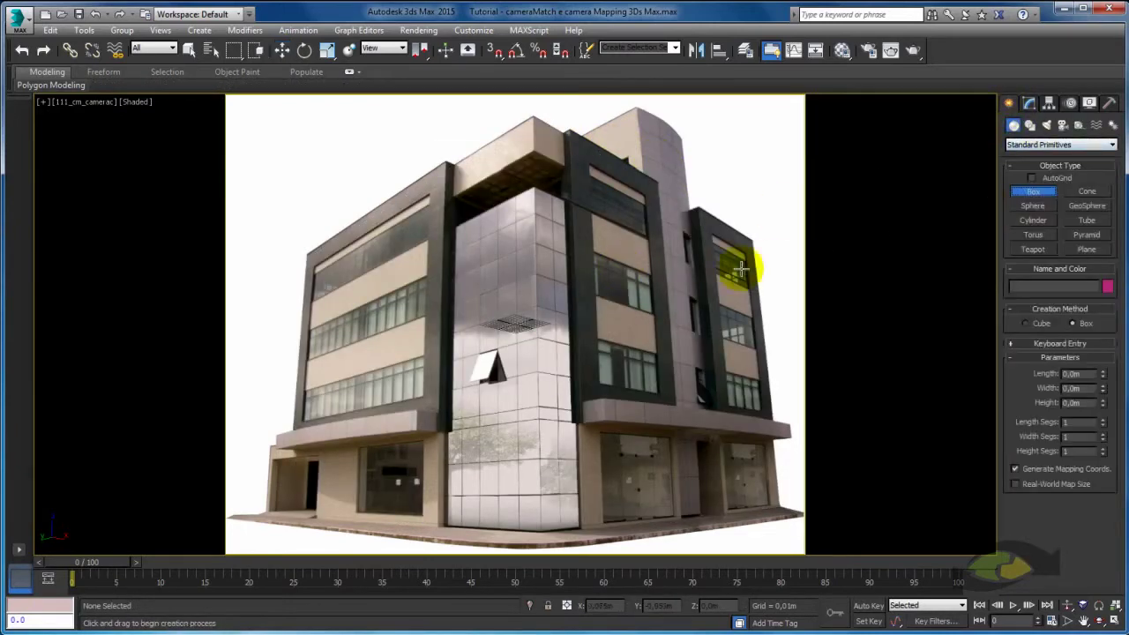
{"action": "key", "text": "p"}
{"action": "middle_click_drag", "start_coordinate": [686, 277], "coordinate": [613, 333], "text": "alt"}
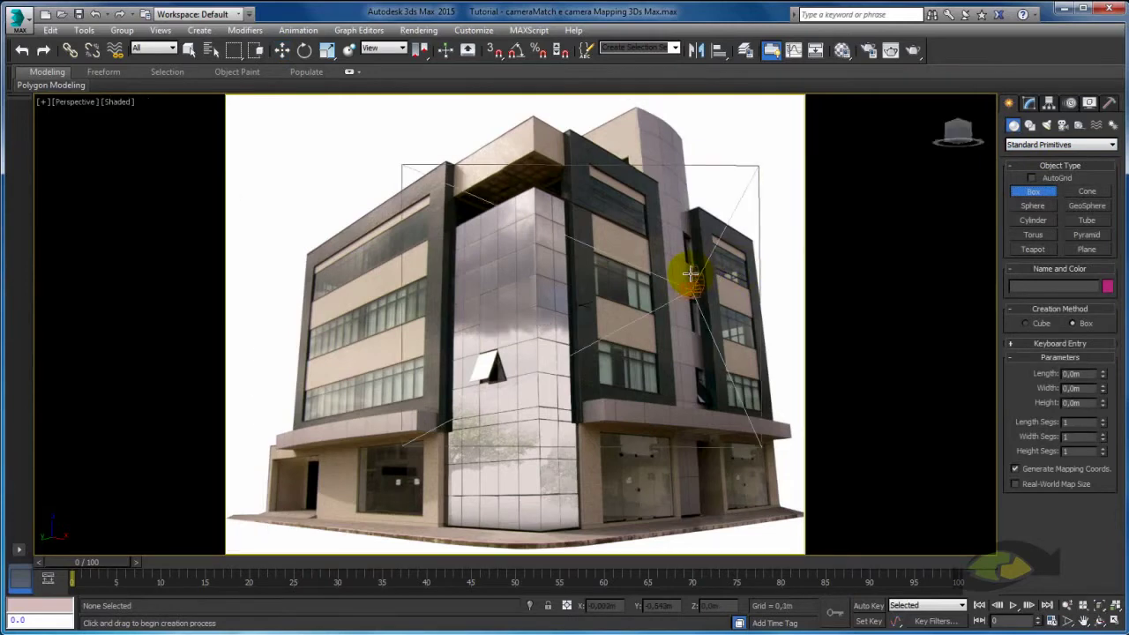
{"action": "mouse_move", "coordinate": [606, 282]}
{"action": "middle_mouse_down", "text": "alt"}
{"action": "mouse_move", "coordinate": [685, 291]}
{"action": "mouse_move", "coordinate": [534, 302]}
{"action": "mouse_move", "coordinate": [524, 247]}
{"action": "mouse_move", "coordinate": [622, 297]}
{"action": "mouse_move", "coordinate": [585, 273]}
{"action": "mouse_move", "coordinate": [556, 345]}
{"action": "mouse_move", "coordinate": [532, 312]}
{"action": "mouse_move", "coordinate": [546, 325]}
{"action": "middle_mouse_up", "text": "alt"}
Unhide all objects, select Box001 and turn off its see-through display
{"action": "right_click", "coordinate": [546, 326]}
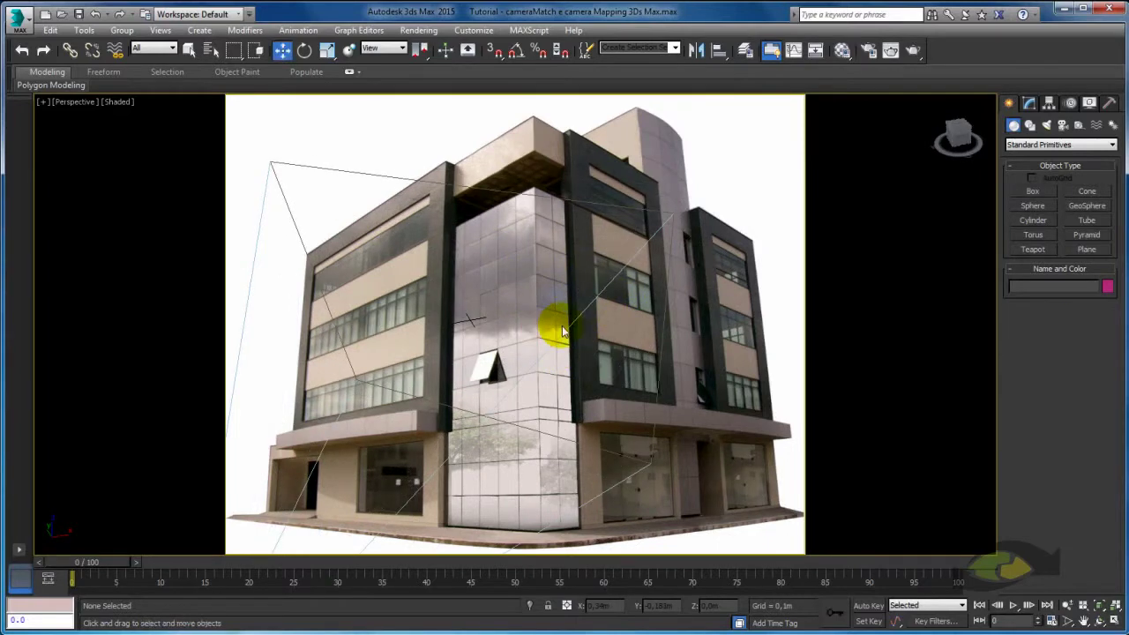
{"action": "right_click", "coordinate": [550, 323]}
{"action": "left_click", "coordinate": [600, 255]}
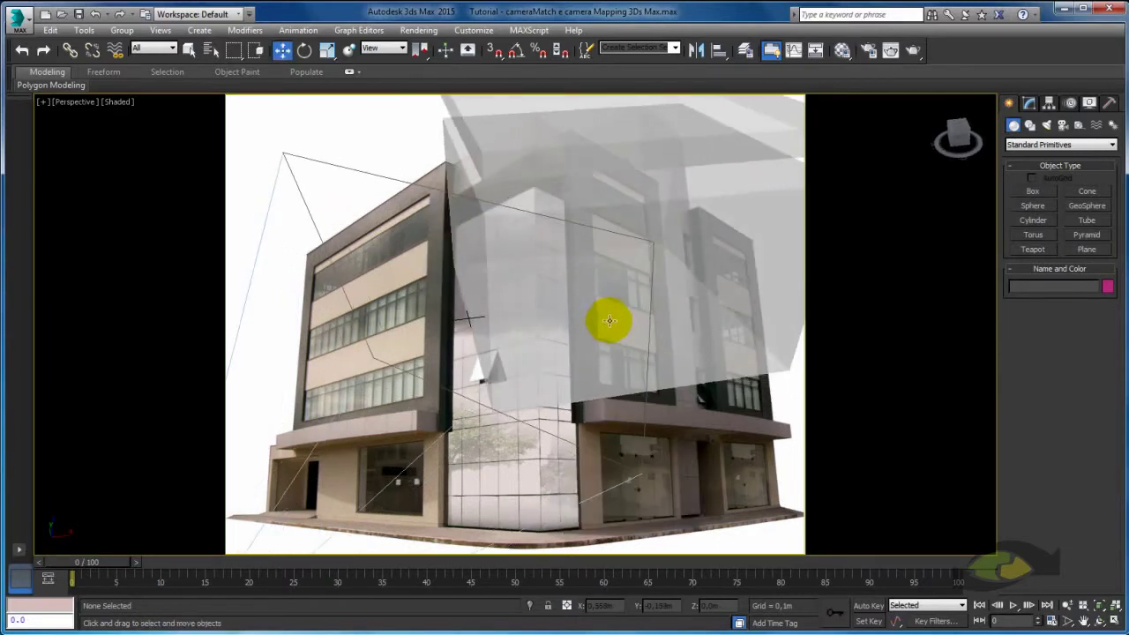
{"action": "left_click", "coordinate": [663, 270]}
{"action": "key", "text": "alt+x"}
Draw the base of a new thin box, Box002, on the model's front
{"action": "left_click", "coordinate": [1031, 191]}
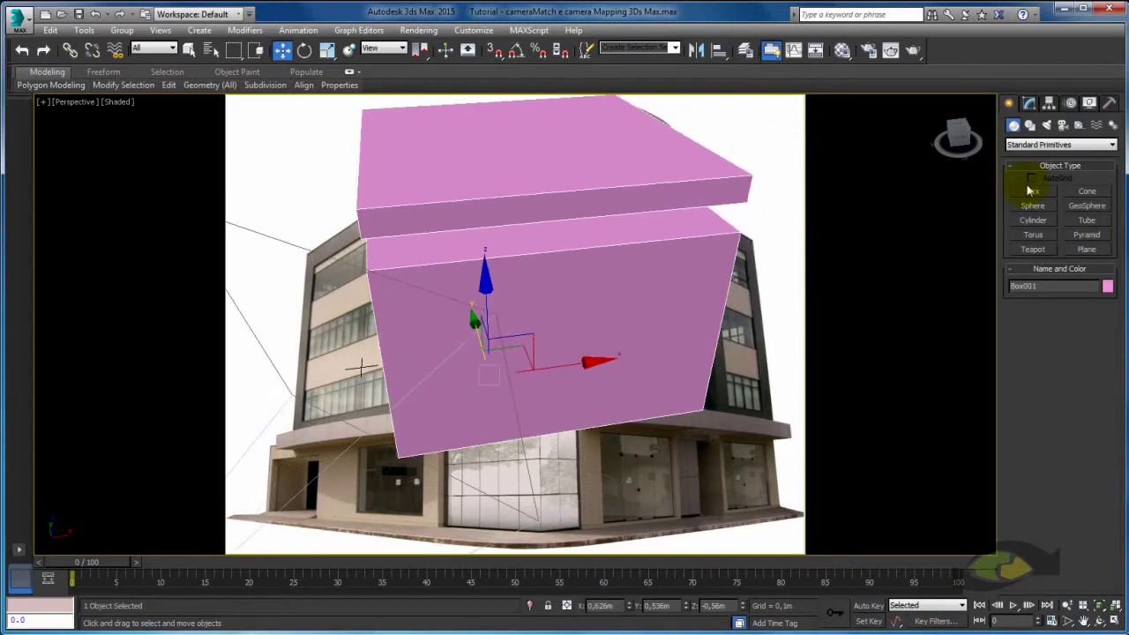
{"action": "middle_click_drag", "start_coordinate": [811, 288], "coordinate": [468, 433], "text": "alt"}
{"action": "left_click_drag", "start_coordinate": [479, 452], "coordinate": [555, 443]}
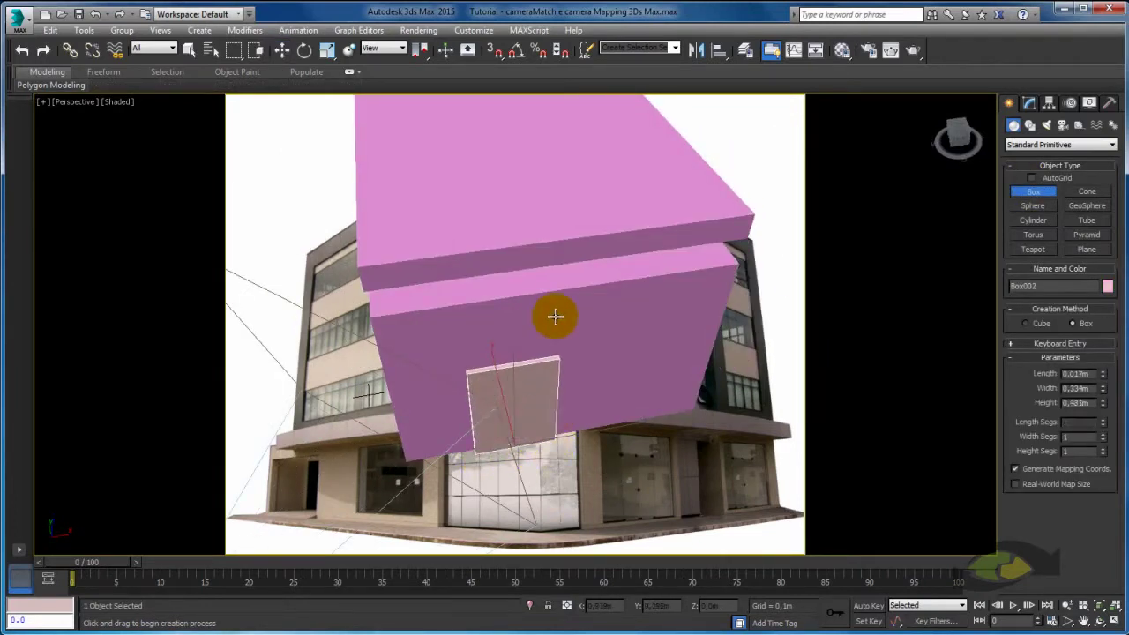
Finish Box002 and slide it flush against Box001's front face
{"action": "left_click", "coordinate": [552, 293]}
{"action": "key", "text": "w"}
{"action": "mouse_move", "coordinate": [553, 295]}
{"action": "middle_mouse_down", "text": "alt"}
{"action": "mouse_move", "coordinate": [529, 377]}
{"action": "mouse_move", "coordinate": [589, 357]}
{"action": "middle_mouse_up", "text": "alt"}
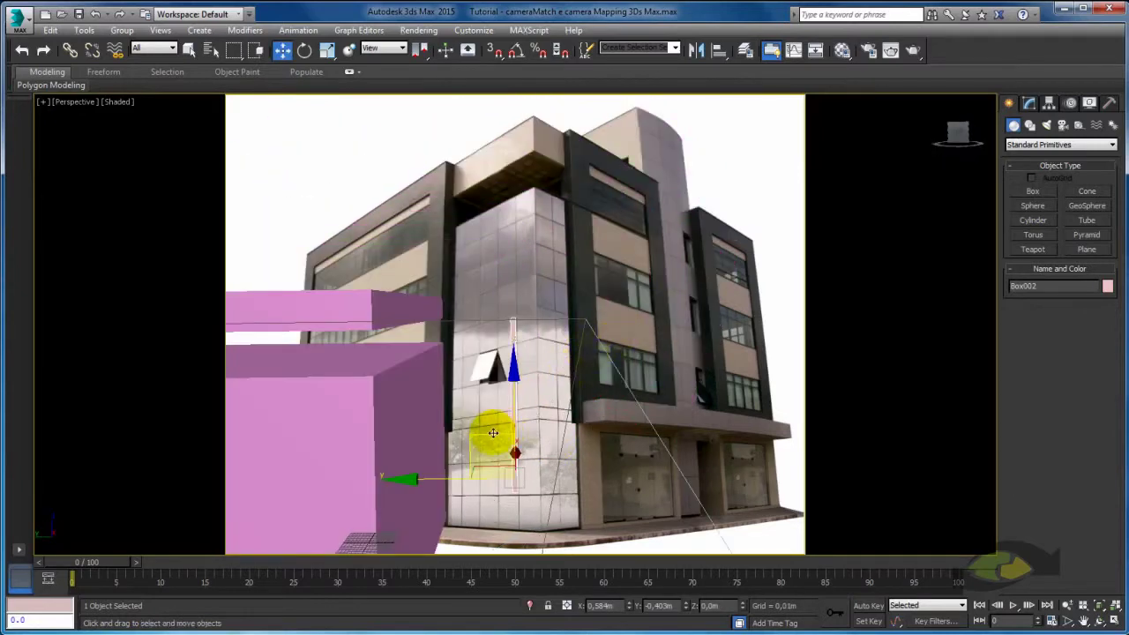
{"action": "mouse_move", "coordinate": [493, 433]}
{"action": "left_mouse_down"}
{"action": "mouse_move", "coordinate": [455, 461]}
{"action": "mouse_move", "coordinate": [399, 470]}
{"action": "left_mouse_up"}
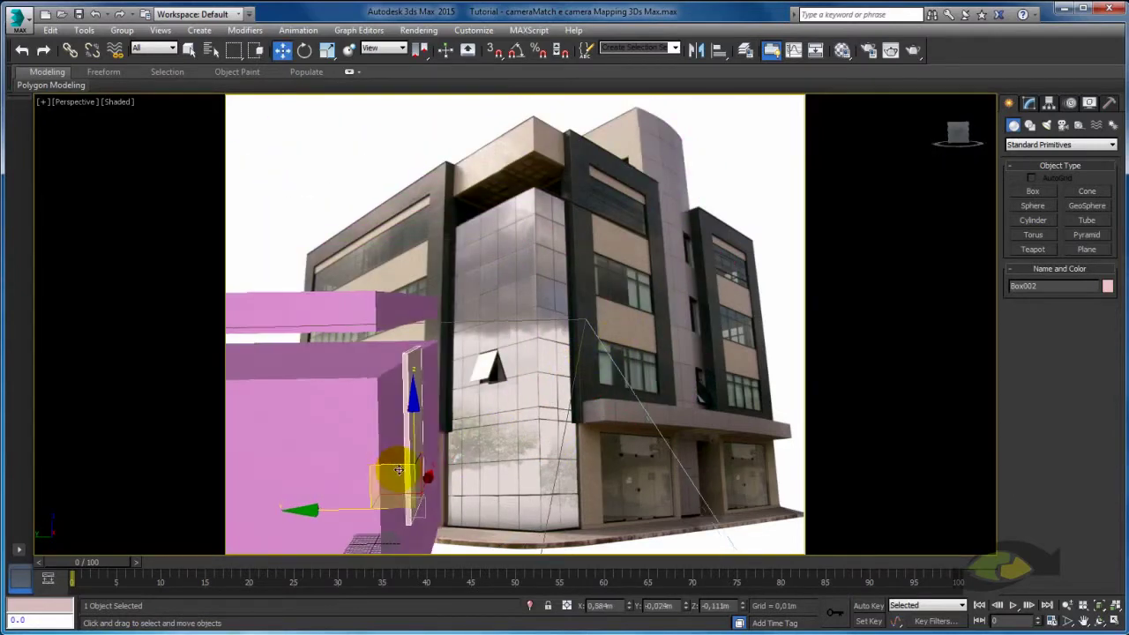
{"action": "middle_click_drag", "start_coordinate": [398, 470], "coordinate": [481, 485], "text": "alt"}
{"action": "mouse_move", "coordinate": [518, 417]}
{"action": "left_mouse_down"}
{"action": "mouse_move", "coordinate": [415, 447]}
{"action": "mouse_move", "coordinate": [519, 420]}
{"action": "left_mouse_up"}
{"action": "middle_click_drag", "start_coordinate": [518, 420], "coordinate": [574, 371]}
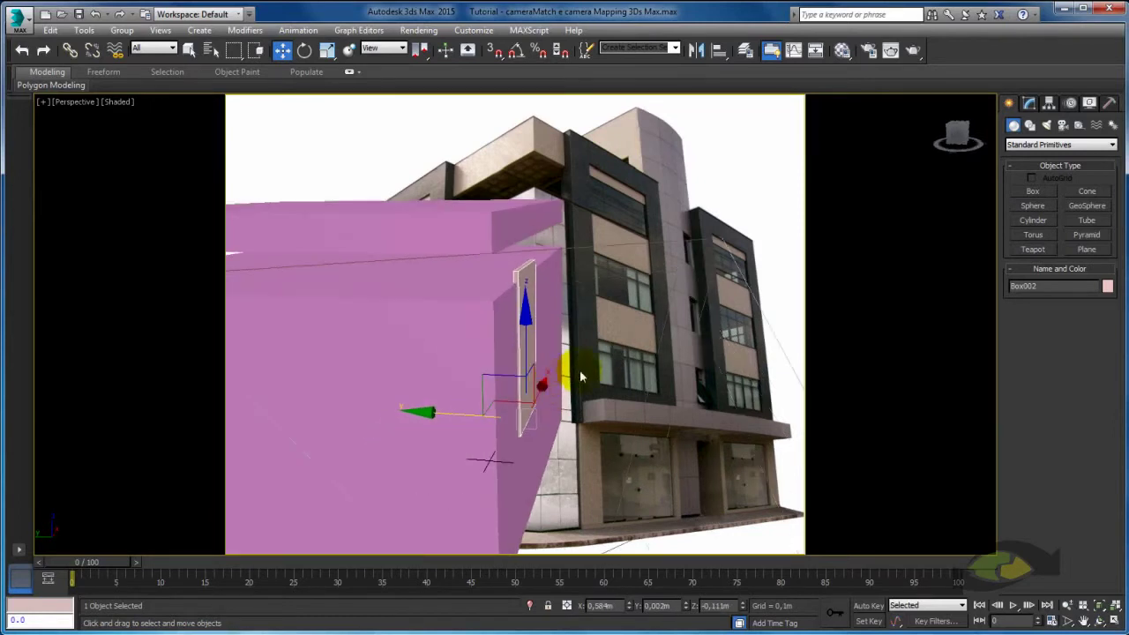
Widen Box002 to about 0.347m and thicken it slightly in its parameters
{"action": "left_click", "coordinate": [1027, 104]}
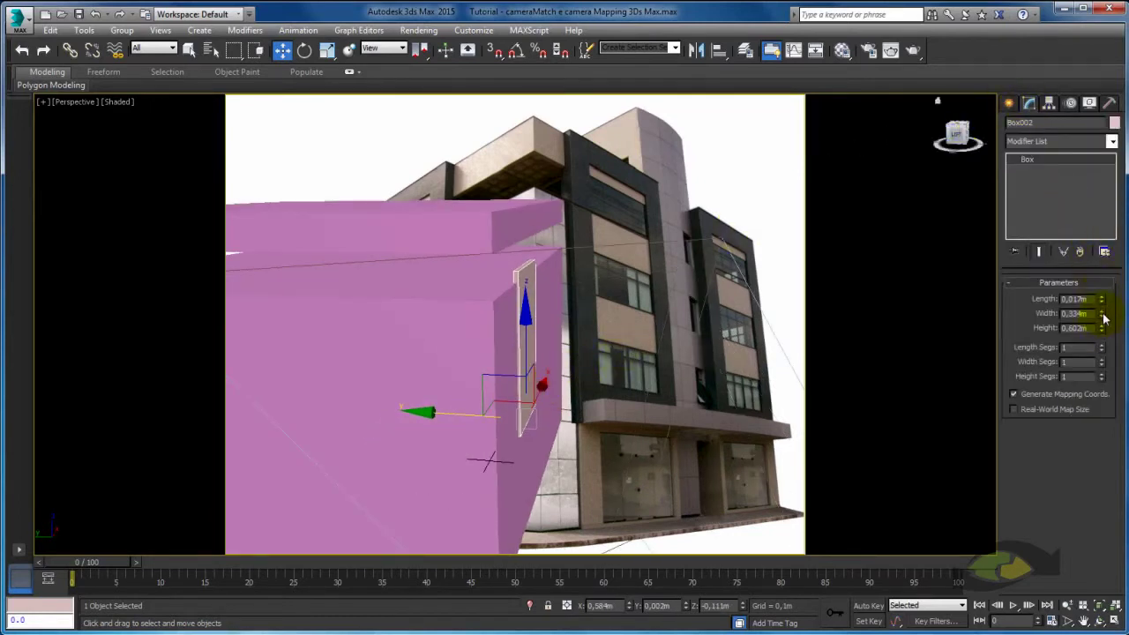
{"action": "left_click_drag", "start_coordinate": [1104, 319], "coordinate": [1097, 310]}
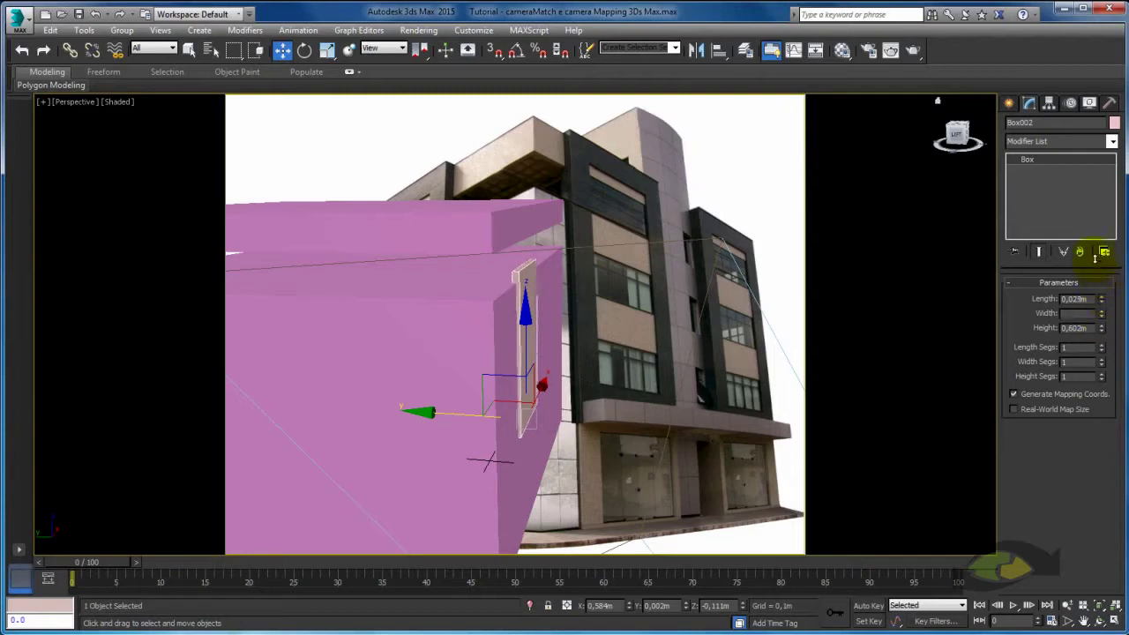
{"action": "left_click_drag", "start_coordinate": [1094, 257], "coordinate": [1082, 218]}
{"action": "middle_click_drag", "start_coordinate": [536, 354], "coordinate": [523, 305], "text": "alt"}
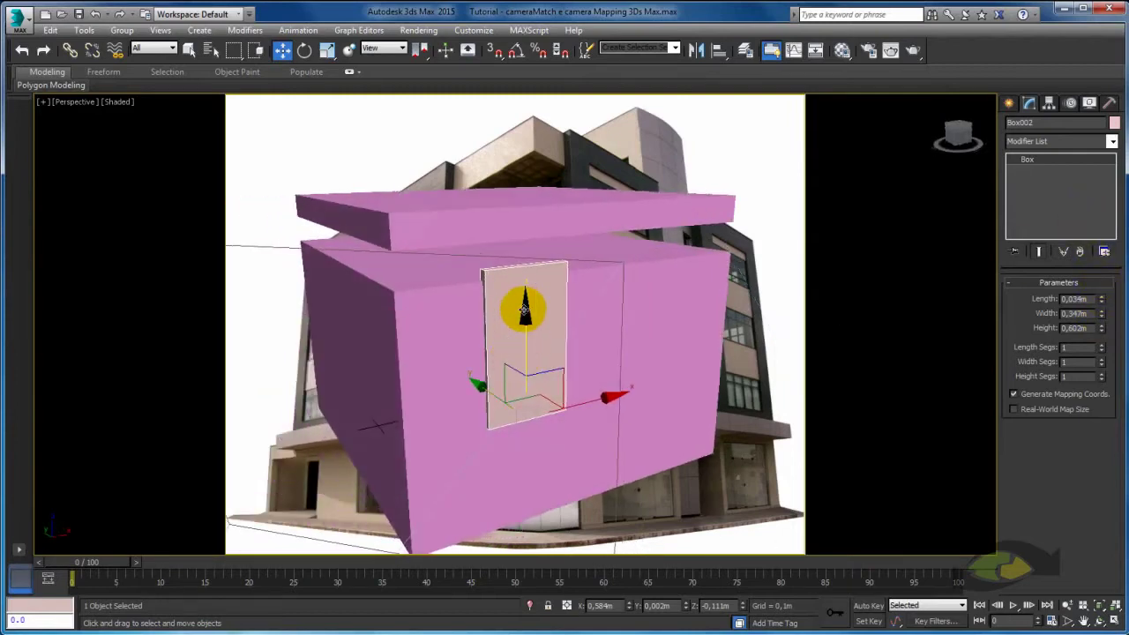
{"action": "right_click", "coordinate": [523, 305]}
Convert Box002 to Editable Poly, select its top and bottom edges, and set Connect to 2 segments
{"action": "left_click", "coordinate": [733, 458]}
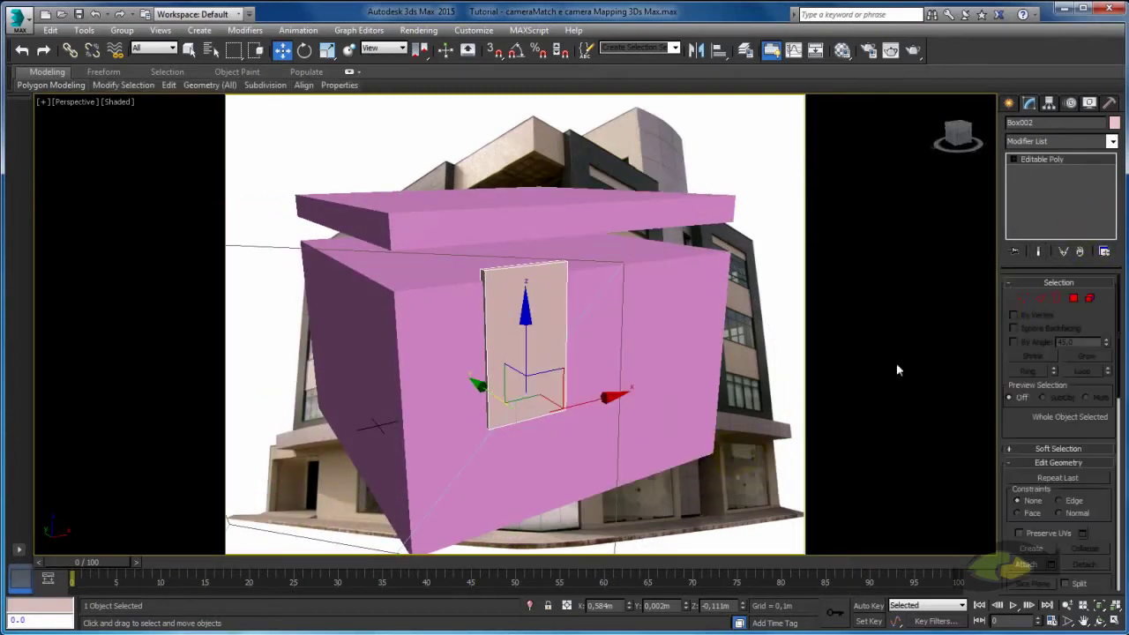
{"action": "left_click", "coordinate": [1044, 301]}
{"action": "middle_click_drag", "start_coordinate": [590, 345], "coordinate": [537, 240], "text": "alt"}
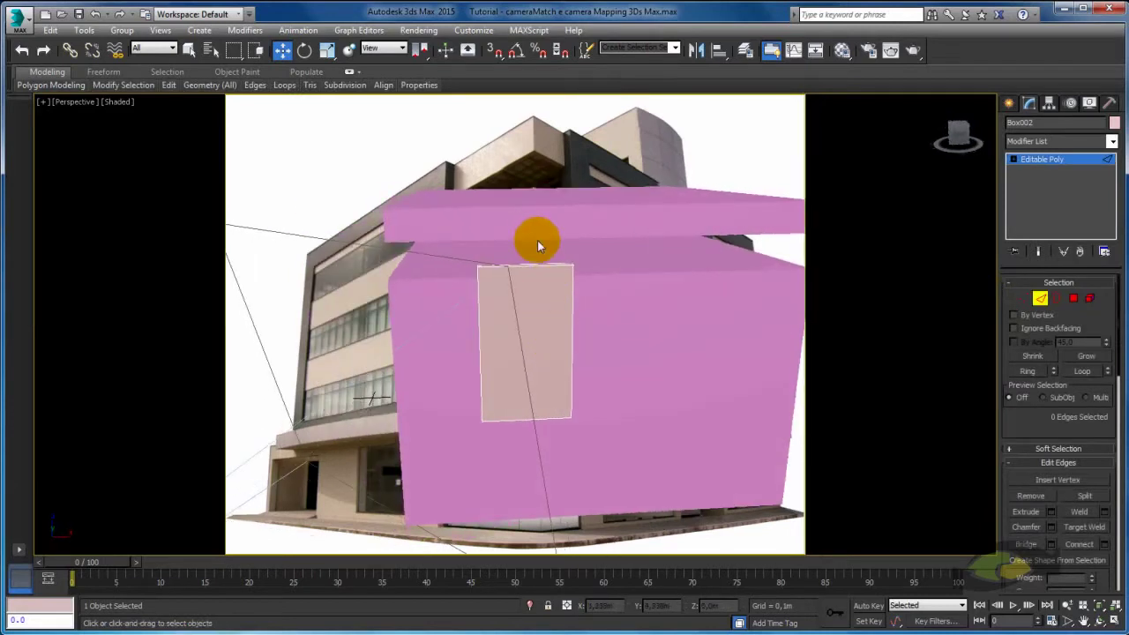
{"action": "left_click", "coordinate": [526, 445]}
{"action": "left_click", "coordinate": [1104, 544]}
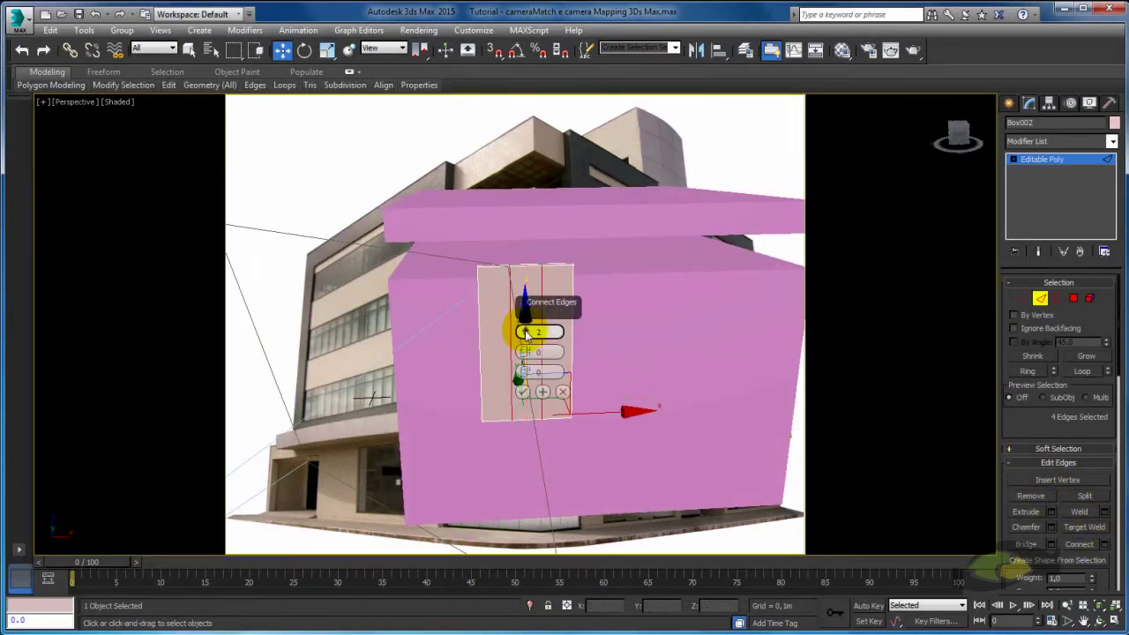
{"action": "left_click_drag", "start_coordinate": [526, 333], "coordinate": [525, 331]}
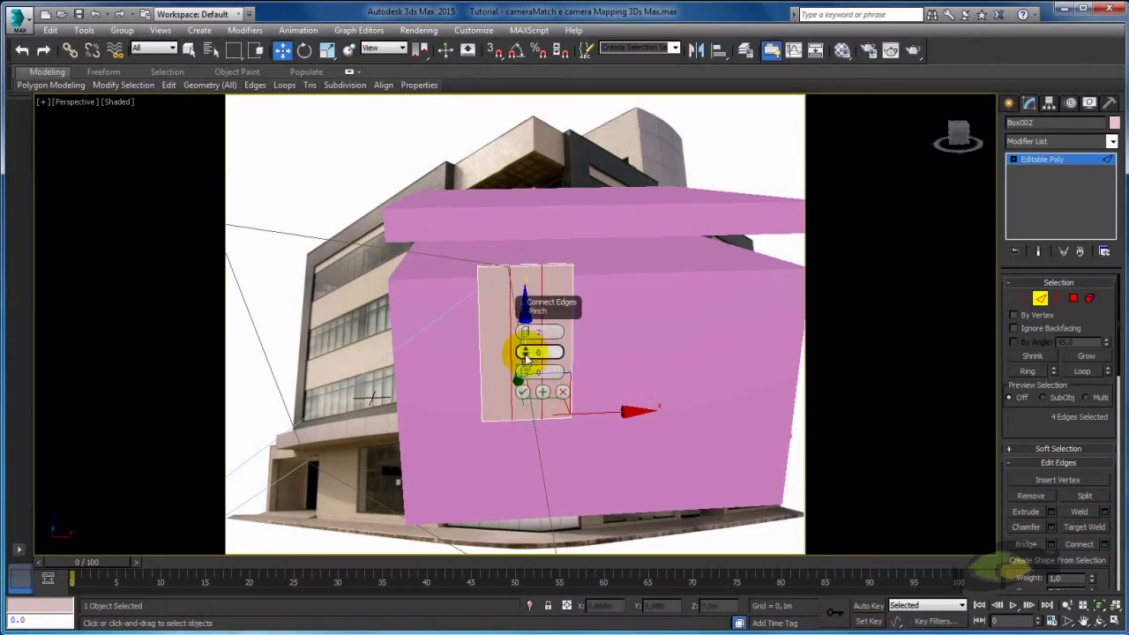
Add the two vertical edges plus horizontal edges to divide the panel into a grid
{"action": "left_click", "coordinate": [522, 391]}
{"action": "left_click", "coordinate": [471, 341]}
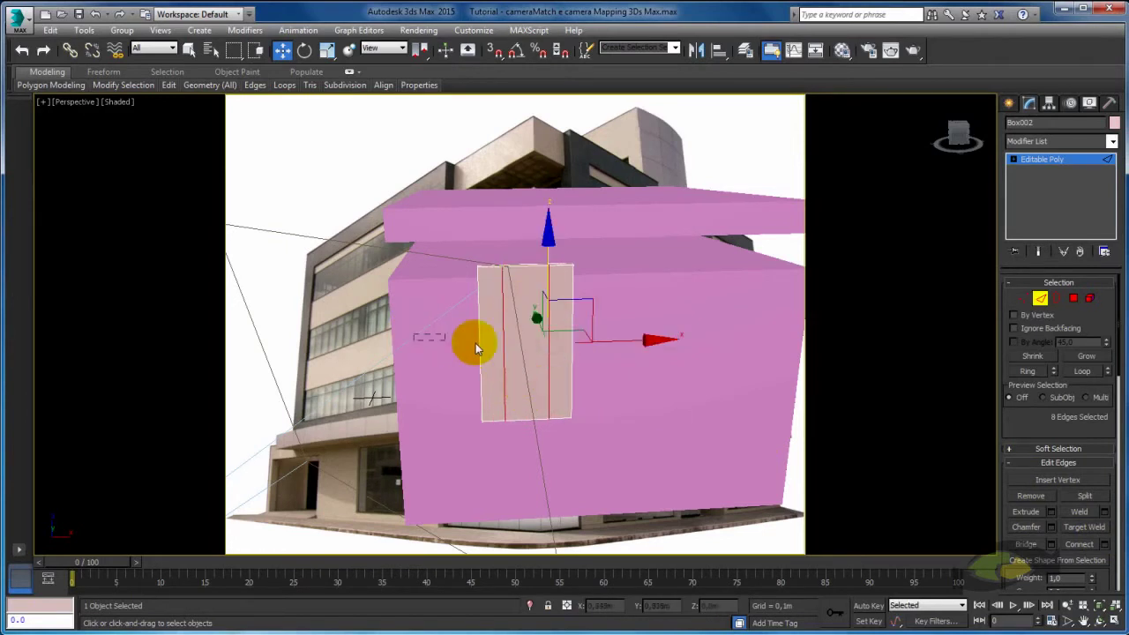
{"action": "left_click", "coordinate": [1107, 548]}
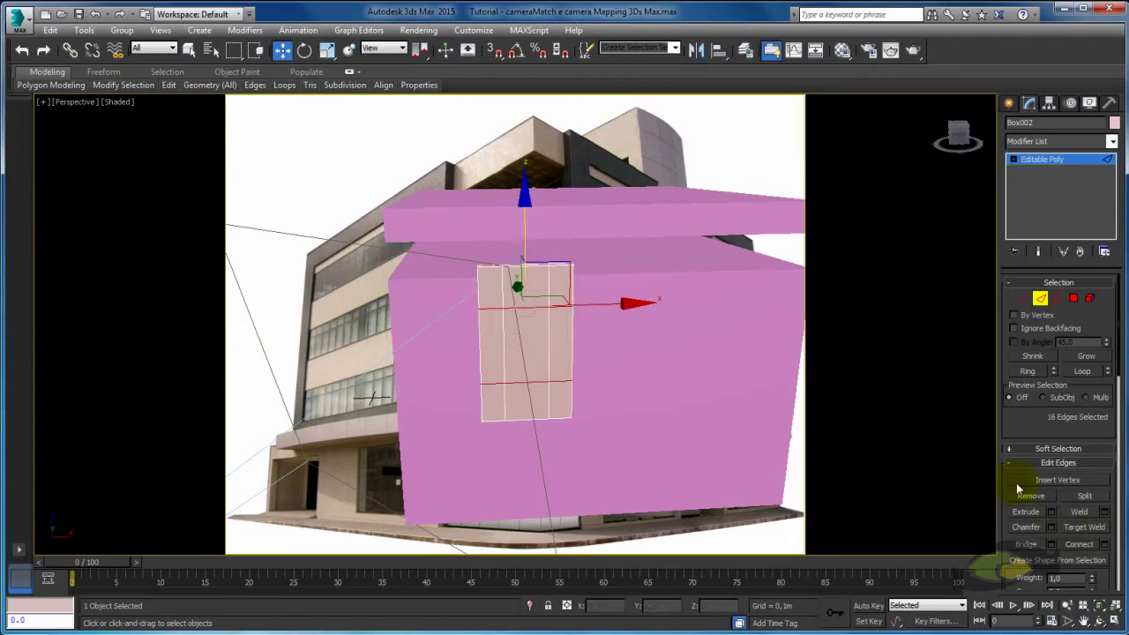
{"action": "left_click", "coordinate": [1072, 298]}
{"action": "left_click", "coordinate": [530, 340]}
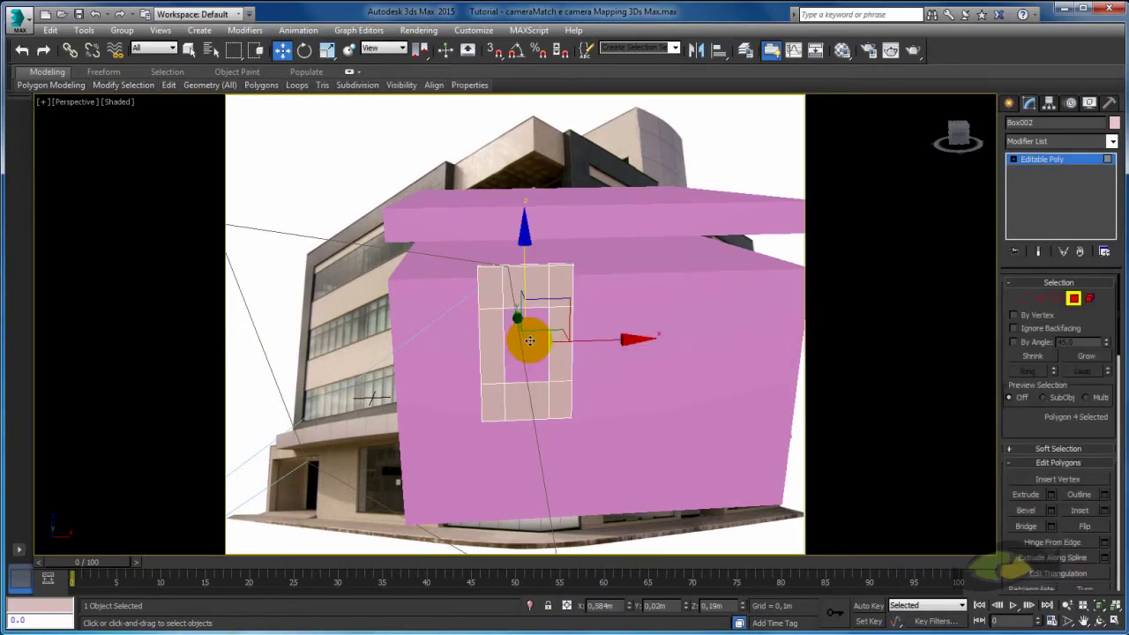
Slide Box002 further along the wall and select its inner opening border
{"action": "middle_click_drag", "start_coordinate": [584, 338], "coordinate": [635, 340], "text": "alt"}
{"action": "left_click", "coordinate": [1041, 159]}
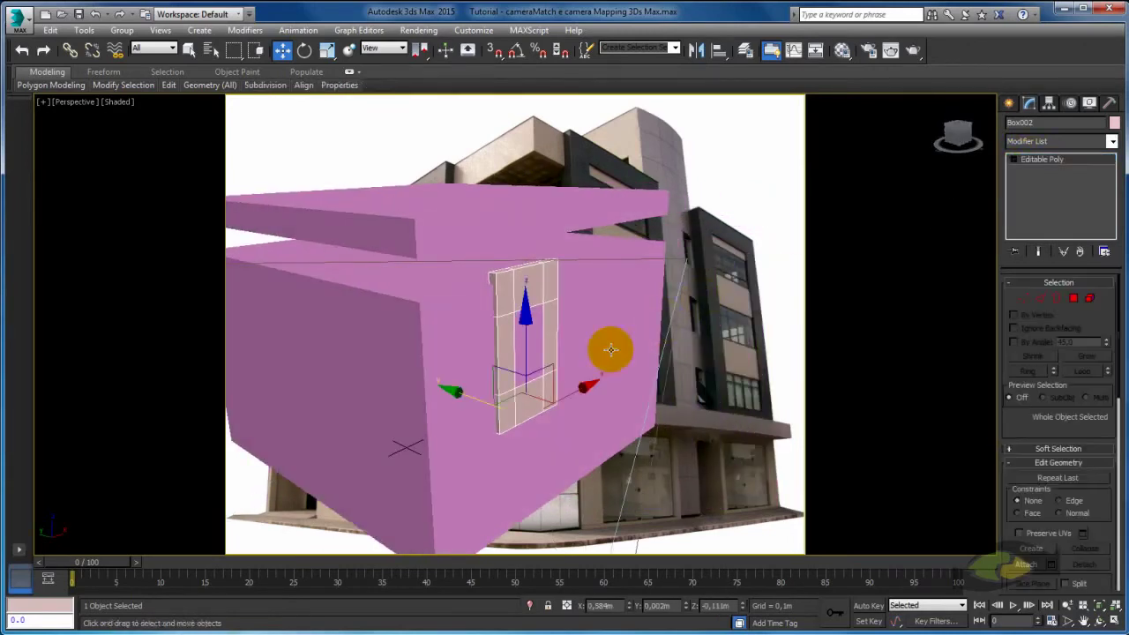
{"action": "mouse_move", "coordinate": [474, 396]}
{"action": "left_mouse_down"}
{"action": "mouse_move", "coordinate": [511, 421]}
{"action": "mouse_move", "coordinate": [599, 417]}
{"action": "left_mouse_up"}
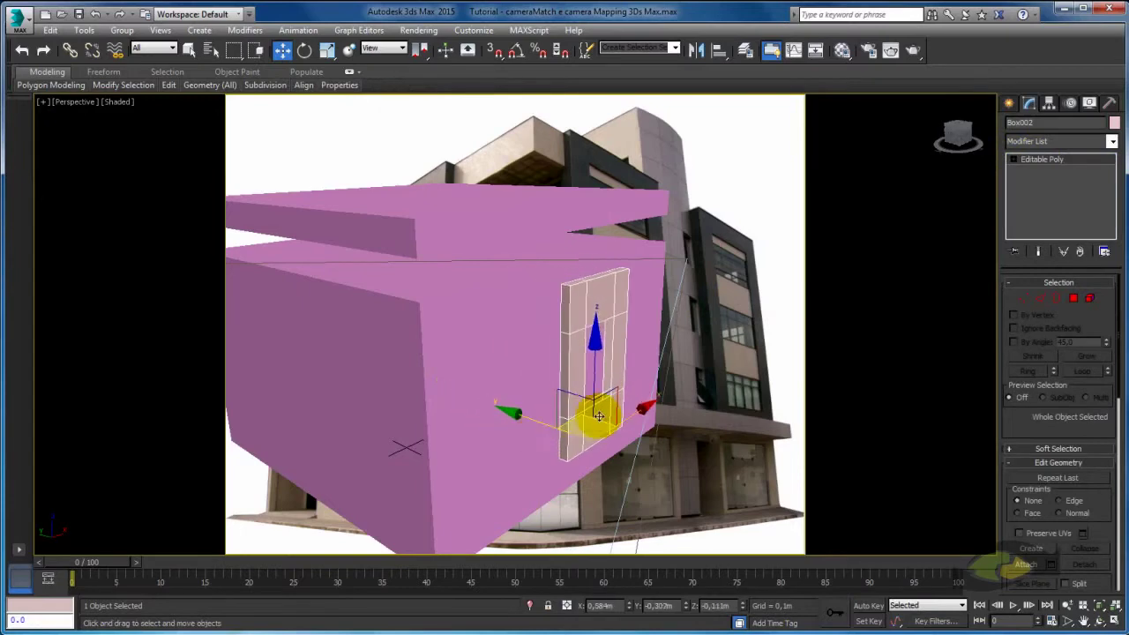
{"action": "left_click", "coordinate": [1056, 298]}
{"action": "left_click", "coordinate": [585, 433]}
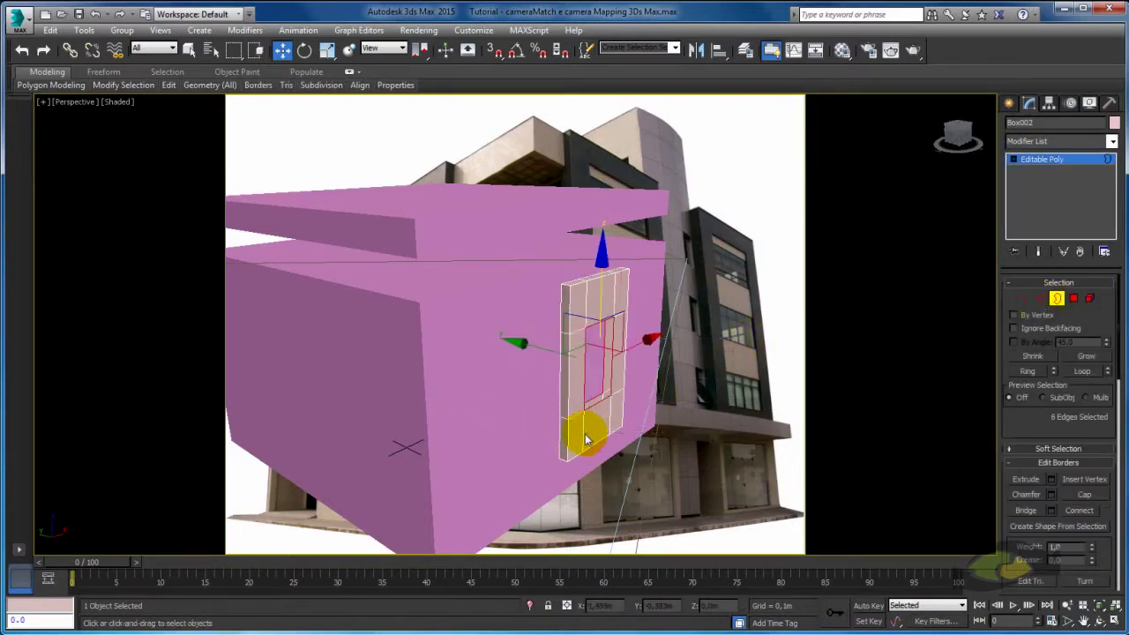
{"action": "middle_click_drag", "start_coordinate": [679, 394], "coordinate": [690, 405], "text": "alt"}
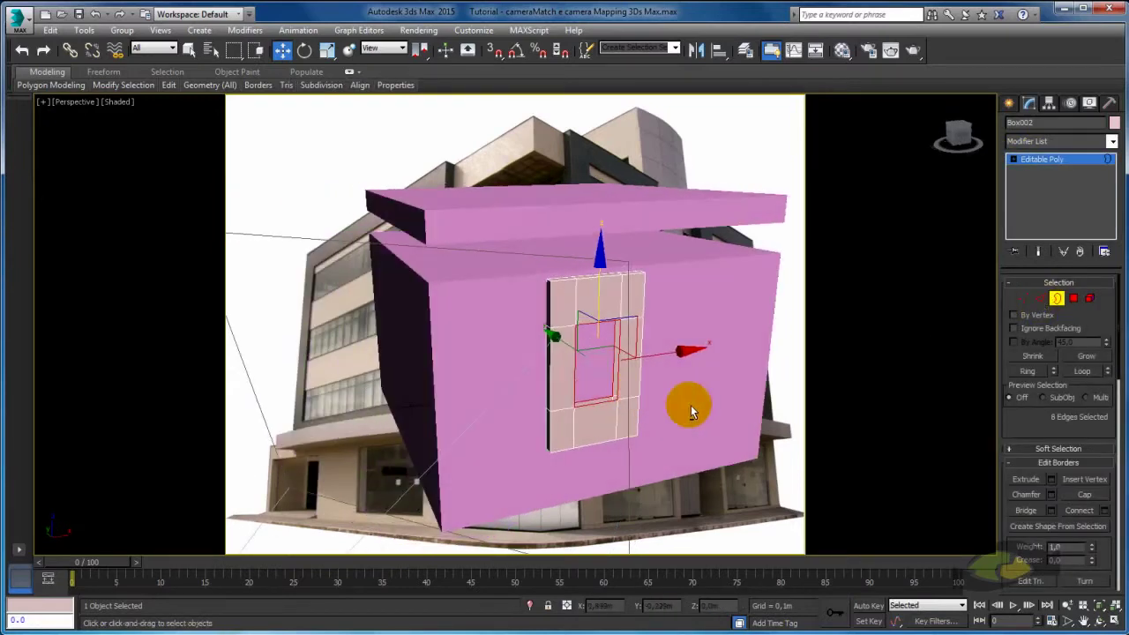
Slide the window-frame panel Box002 left along the wall in Y
{"action": "left_click", "coordinate": [1085, 156]}
{"action": "middle_click_drag", "start_coordinate": [673, 297], "coordinate": [582, 398], "text": "alt"}
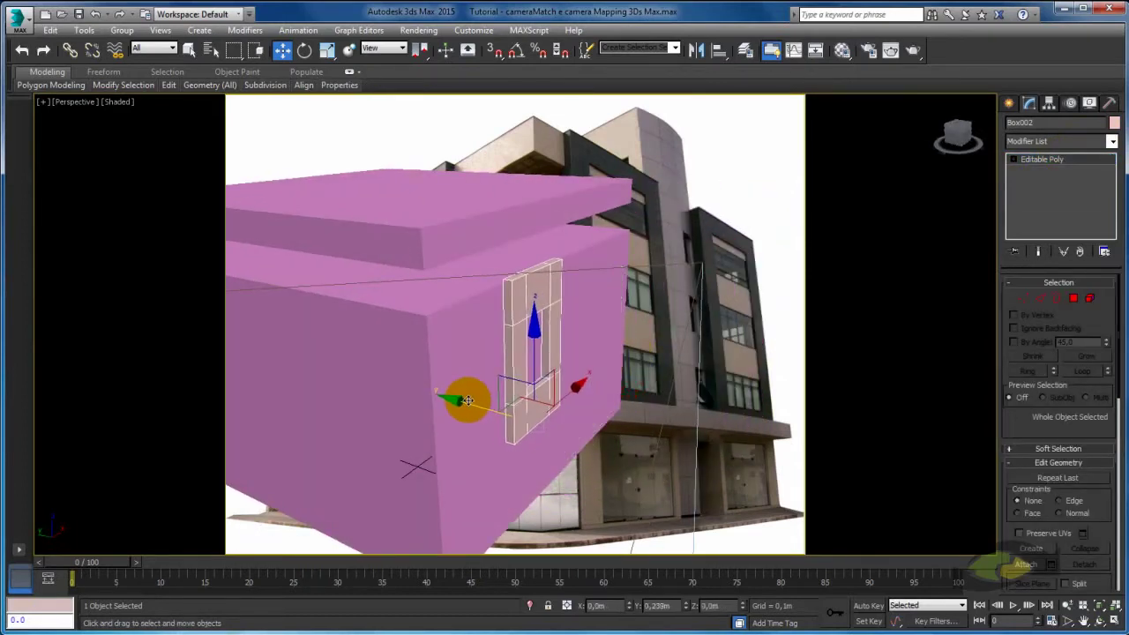
{"action": "left_click_drag", "start_coordinate": [468, 400], "coordinate": [451, 399]}
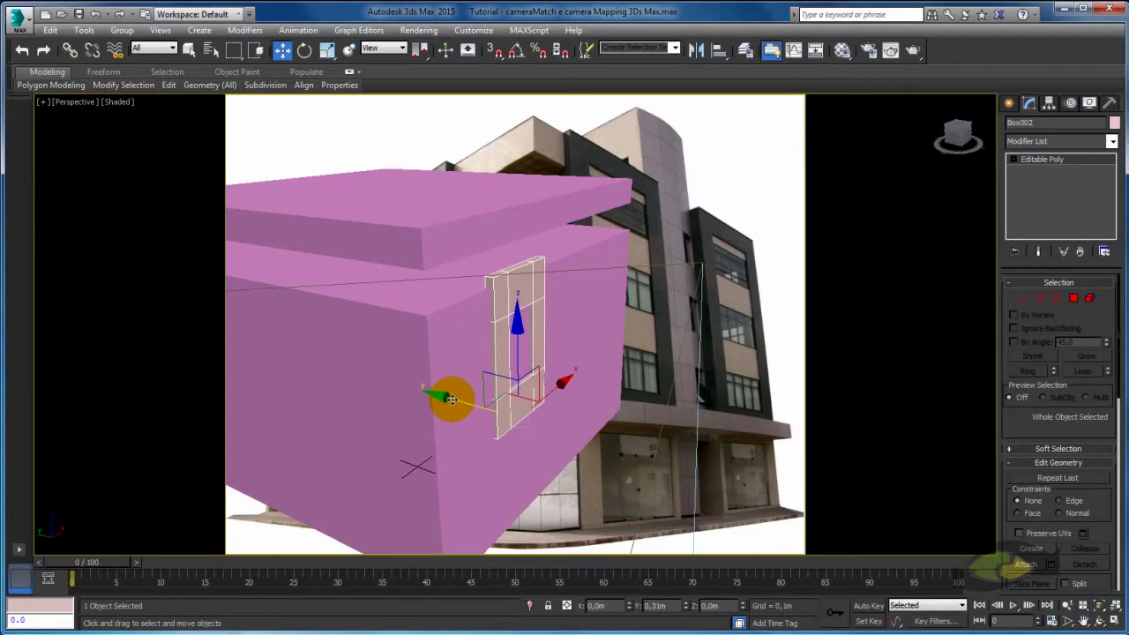
Raise Box002's top vertices in Z so the panel reaches into the upper slab
{"action": "mouse_move", "coordinate": [579, 365]}
{"action": "middle_mouse_down", "text": "alt"}
{"action": "mouse_move", "coordinate": [559, 358]}
{"action": "mouse_move", "coordinate": [559, 321]}
{"action": "middle_mouse_up", "text": "alt"}
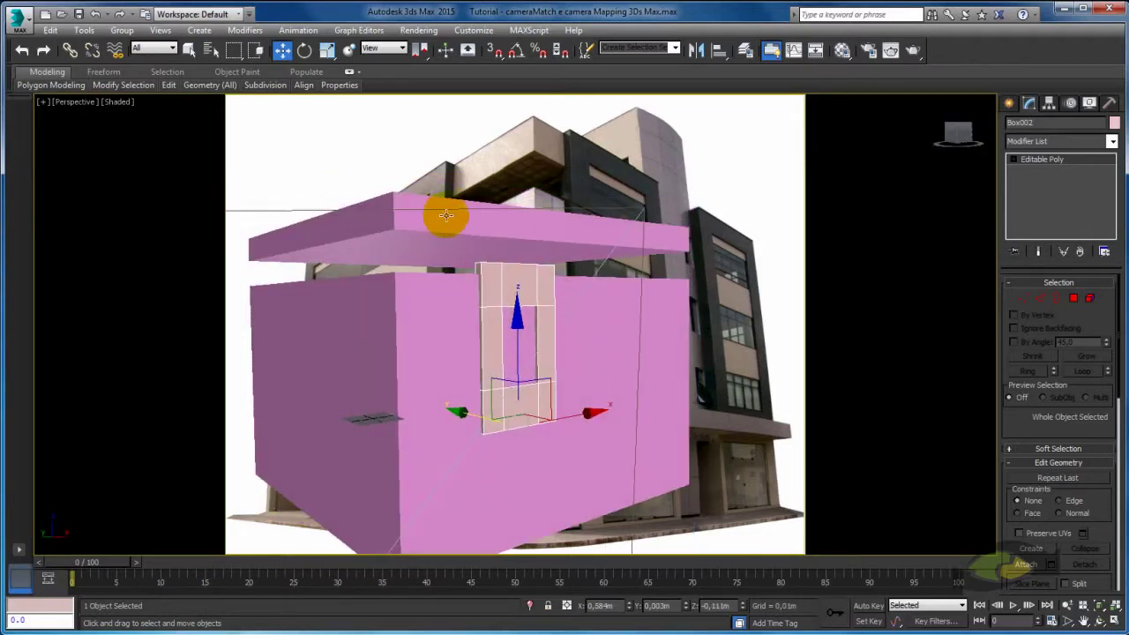
{"action": "left_click", "coordinate": [1025, 299]}
{"action": "left_click_drag", "start_coordinate": [503, 264], "coordinate": [574, 308]}
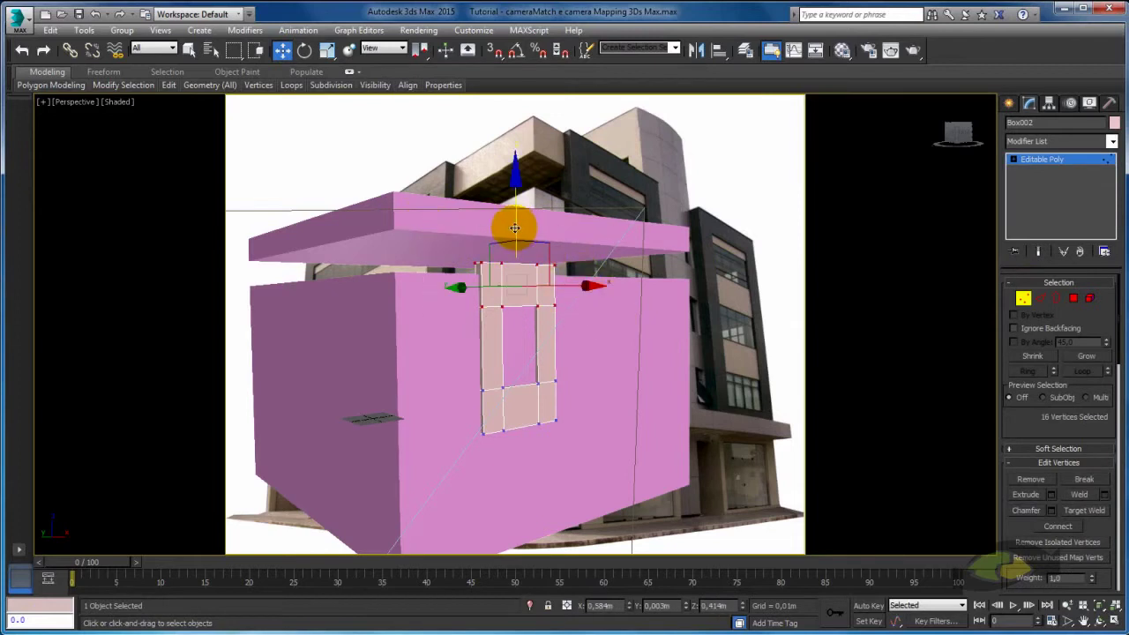
{"action": "left_click_drag", "start_coordinate": [514, 228], "coordinate": [532, 172]}
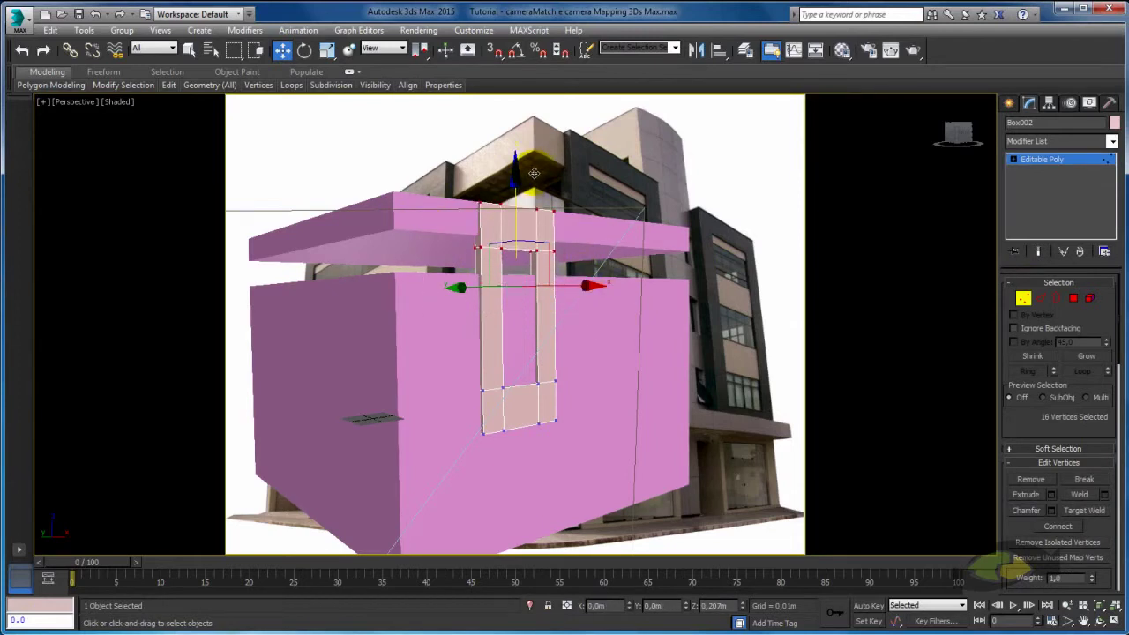
{"action": "middle_click_drag", "start_coordinate": [575, 267], "coordinate": [607, 285], "text": "alt"}
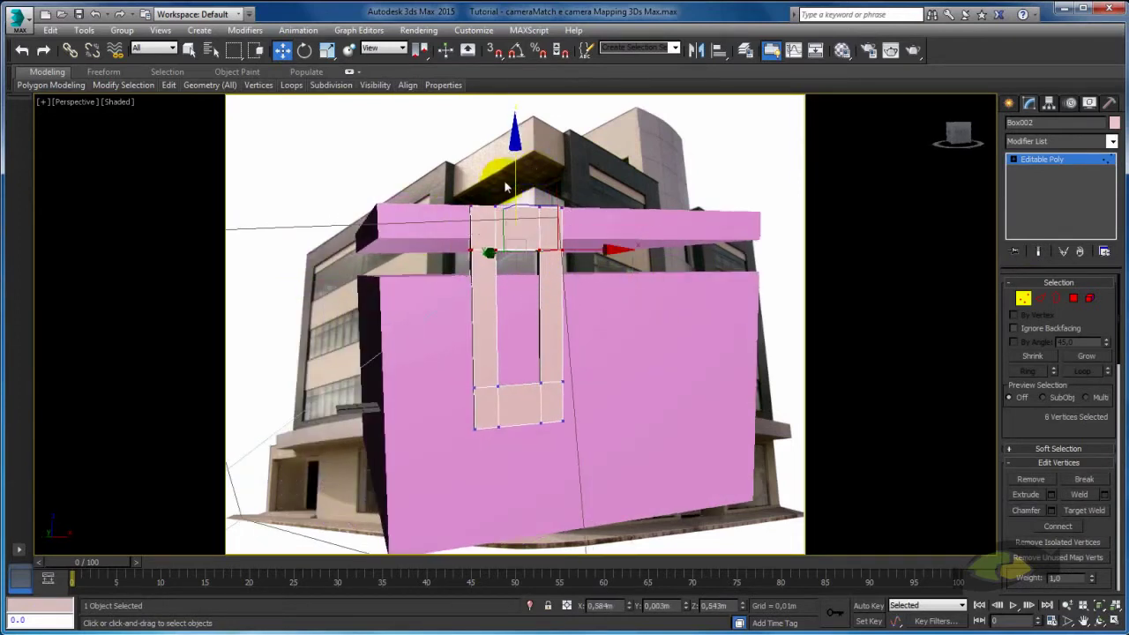
{"action": "left_click_drag", "start_coordinate": [488, 251], "coordinate": [488, 232]}
{"action": "mouse_move", "coordinate": [432, 324]}
{"action": "left_mouse_down"}
{"action": "mouse_move", "coordinate": [541, 394]}
{"action": "mouse_move", "coordinate": [651, 404]}
{"action": "left_mouse_up"}
{"action": "middle_click_drag", "start_coordinate": [534, 321], "coordinate": [574, 327], "text": "alt"}
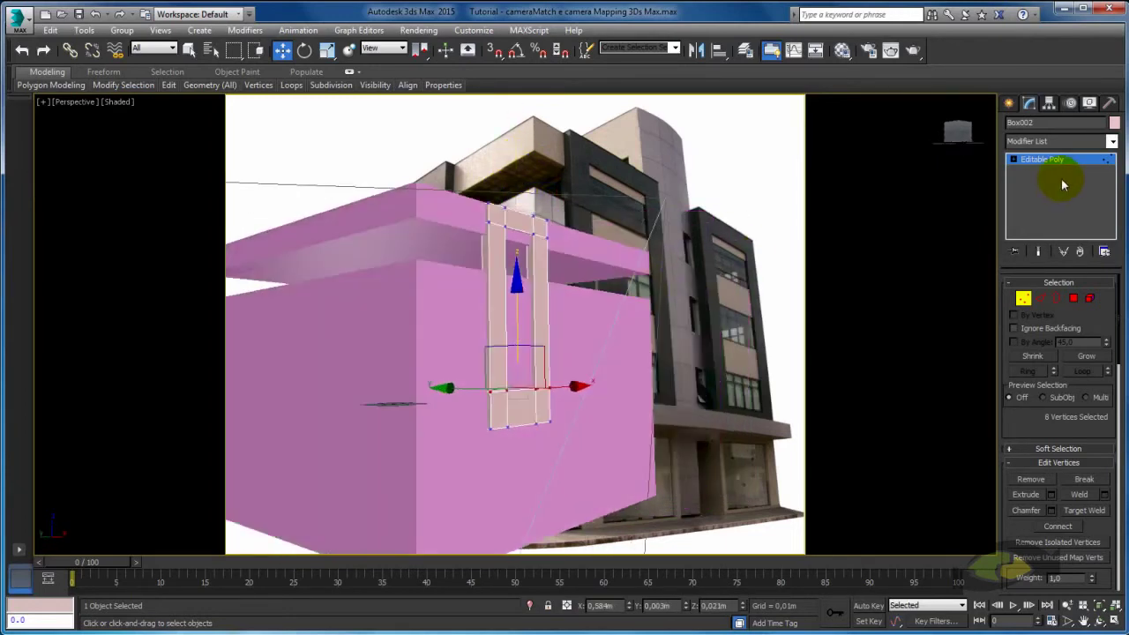
{"action": "left_click", "coordinate": [1041, 159]}
Hide the pink block Box001 and select the window-frame panel in the matched camera view
{"action": "right_click", "coordinate": [405, 326]}
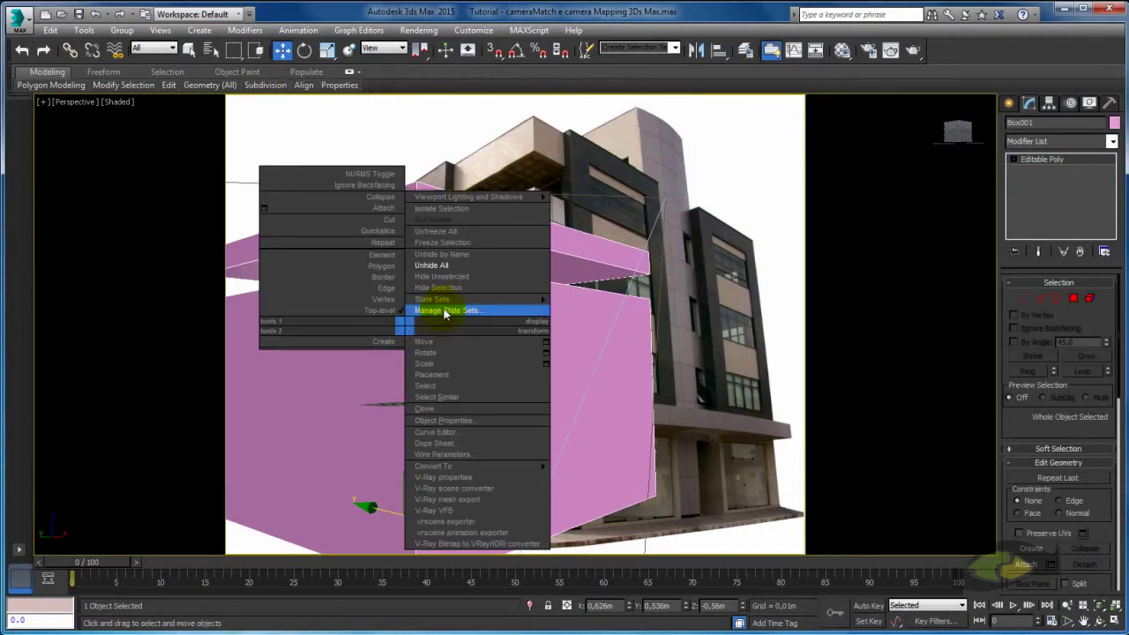
{"action": "left_click", "coordinate": [442, 291]}
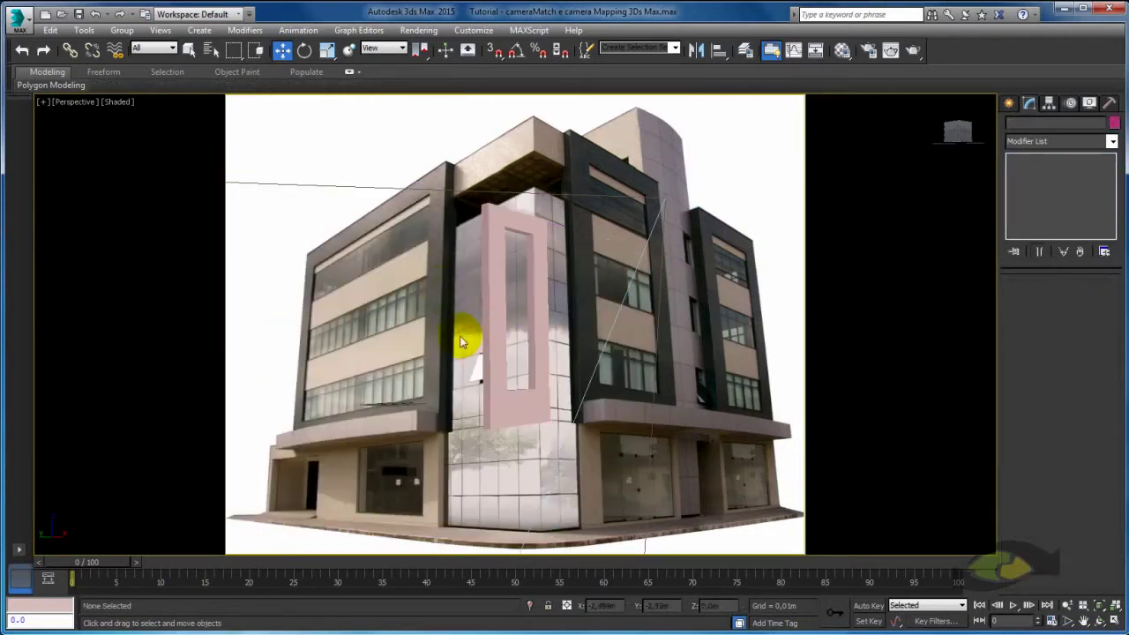
{"action": "key", "text": "c"}
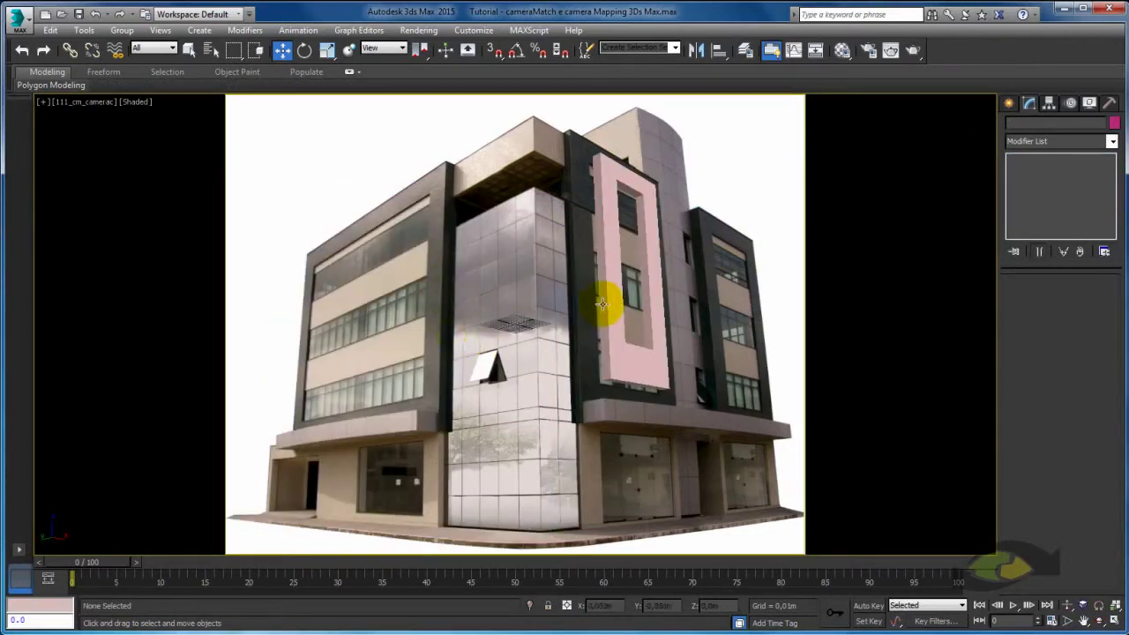
{"action": "left_click", "coordinate": [618, 298]}
Shift the frame's vertices left onto the facade frame and stretch its bottom down
{"action": "left_click", "coordinate": [1023, 298]}
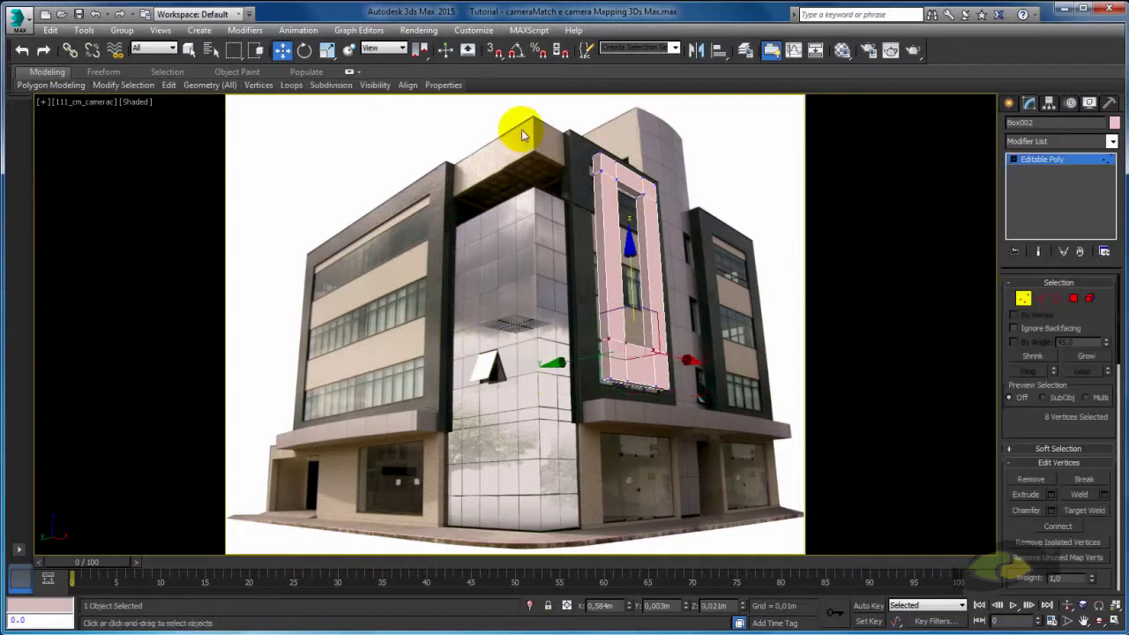
{"action": "left_click_drag", "start_coordinate": [533, 115], "coordinate": [627, 212]}
{"action": "left_click_drag", "start_coordinate": [559, 327], "coordinate": [652, 392], "text": "ctrl"}
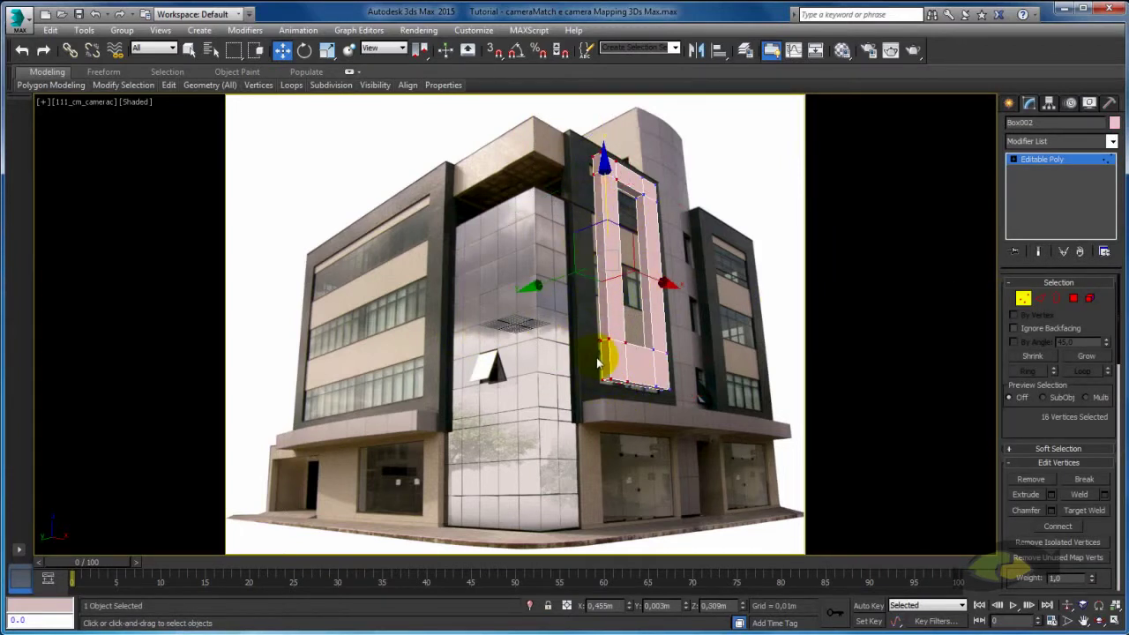
{"action": "left_click_drag", "start_coordinate": [661, 273], "coordinate": [622, 271]}
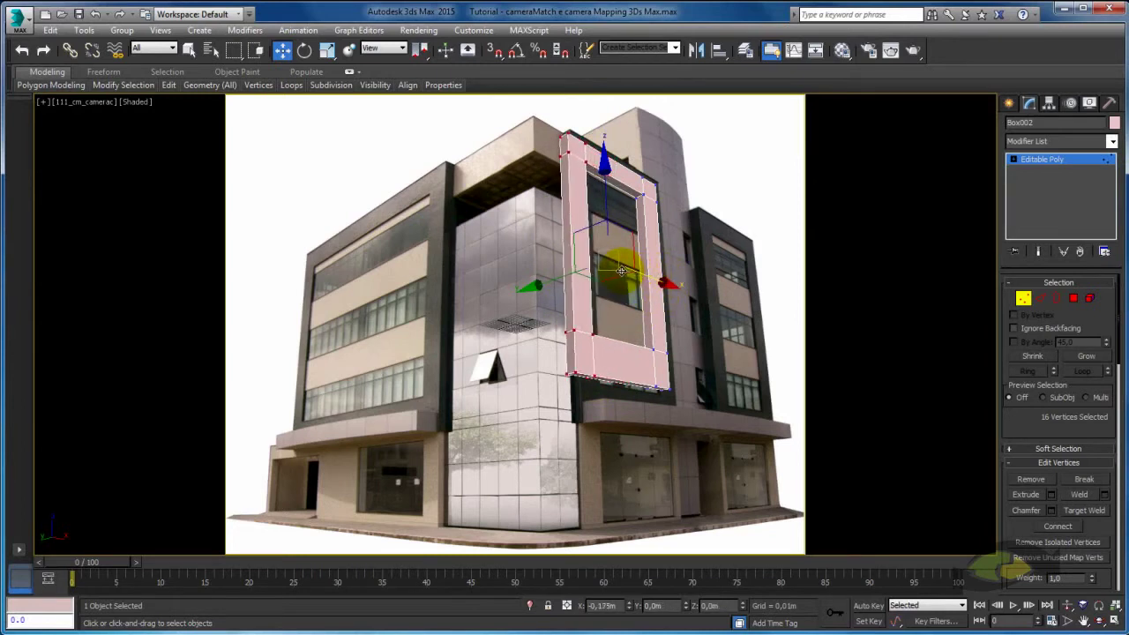
{"action": "left_click_drag", "start_coordinate": [520, 132], "coordinate": [755, 231]}
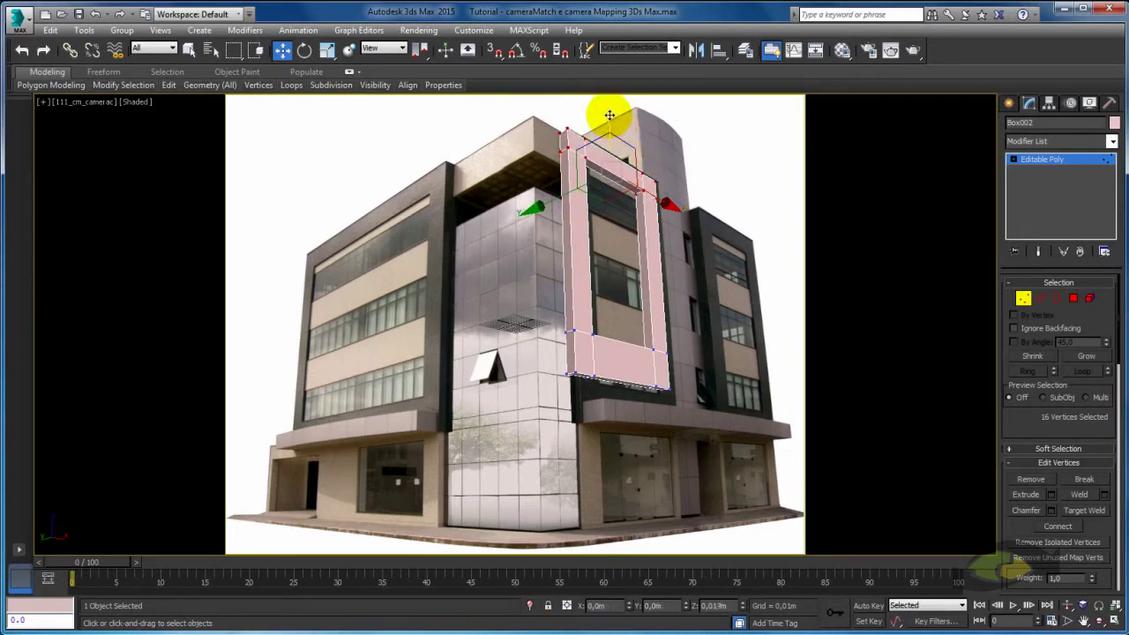
{"action": "left_click_drag", "start_coordinate": [663, 357], "coordinate": [478, 403]}
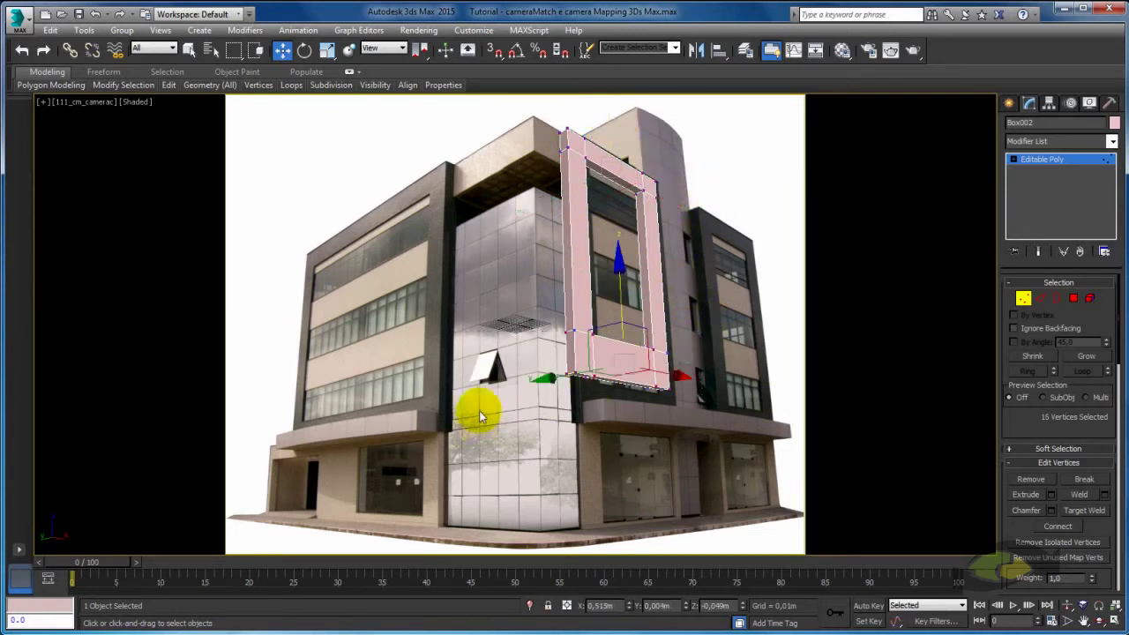
{"action": "left_click_drag", "start_coordinate": [546, 277], "coordinate": [815, 490]}
{"action": "left_click_drag", "start_coordinate": [617, 293], "coordinate": [614, 337]}
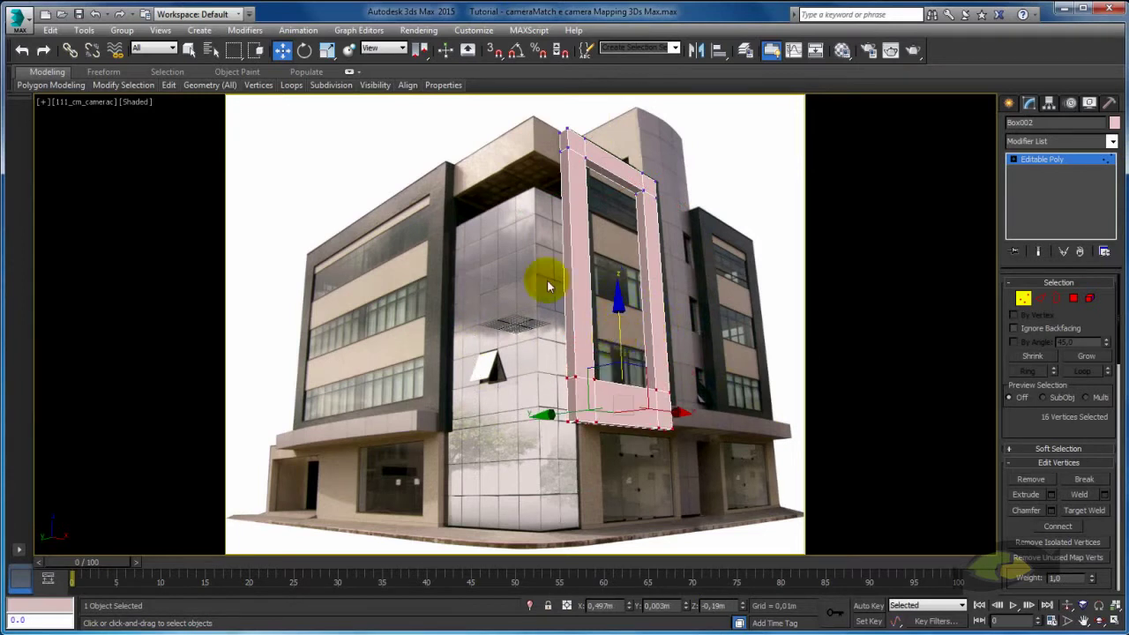
Adjust the frame's left, right and top vertices to outline the photo's central window column
{"action": "left_click_drag", "start_coordinate": [506, 116], "coordinate": [617, 490]}
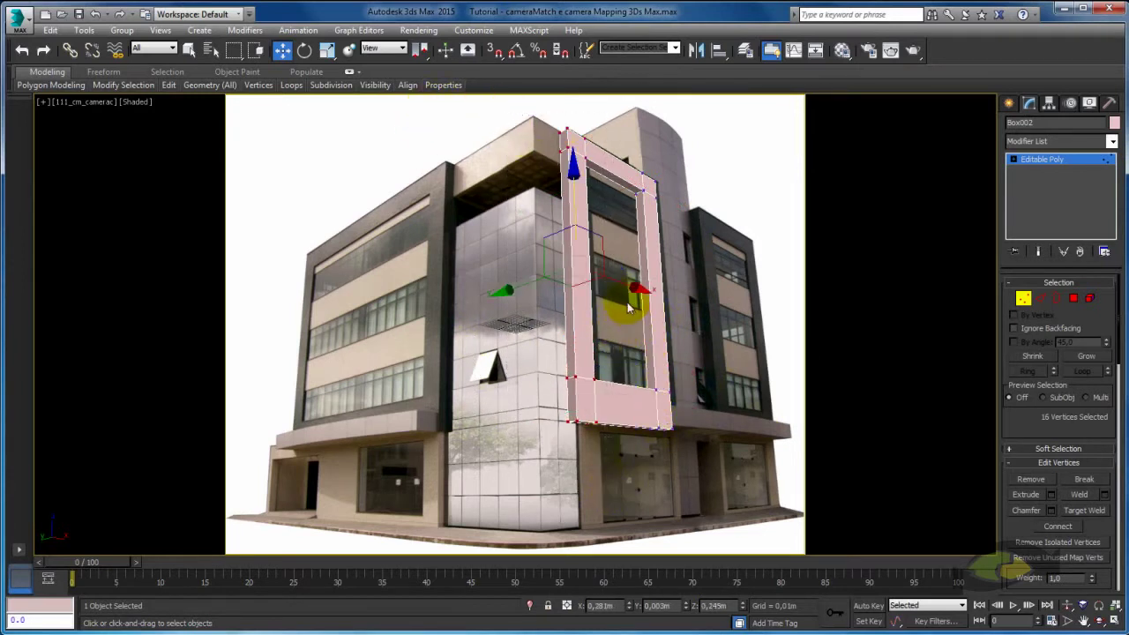
{"action": "left_click_drag", "start_coordinate": [630, 287], "coordinate": [638, 277]}
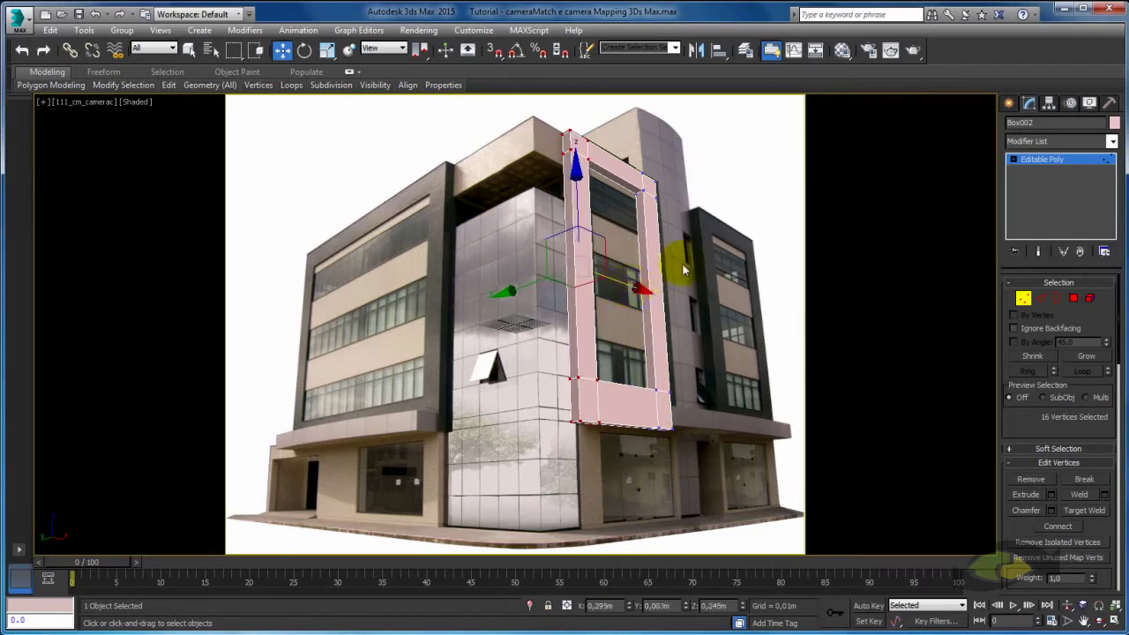
{"action": "left_click_drag", "start_coordinate": [630, 481], "coordinate": [632, 478]}
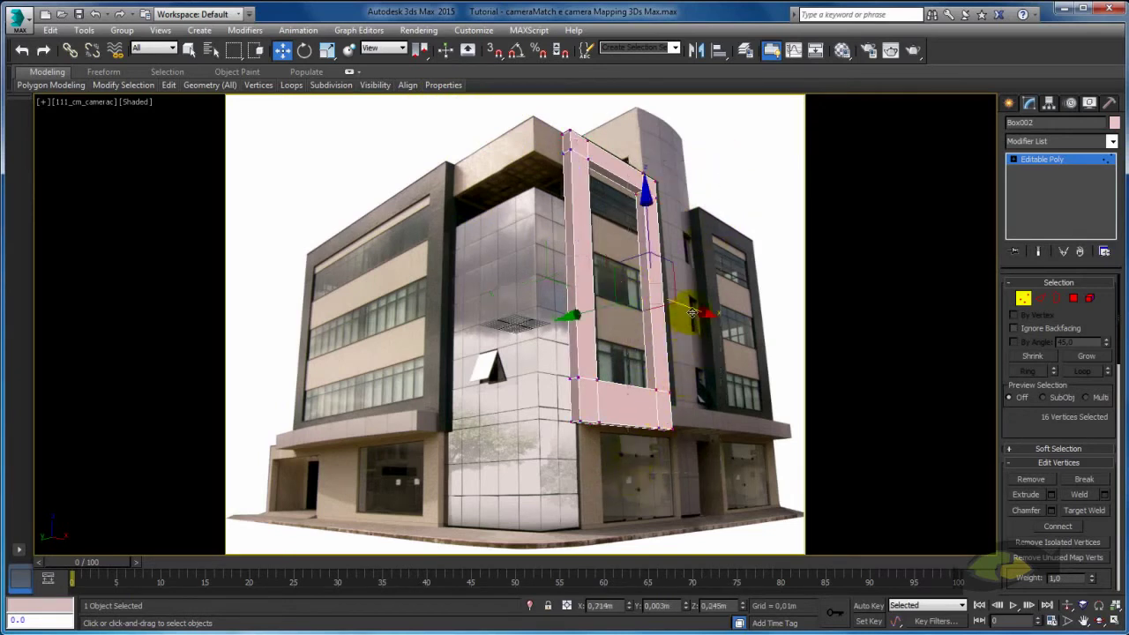
{"action": "left_click_drag", "start_coordinate": [692, 312], "coordinate": [706, 307]}
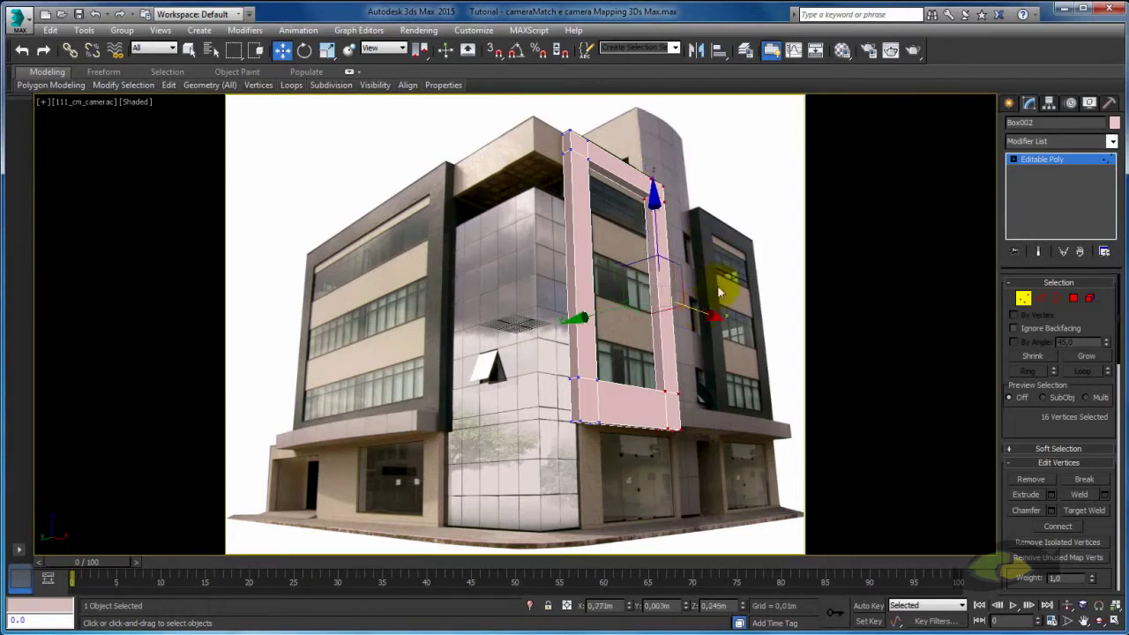
{"action": "left_click_drag", "start_coordinate": [725, 122], "coordinate": [568, 180]}
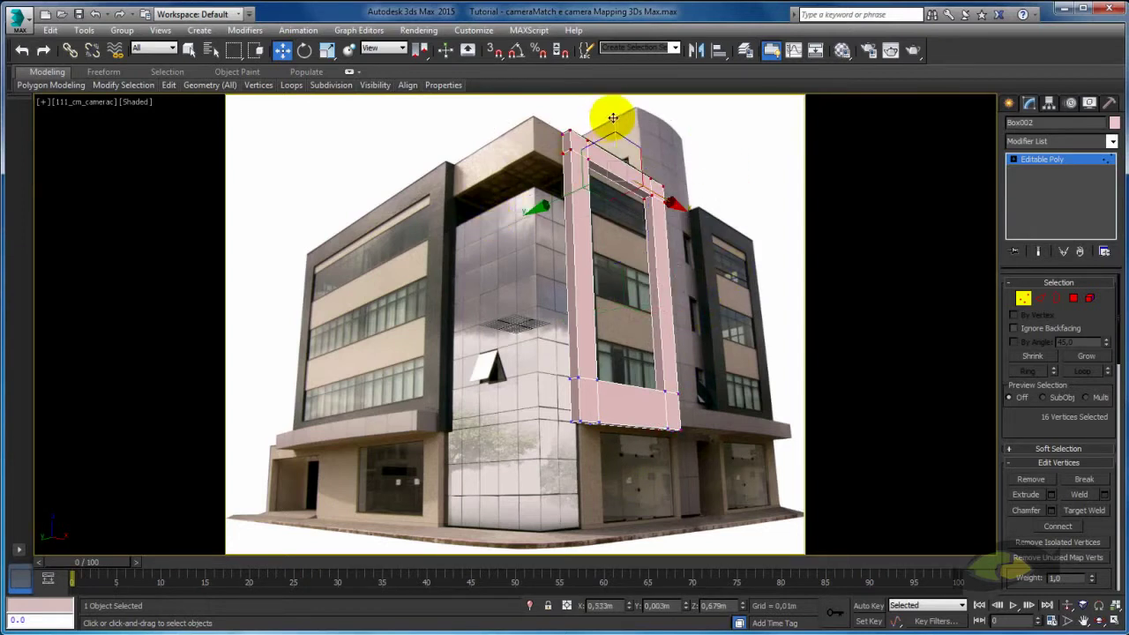
{"action": "left_click_drag", "start_coordinate": [615, 117], "coordinate": [642, 283]}
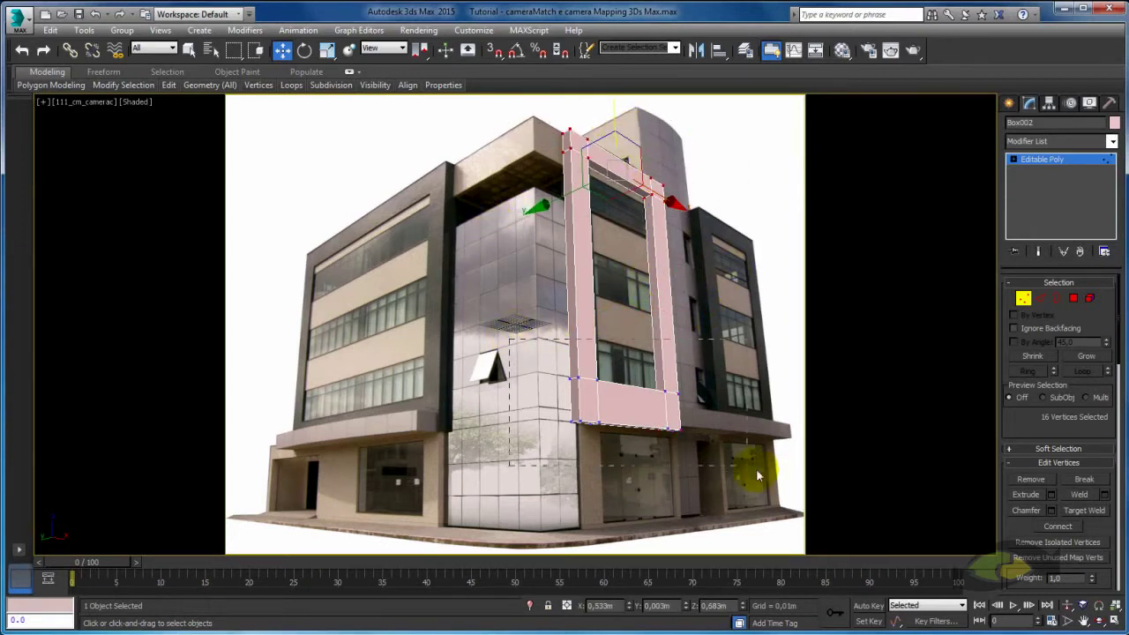
{"action": "mouse_move", "coordinate": [748, 466]}
{"action": "left_mouse_down"}
{"action": "mouse_move", "coordinate": [620, 349]}
{"action": "mouse_move", "coordinate": [627, 339]}
{"action": "left_mouse_up"}
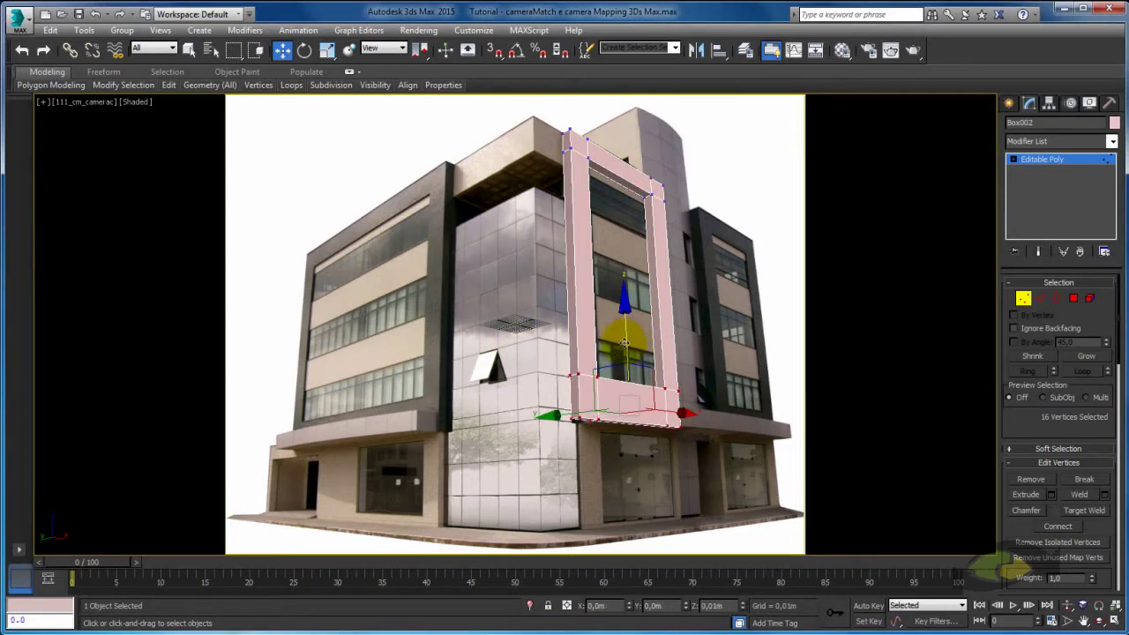
{"action": "left_click", "coordinate": [1050, 168]}
{"action": "left_click", "coordinate": [680, 328]}
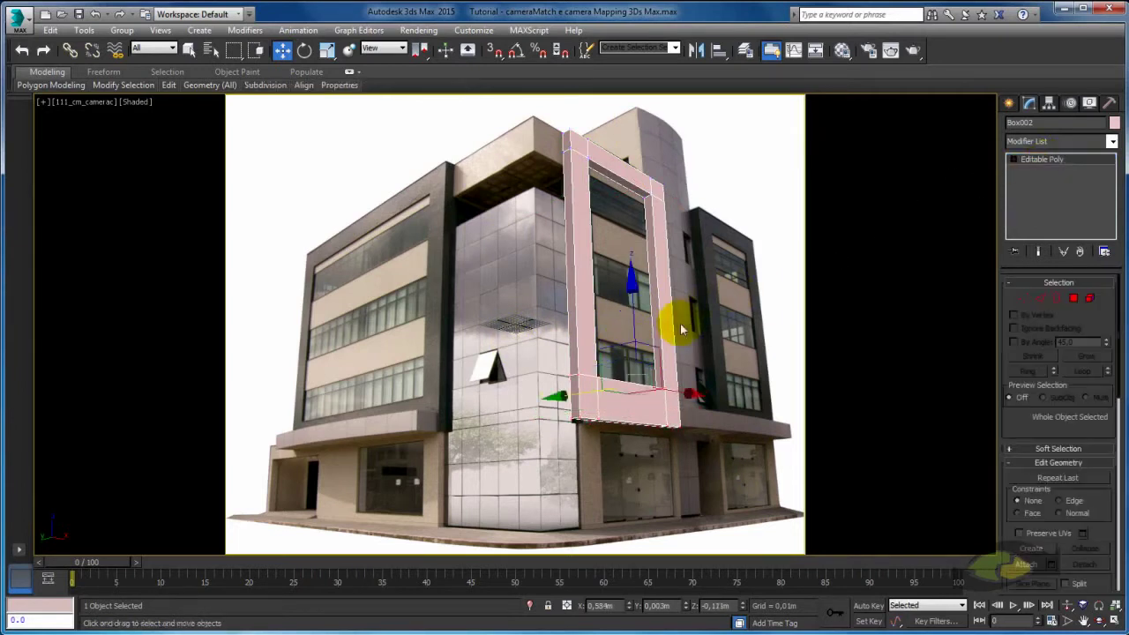
Clone the window frame as Box004 and rotate the copy about Z with angle snap
{"action": "mouse_move", "coordinate": [680, 392]}
{"action": "left_mouse_down", "text": "shift"}
{"action": "mouse_move", "coordinate": [788, 395]}
{"action": "mouse_move", "coordinate": [441, 373]}
{"action": "left_mouse_up", "text": "shift"}
{"action": "left_click", "coordinate": [567, 381]}
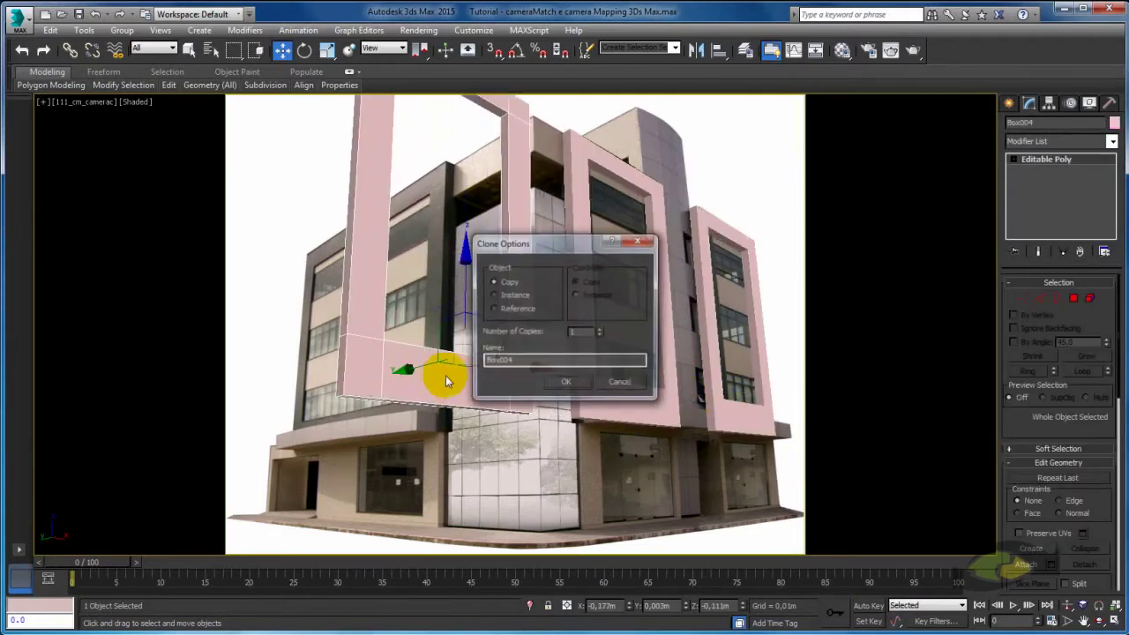
{"action": "left_click", "coordinate": [567, 382]}
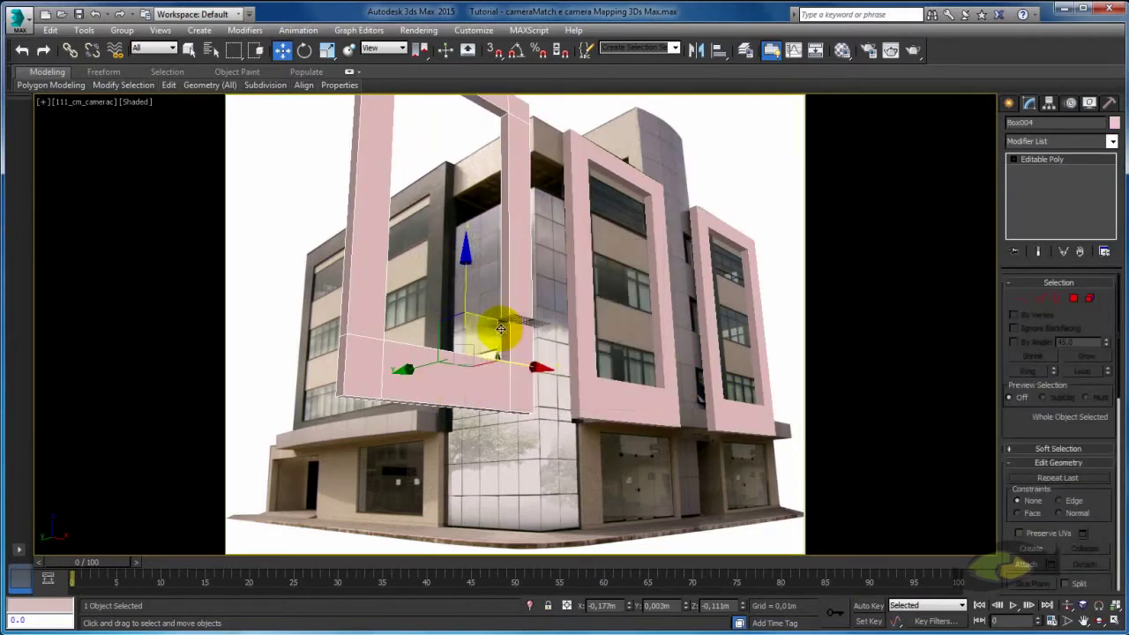
{"action": "left_click", "coordinate": [516, 55]}
{"action": "key", "text": "e"}
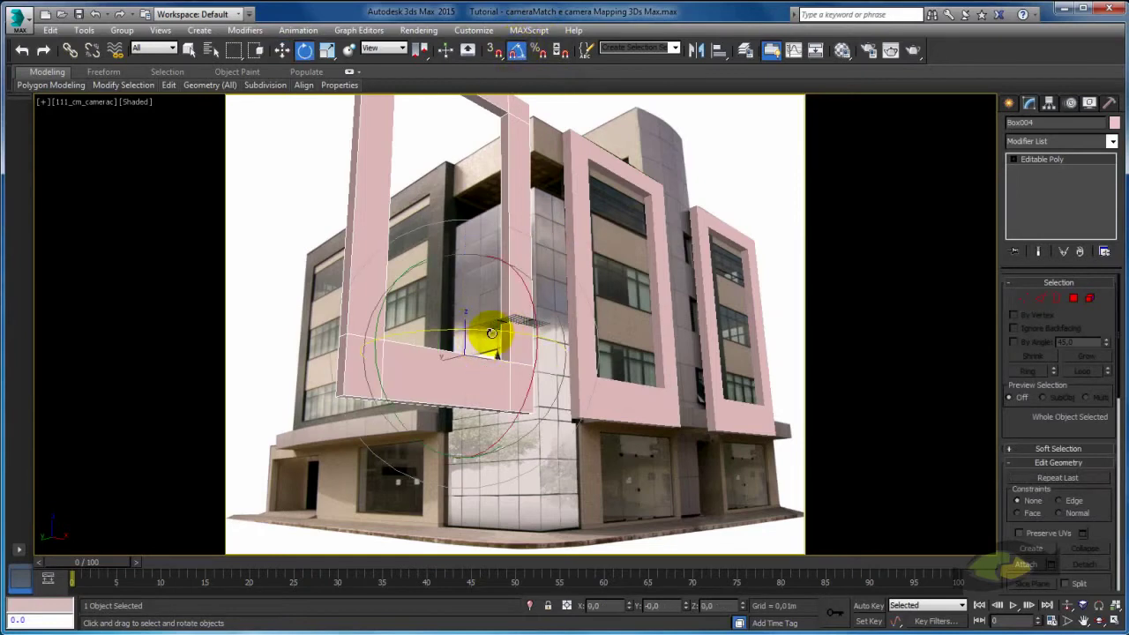
{"action": "mouse_move", "coordinate": [491, 333]}
{"action": "left_mouse_down"}
{"action": "mouse_move", "coordinate": [425, 331]}
{"action": "mouse_move", "coordinate": [284, 369]}
{"action": "left_mouse_up"}
{"action": "key", "text": "w"}
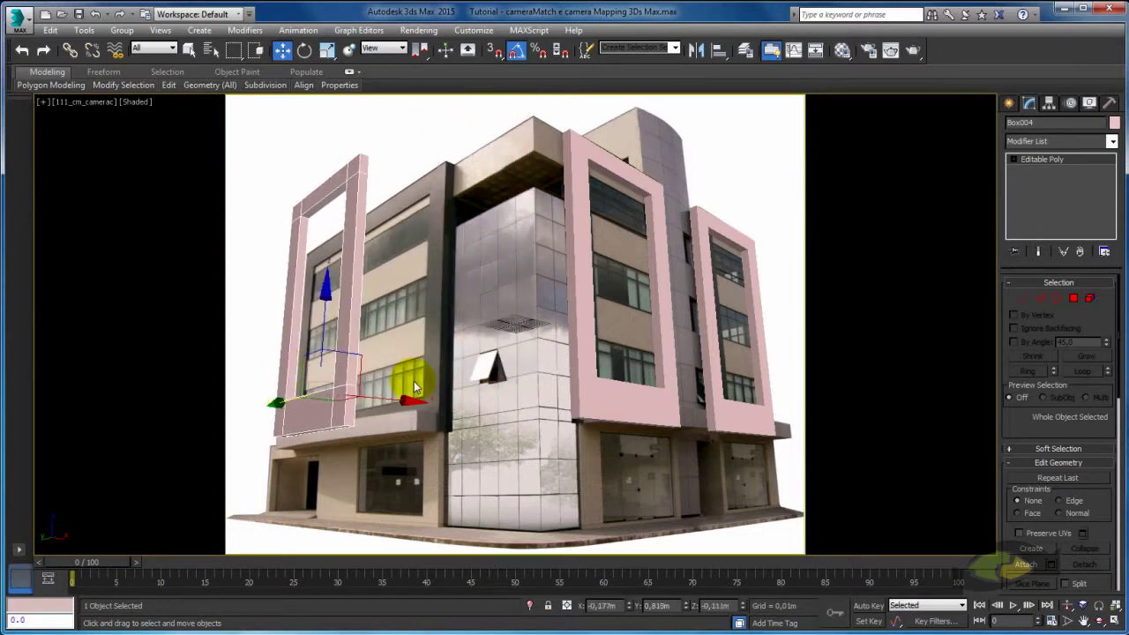
Unhide all geometry and slide the rotated frame along X toward the side wall
{"action": "right_click", "coordinate": [407, 375]}
{"action": "left_click", "coordinate": [432, 332]}
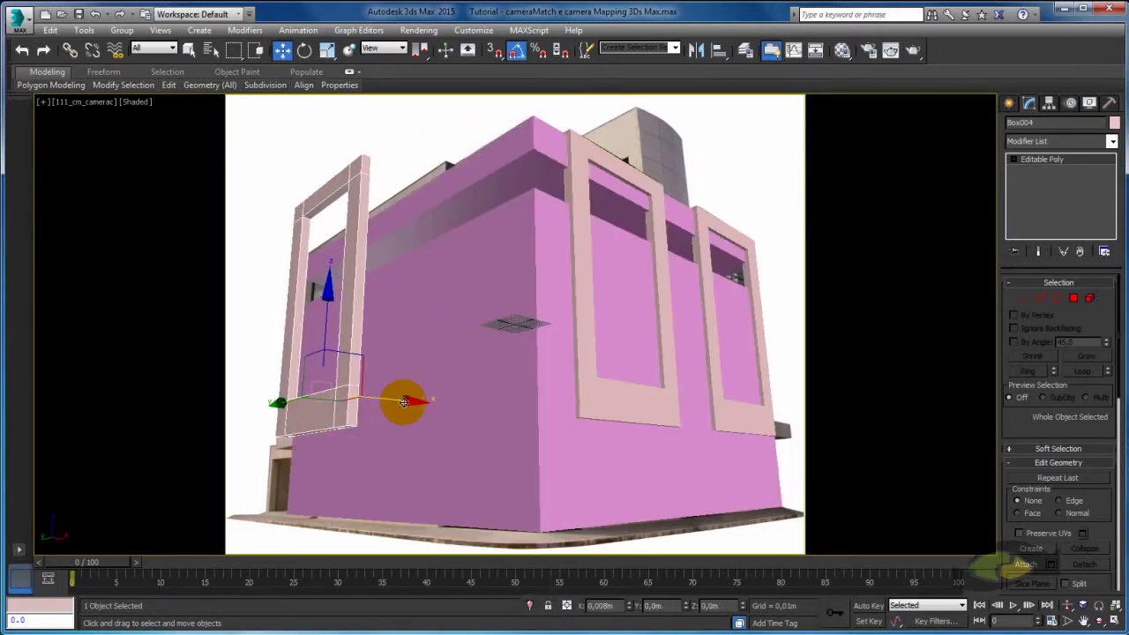
{"action": "left_click_drag", "start_coordinate": [402, 399], "coordinate": [458, 407]}
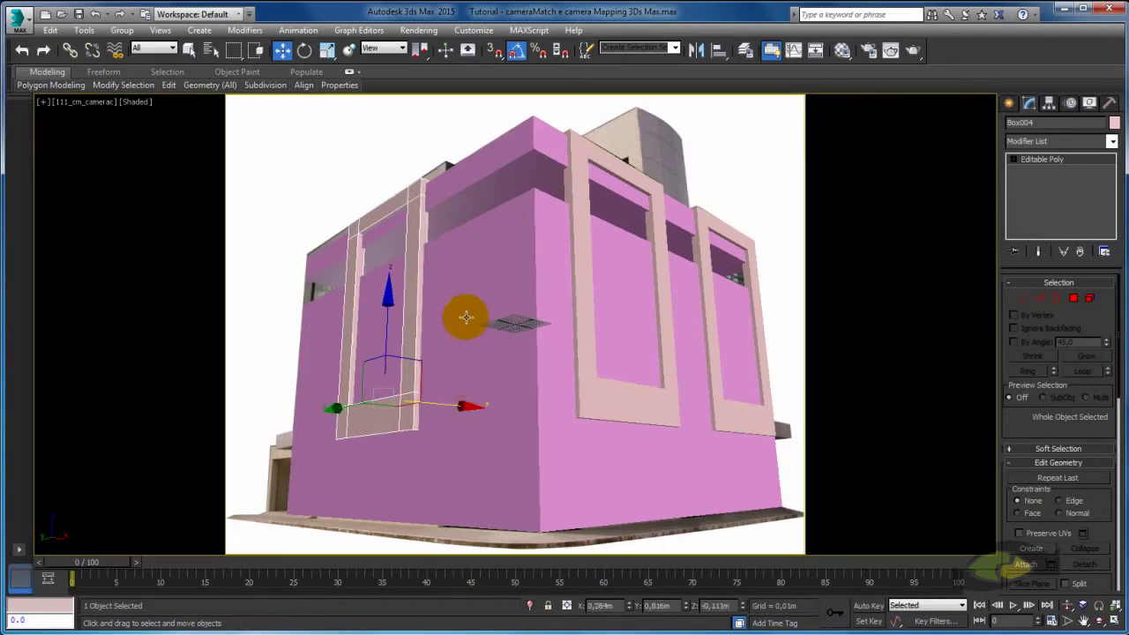
{"action": "right_click", "coordinate": [466, 317]}
Hide the pink box, move the frame onto the left facade, and stretch its 16 vertices across the windows
{"action": "left_click", "coordinate": [499, 285]}
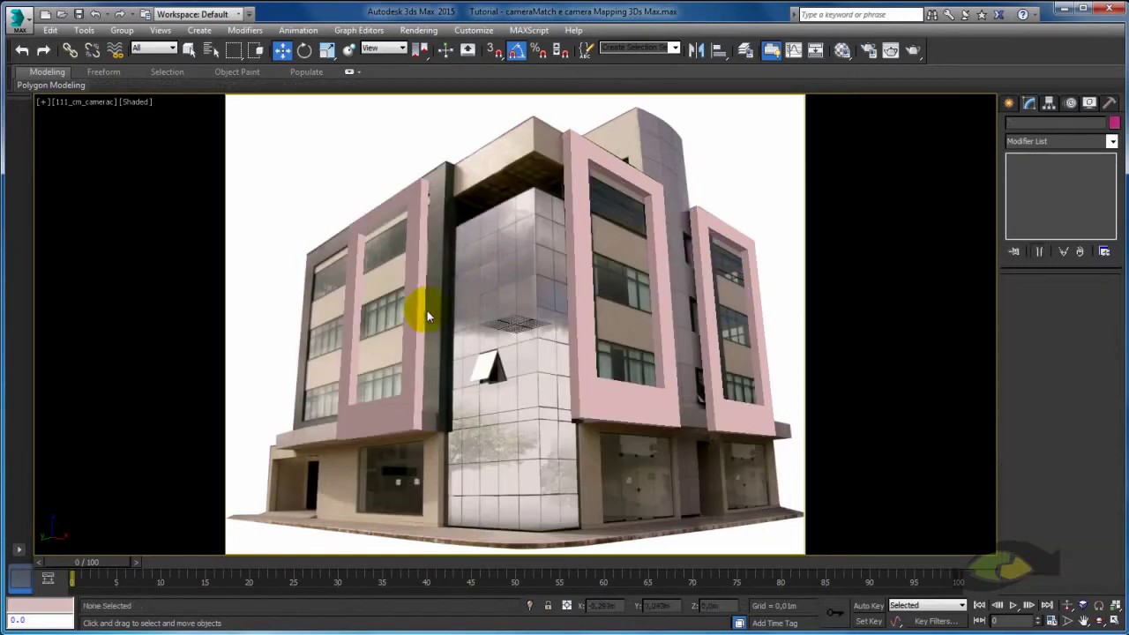
{"action": "left_click_drag", "start_coordinate": [349, 406], "coordinate": [295, 414]}
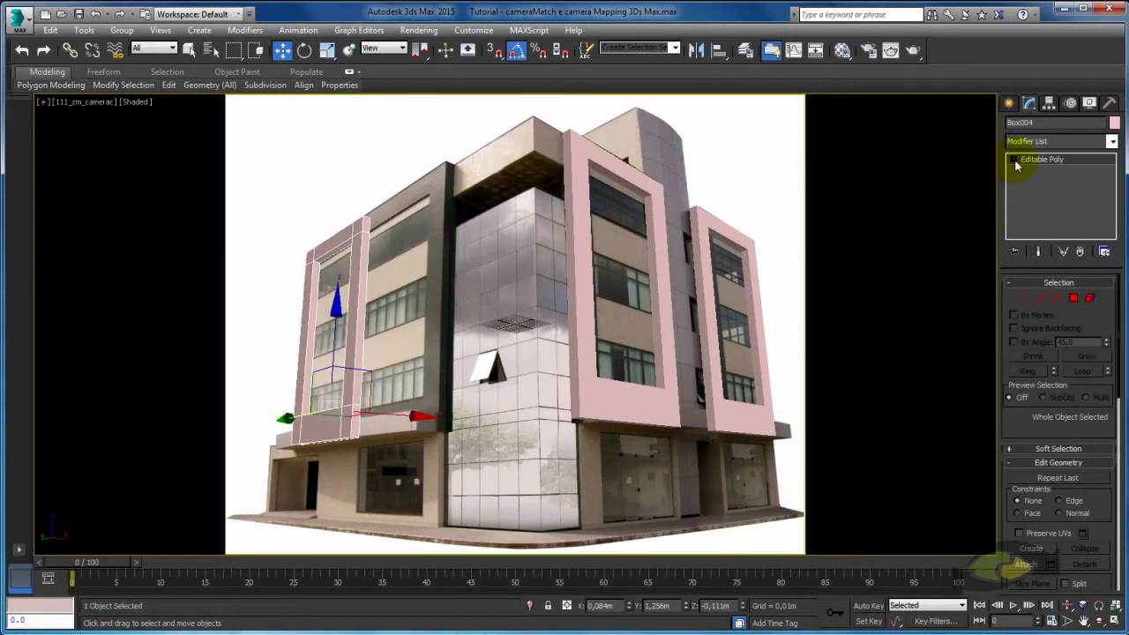
{"action": "left_click", "coordinate": [1029, 300]}
{"action": "left_click_drag", "start_coordinate": [455, 171], "coordinate": [328, 453]}
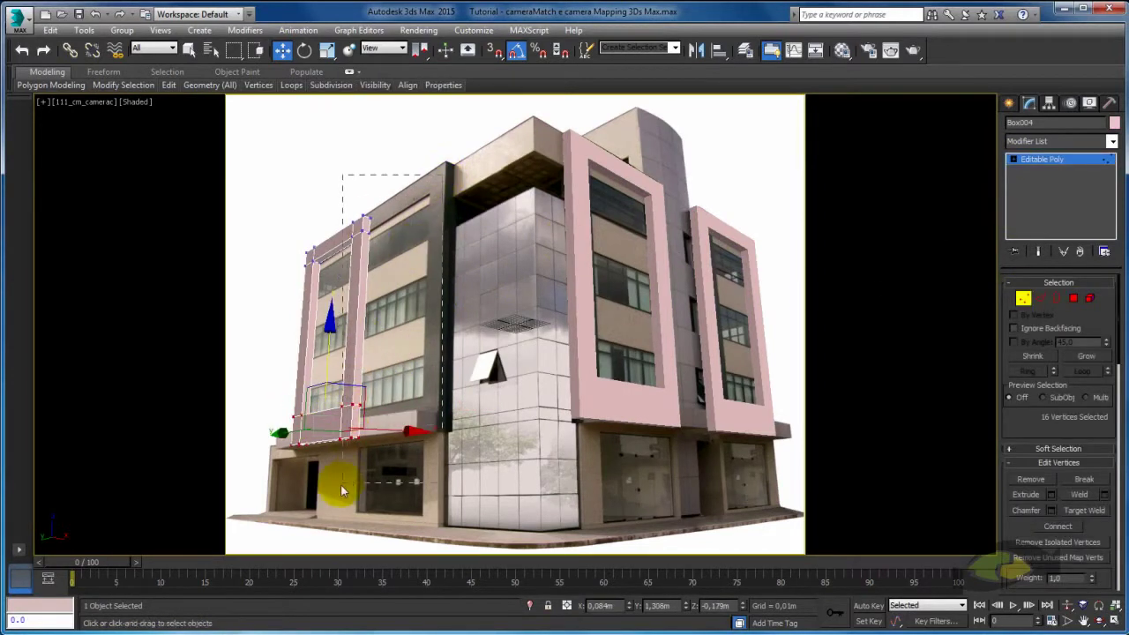
{"action": "left_click_drag", "start_coordinate": [310, 341], "coordinate": [405, 330]}
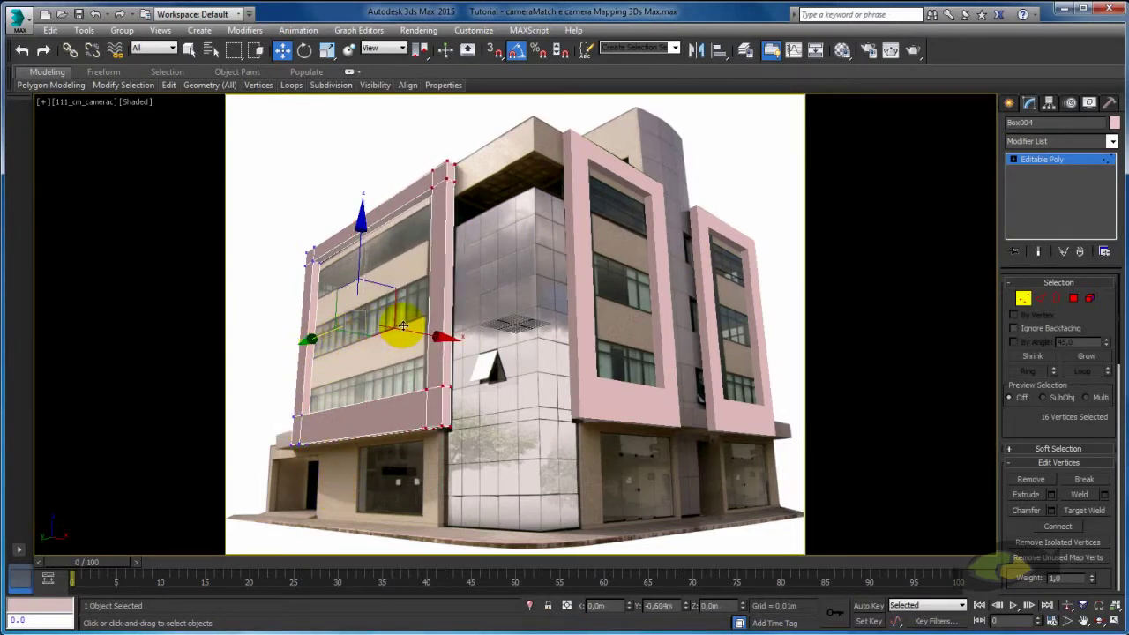
{"action": "left_click", "coordinate": [1041, 160]}
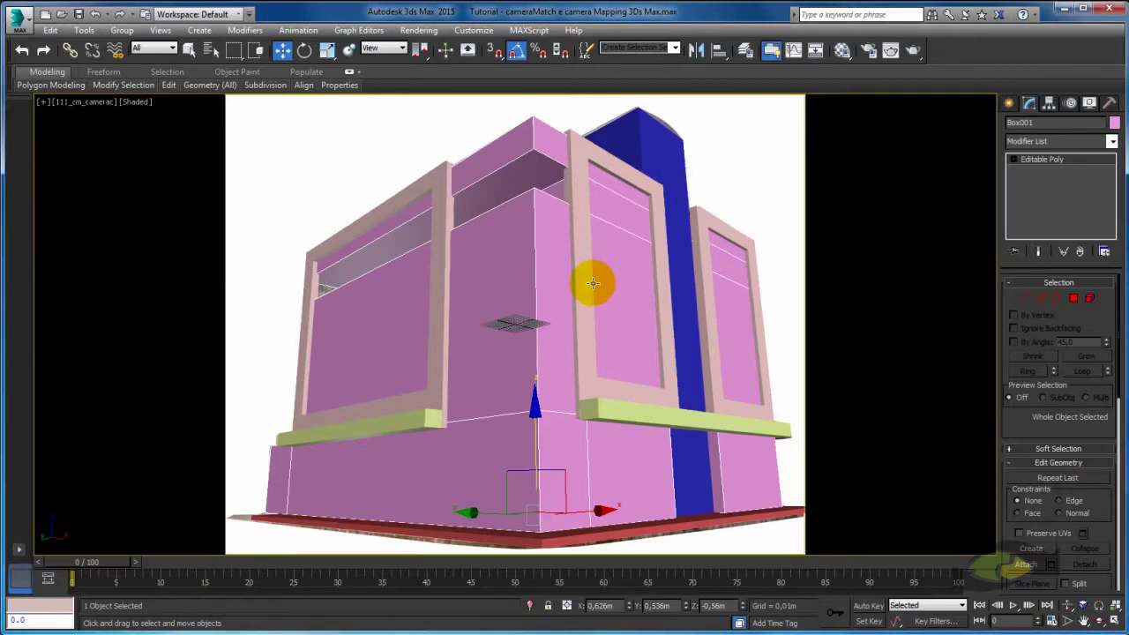
Orbit and zoom around the block model in Perspective view, then select the blue column
{"action": "key", "text": "p"}
{"action": "mouse_move", "coordinate": [588, 285]}
{"action": "middle_mouse_down", "text": "alt"}
{"action": "mouse_move", "coordinate": [712, 307]}
{"action": "mouse_move", "coordinate": [622, 336]}
{"action": "mouse_move", "coordinate": [605, 361]}
{"action": "mouse_move", "coordinate": [277, 330]}
{"action": "mouse_move", "coordinate": [289, 247]}
{"action": "mouse_move", "coordinate": [352, 214]}
{"action": "mouse_move", "coordinate": [391, 229]}
{"action": "middle_mouse_up", "text": "alt"}
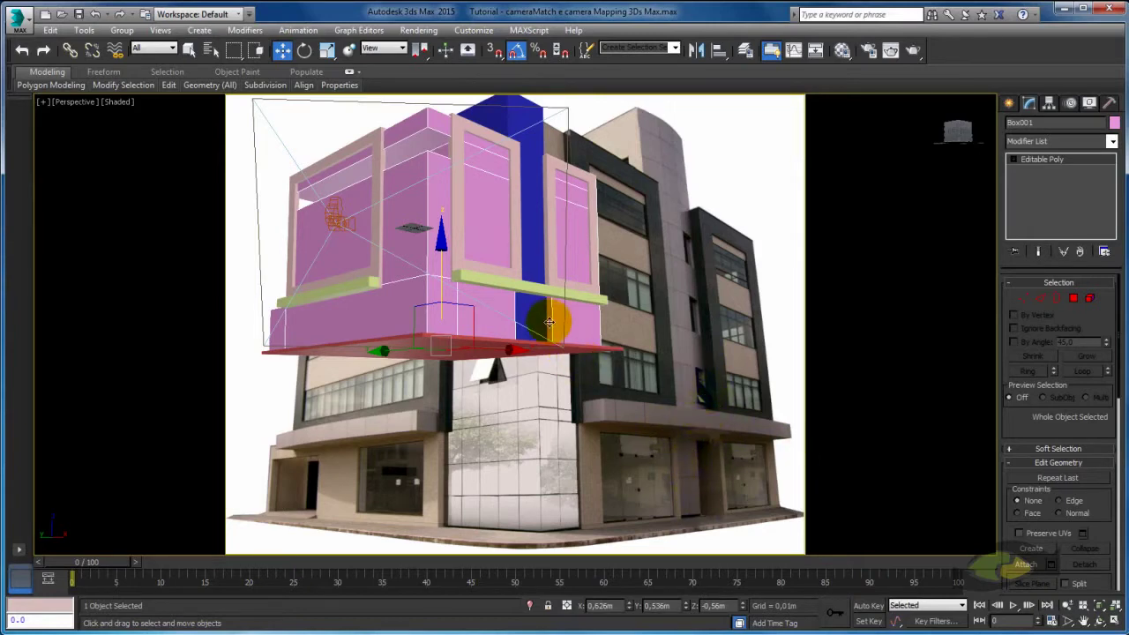
{"action": "middle_click_drag", "start_coordinate": [542, 322], "coordinate": [542, 290], "text": "alt"}
{"action": "scroll", "coordinate": [544, 286], "scroll_direction": "up", "scroll_amount": 5}
{"action": "scroll", "coordinate": [550, 258], "scroll_direction": "down", "scroll_amount": 2}
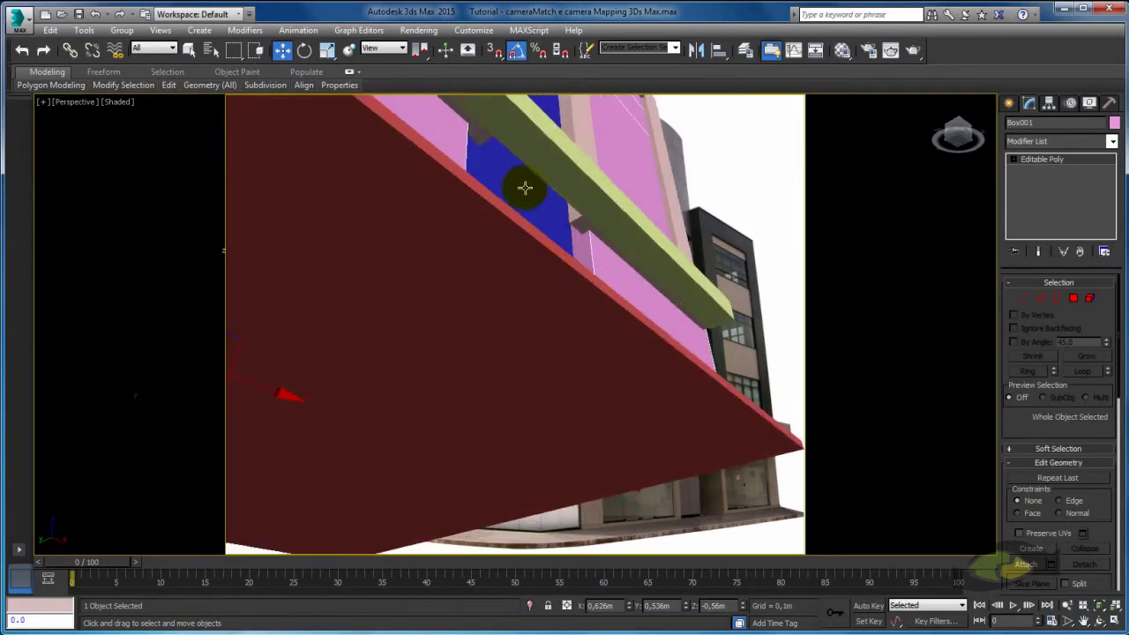
{"action": "scroll", "coordinate": [524, 185], "scroll_direction": "down", "scroll_amount": 2}
{"action": "scroll", "coordinate": [521, 182], "scroll_direction": "down", "scroll_amount": 2}
{"action": "scroll", "coordinate": [529, 241], "scroll_direction": "down", "scroll_amount": 2}
{"action": "middle_click_drag", "start_coordinate": [530, 241], "coordinate": [554, 282], "text": "alt"}
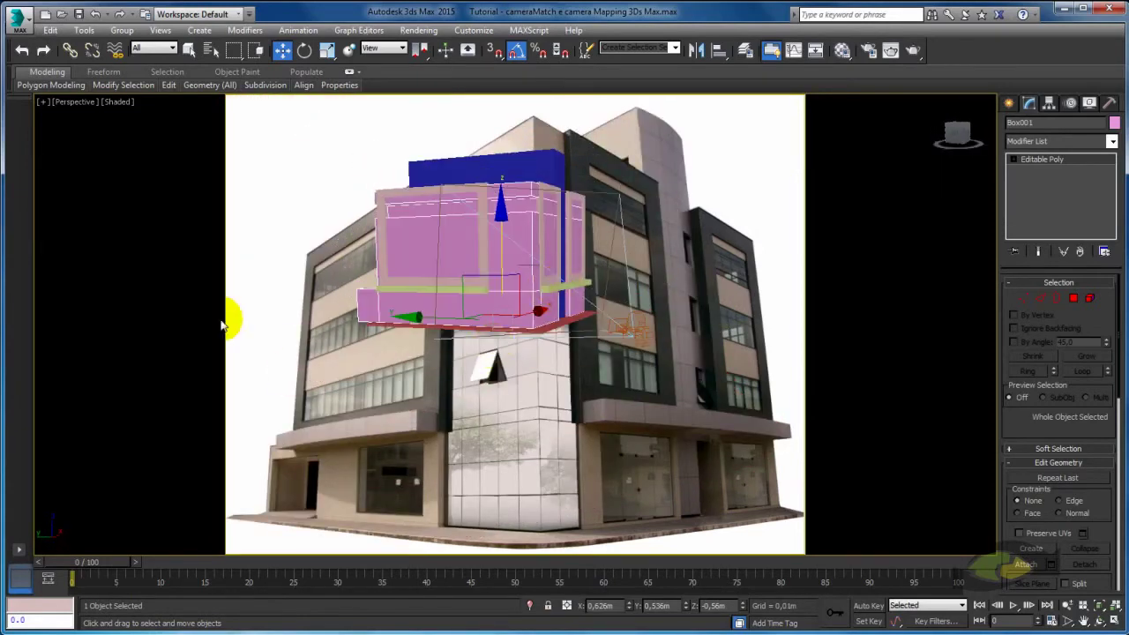
{"action": "middle_click_drag", "start_coordinate": [646, 291], "coordinate": [551, 325], "text": "alt"}
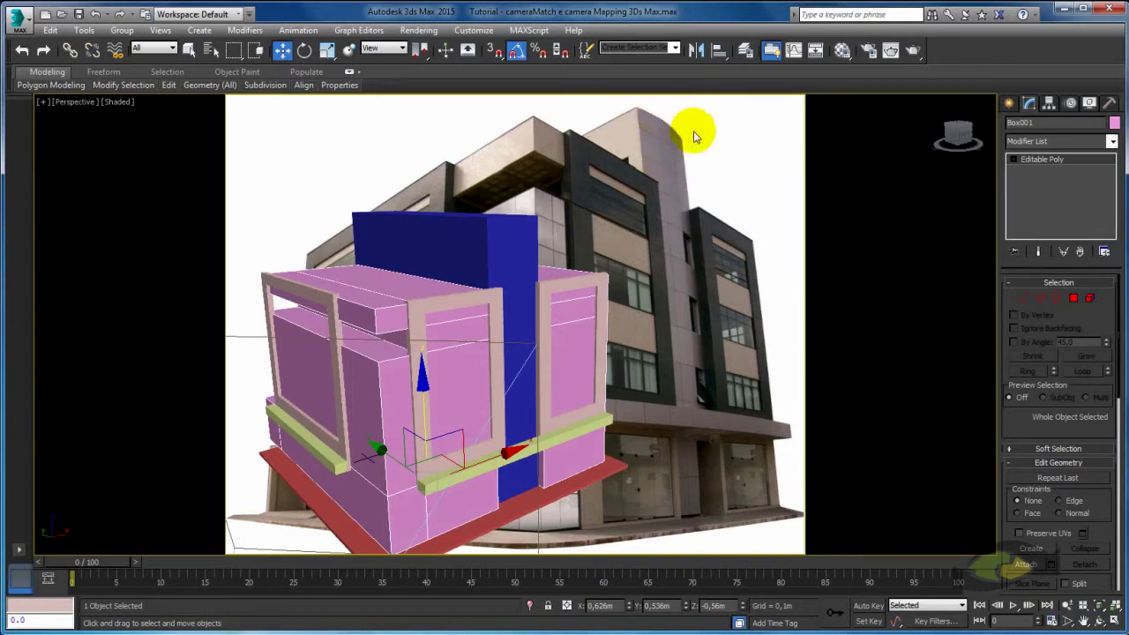
{"action": "left_click", "coordinate": [505, 223]}
{"action": "mouse_move", "coordinate": [504, 223]}
{"action": "middle_mouse_down", "text": "alt"}
{"action": "mouse_move", "coordinate": [565, 258]}
{"action": "mouse_move", "coordinate": [713, 189]}
{"action": "middle_mouse_up", "text": "alt"}
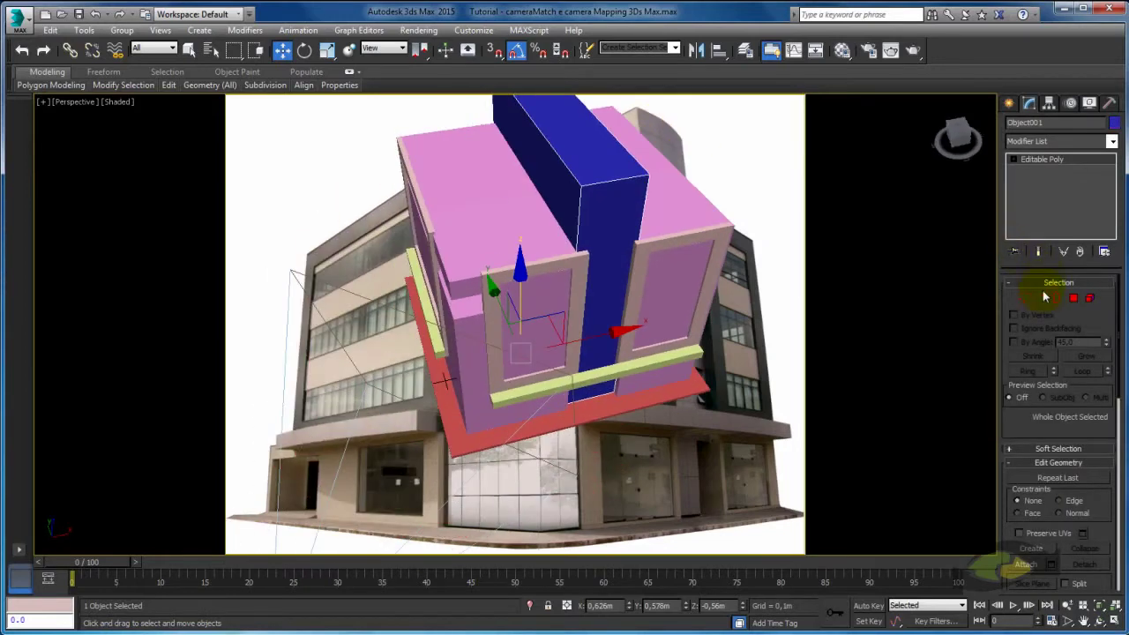
Select the blue column Object001's outer corner edge in Edge mode
{"action": "mouse_move", "coordinate": [541, 329]}
{"action": "middle_mouse_down", "text": "alt"}
{"action": "mouse_move", "coordinate": [798, 270]}
{"action": "mouse_move", "coordinate": [560, 264]}
{"action": "mouse_move", "coordinate": [528, 155]}
{"action": "middle_mouse_up", "text": "alt"}
{"action": "left_click", "coordinate": [559, 264]}
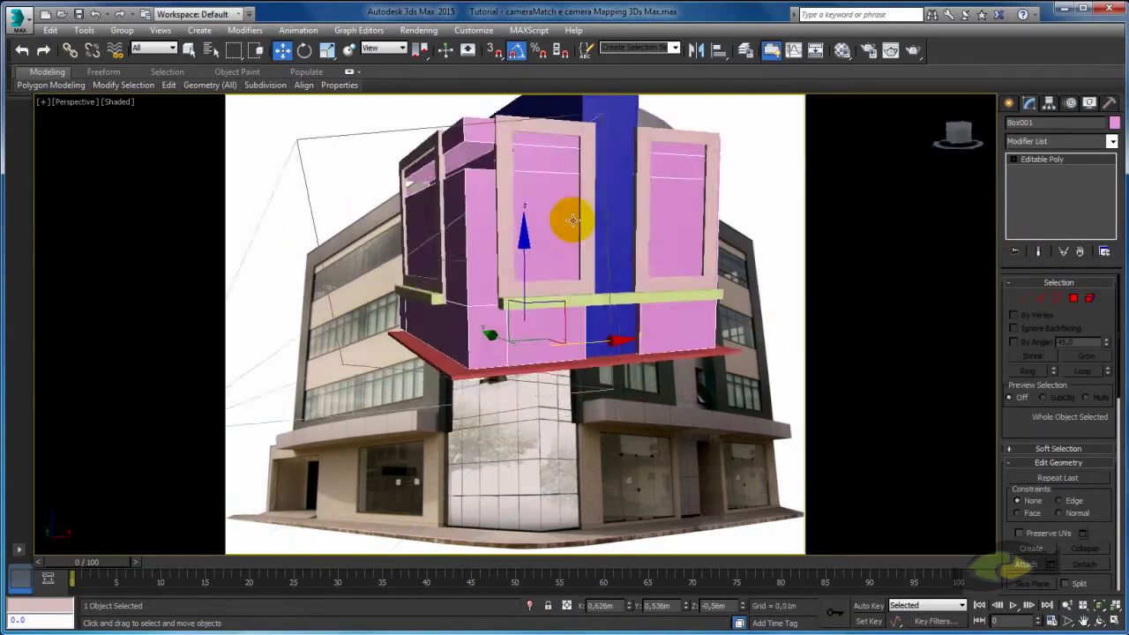
{"action": "mouse_move", "coordinate": [541, 260]}
{"action": "middle_mouse_down", "text": "alt"}
{"action": "mouse_move", "coordinate": [542, 315]}
{"action": "mouse_move", "coordinate": [559, 322]}
{"action": "middle_mouse_up", "text": "alt"}
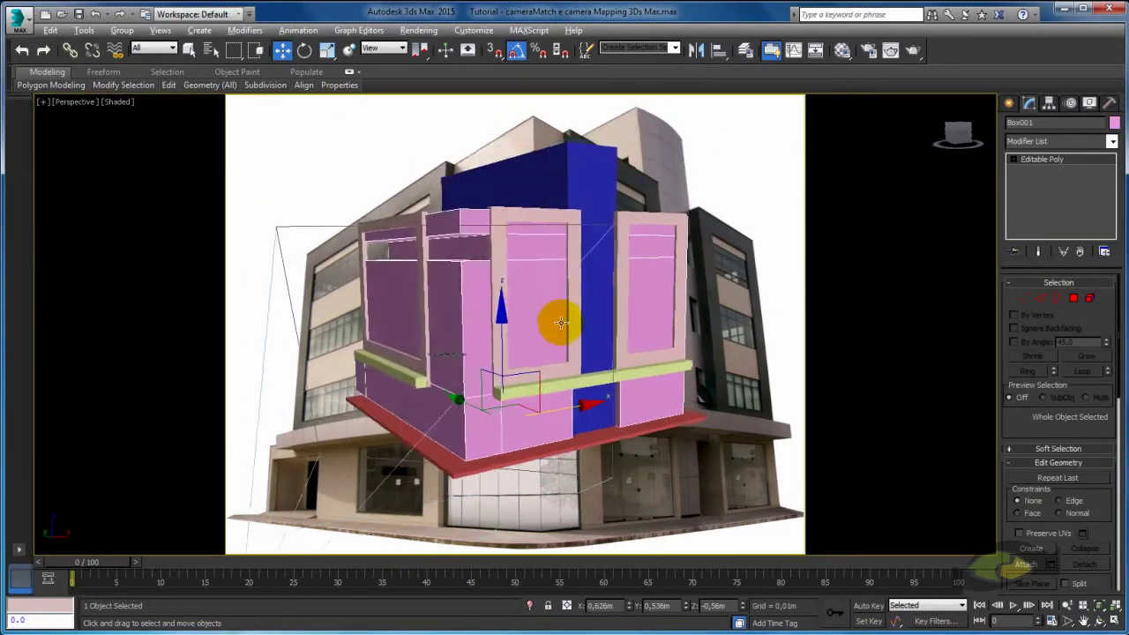
{"action": "mouse_move", "coordinate": [412, 223]}
{"action": "middle_mouse_down", "text": "alt"}
{"action": "mouse_move", "coordinate": [497, 265]}
{"action": "mouse_move", "coordinate": [441, 229]}
{"action": "middle_mouse_up", "text": "alt"}
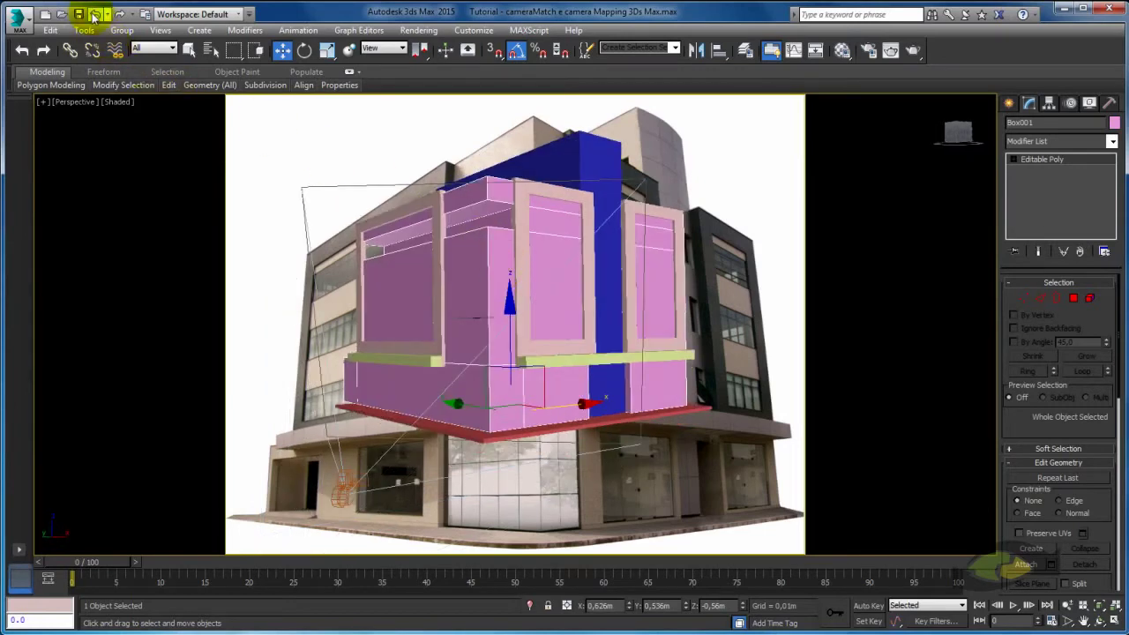
{"action": "middle_click_drag", "start_coordinate": [691, 231], "coordinate": [650, 264], "text": "alt"}
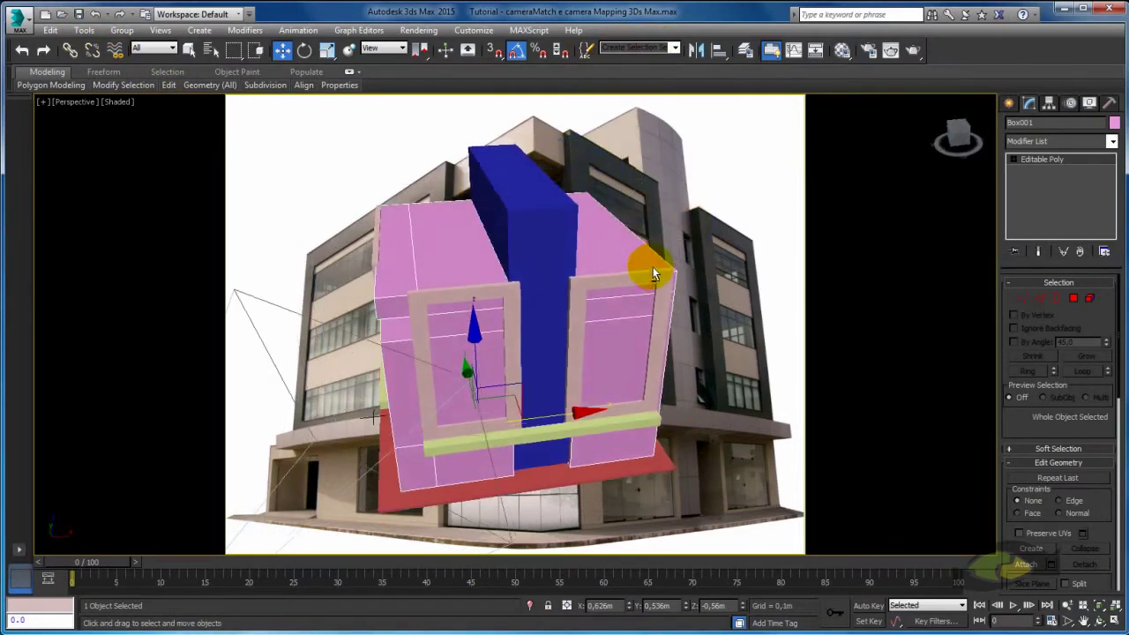
{"action": "left_click", "coordinate": [597, 234]}
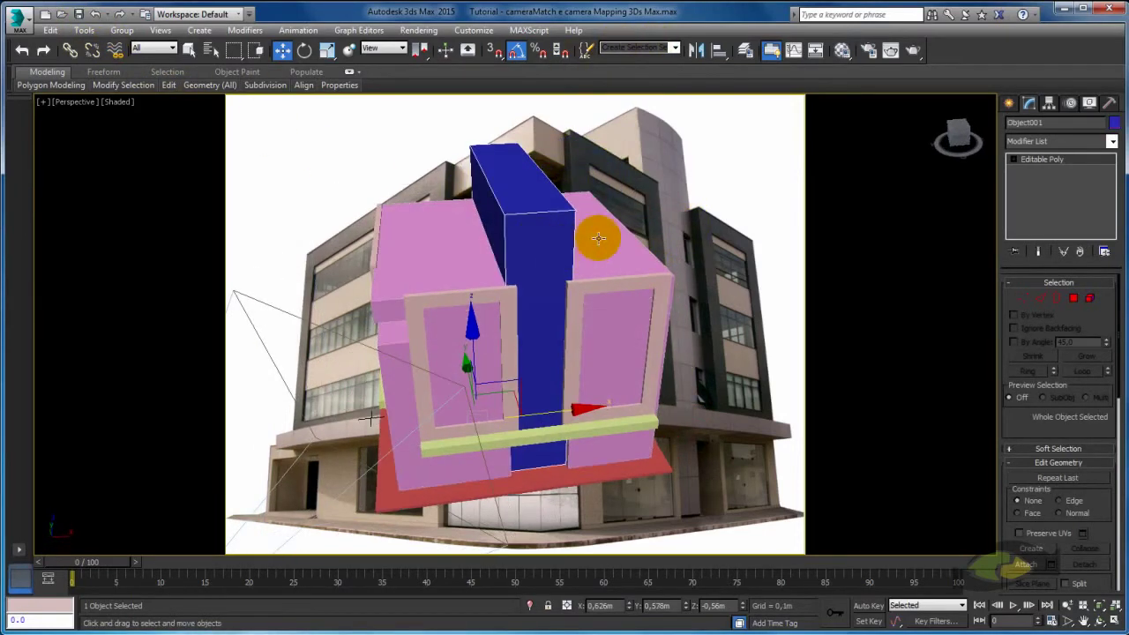
{"action": "left_click", "coordinate": [1041, 300]}
{"action": "middle_click_drag", "start_coordinate": [536, 303], "coordinate": [536, 345], "text": "alt"}
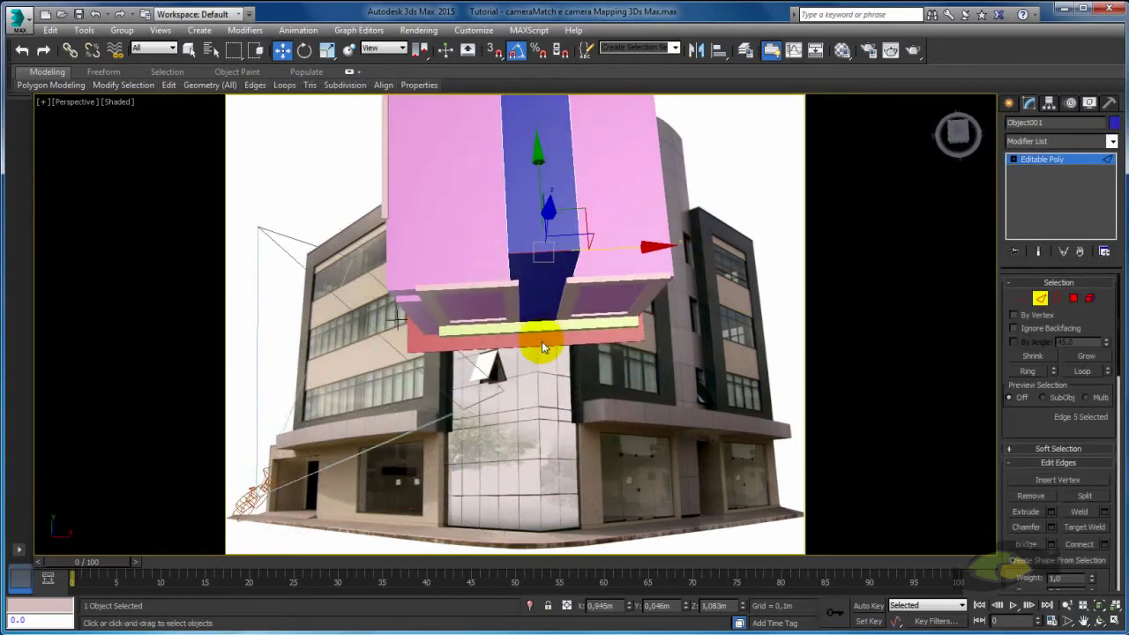
{"action": "left_click", "coordinate": [541, 238], "text": "ctrl"}
Chamfer the corner edge 0.16 m with 16 segments and return to the camera view
{"action": "mouse_move", "coordinate": [542, 240]}
{"action": "middle_mouse_down", "text": "alt"}
{"action": "mouse_move", "coordinate": [622, 290]}
{"action": "mouse_move", "coordinate": [933, 367]}
{"action": "middle_mouse_up", "text": "alt"}
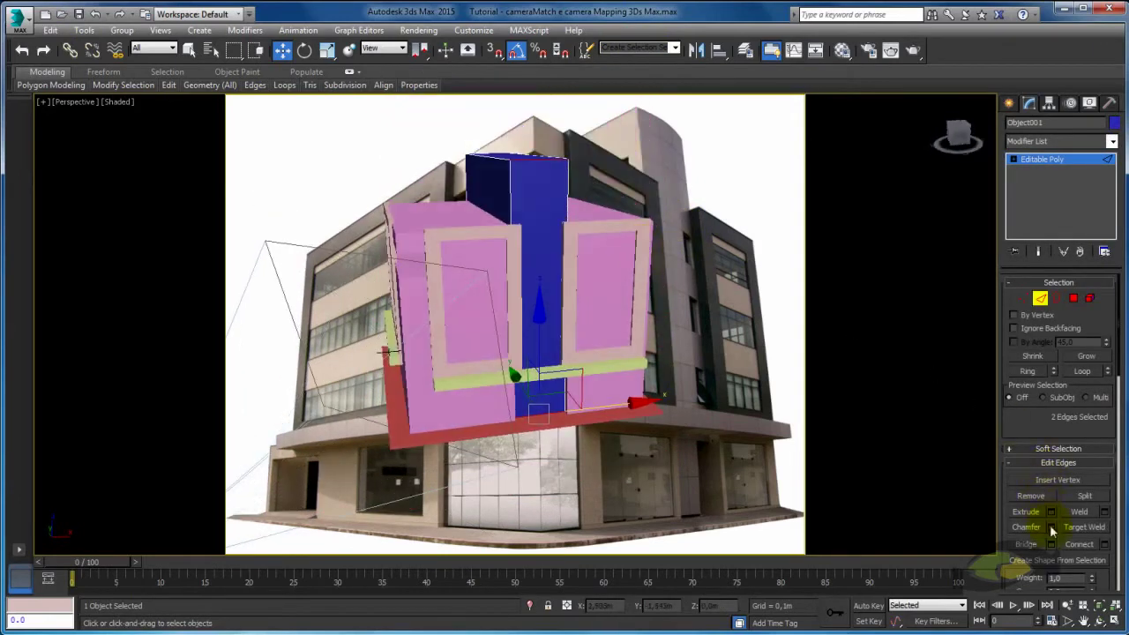
{"action": "left_click", "coordinate": [1080, 545]}
{"action": "mouse_move", "coordinate": [637, 327]}
{"action": "middle_mouse_down", "text": "alt"}
{"action": "mouse_move", "coordinate": [504, 303]}
{"action": "mouse_move", "coordinate": [570, 352]}
{"action": "mouse_move", "coordinate": [678, 351]}
{"action": "middle_mouse_up", "text": "alt"}
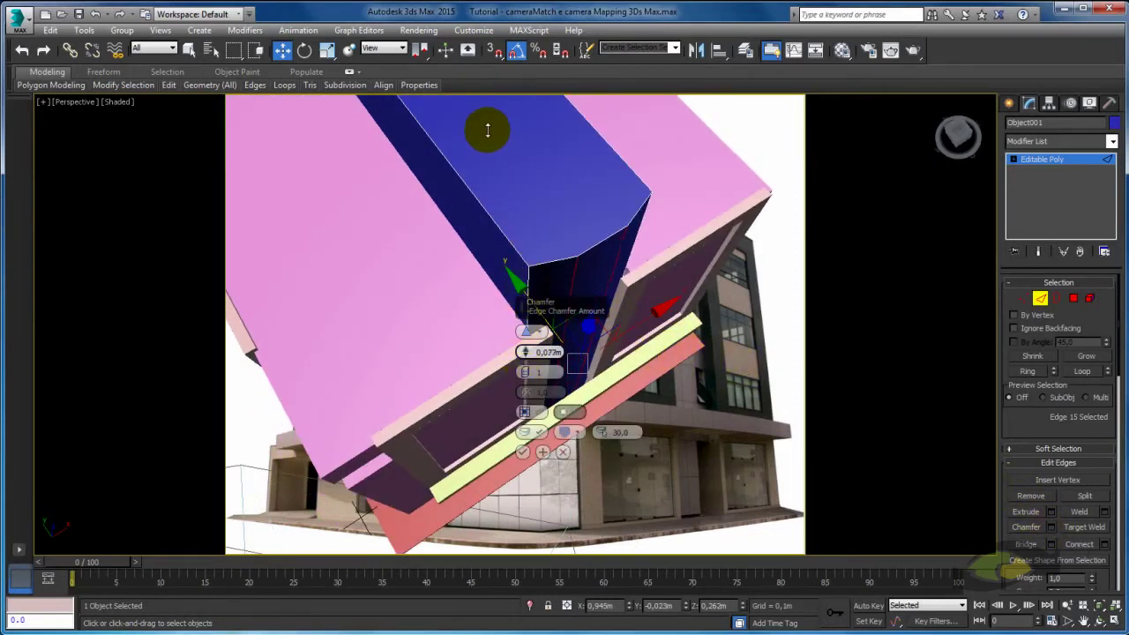
{"action": "left_click_drag", "start_coordinate": [524, 352], "coordinate": [486, 105]}
{"action": "left_click_drag", "start_coordinate": [525, 371], "coordinate": [488, 135]}
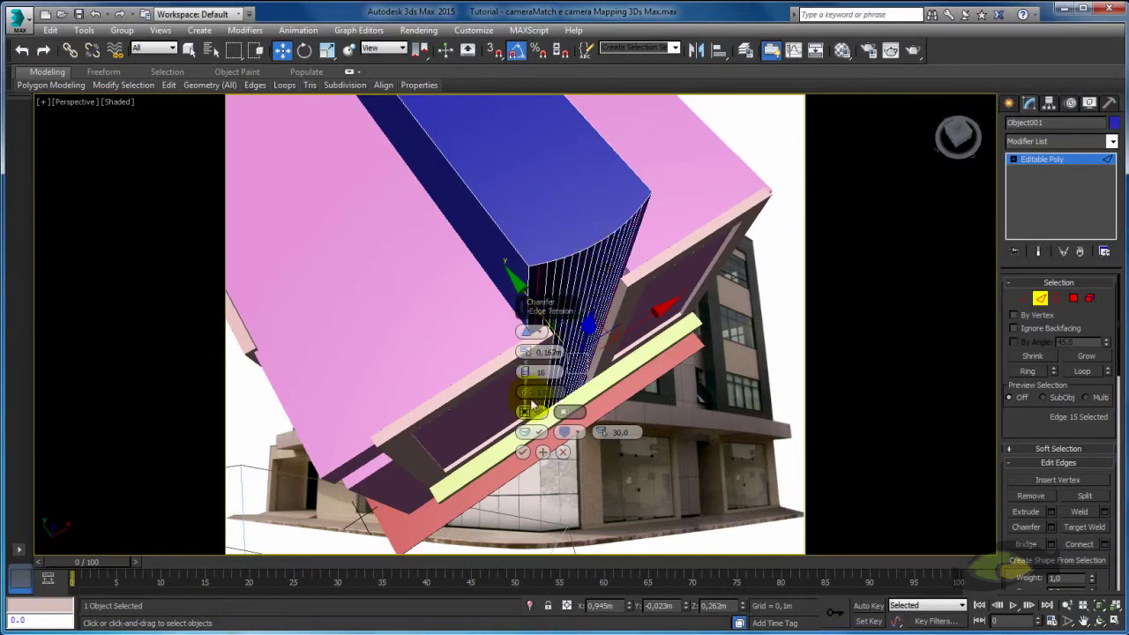
{"action": "left_click", "coordinate": [522, 451]}
{"action": "key", "text": "2"}
{"action": "mouse_move", "coordinate": [711, 385]}
{"action": "middle_mouse_down", "text": "alt"}
{"action": "mouse_move", "coordinate": [789, 229]}
{"action": "mouse_move", "coordinate": [523, 247]}
{"action": "mouse_move", "coordinate": [549, 235]}
{"action": "mouse_move", "coordinate": [489, 340]}
{"action": "middle_mouse_up", "text": "alt"}
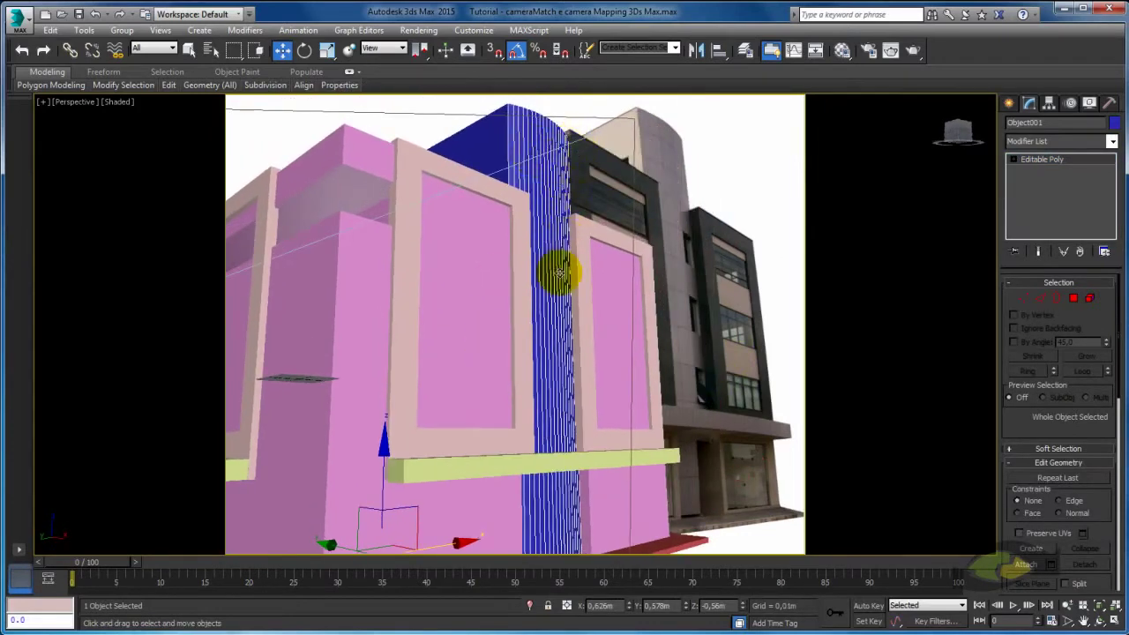
{"action": "key", "text": "c"}
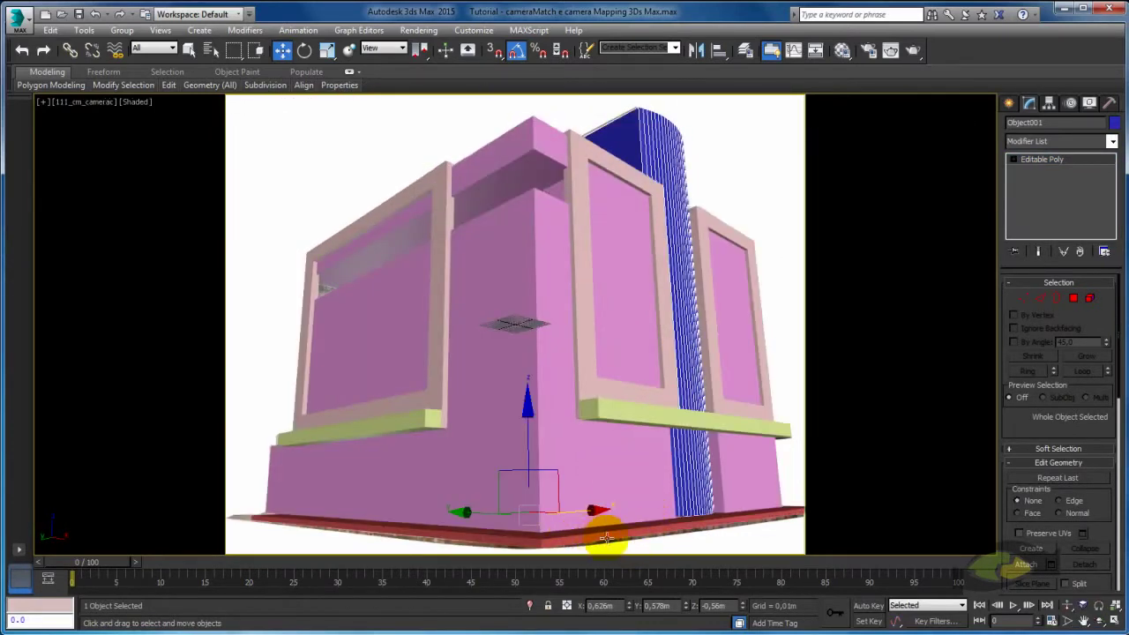
Move the floor plane up the building, then back down to its base
{"action": "left_click", "coordinate": [578, 538]}
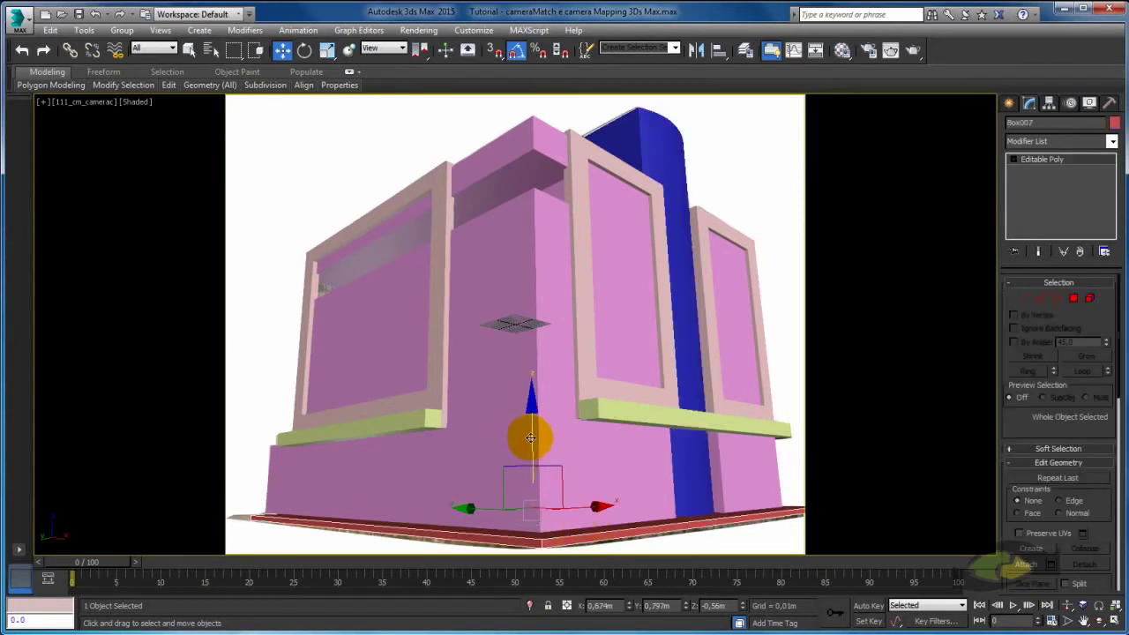
{"action": "mouse_move", "coordinate": [529, 433]}
{"action": "left_mouse_down"}
{"action": "mouse_move", "coordinate": [539, 463]}
{"action": "mouse_move", "coordinate": [536, 327]}
{"action": "left_mouse_up"}
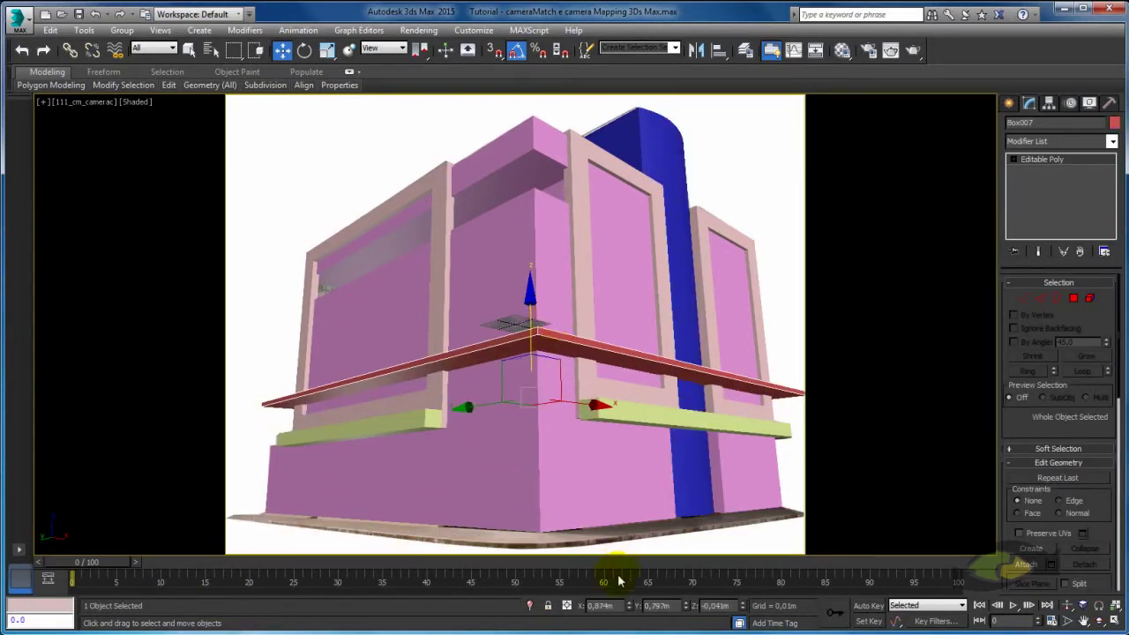
{"action": "left_click_drag", "start_coordinate": [555, 548], "coordinate": [617, 520]}
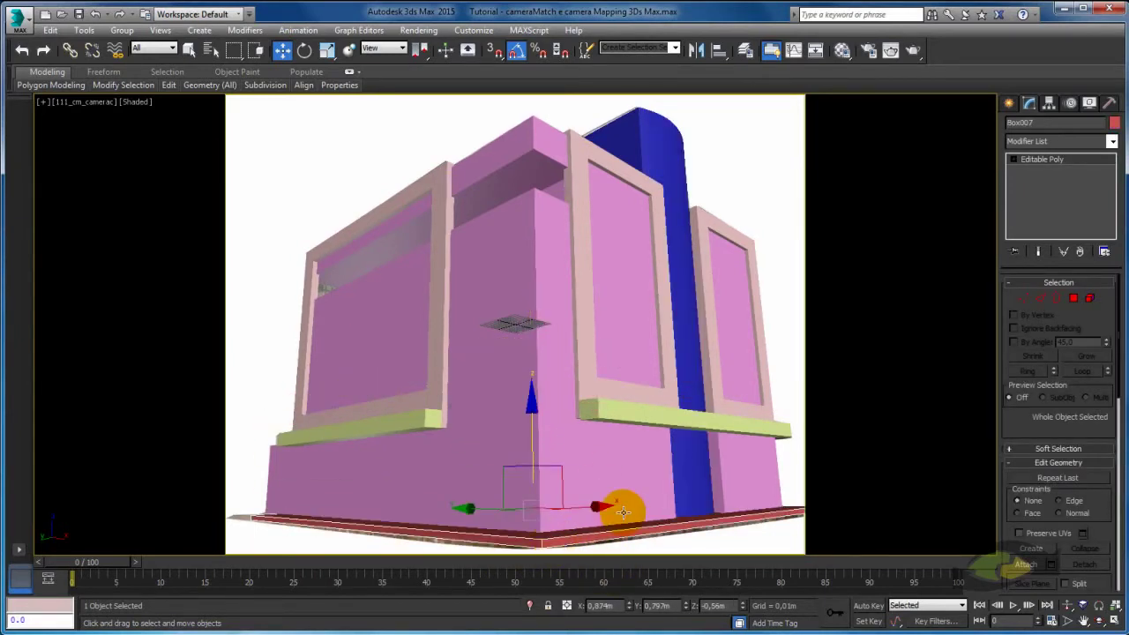
In Perspective view, select the red base slab's front corner edge in Edge mode
{"action": "key", "text": "p"}
{"action": "middle_click_drag", "start_coordinate": [647, 454], "coordinate": [693, 299], "text": "alt"}
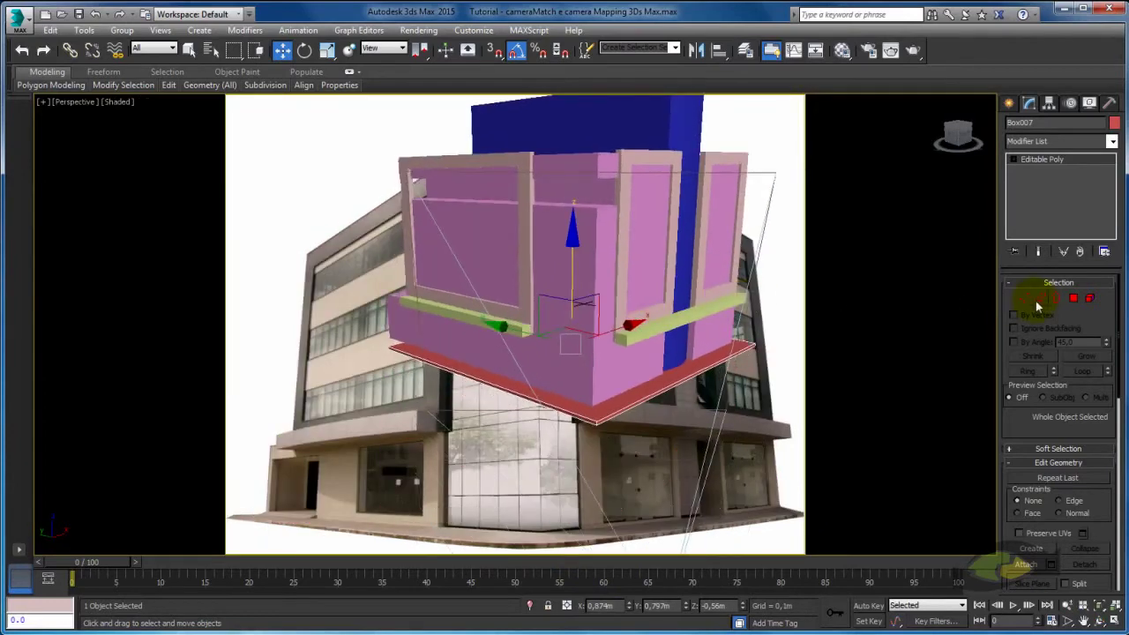
{"action": "left_click", "coordinate": [1038, 299]}
{"action": "middle_click_drag", "start_coordinate": [680, 416], "coordinate": [546, 500], "text": "alt"}
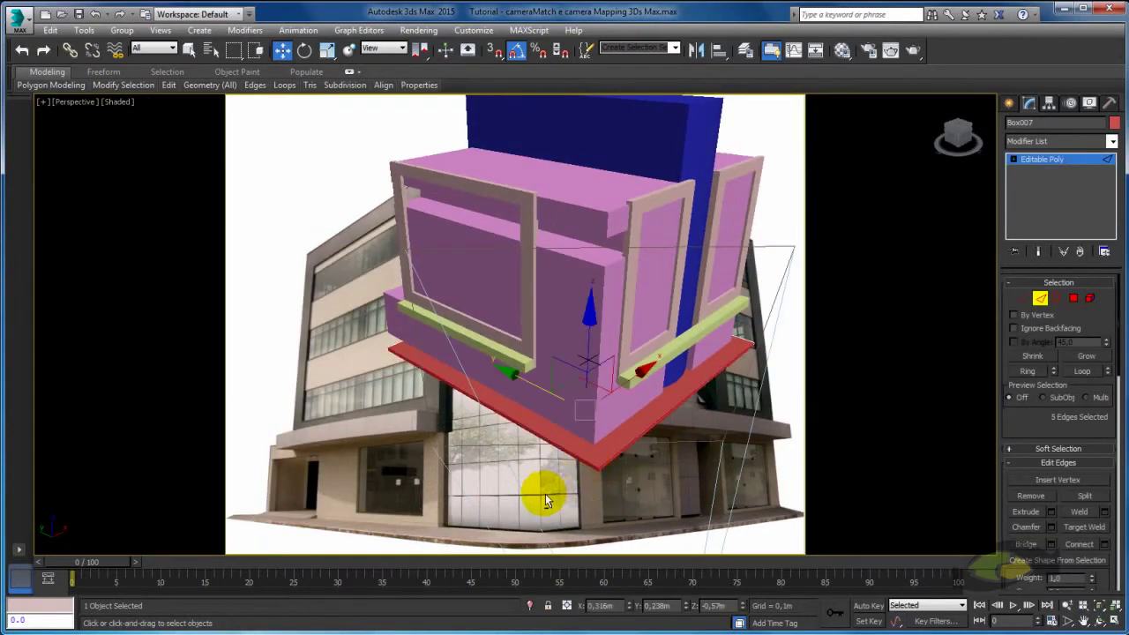
{"action": "left_click", "coordinate": [635, 425]}
Chamfer the base corner 0.243 m with 13 segments and check it through the camera
{"action": "left_click", "coordinate": [1050, 526]}
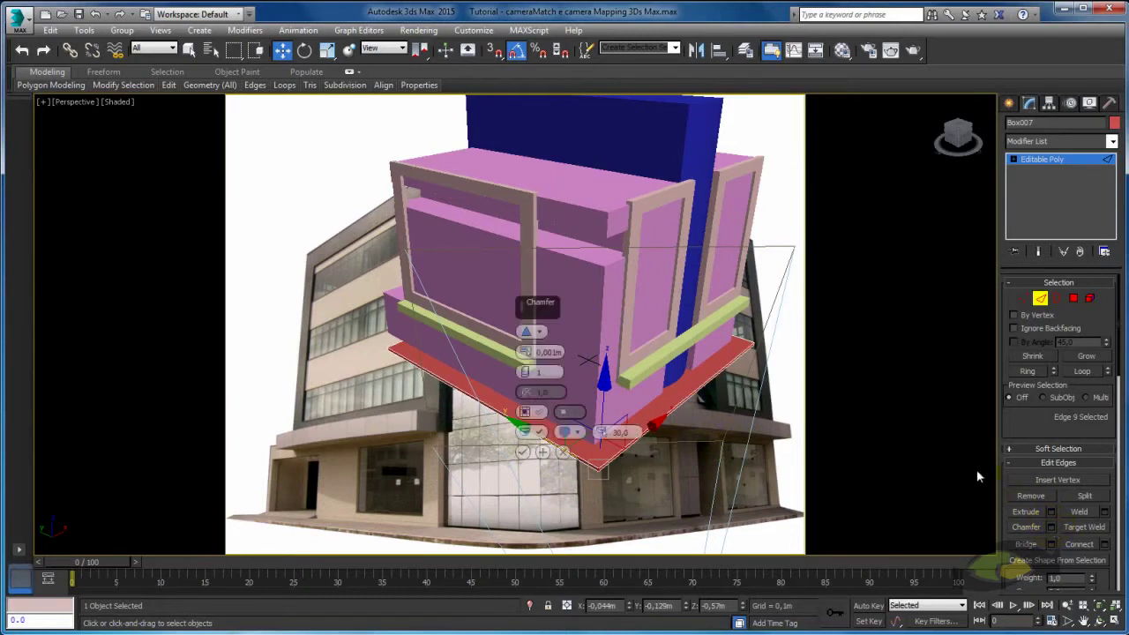
{"action": "left_click_drag", "start_coordinate": [526, 351], "coordinate": [509, 108]}
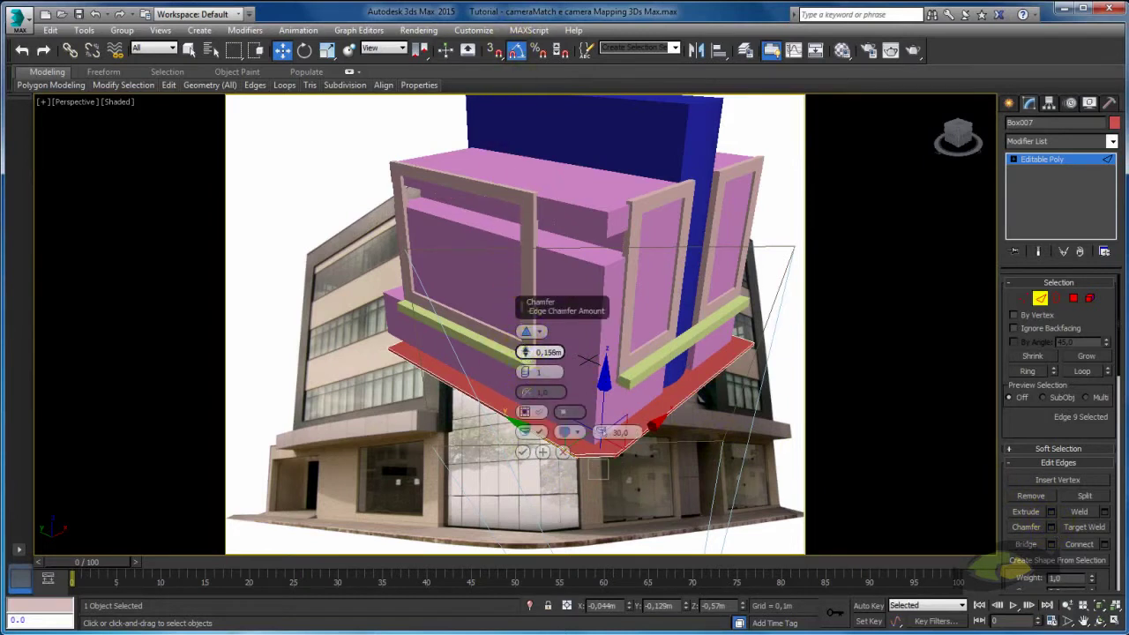
{"action": "mouse_move", "coordinate": [525, 371]}
{"action": "left_mouse_down"}
{"action": "mouse_move", "coordinate": [511, 88]}
{"action": "mouse_move", "coordinate": [535, 181]}
{"action": "left_mouse_up"}
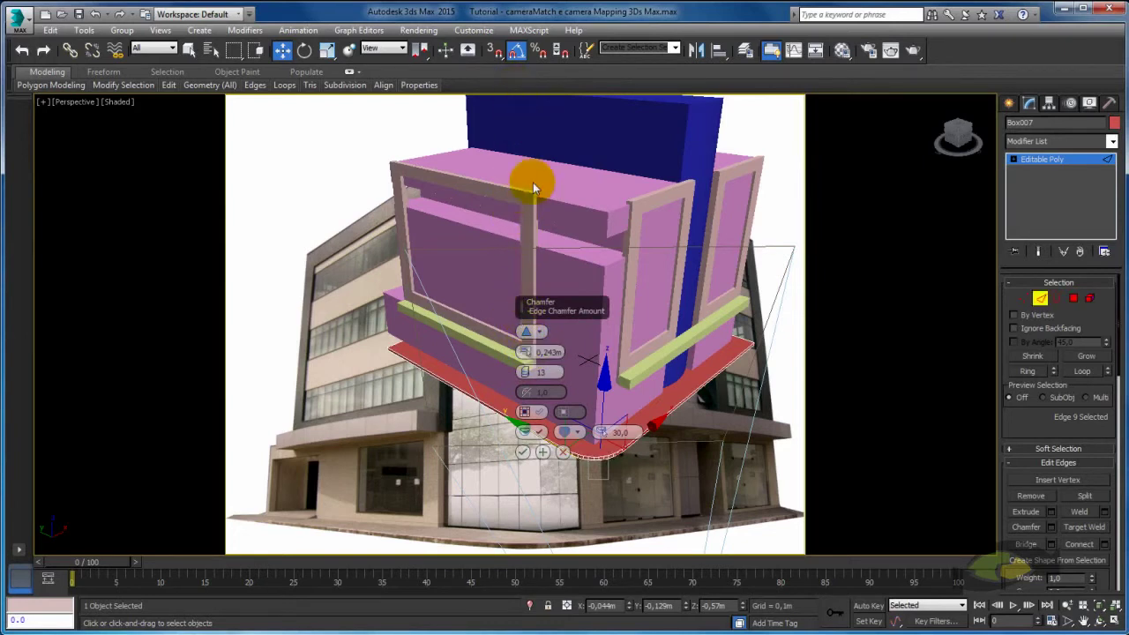
{"action": "left_click", "coordinate": [522, 452]}
{"action": "left_click", "coordinate": [1100, 187]}
{"action": "key", "text": "c"}
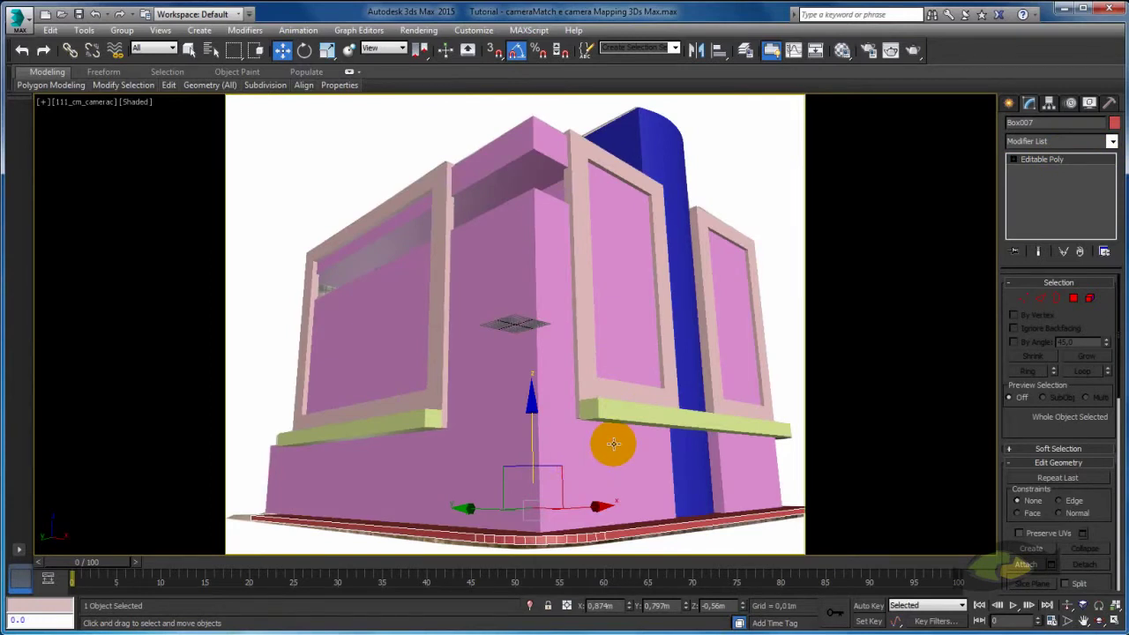
{"action": "left_click", "coordinate": [398, 277]}
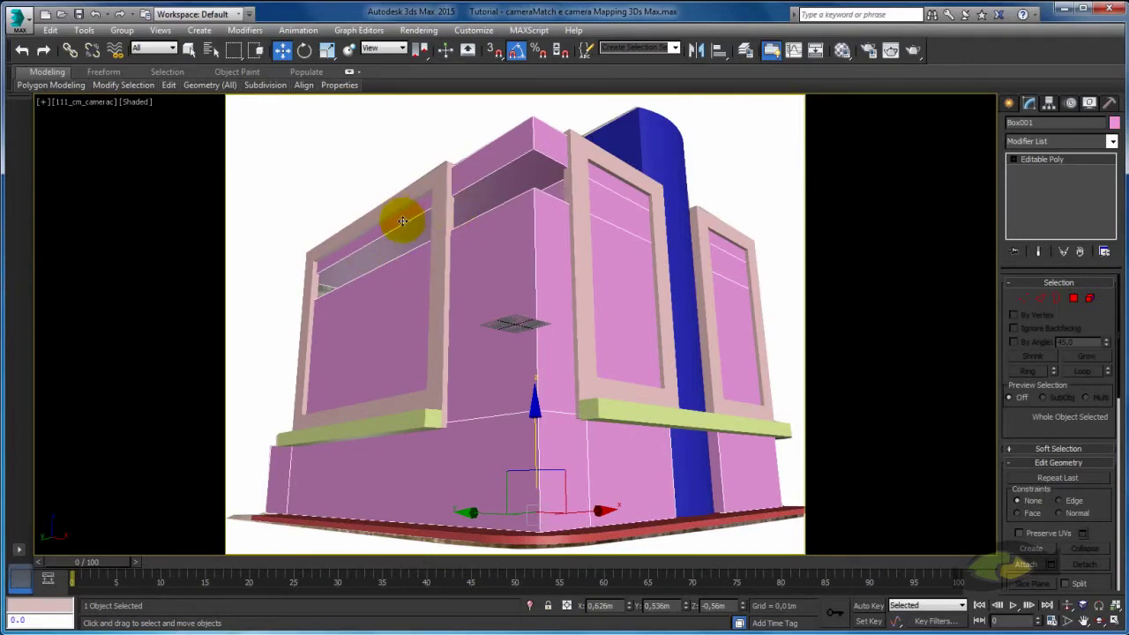
Hide four building boxes to compare with the photo, then unhide them all
{"action": "left_click_drag", "start_coordinate": [258, 161], "coordinate": [502, 330]}
{"action": "right_click", "coordinate": [481, 302]}
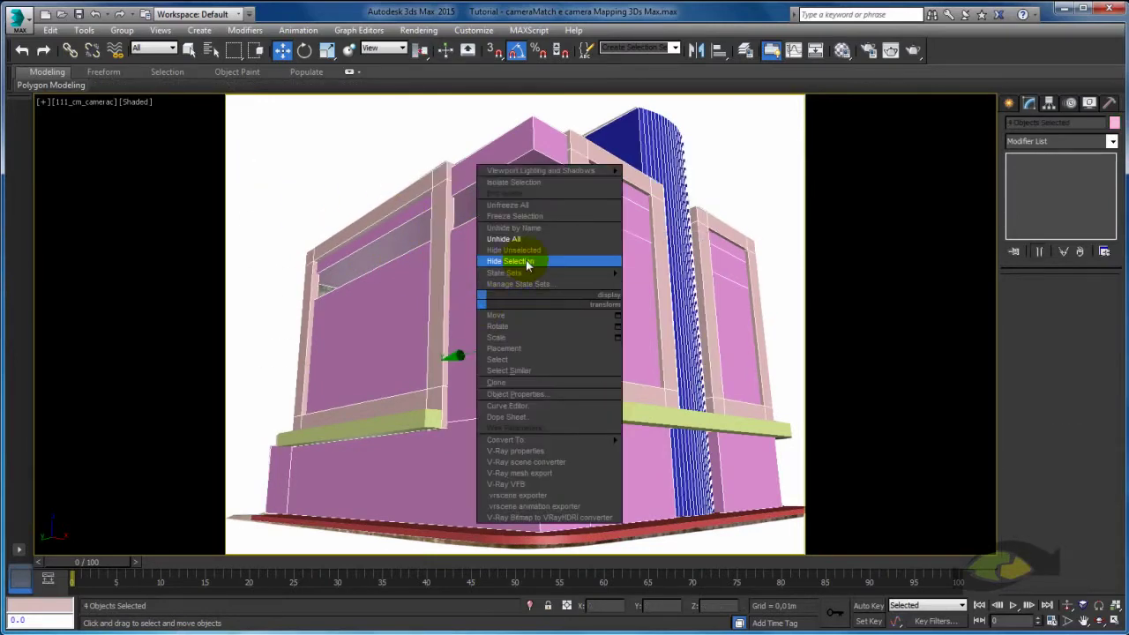
{"action": "left_click", "coordinate": [520, 262]}
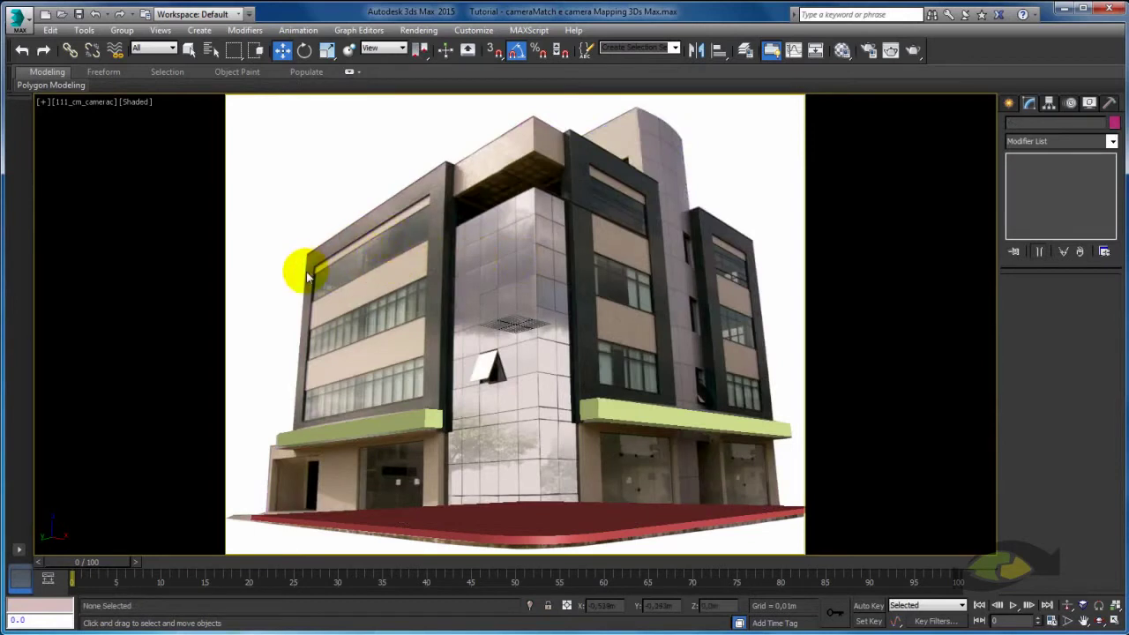
{"action": "right_click", "coordinate": [509, 190]}
{"action": "left_click", "coordinate": [542, 203]}
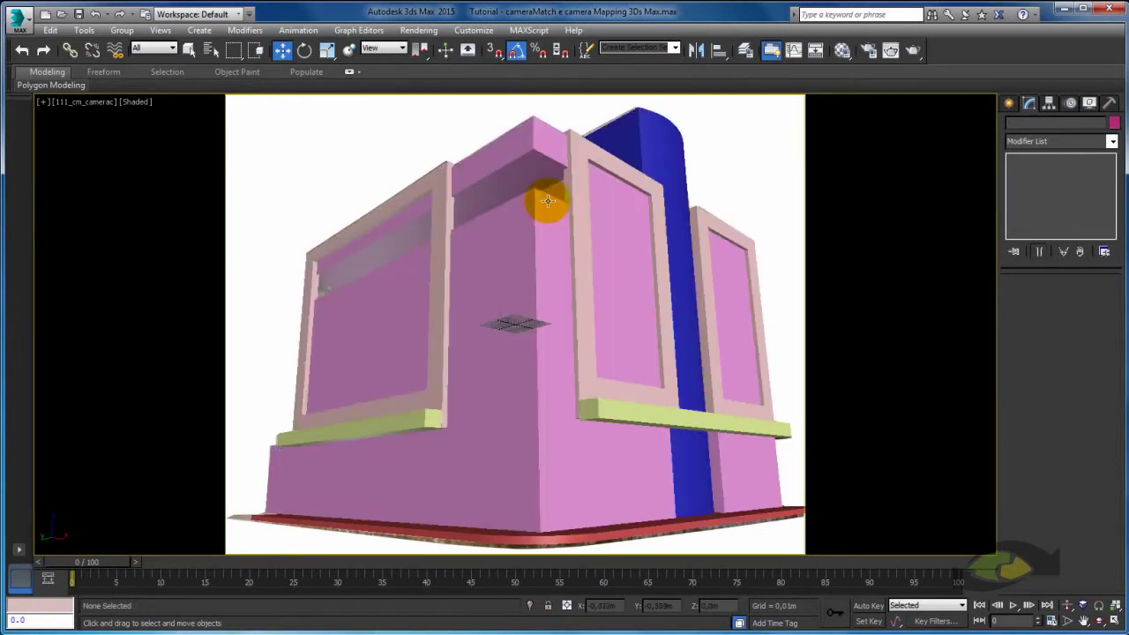
Connect Box001's vertical edges to add a horizontal edge loop around the box
{"action": "left_click", "coordinate": [498, 253]}
{"action": "key", "text": "shift+z"}
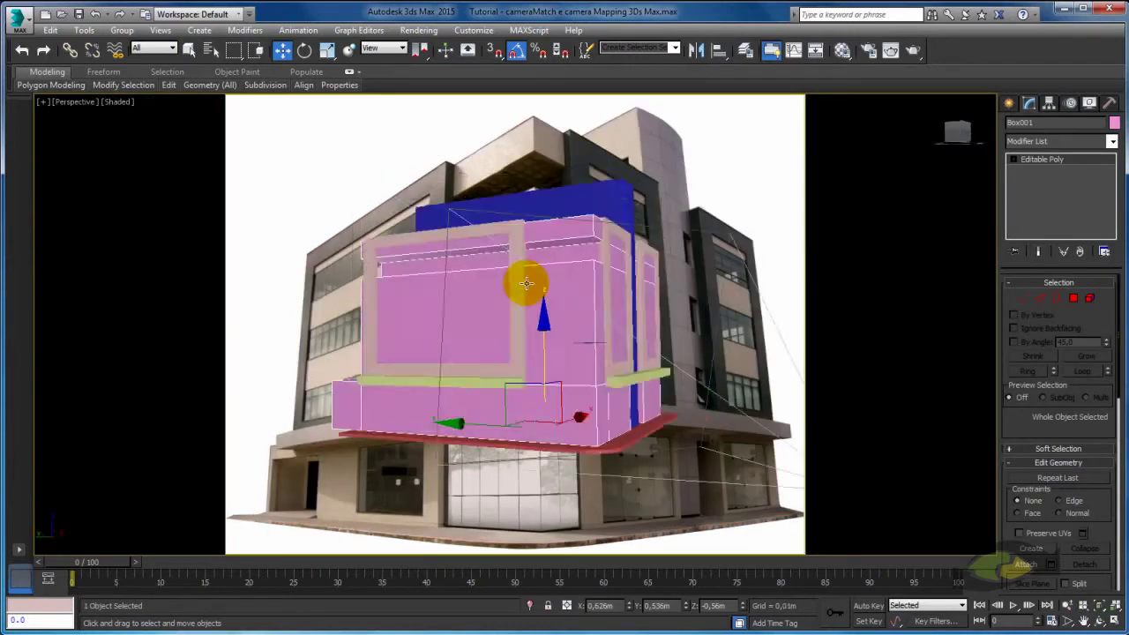
{"action": "left_click", "coordinate": [1039, 298]}
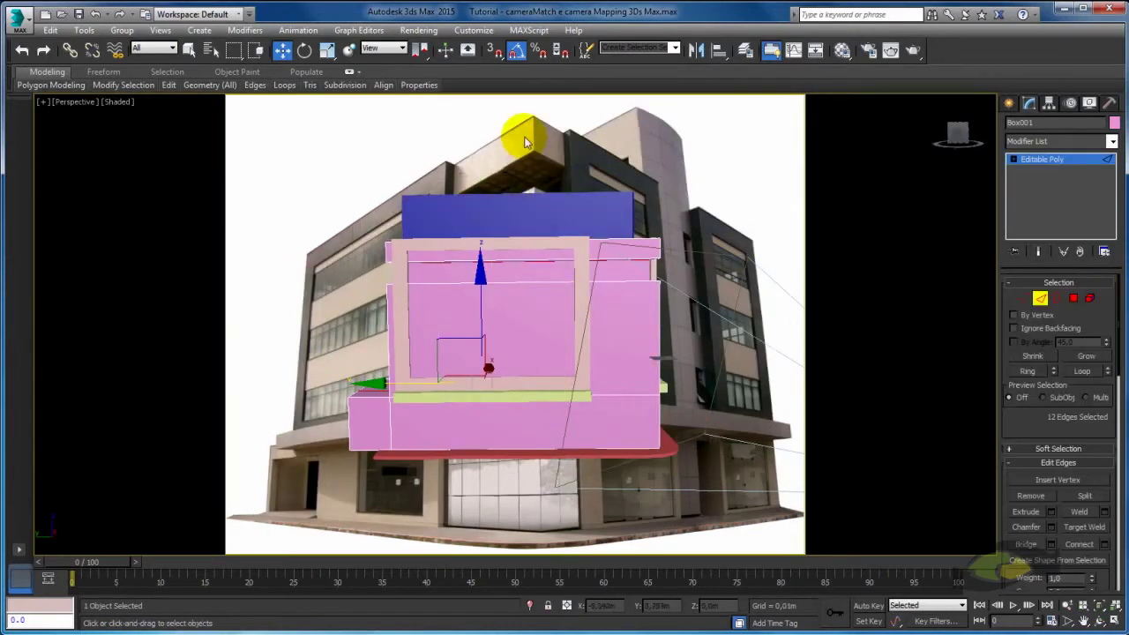
{"action": "left_click_drag", "start_coordinate": [517, 139], "coordinate": [516, 520]}
{"action": "left_click", "coordinate": [1077, 535]}
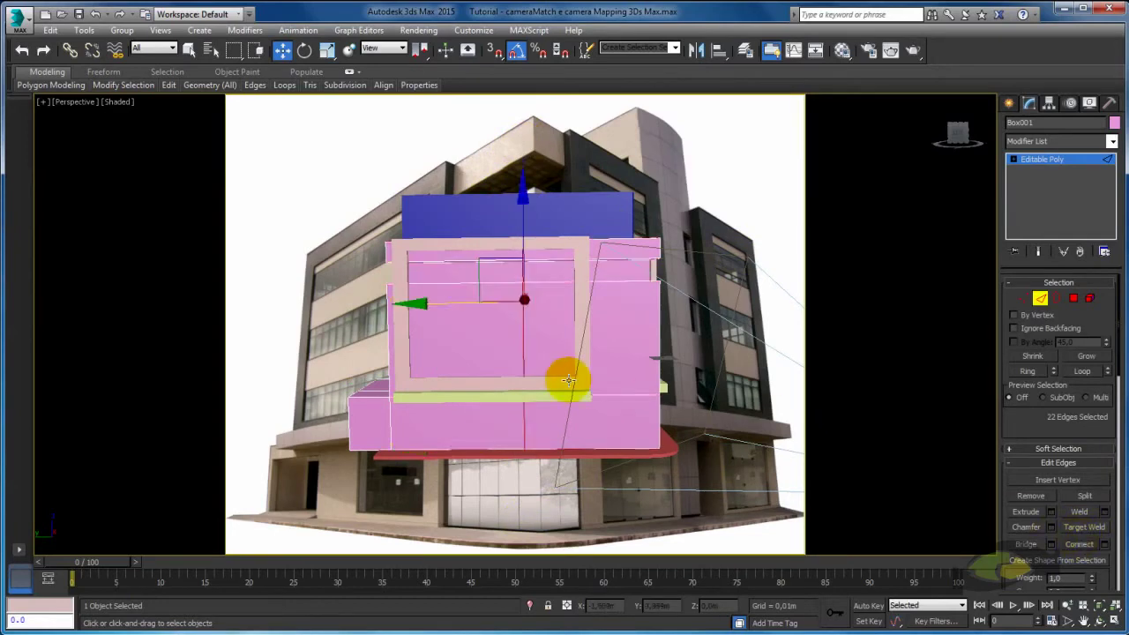
{"action": "left_click", "coordinate": [1040, 298]}
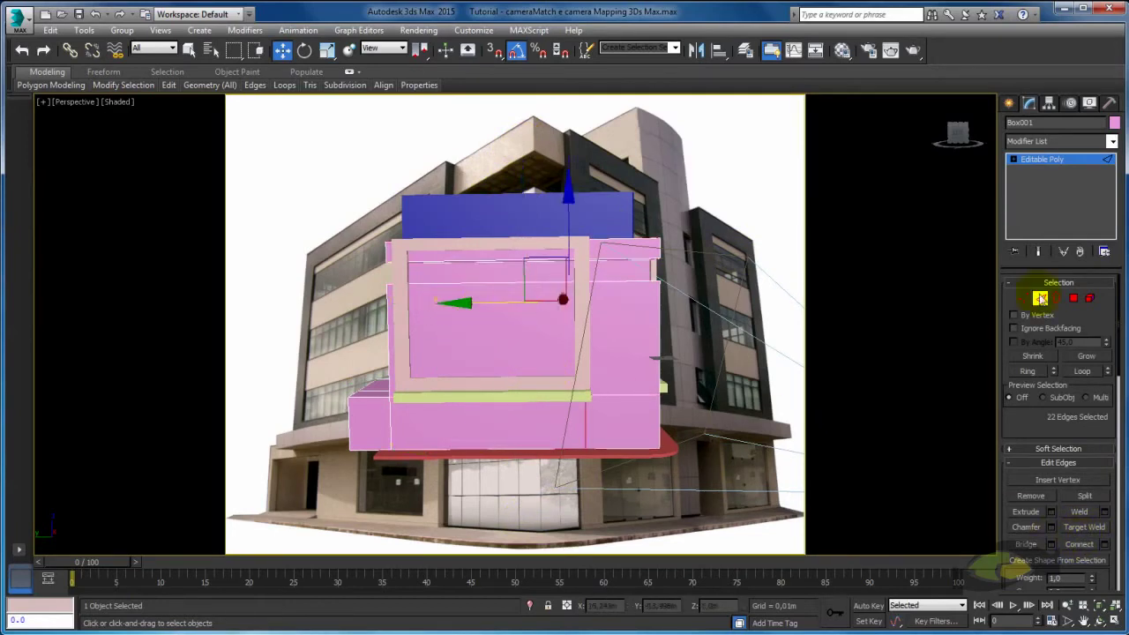
{"action": "left_click", "coordinate": [1073, 300]}
Select the upper window band's polygon strip and review the box through the camera
{"action": "scroll", "coordinate": [590, 304], "scroll_direction": "up", "scroll_amount": 5}
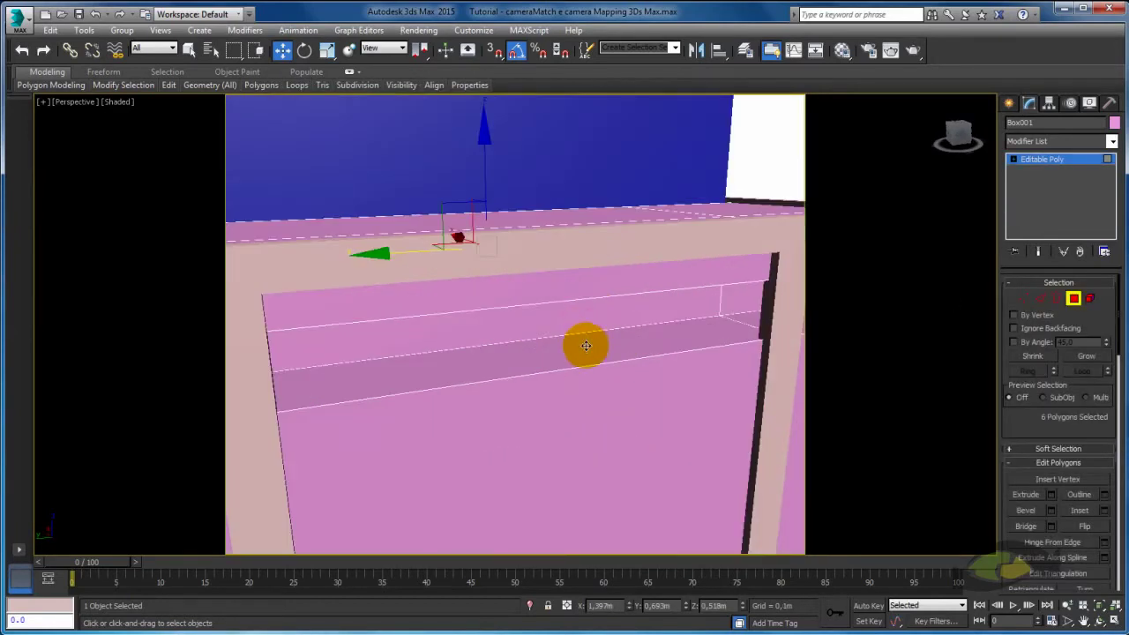
{"action": "middle_click_drag", "start_coordinate": [585, 340], "coordinate": [612, 282], "text": "alt"}
{"action": "left_click", "coordinate": [612, 284], "text": "ctrl"}
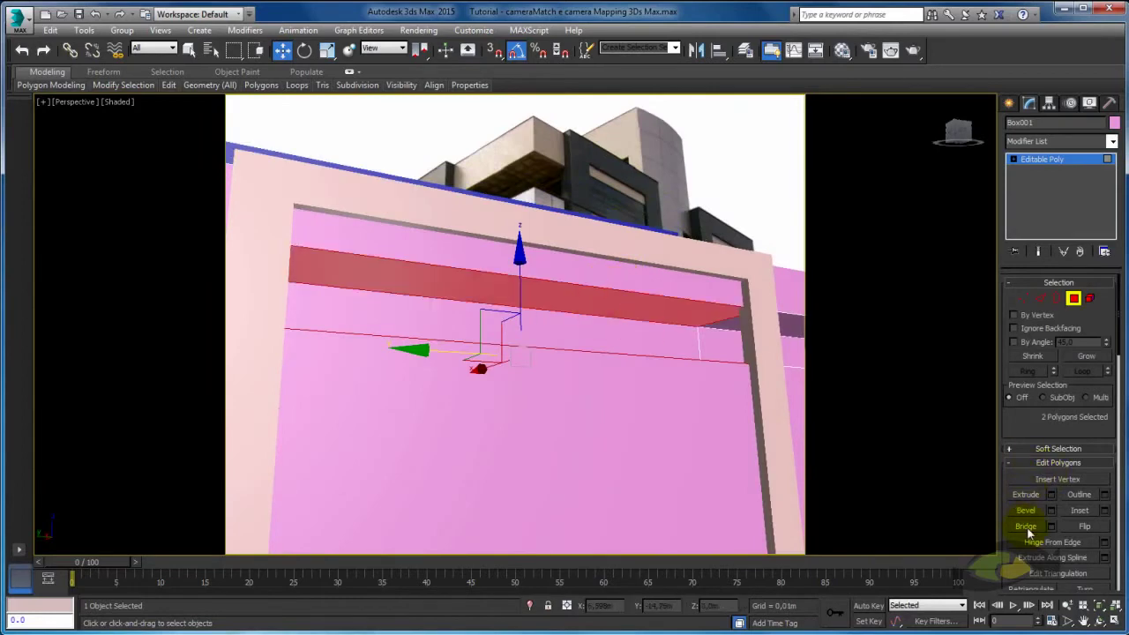
{"action": "middle_click_drag", "start_coordinate": [768, 391], "coordinate": [662, 409], "text": "alt"}
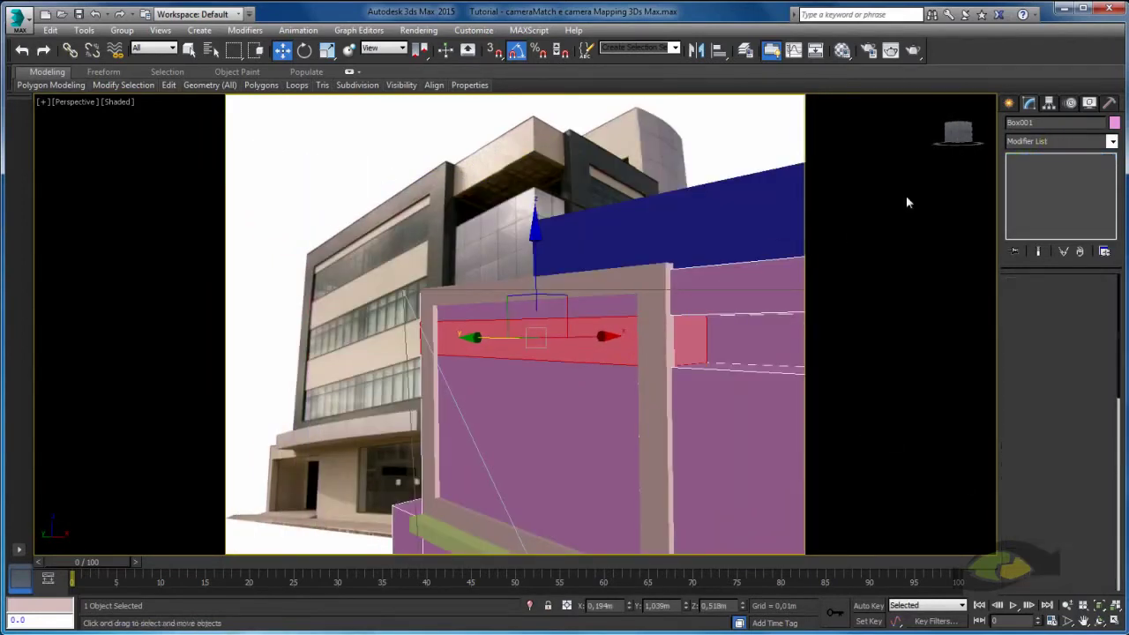
{"action": "key", "text": "4"}
{"action": "mouse_move", "coordinate": [908, 203]}
{"action": "middle_mouse_down", "text": "alt"}
{"action": "mouse_move", "coordinate": [550, 239]}
{"action": "mouse_move", "coordinate": [645, 311]}
{"action": "middle_mouse_up", "text": "alt"}
{"action": "key", "text": "c"}
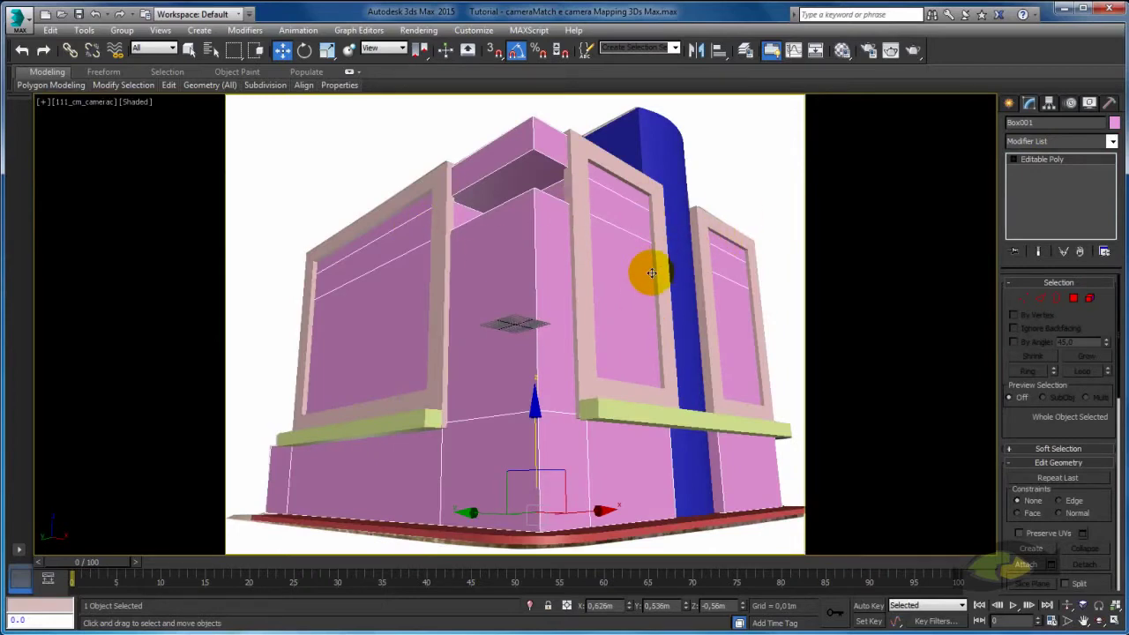
Adjust four vertices of the red base Box007 in Vertex mode
{"action": "key", "text": "p"}
{"action": "mouse_move", "coordinate": [642, 276]}
{"action": "middle_mouse_down", "text": "alt"}
{"action": "mouse_move", "coordinate": [658, 312]}
{"action": "mouse_move", "coordinate": [509, 325]}
{"action": "middle_mouse_up", "text": "alt"}
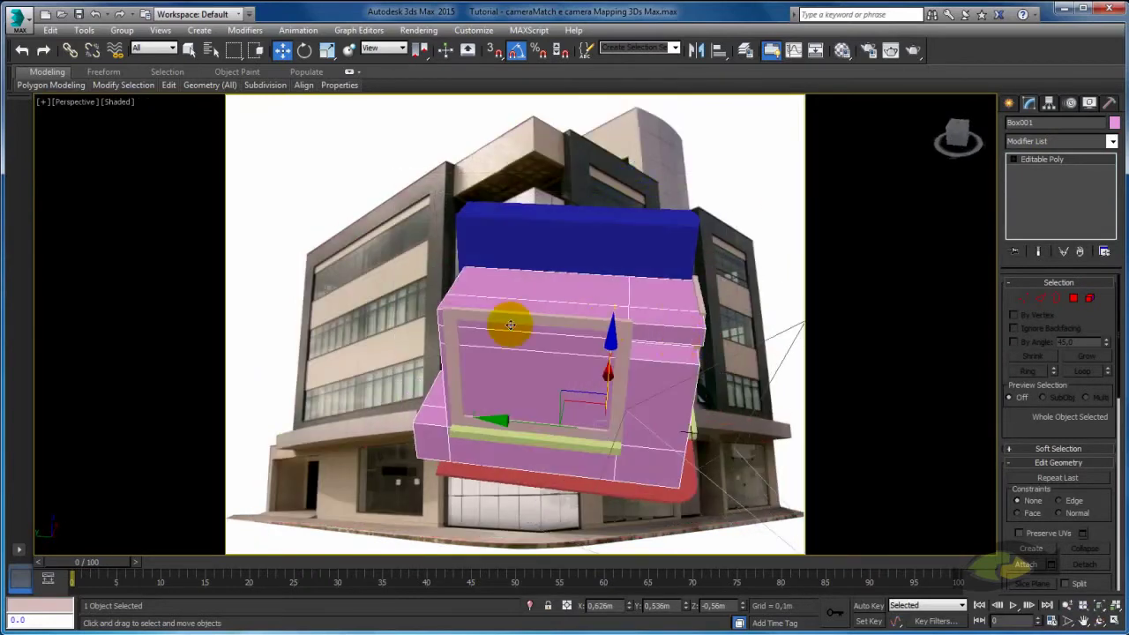
{"action": "mouse_move", "coordinate": [599, 303]}
{"action": "middle_mouse_down", "text": "alt"}
{"action": "mouse_move", "coordinate": [559, 264]}
{"action": "mouse_move", "coordinate": [524, 267]}
{"action": "middle_mouse_up", "text": "alt"}
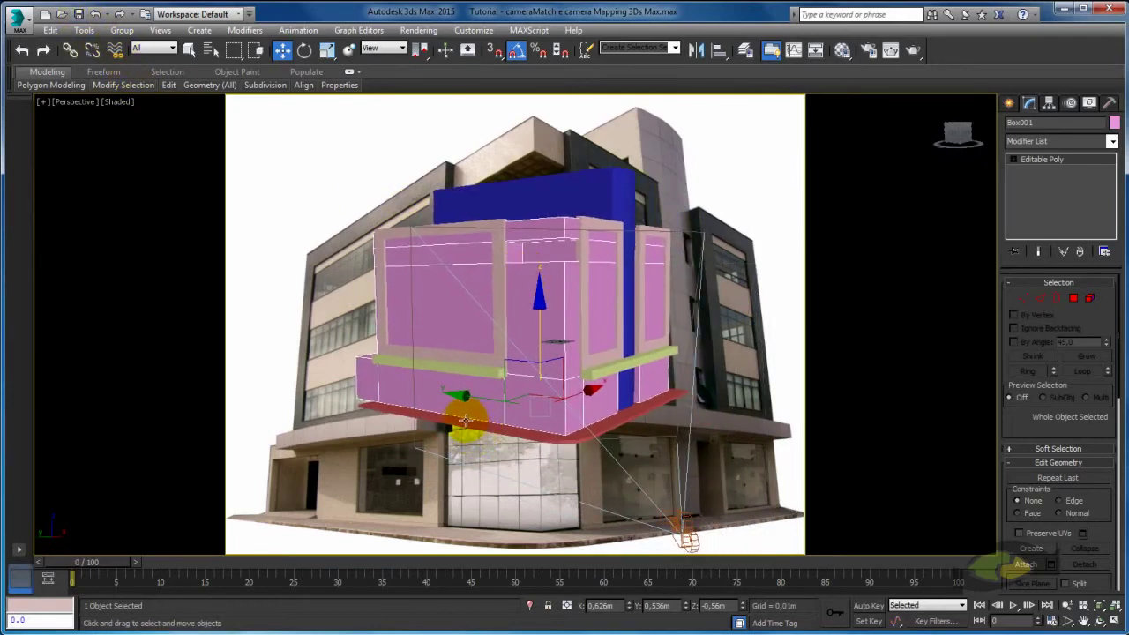
{"action": "mouse_move", "coordinate": [465, 420]}
{"action": "middle_mouse_down", "text": "alt"}
{"action": "mouse_move", "coordinate": [592, 428]}
{"action": "mouse_move", "coordinate": [453, 441]}
{"action": "middle_mouse_up", "text": "alt"}
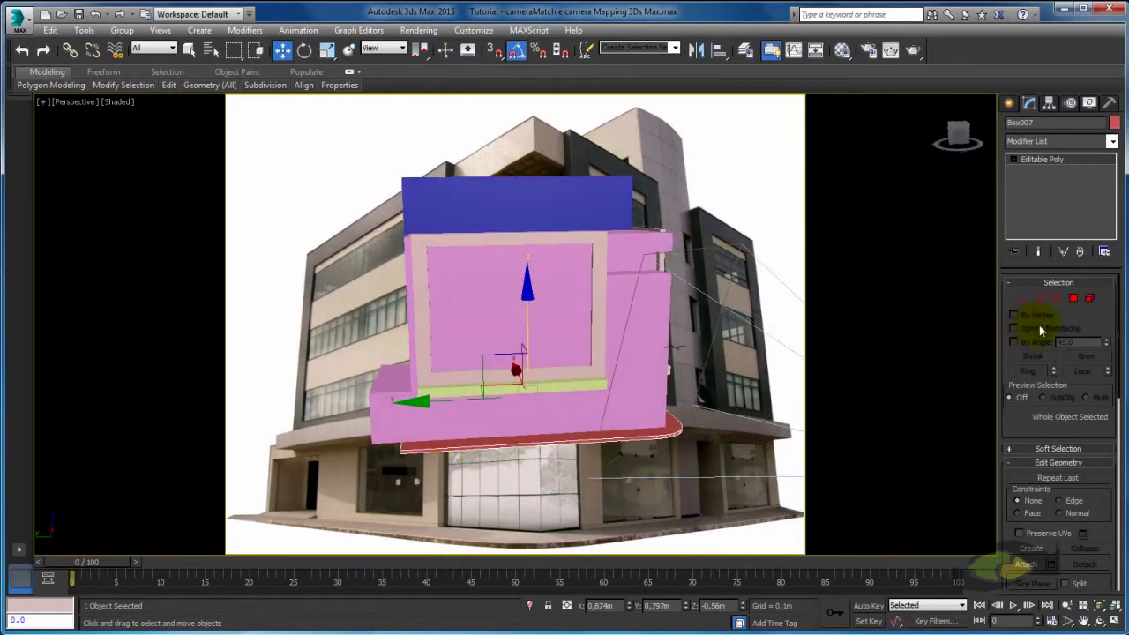
{"action": "left_click", "coordinate": [1023, 298]}
{"action": "left_click", "coordinate": [638, 295]}
{"action": "mouse_move", "coordinate": [463, 495]}
{"action": "left_mouse_down"}
{"action": "mouse_move", "coordinate": [352, 416]}
{"action": "mouse_move", "coordinate": [301, 408]}
{"action": "left_mouse_up"}
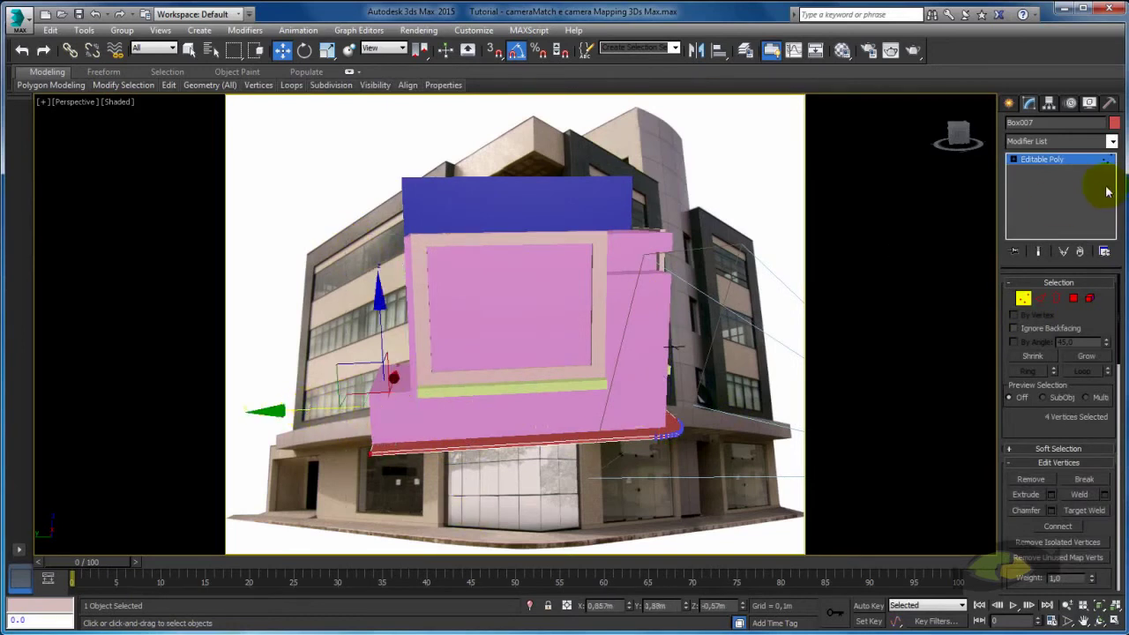
{"action": "left_click", "coordinate": [1026, 159]}
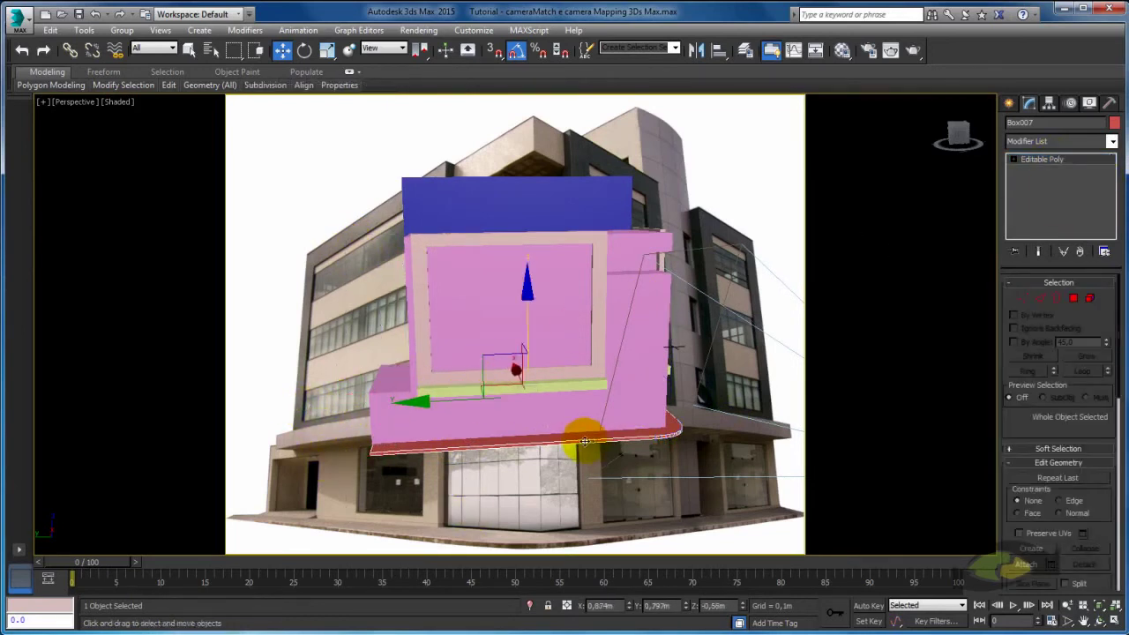
Attach the pink box, blue tower and frame pieces to Box007 and check it through the camera
{"action": "left_click", "coordinate": [1028, 566]}
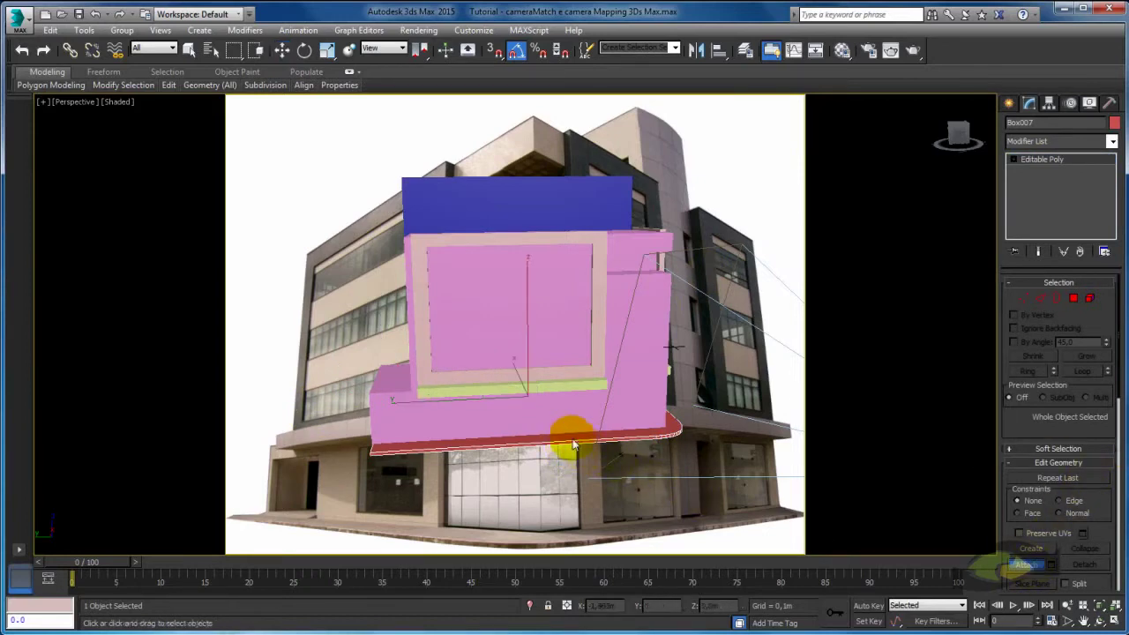
{"action": "left_click", "coordinate": [549, 385]}
{"action": "left_click", "coordinate": [564, 232]}
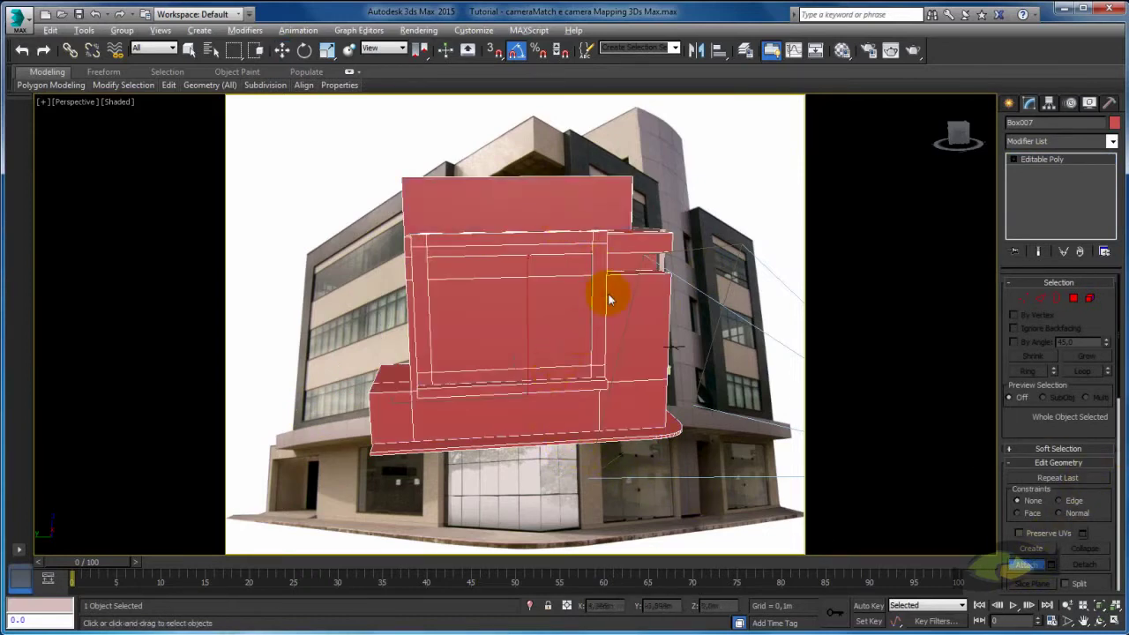
{"action": "left_click", "coordinate": [526, 248]}
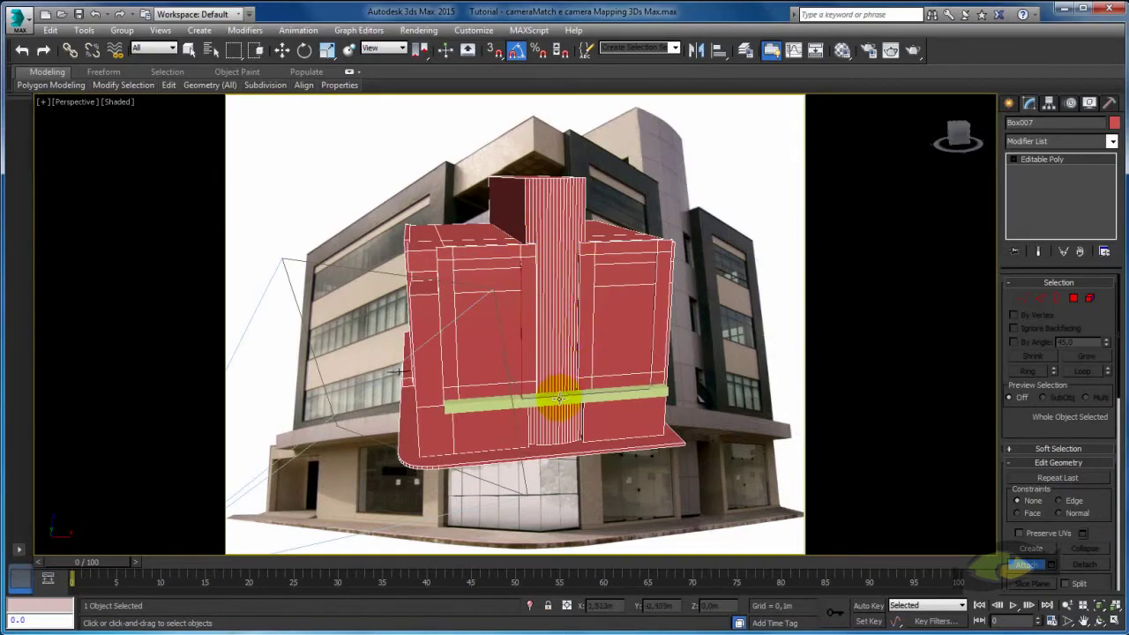
{"action": "key", "text": "w"}
{"action": "left_click_drag", "start_coordinate": [552, 354], "coordinate": [720, 346]}
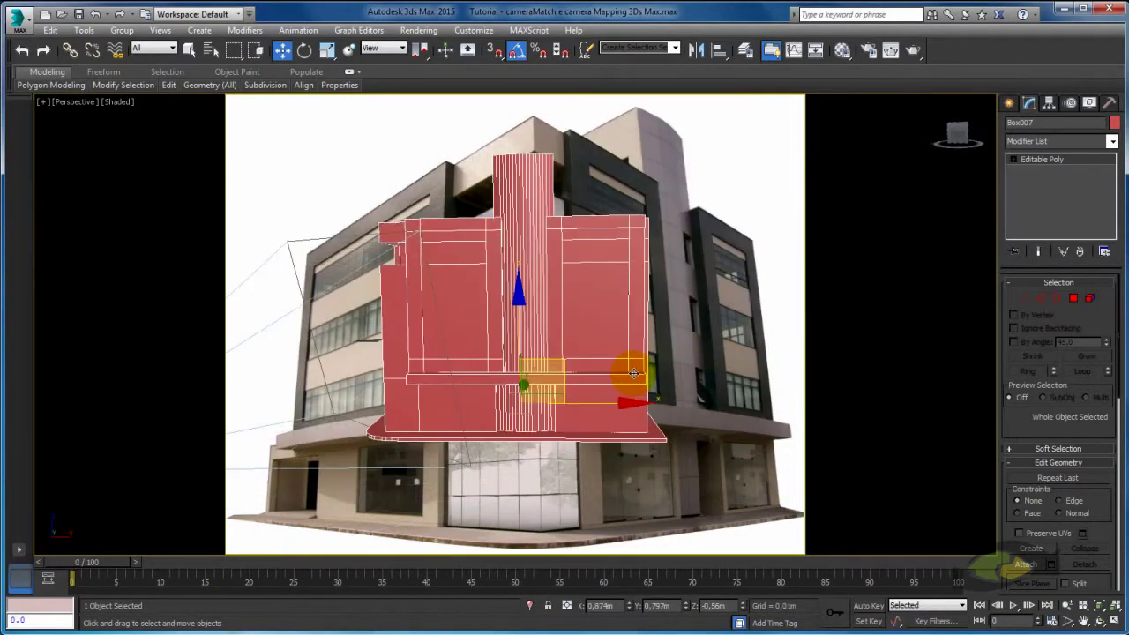
{"action": "key", "text": "c"}
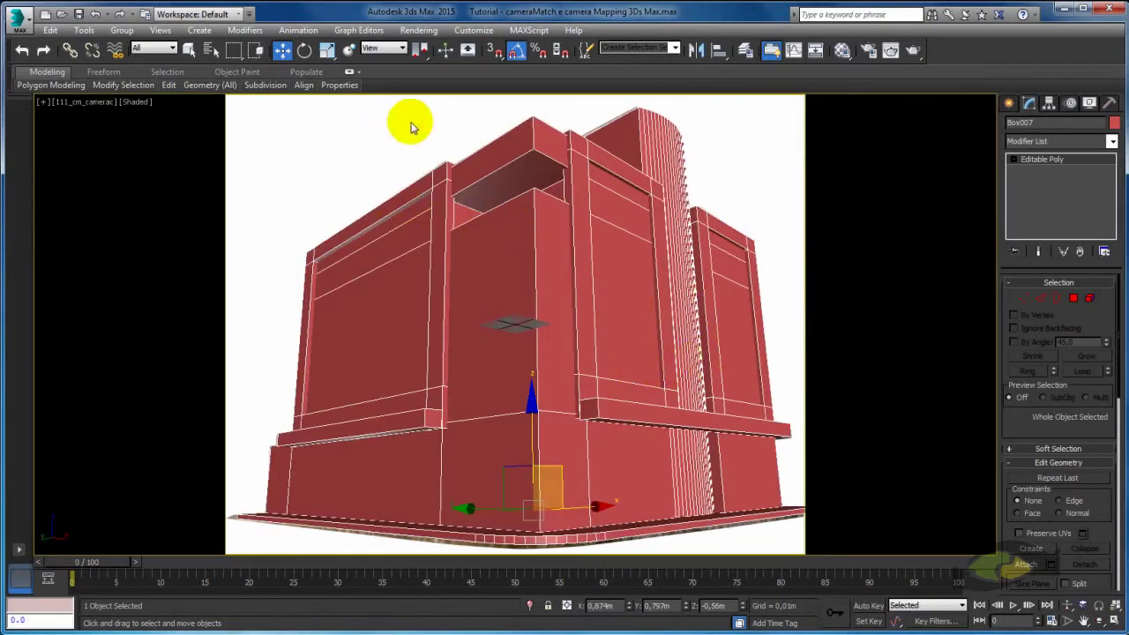
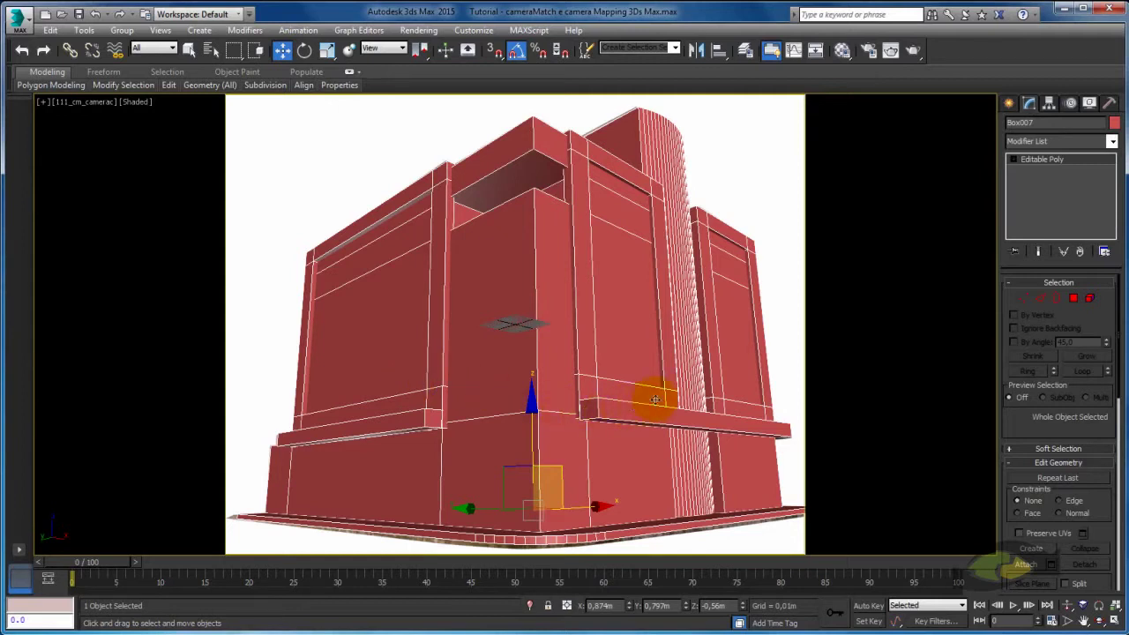
Switch to the Perspective view, orbit the building box, and scroll the Modifier List to the object-space modifiers
{"action": "key", "text": "p"}
{"action": "mouse_move", "coordinate": [704, 380]}
{"action": "middle_mouse_down", "text": "alt"}
{"action": "mouse_move", "coordinate": [658, 338]}
{"action": "mouse_move", "coordinate": [710, 287]}
{"action": "middle_mouse_up", "text": "alt"}
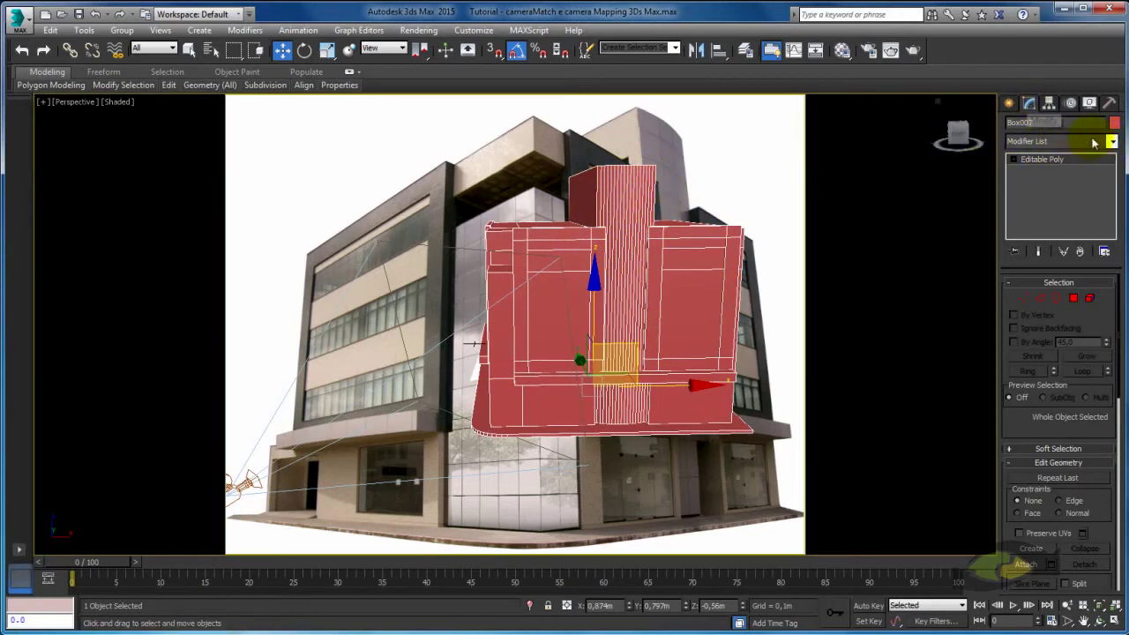
{"action": "left_click", "coordinate": [1113, 143]}
{"action": "scroll", "coordinate": [1111, 159], "scroll_direction": "down", "scroll_amount": 1}
{"action": "scroll", "coordinate": [1111, 159], "scroll_direction": "down", "scroll_amount": 2}
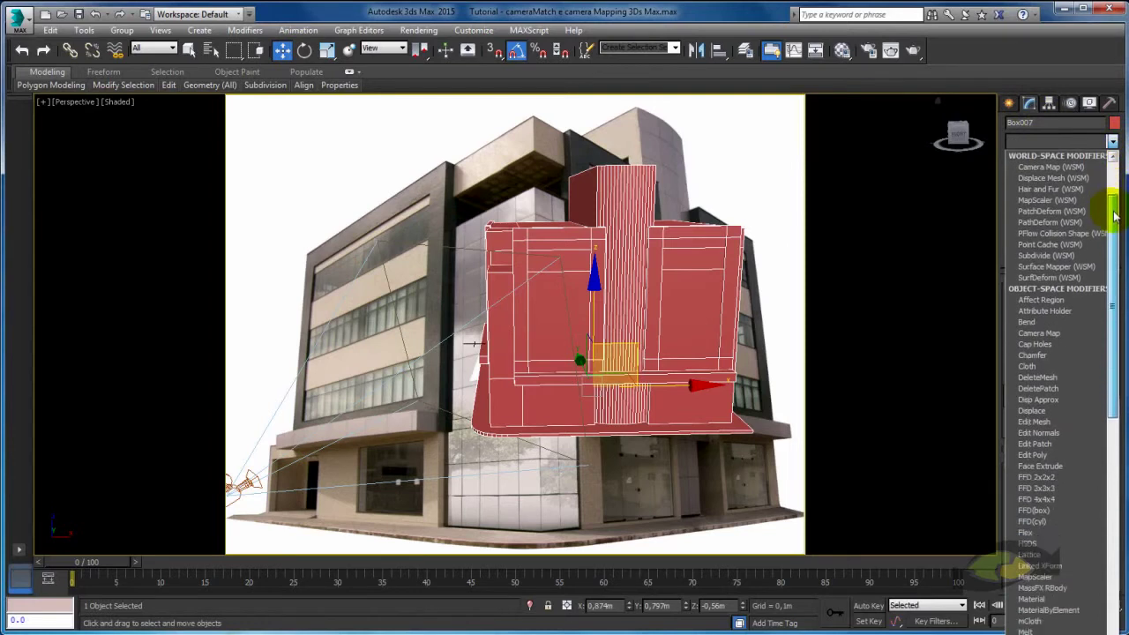
Add a Camera Map modifier to Box007 and pan to frame the box and camera
{"action": "left_click", "coordinate": [1040, 334]}
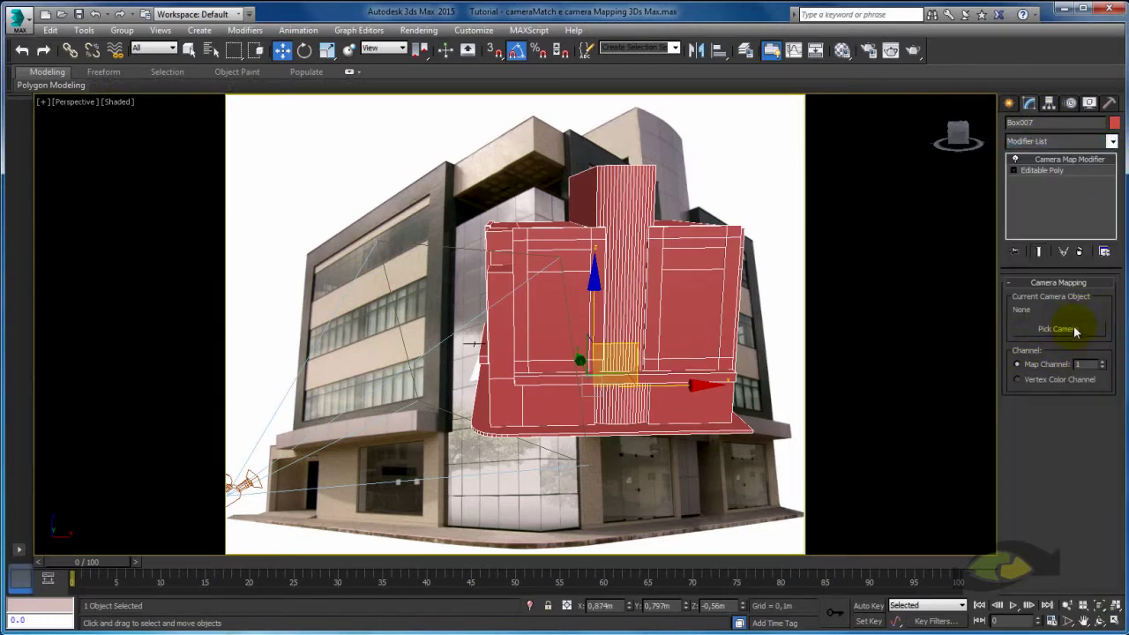
{"action": "mouse_move", "coordinate": [718, 338]}
{"action": "left_mouse_down"}
{"action": "mouse_move", "coordinate": [718, 315]}
{"action": "mouse_move", "coordinate": [789, 322]}
{"action": "left_mouse_up"}
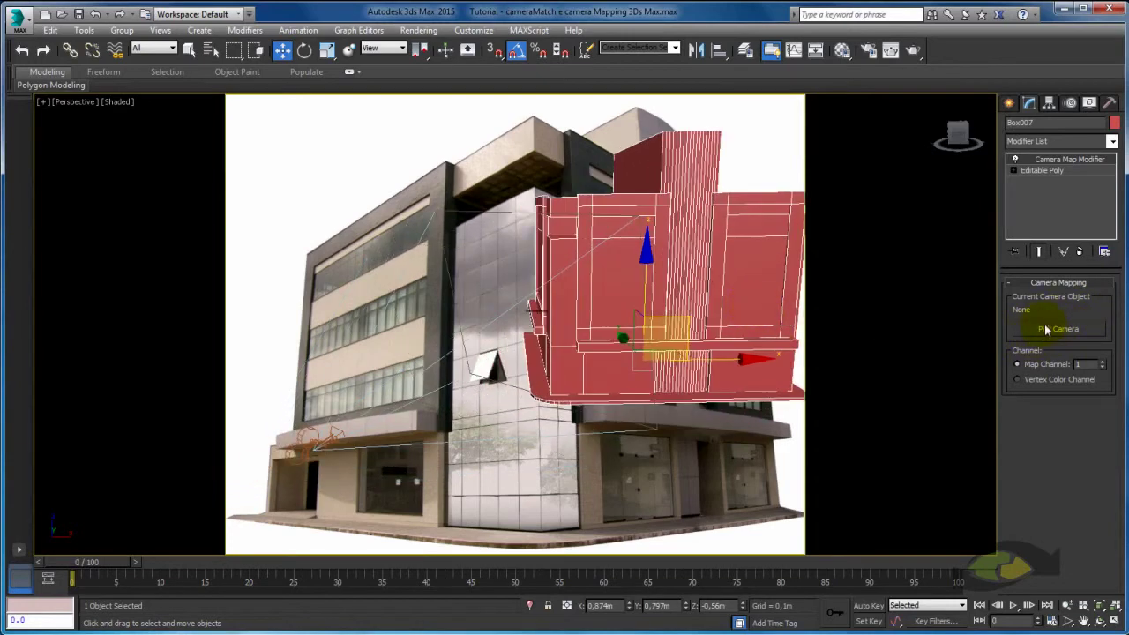
{"action": "middle_click_drag", "start_coordinate": [704, 251], "coordinate": [684, 233]}
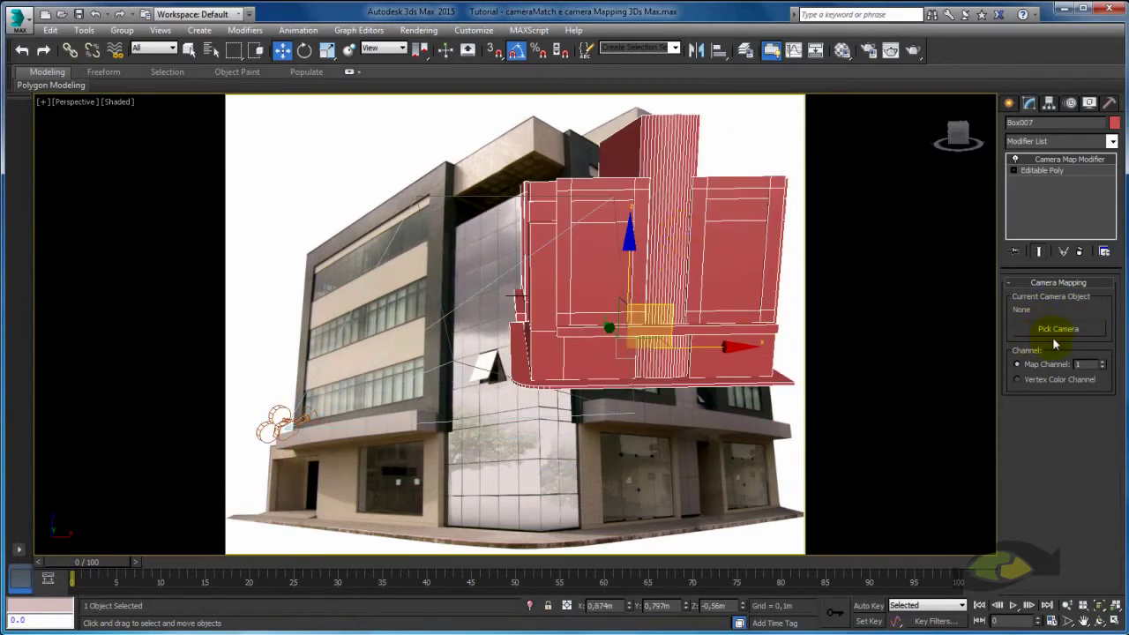
{"action": "left_click", "coordinate": [730, 147]}
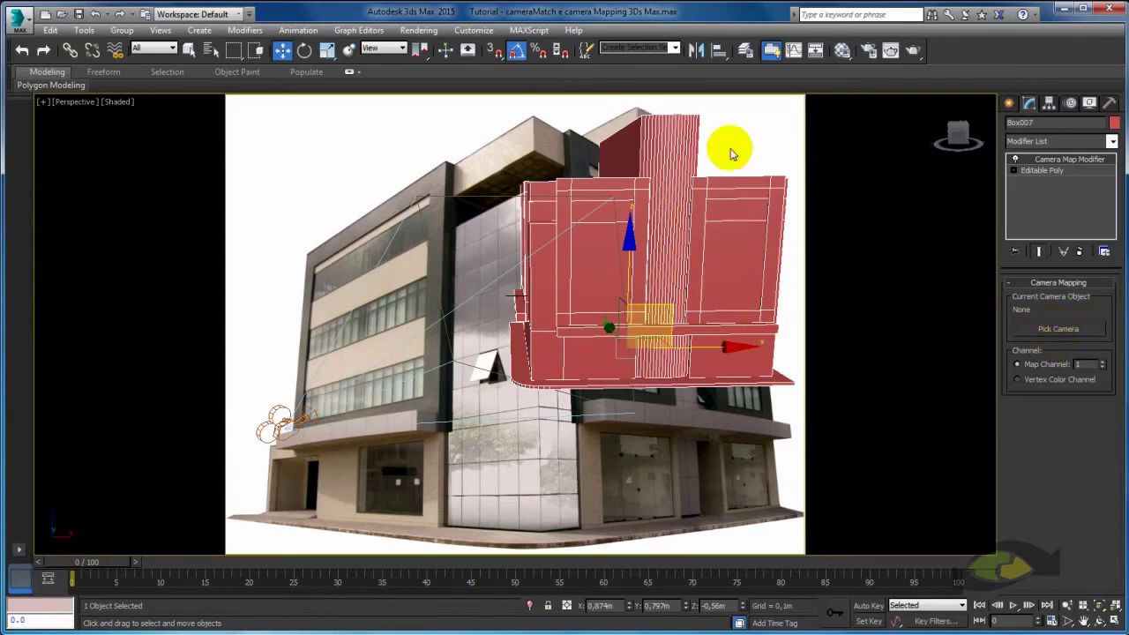
In the Material Editor, copy the building photo bitmap from material slot 1
{"action": "left_click", "coordinate": [842, 50]}
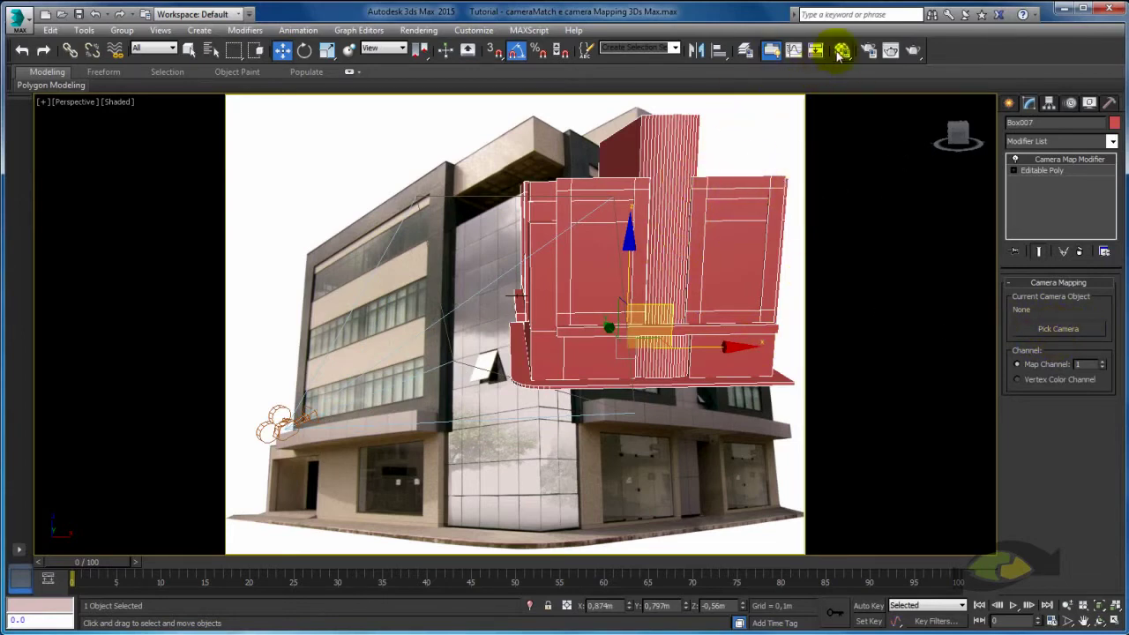
{"action": "left_click_drag", "start_coordinate": [621, 132], "coordinate": [277, 106]}
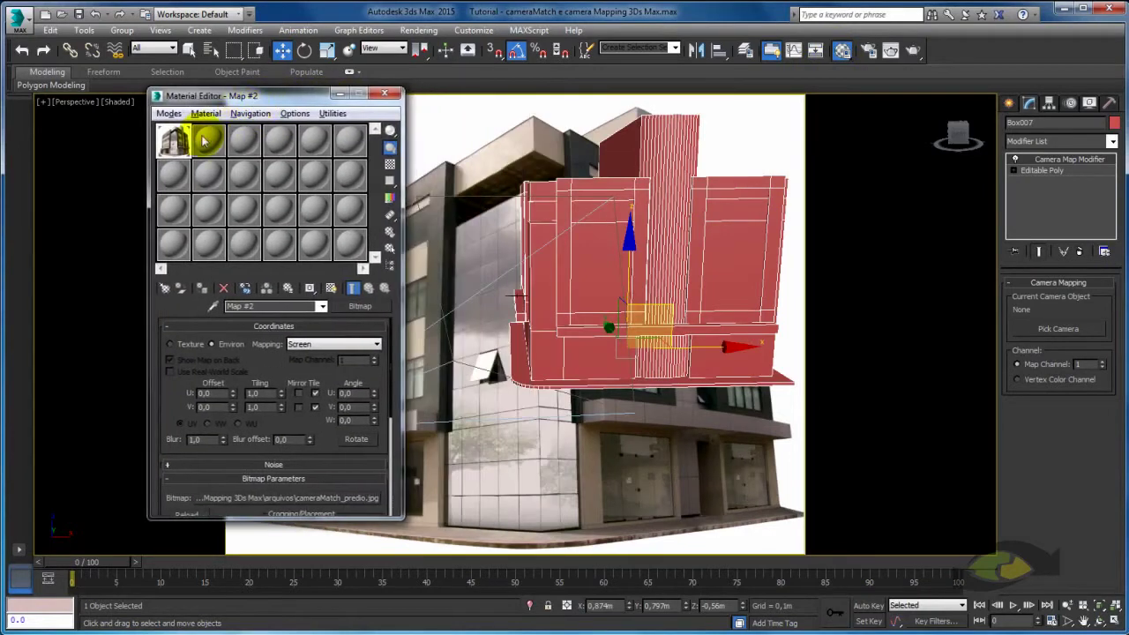
{"action": "left_click_drag", "start_coordinate": [173, 139], "coordinate": [708, 223]}
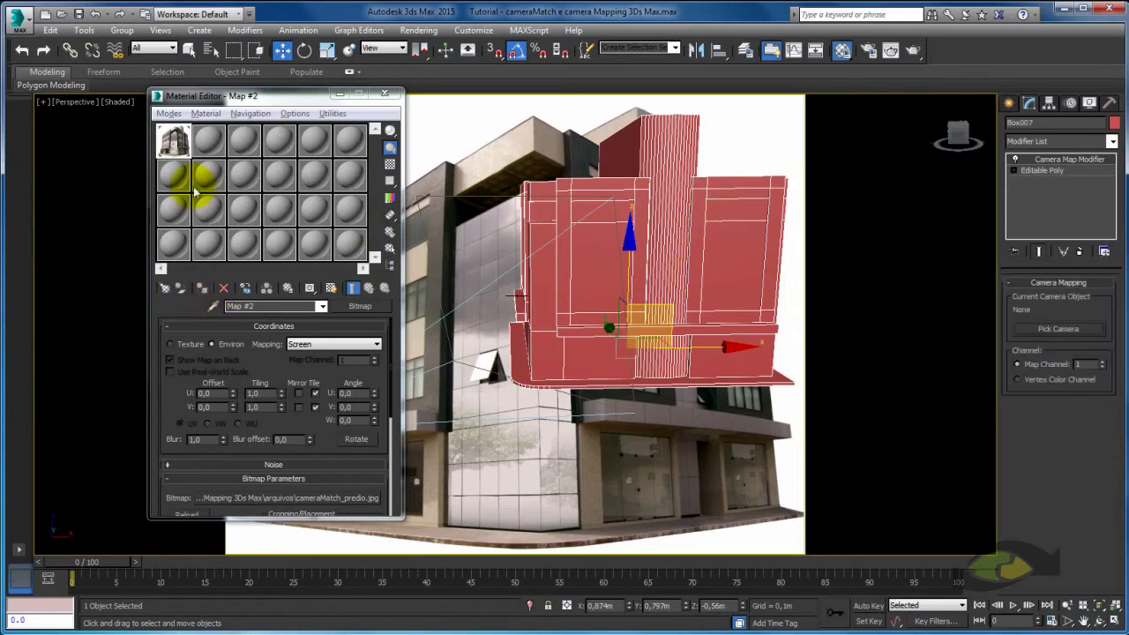
{"action": "left_click", "coordinate": [173, 142]}
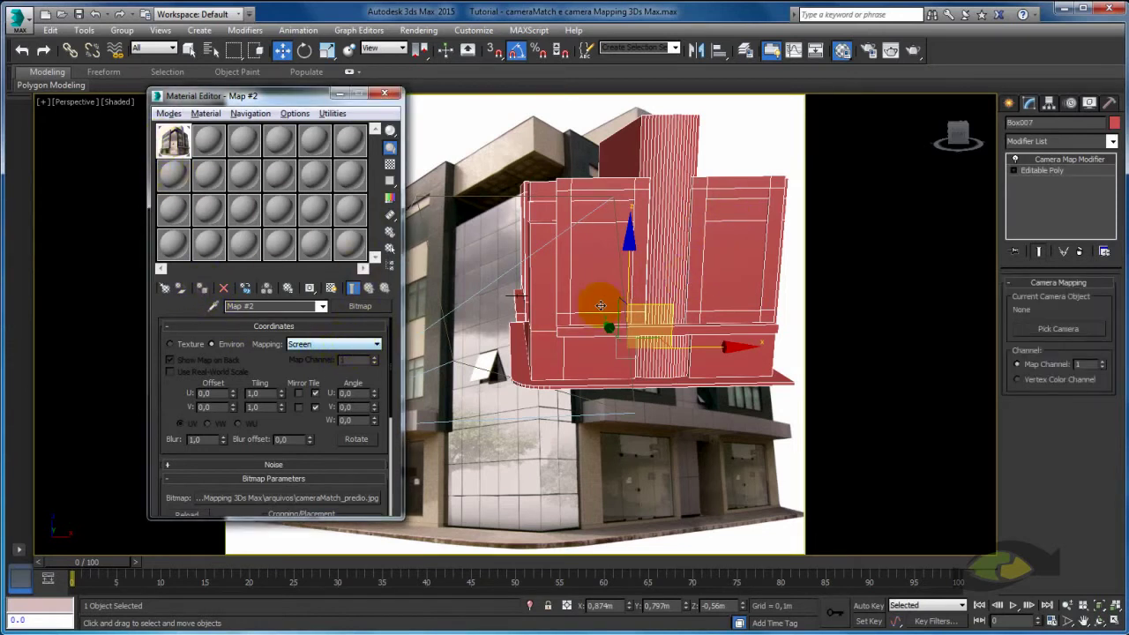
{"action": "left_click", "coordinate": [180, 155]}
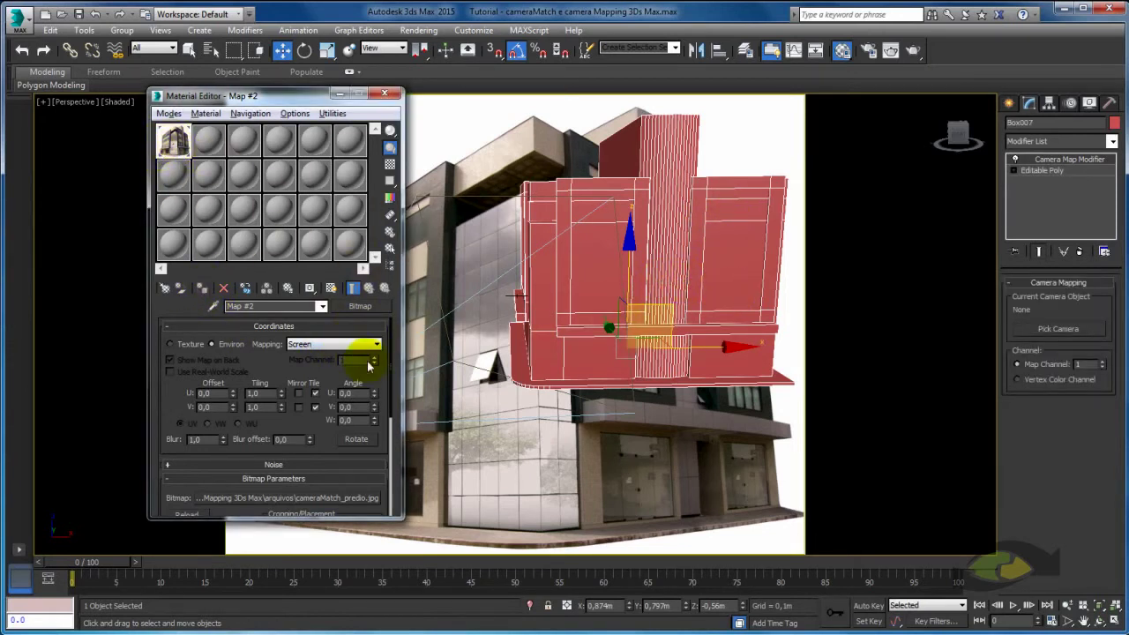
{"action": "right_click", "coordinate": [359, 308]}
{"action": "left_click", "coordinate": [390, 327]}
Assign slot 2 to the box, paste the photo into Diffuse as an instance, and show shaded material
{"action": "left_click", "coordinate": [203, 143]}
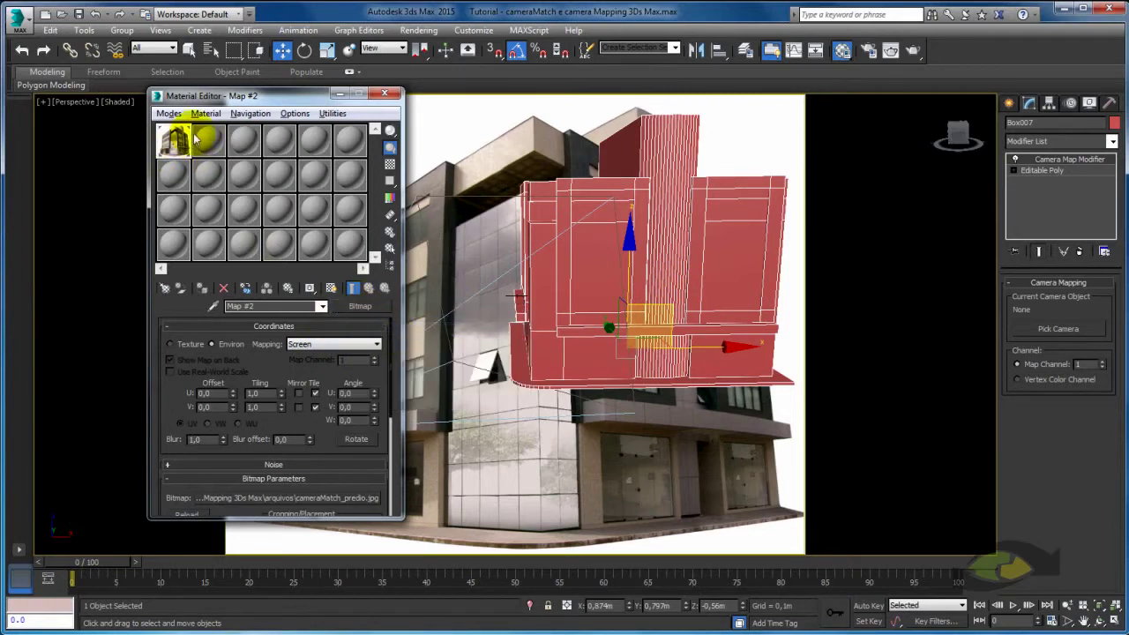
{"action": "left_click", "coordinate": [201, 288]}
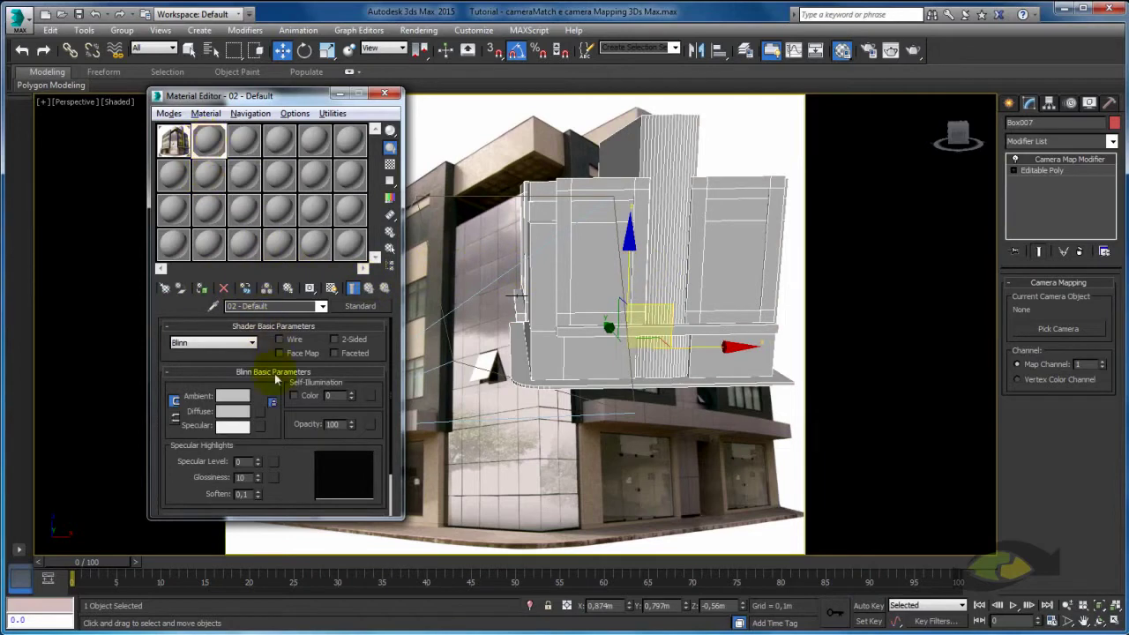
{"action": "right_click", "coordinate": [267, 408]}
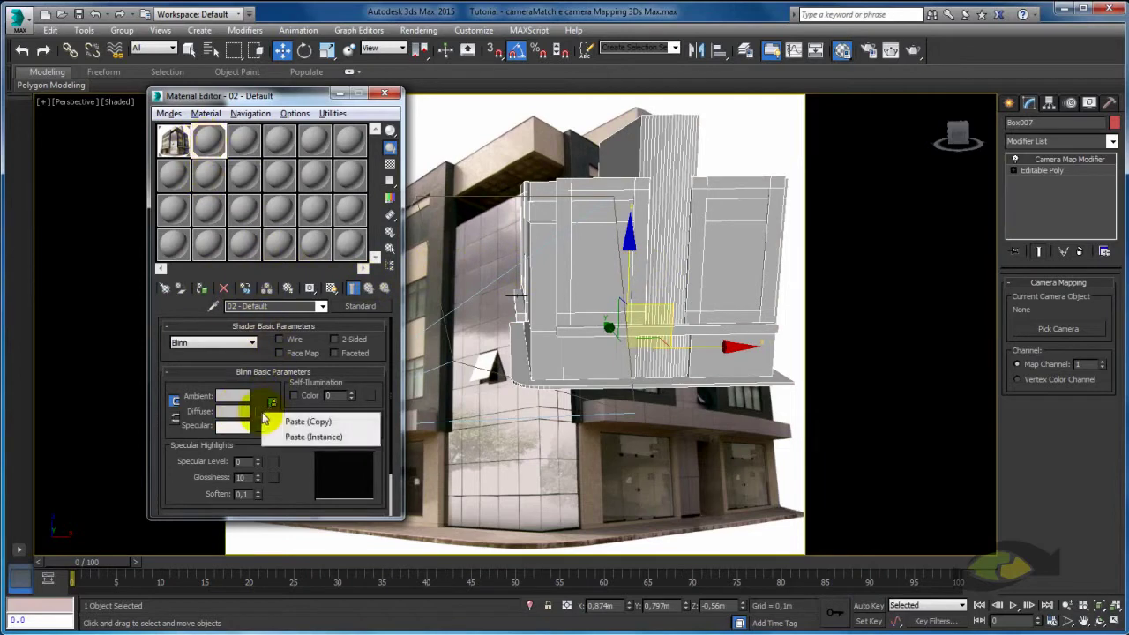
{"action": "left_click", "coordinate": [310, 423]}
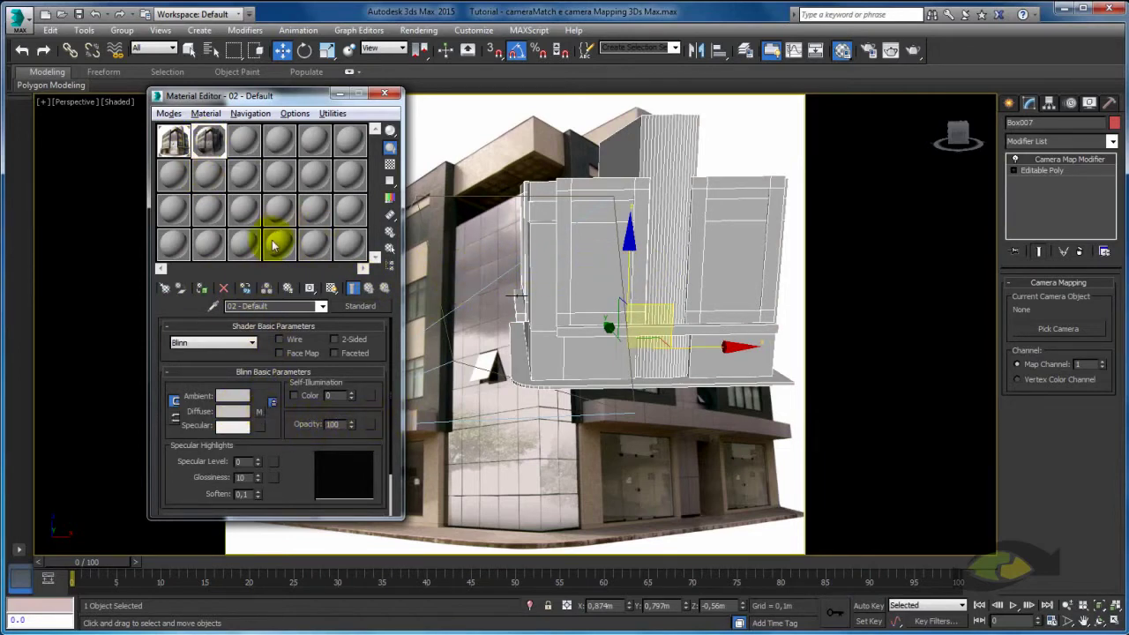
{"action": "left_click", "coordinate": [331, 291]}
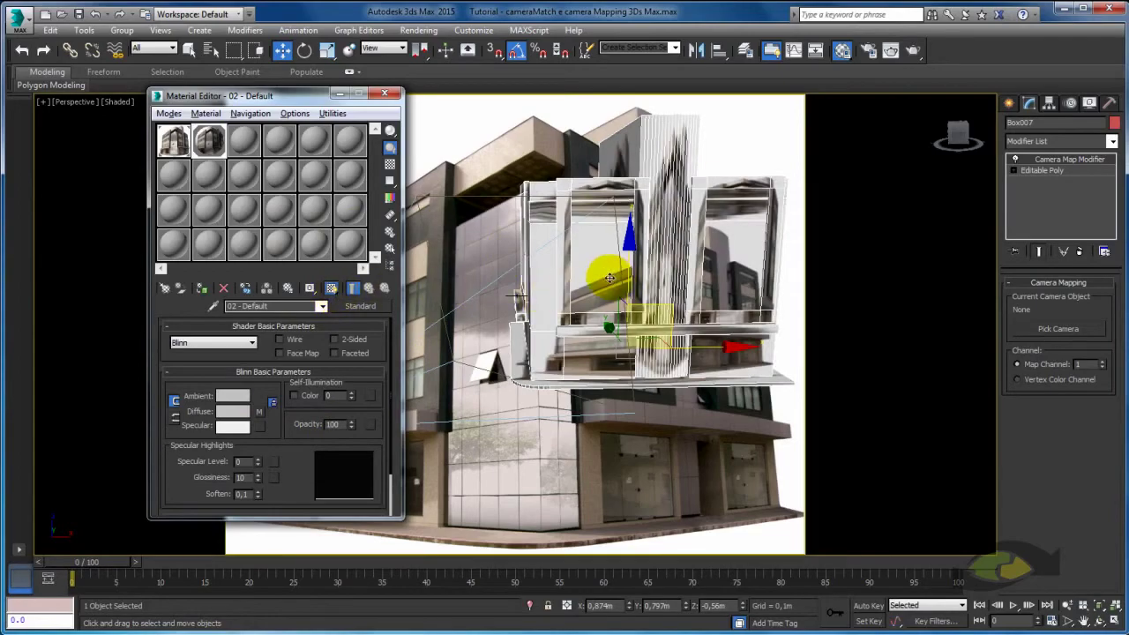
Look through the 111_cm_camerac camera at the textured box
{"action": "middle_click_drag", "start_coordinate": [610, 278], "coordinate": [664, 291], "text": "alt"}
{"action": "mouse_move", "coordinate": [738, 244]}
{"action": "middle_mouse_down", "text": "alt"}
{"action": "mouse_move", "coordinate": [448, 294]}
{"action": "mouse_move", "coordinate": [542, 202]}
{"action": "mouse_move", "coordinate": [617, 189]}
{"action": "mouse_move", "coordinate": [686, 197]}
{"action": "mouse_move", "coordinate": [601, 153]}
{"action": "mouse_move", "coordinate": [549, 232]}
{"action": "mouse_move", "coordinate": [594, 302]}
{"action": "mouse_move", "coordinate": [574, 351]}
{"action": "middle_mouse_up", "text": "alt"}
{"action": "key", "text": "c"}
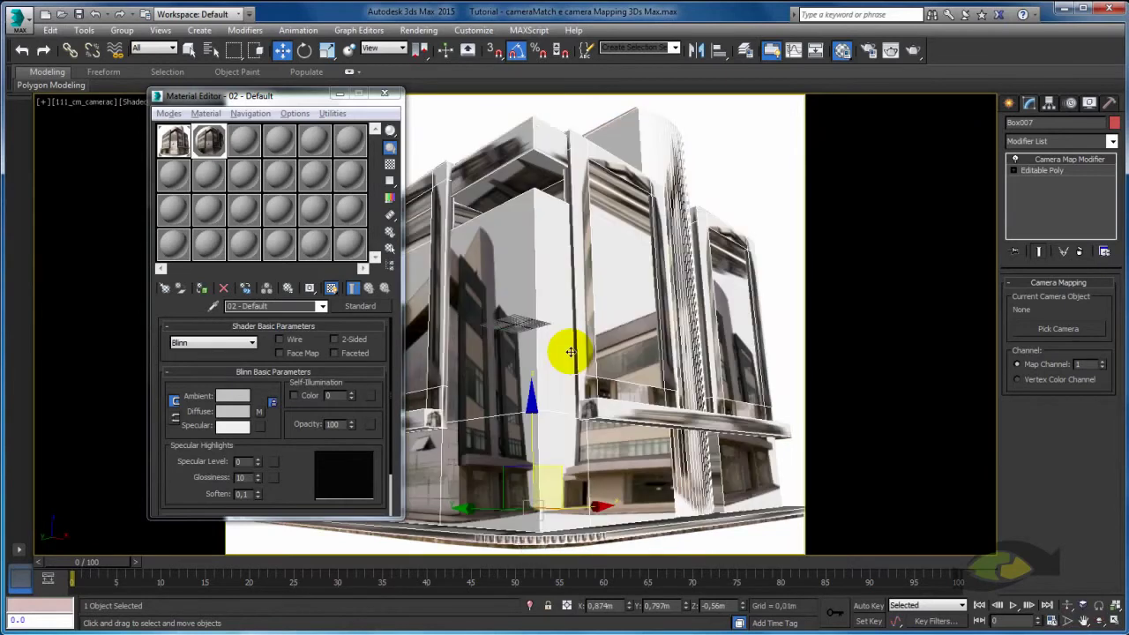
{"action": "left_click_drag", "start_coordinate": [307, 97], "coordinate": [396, 90]}
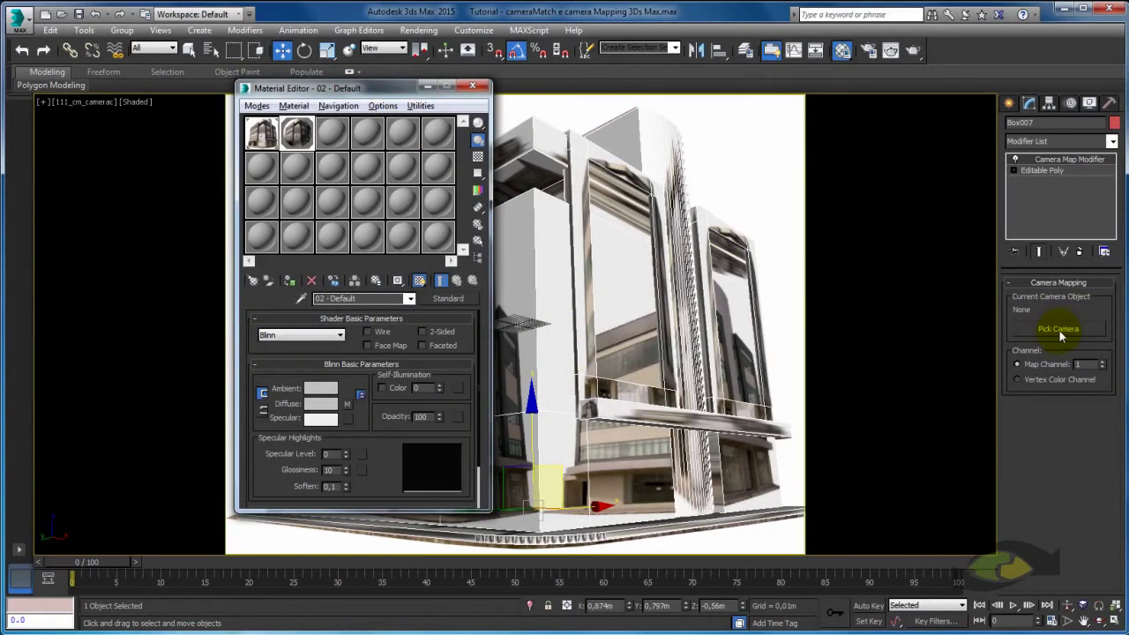
Close the Material Editor and lay out the Left and camera views side by side
{"action": "left_click", "coordinate": [472, 85]}
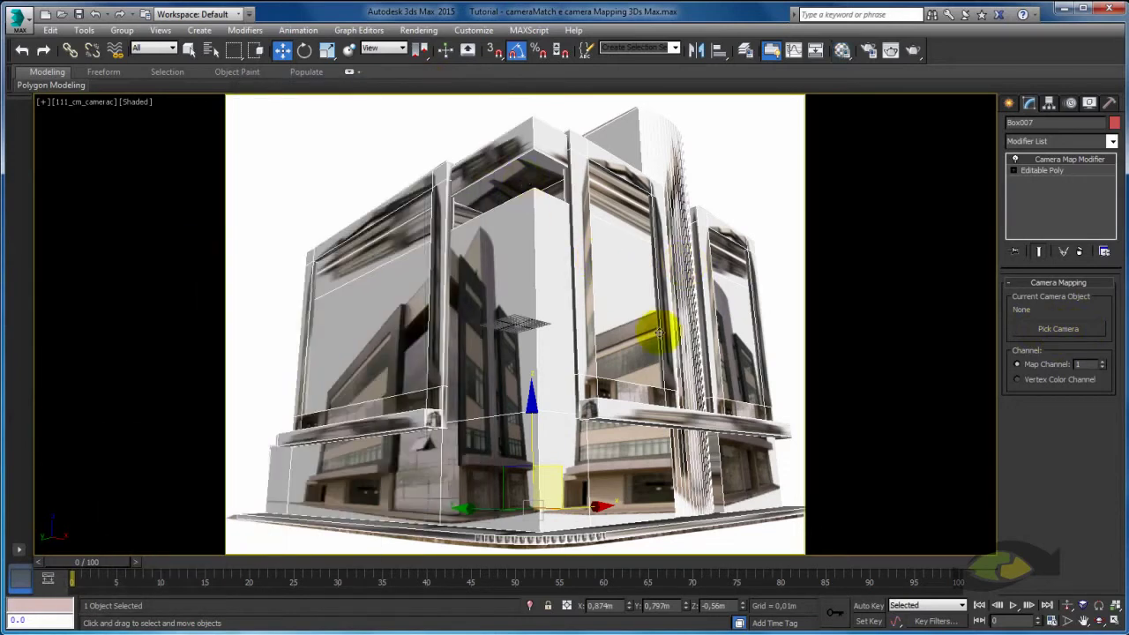
{"action": "left_click", "coordinate": [1114, 619]}
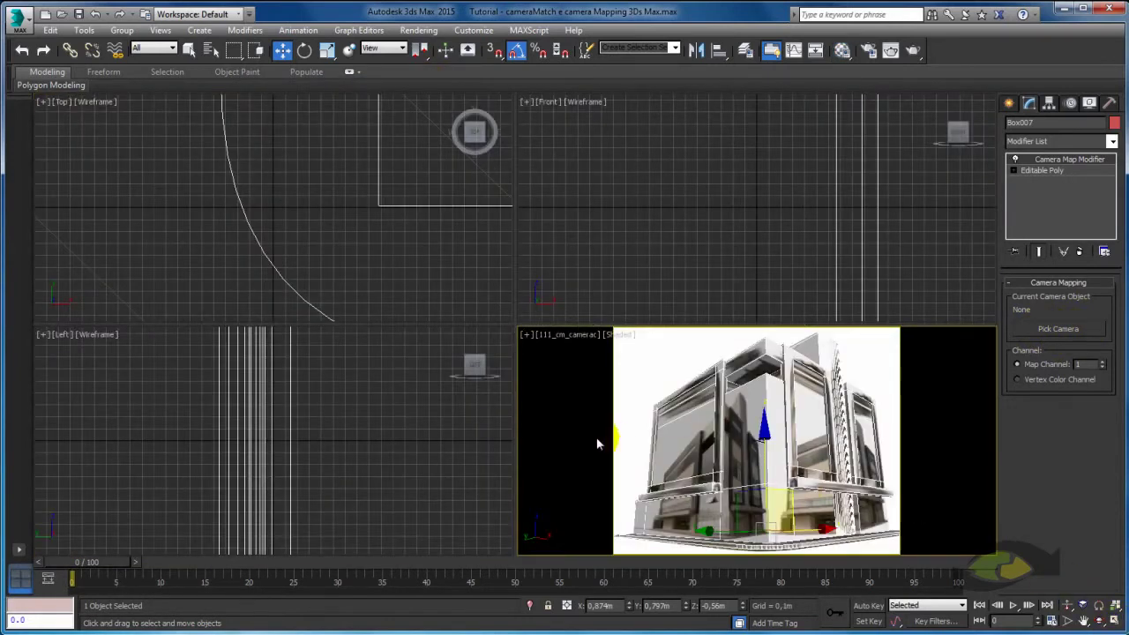
{"action": "left_click_drag", "start_coordinate": [492, 324], "coordinate": [492, 108]}
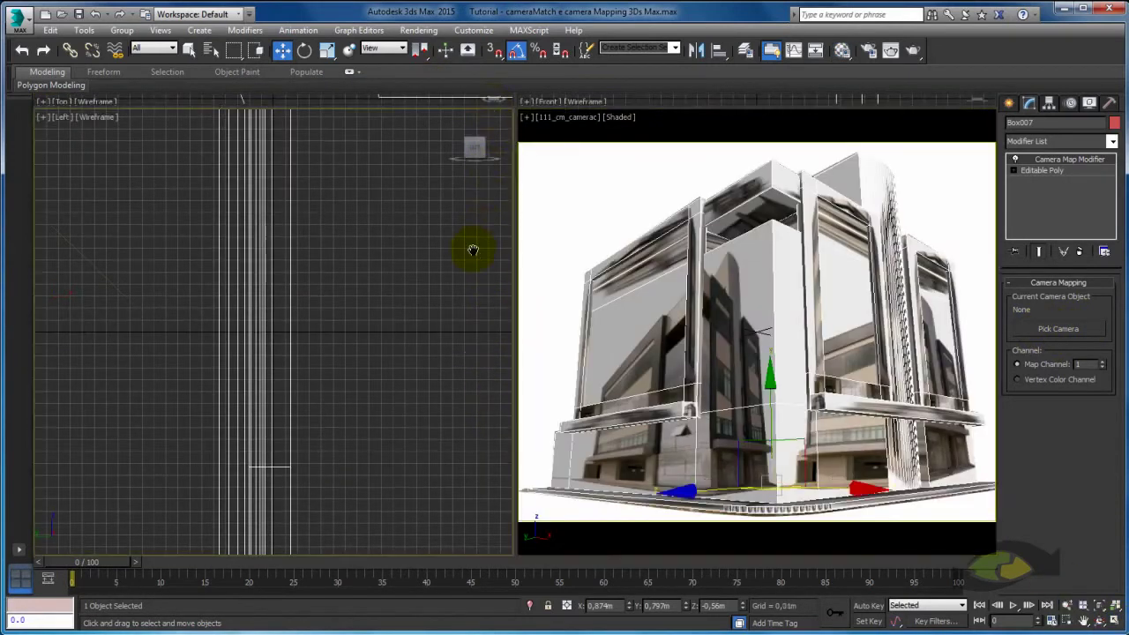
{"action": "scroll", "coordinate": [456, 289], "scroll_direction": "down", "scroll_amount": 3}
{"action": "scroll", "coordinate": [231, 337], "scroll_direction": "up", "scroll_amount": 3}
{"action": "scroll", "coordinate": [231, 337], "scroll_direction": "up", "scroll_amount": 2}
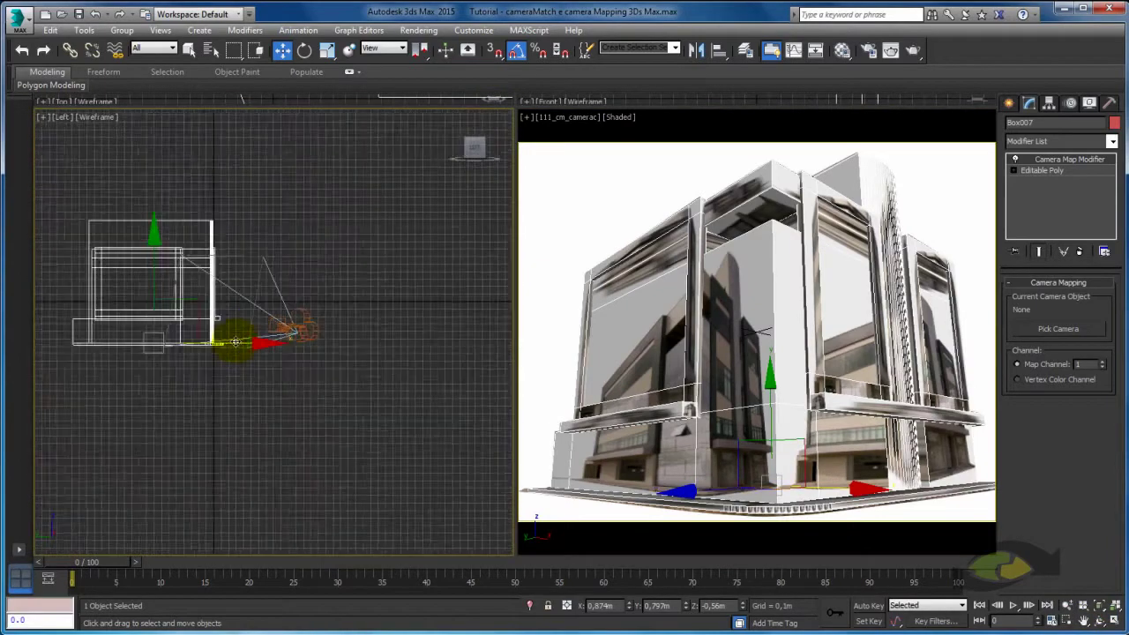
{"action": "scroll", "coordinate": [231, 337], "scroll_direction": "up", "scroll_amount": 2}
Set 111_cm_camerac as the Camera Map modifier's projection camera
{"action": "left_click", "coordinate": [1049, 328]}
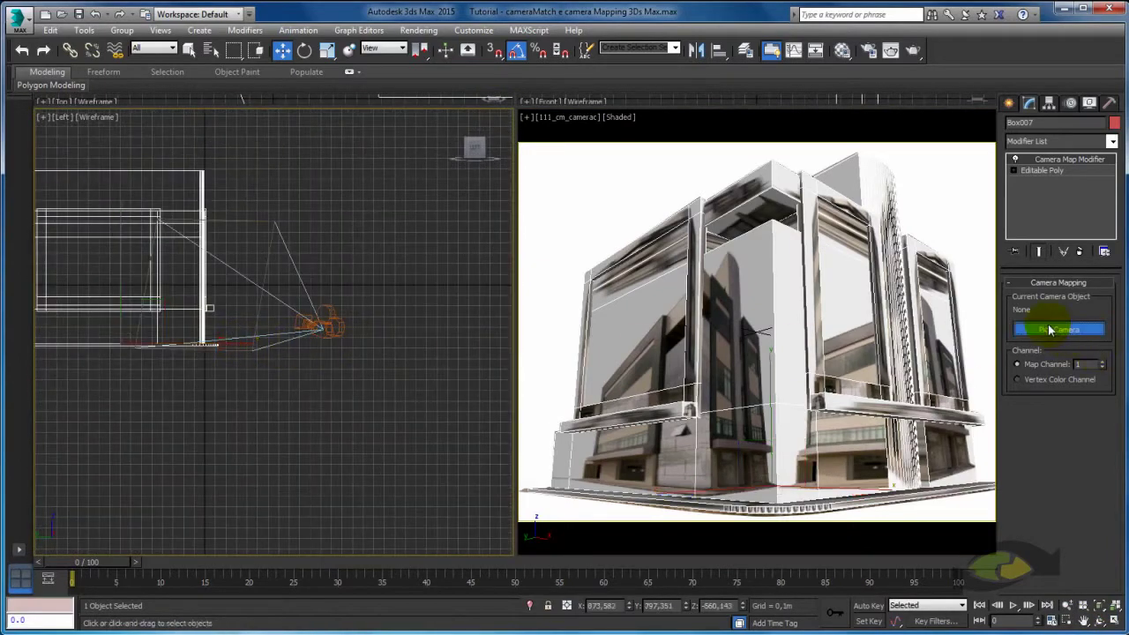
{"action": "left_click", "coordinate": [313, 328]}
{"action": "mouse_move", "coordinate": [312, 328]}
{"action": "middle_mouse_down", "text": "alt"}
{"action": "mouse_move", "coordinate": [406, 350]}
{"action": "mouse_move", "coordinate": [403, 373]}
{"action": "mouse_move", "coordinate": [383, 373]}
{"action": "mouse_move", "coordinate": [398, 385]}
{"action": "middle_mouse_up", "text": "alt"}
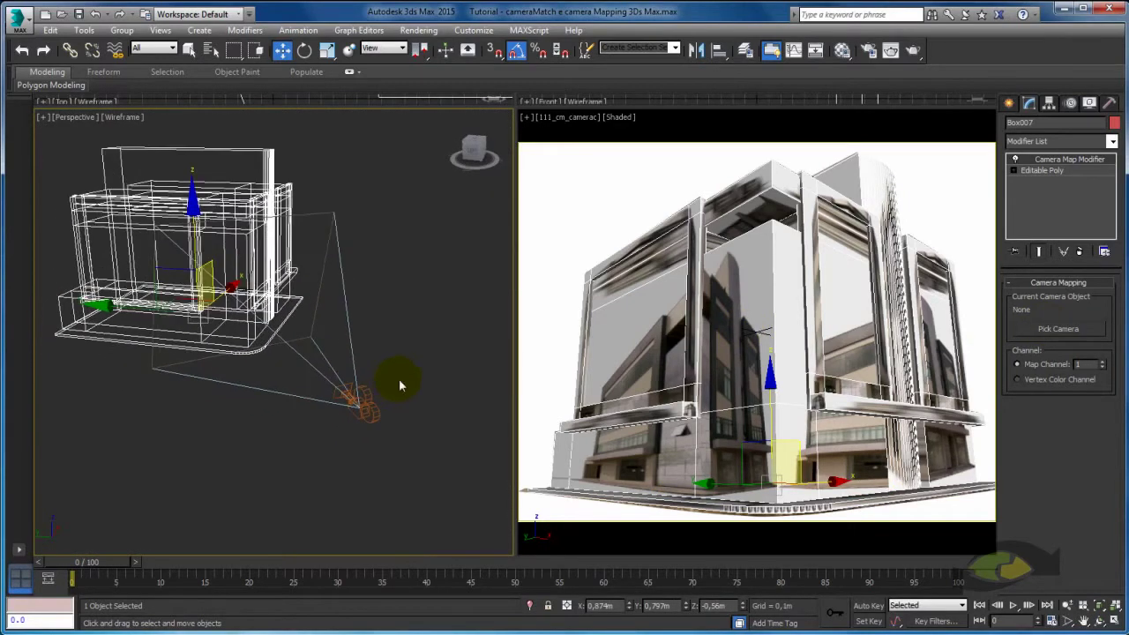
{"action": "left_click", "coordinate": [1055, 332]}
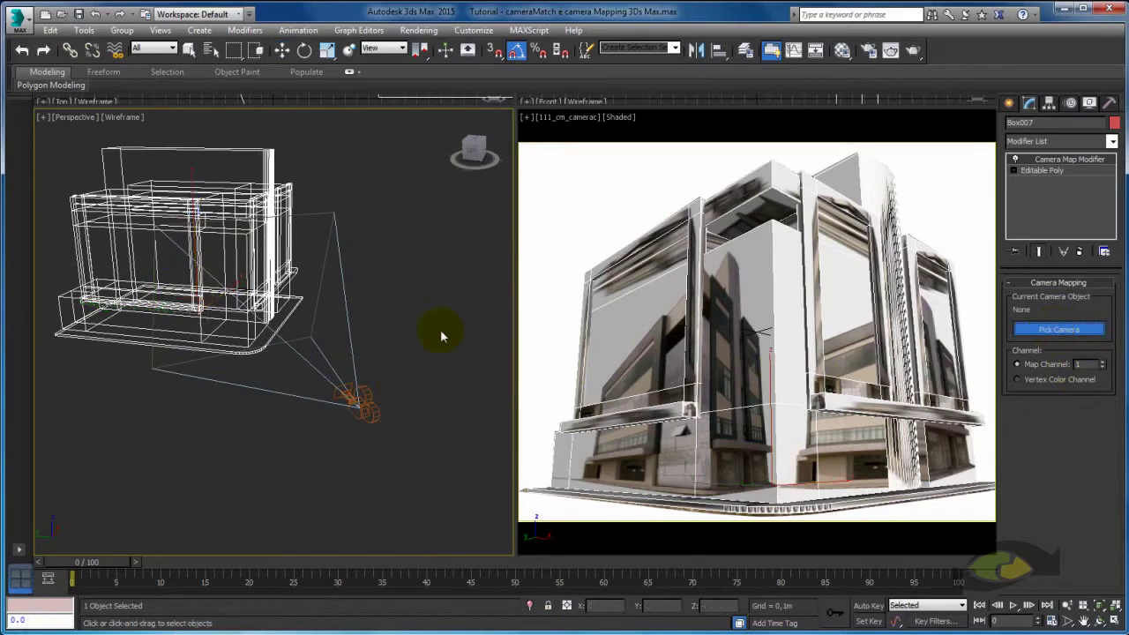
{"action": "left_click", "coordinate": [363, 402]}
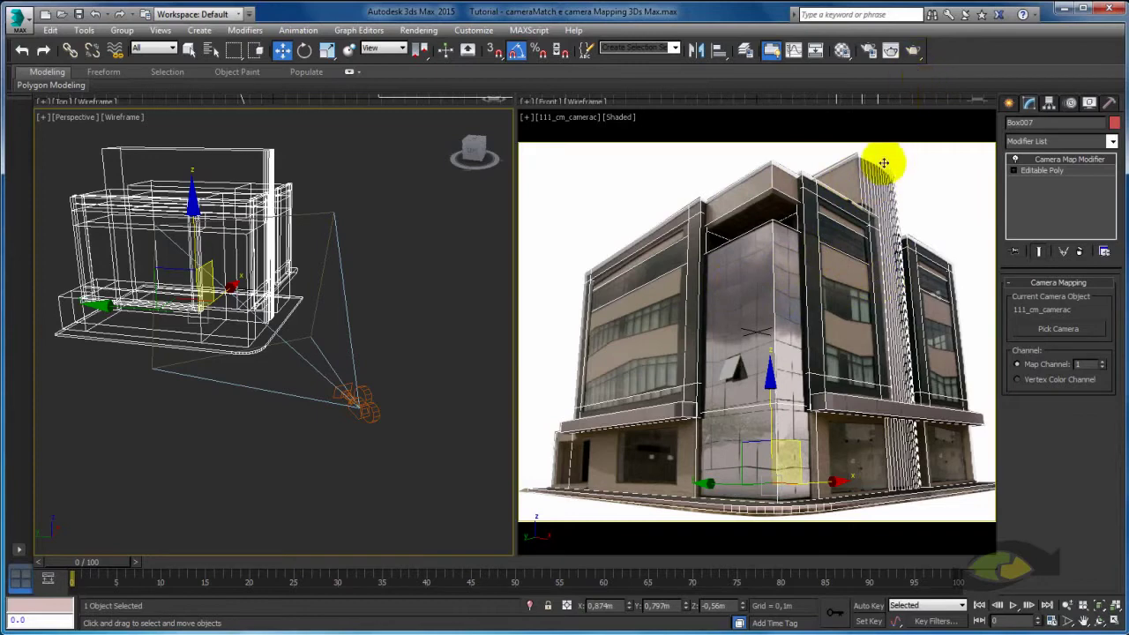
Turn off the building photo as the environment background
{"action": "left_click", "coordinate": [418, 30]}
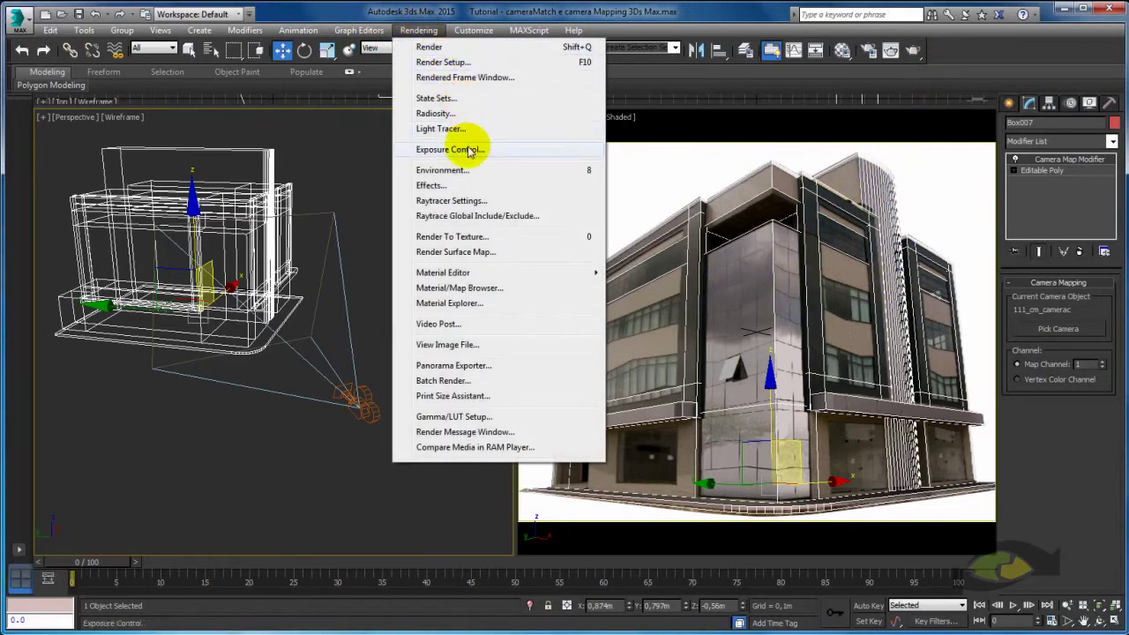
{"action": "left_click", "coordinate": [445, 170]}
{"action": "left_click", "coordinate": [241, 174]}
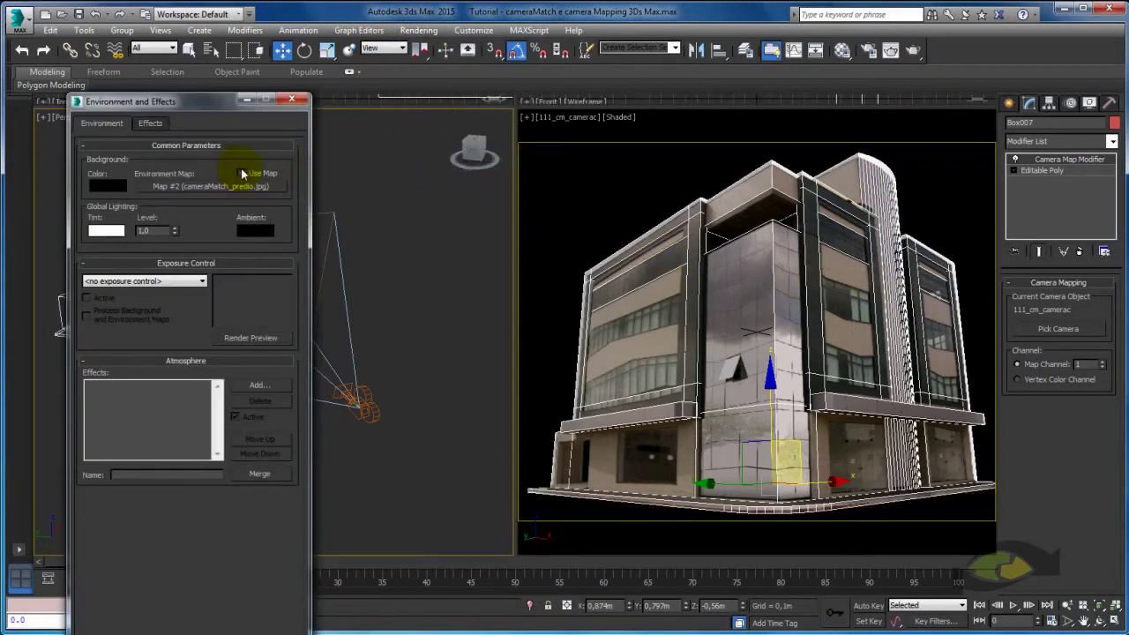
{"action": "left_click", "coordinate": [291, 100]}
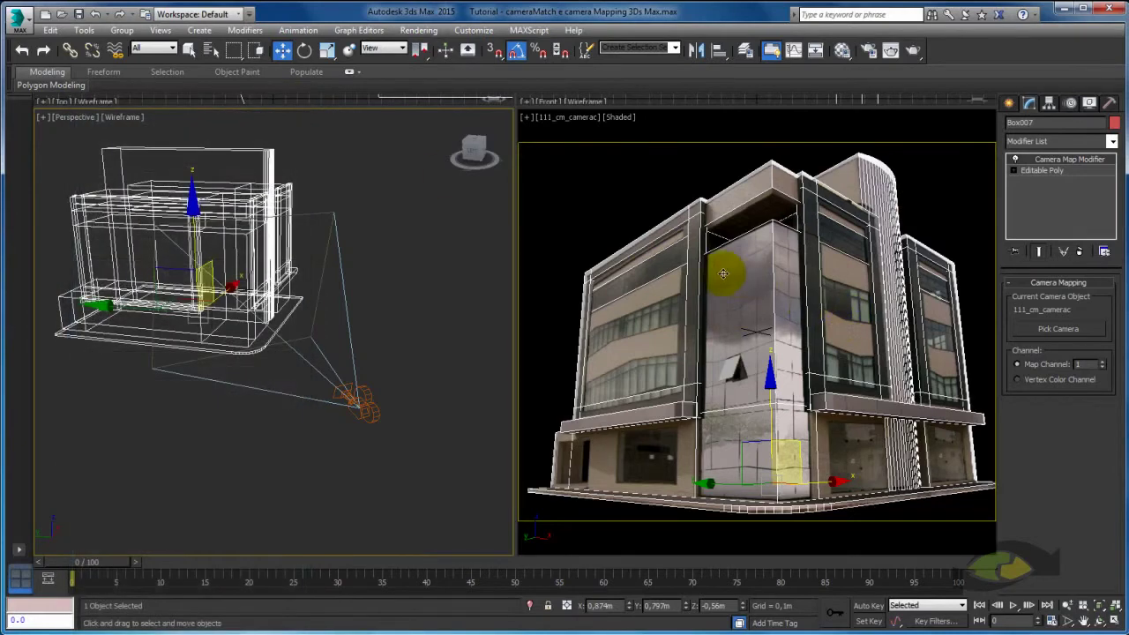
Render test frames through the camera view of the building
{"action": "left_click", "coordinate": [914, 51]}
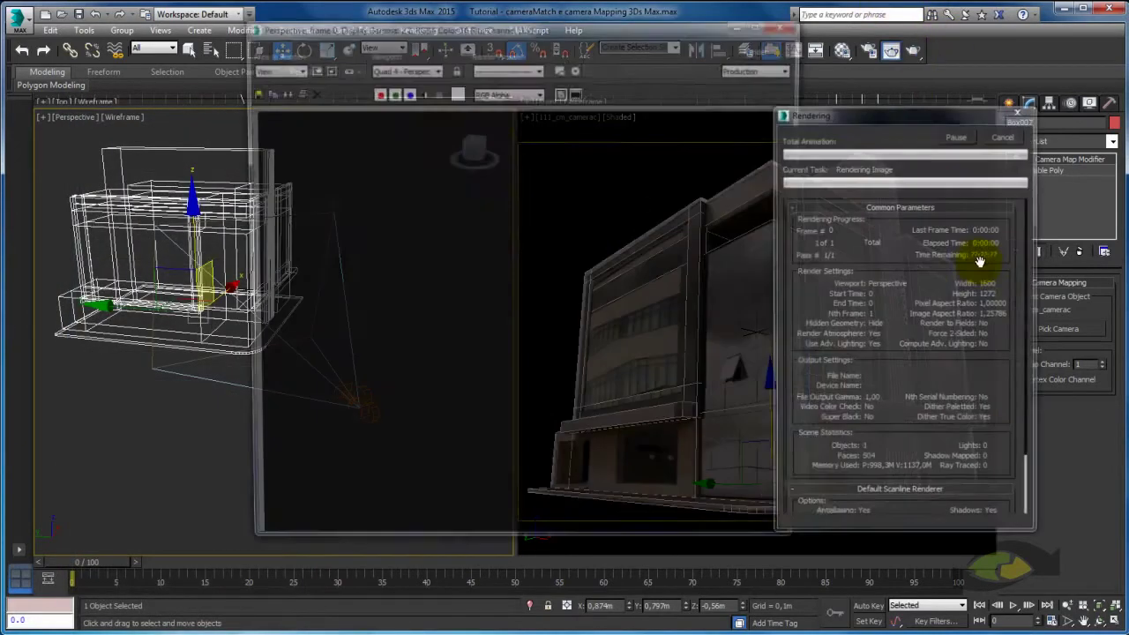
{"action": "left_click", "coordinate": [788, 22]}
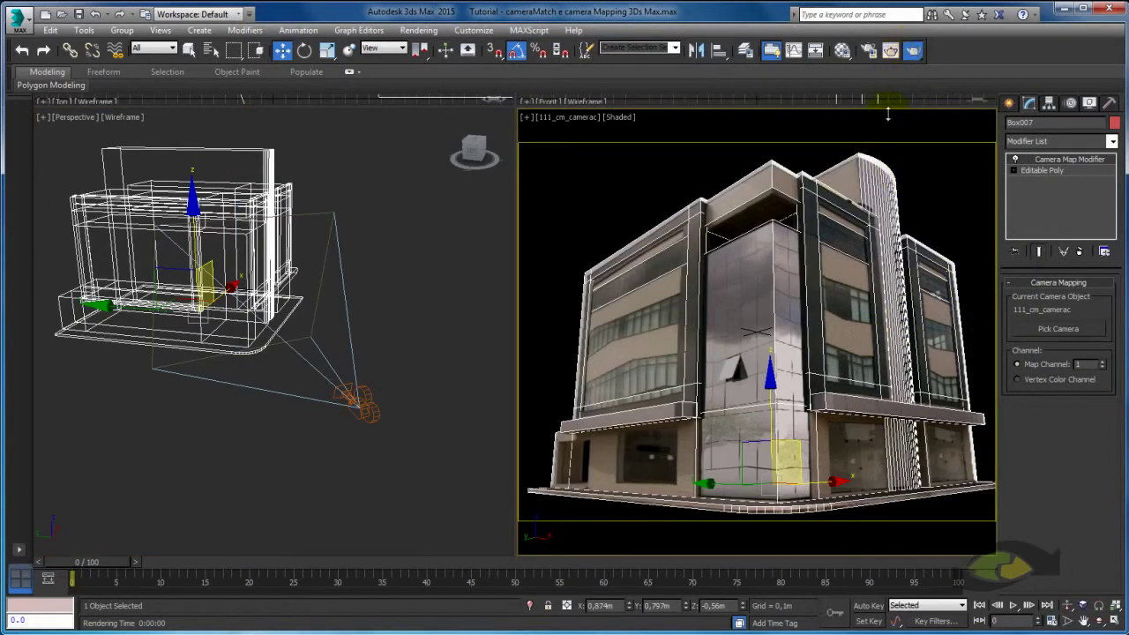
{"action": "left_click", "coordinate": [914, 51]}
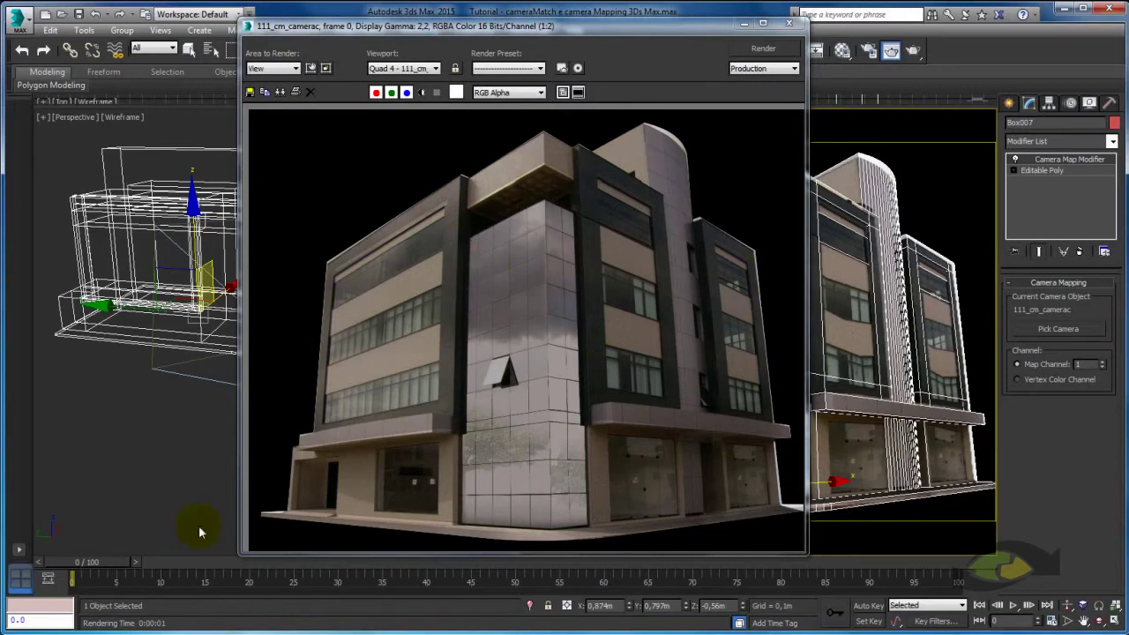
{"action": "left_click", "coordinate": [790, 21]}
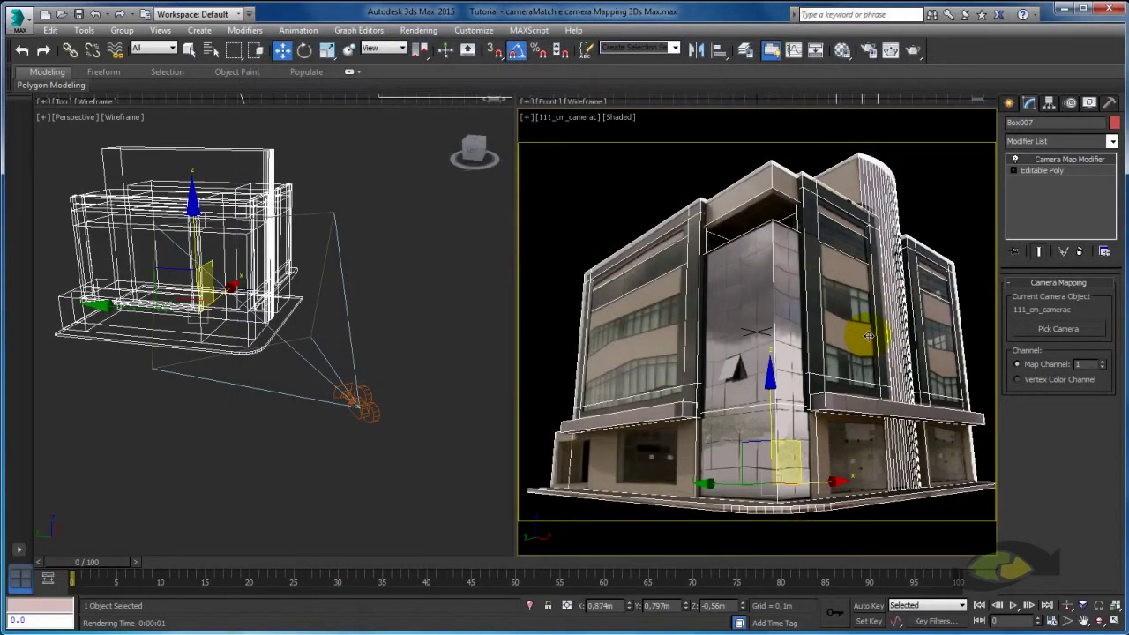
Switch the camera viewport to Perspective and orbit to a frontal view of the building
{"action": "key", "text": "p"}
{"action": "mouse_move", "coordinate": [868, 336]}
{"action": "middle_mouse_down", "text": "alt"}
{"action": "mouse_move", "coordinate": [869, 386]}
{"action": "mouse_move", "coordinate": [903, 379]}
{"action": "middle_mouse_up", "text": "alt"}
{"action": "mouse_move", "coordinate": [779, 267]}
{"action": "middle_mouse_down", "text": "alt"}
{"action": "mouse_move", "coordinate": [768, 295]}
{"action": "mouse_move", "coordinate": [711, 264]}
{"action": "middle_mouse_up", "text": "alt"}
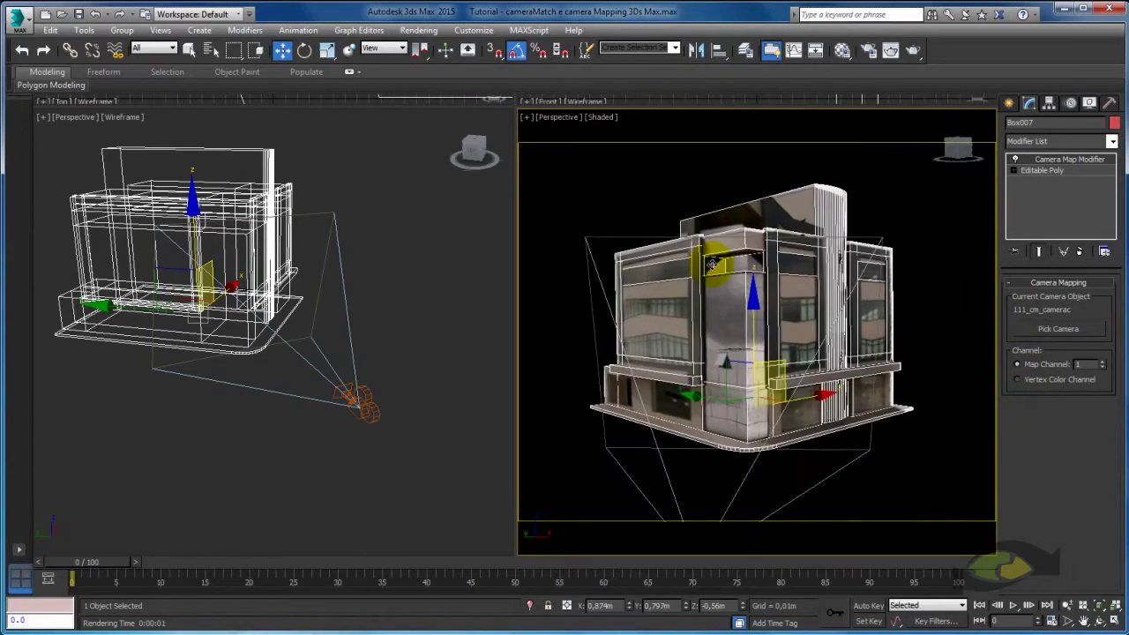
Render the perspective view, then set the Diffuse bitmap to Texture coordinates with Explicit Map Channel
{"action": "left_click", "coordinate": [913, 51]}
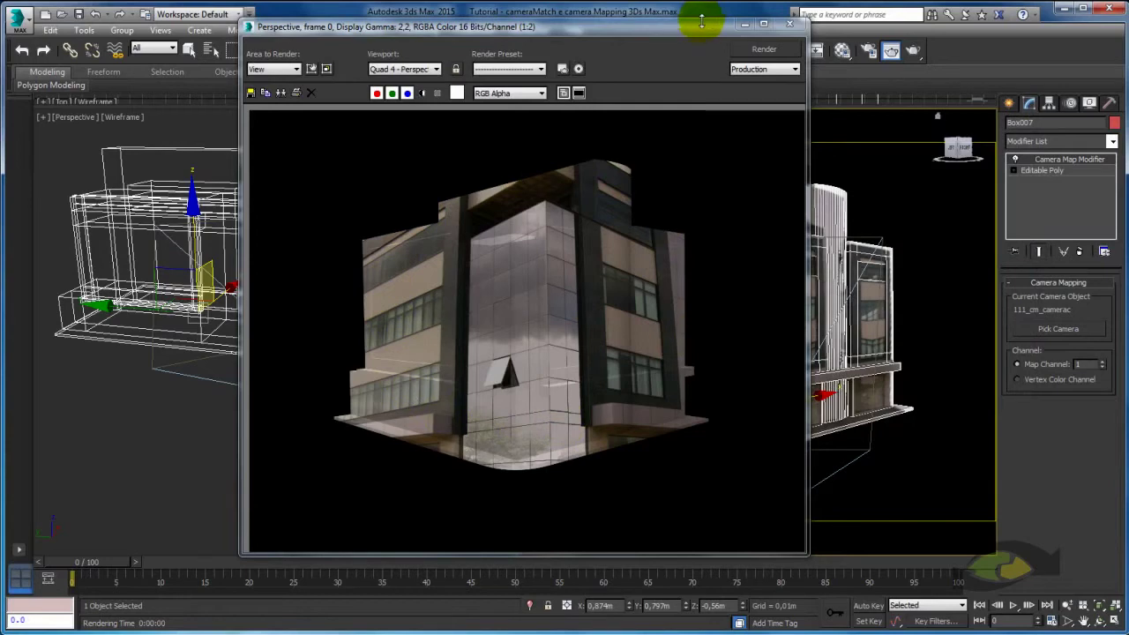
{"action": "left_click", "coordinate": [743, 25]}
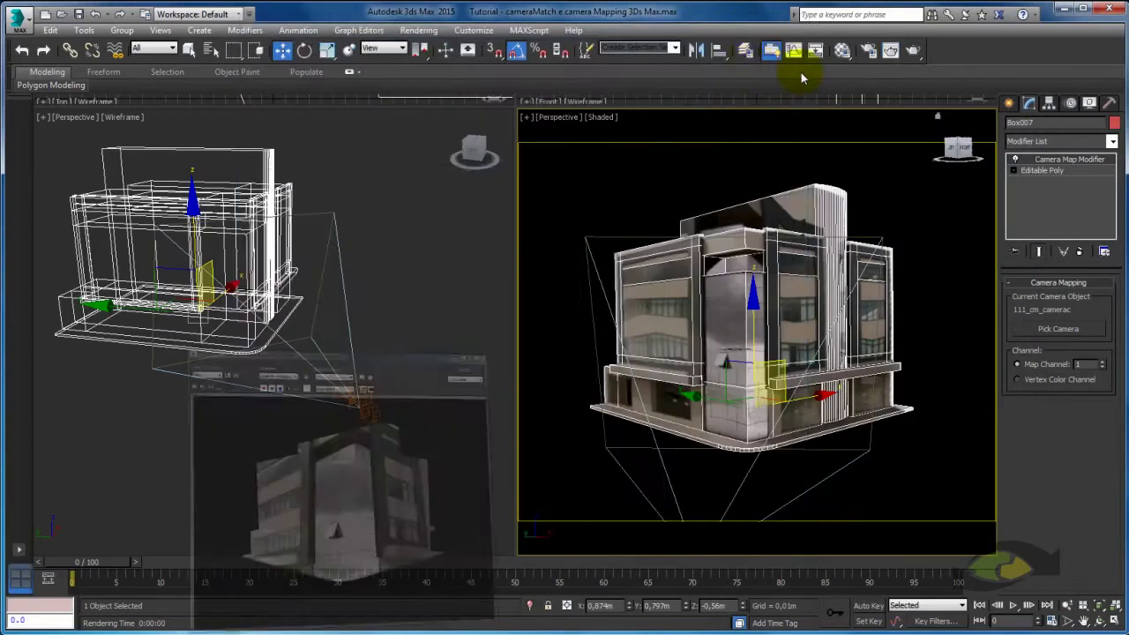
{"action": "left_click", "coordinate": [842, 51]}
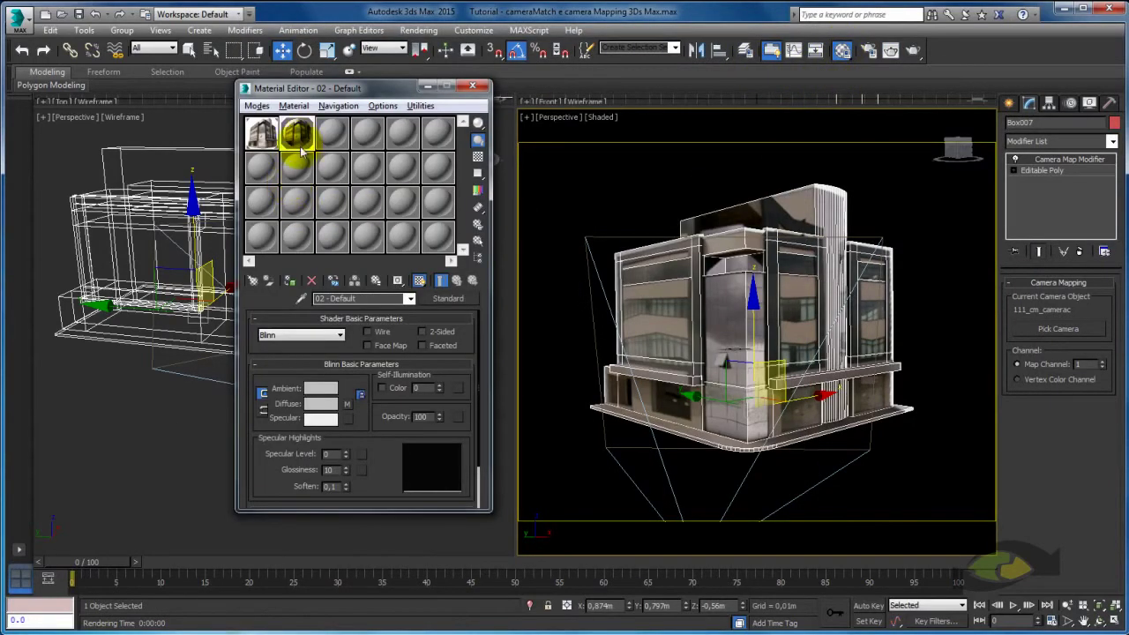
{"action": "left_click", "coordinate": [347, 405]}
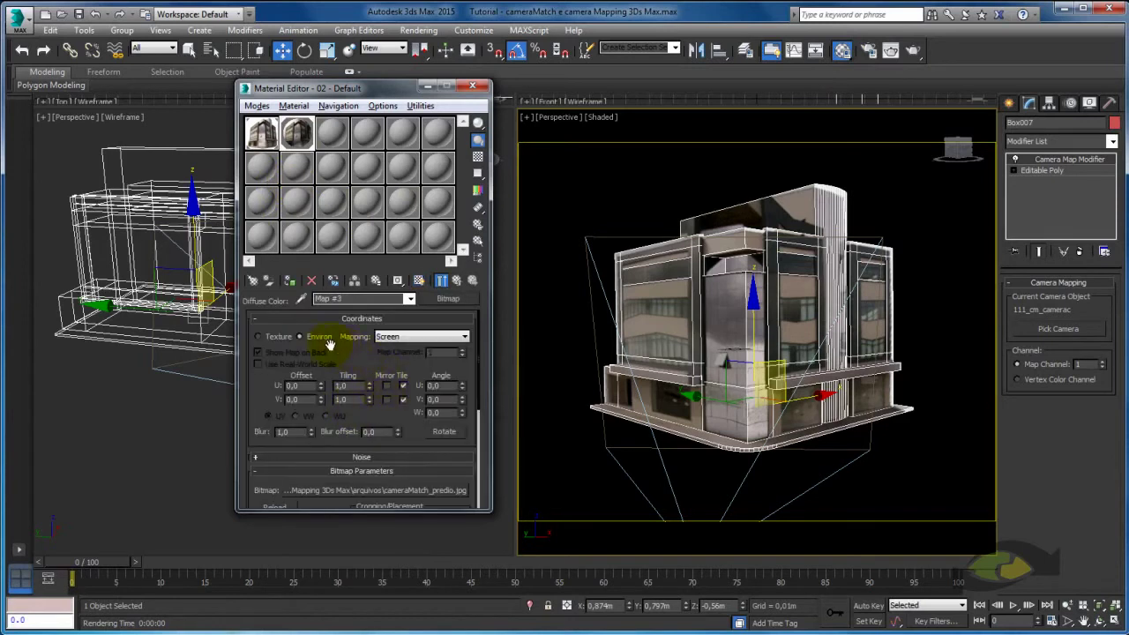
{"action": "left_click", "coordinate": [260, 337]}
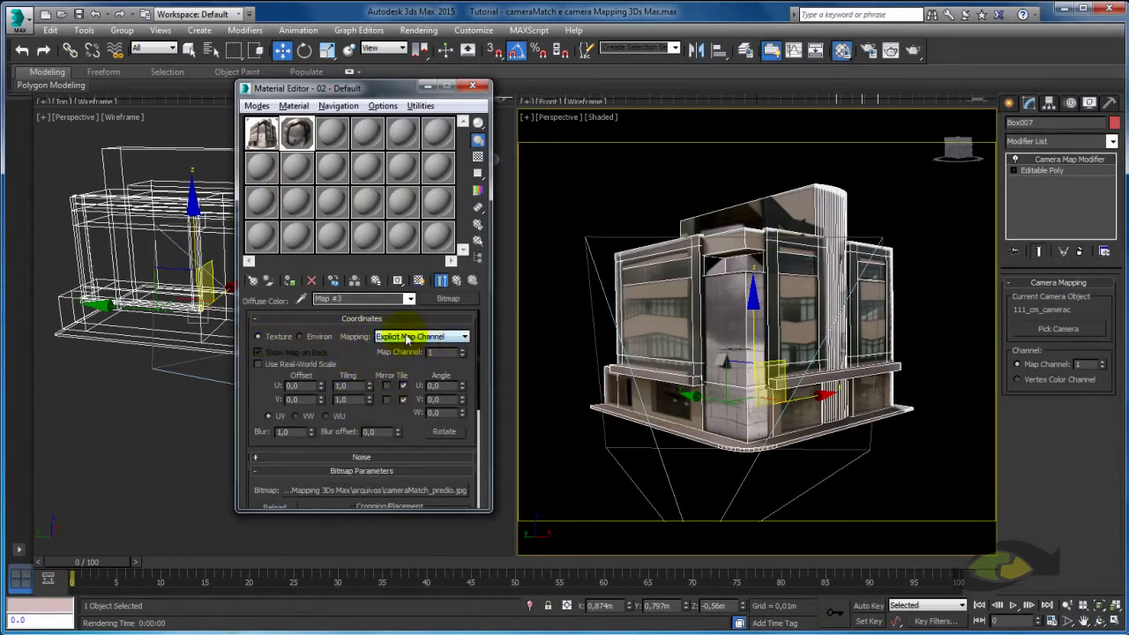
{"action": "left_click", "coordinate": [477, 87]}
Render the re-mapped building three times from different angles, then close the rendered frame window
{"action": "left_click", "coordinate": [892, 50]}
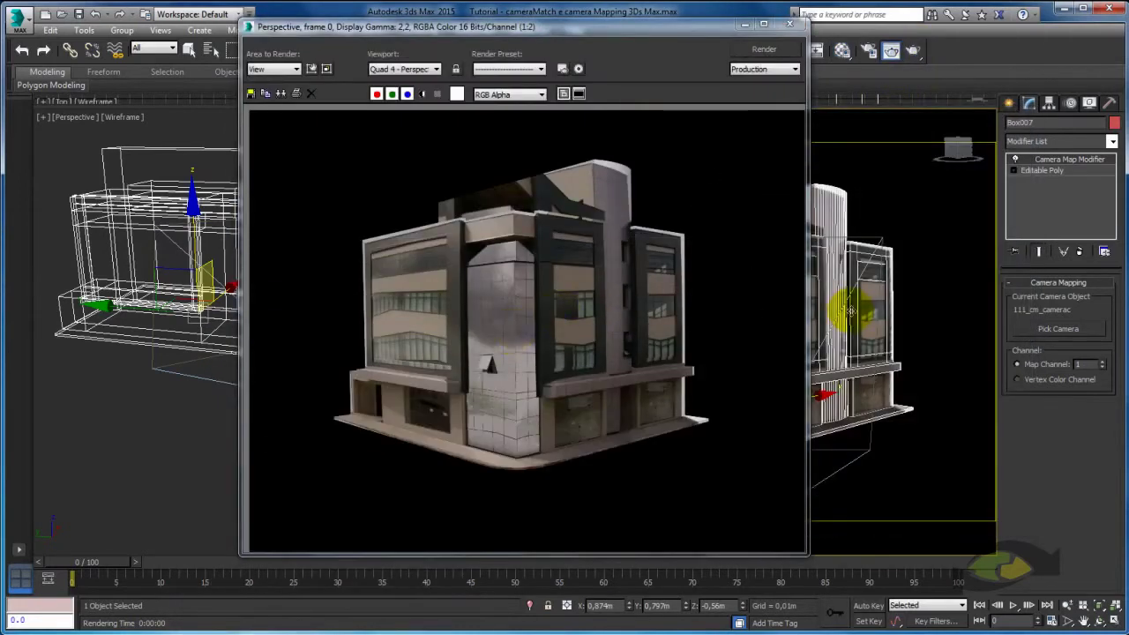
{"action": "left_click", "coordinate": [912, 50]}
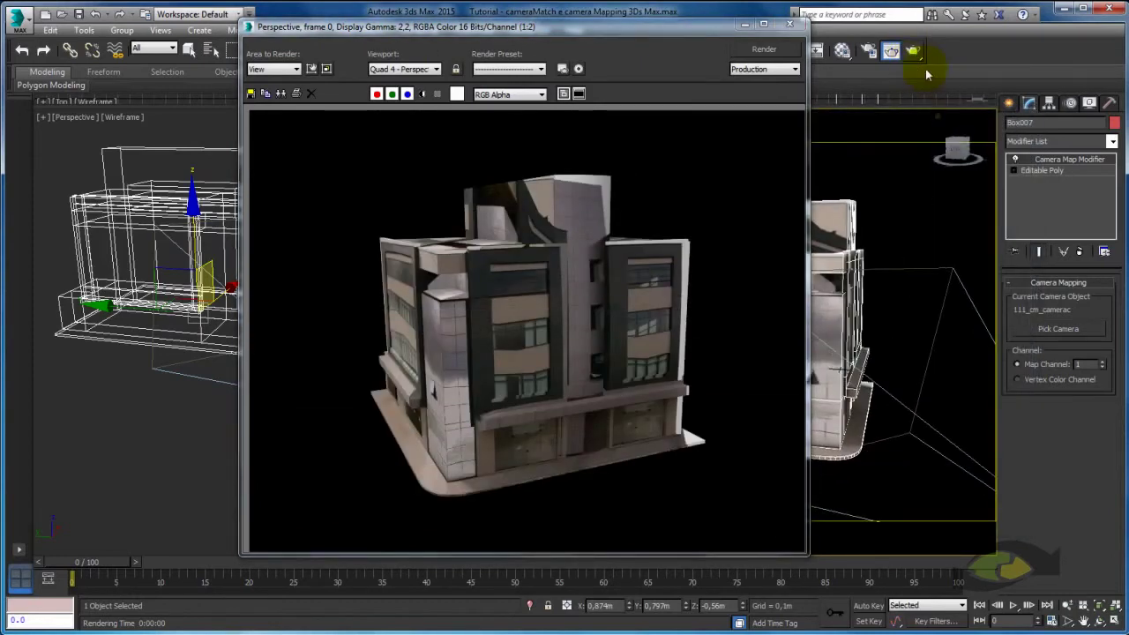
{"action": "left_click", "coordinate": [917, 53]}
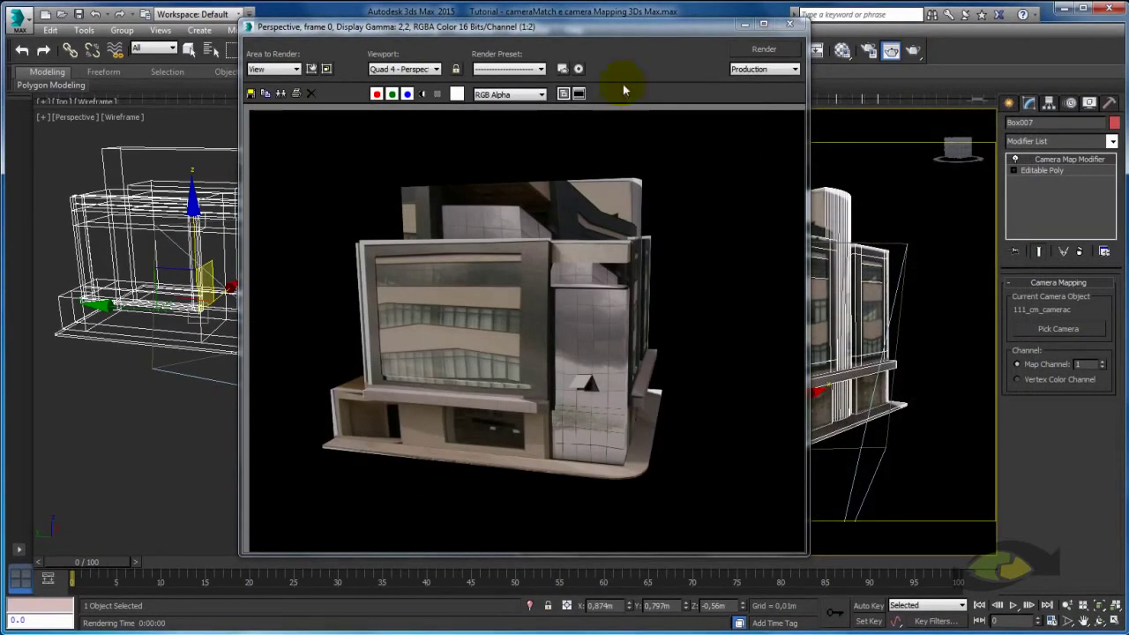
{"action": "left_click_drag", "start_coordinate": [622, 35], "coordinate": [548, 33]}
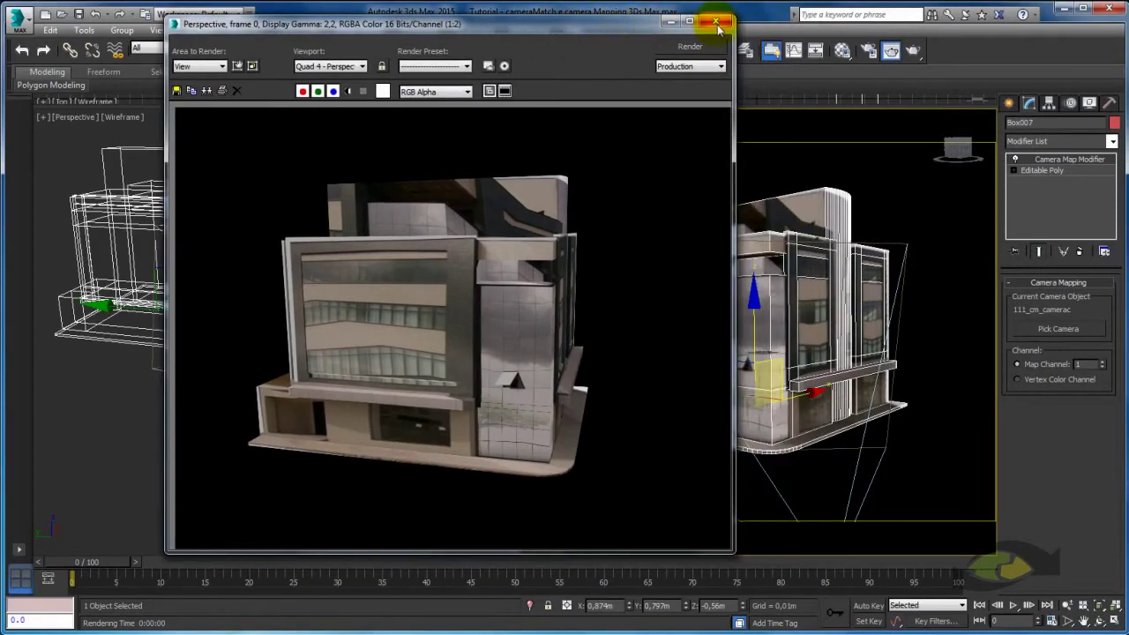
{"action": "left_click", "coordinate": [717, 23]}
{"action": "mouse_move", "coordinate": [848, 395]}
{"action": "middle_mouse_down", "text": "alt"}
{"action": "mouse_move", "coordinate": [799, 336]}
{"action": "mouse_move", "coordinate": [854, 381]}
{"action": "mouse_move", "coordinate": [830, 385]}
{"action": "middle_mouse_up", "text": "alt"}
{"action": "scroll", "coordinate": [855, 381], "scroll_direction": "down", "scroll_amount": 3}
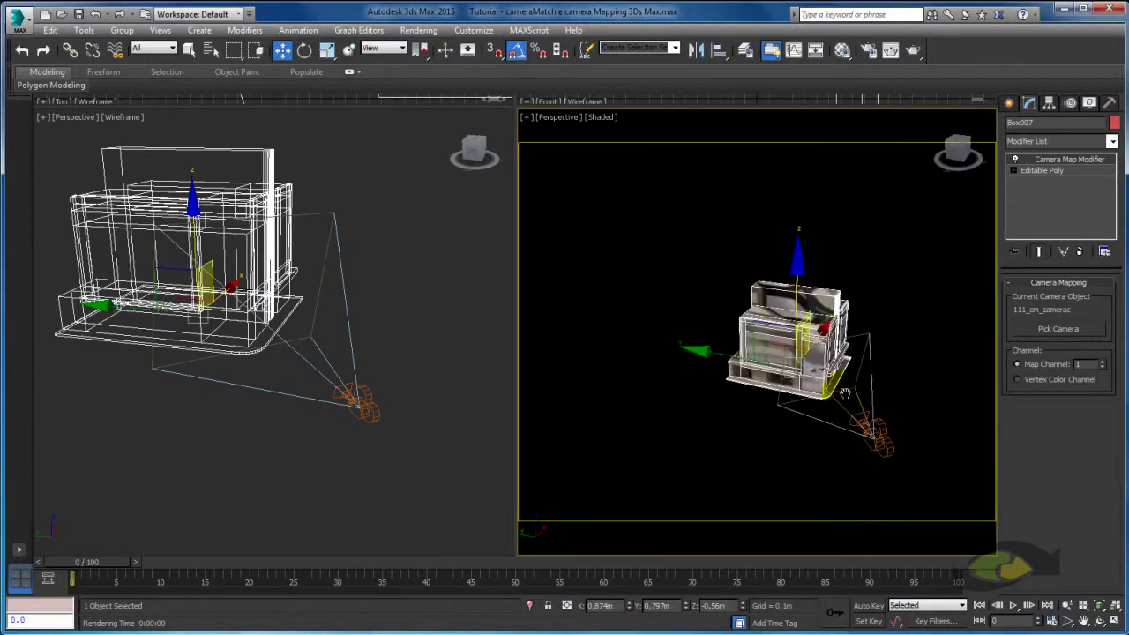
{"action": "scroll", "coordinate": [830, 385], "scroll_direction": "up", "scroll_amount": 3}
{"action": "middle_click_drag", "start_coordinate": [892, 434], "coordinate": [818, 314], "text": "alt"}
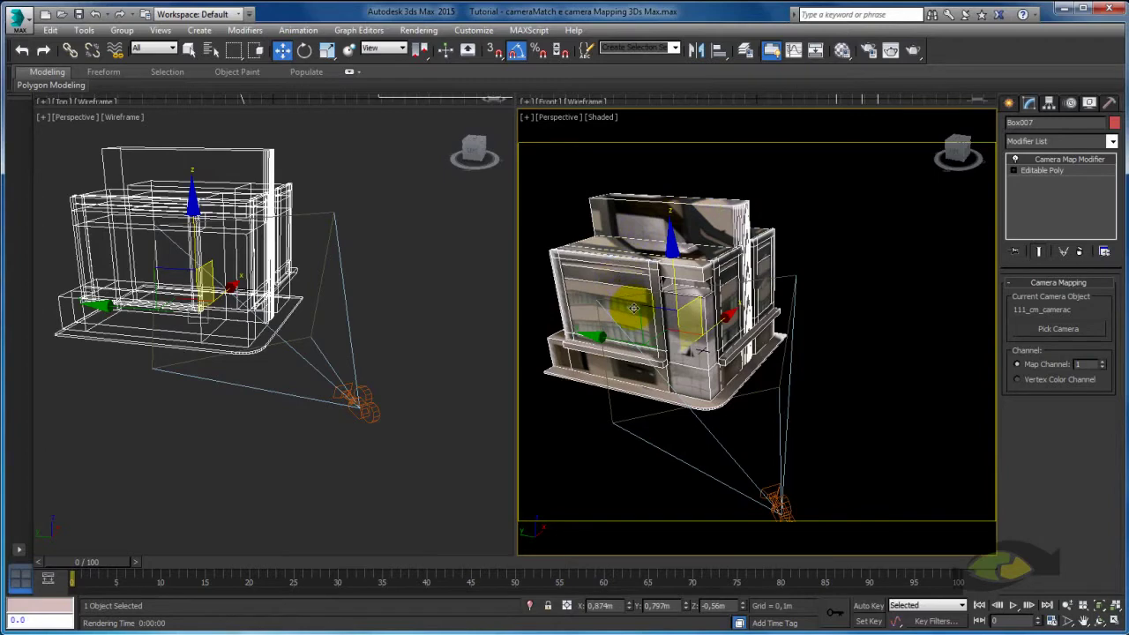
{"action": "mouse_move", "coordinate": [633, 307]}
{"action": "middle_mouse_down", "text": "alt"}
{"action": "mouse_move", "coordinate": [844, 449]}
{"action": "mouse_move", "coordinate": [887, 386]}
{"action": "middle_mouse_up", "text": "alt"}
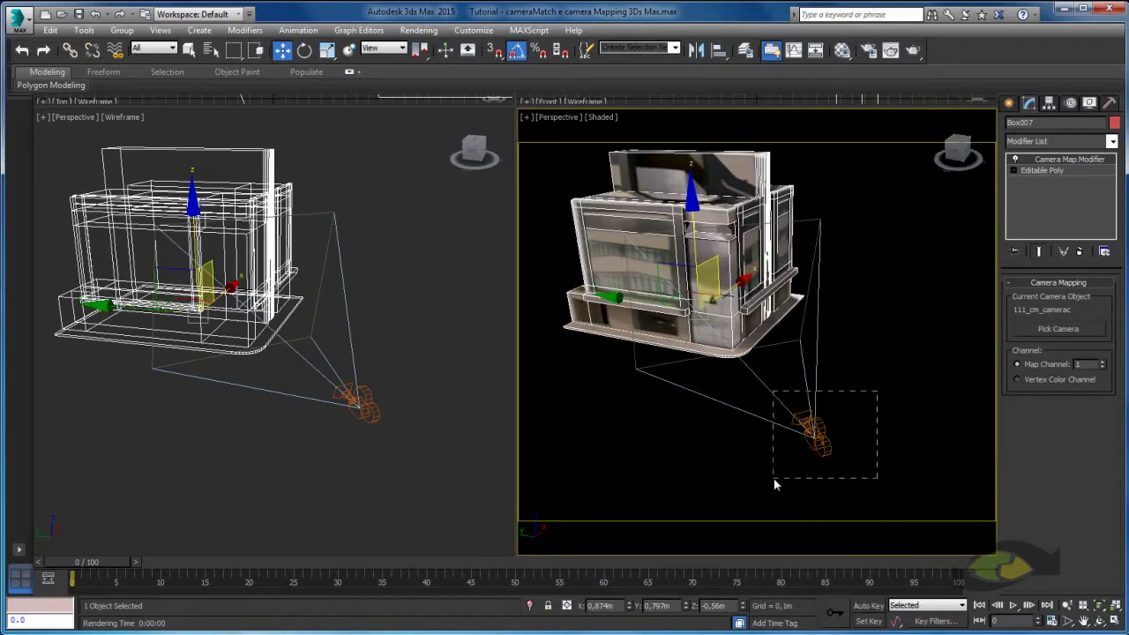
{"action": "left_click_drag", "start_coordinate": [776, 485], "coordinate": [780, 478]}
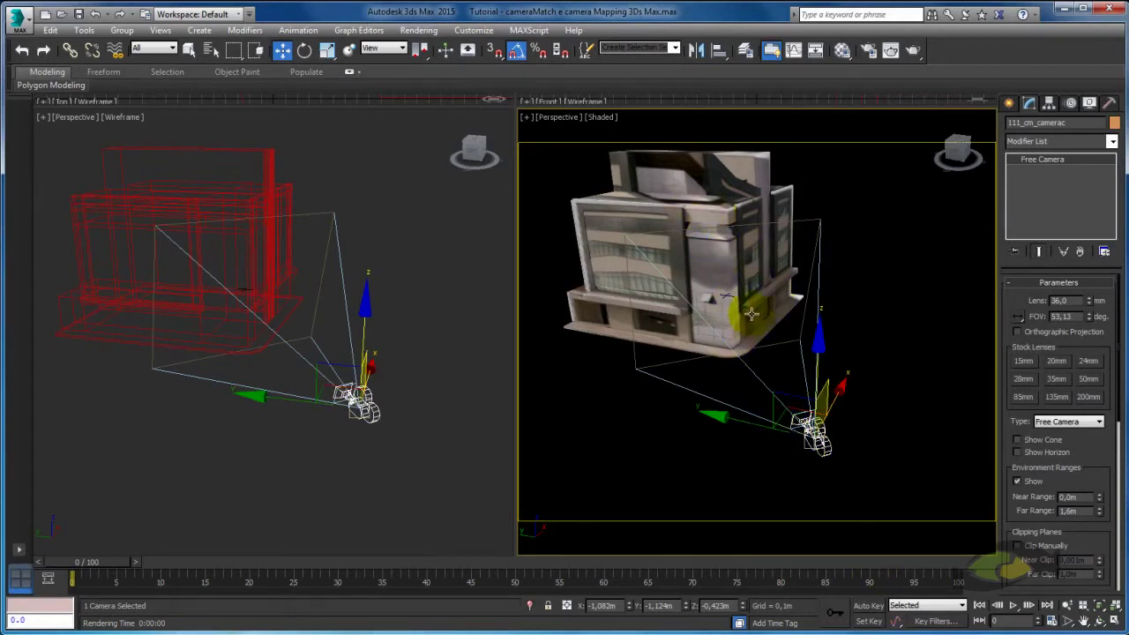
{"action": "left_click", "coordinate": [710, 262]}
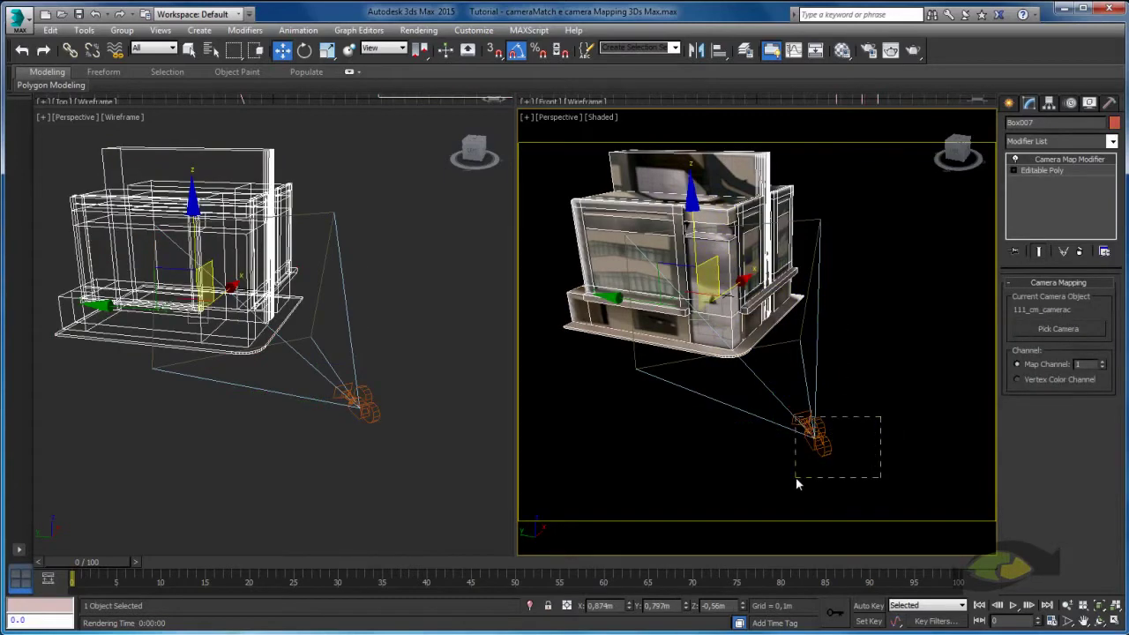
{"action": "left_click_drag", "start_coordinate": [796, 480], "coordinate": [796, 479]}
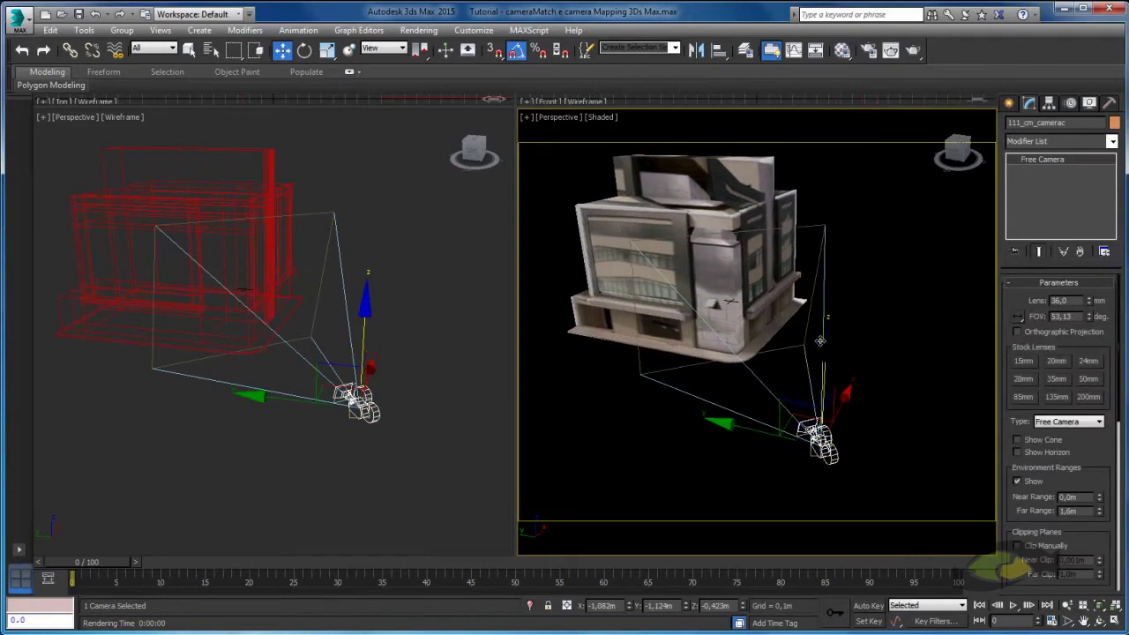
{"action": "left_click", "coordinate": [728, 258]}
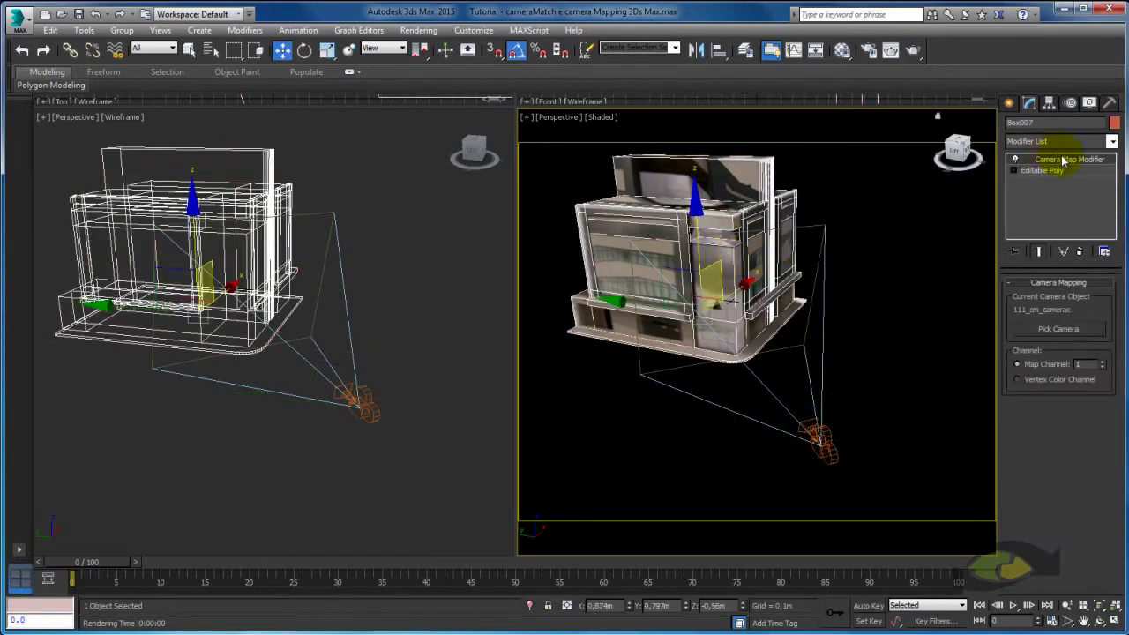
Disable the Camera Map modifier and add a UVW Map modifier to the building
{"action": "left_click", "coordinate": [1014, 161]}
{"action": "left_click", "coordinate": [1110, 143]}
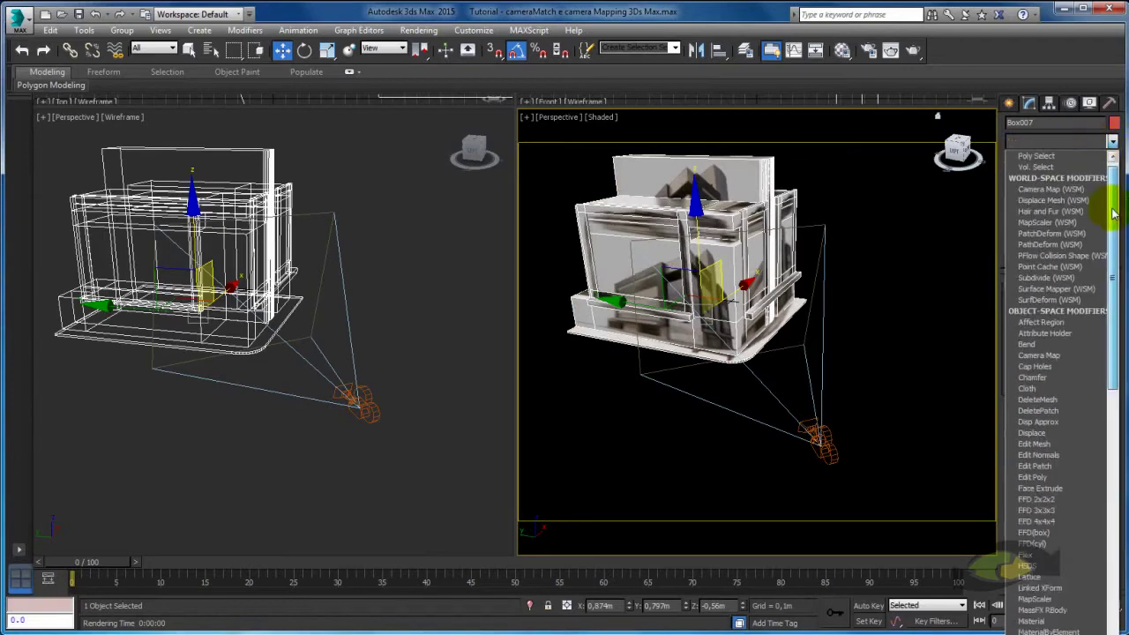
{"action": "left_click_drag", "start_coordinate": [1113, 167], "coordinate": [1114, 518]}
{"action": "left_click", "coordinate": [1100, 576]}
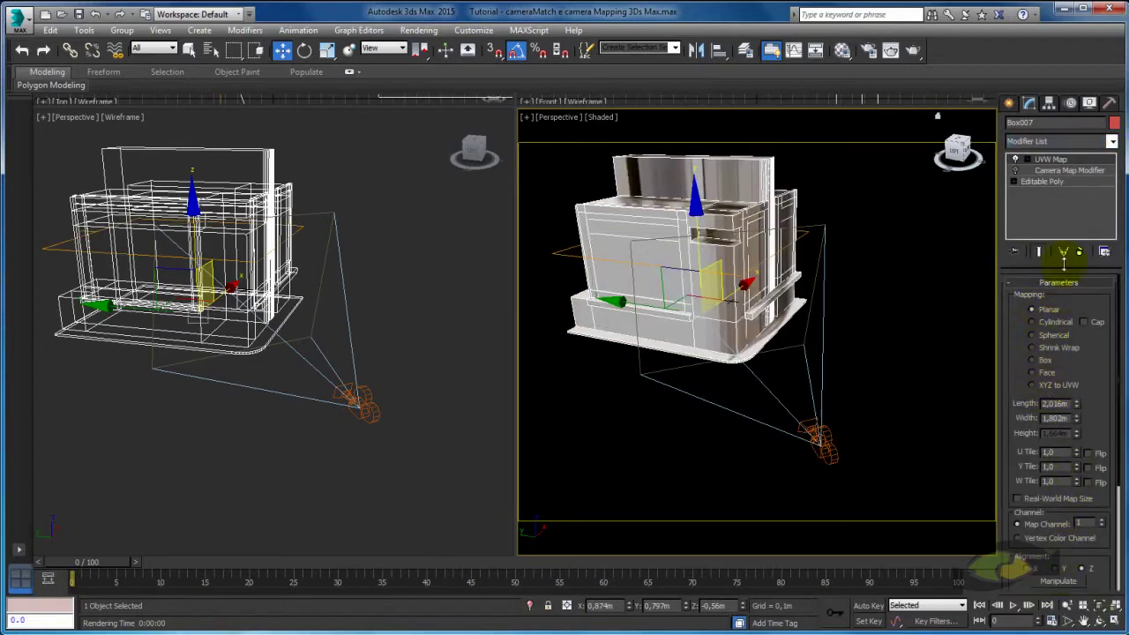
Rotate the UVW Map gizmo 55 degrees about Z and tilt it further
{"action": "left_click", "coordinate": [1051, 170]}
{"action": "key", "text": "e"}
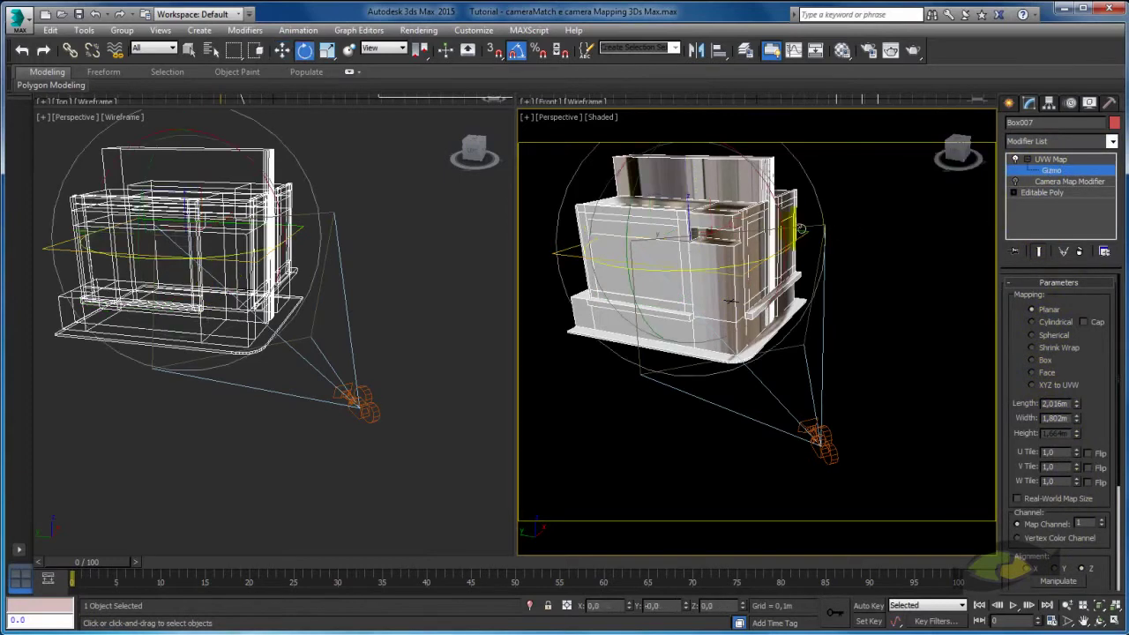
{"action": "middle_click_drag", "start_coordinate": [723, 236], "coordinate": [750, 244], "text": "alt"}
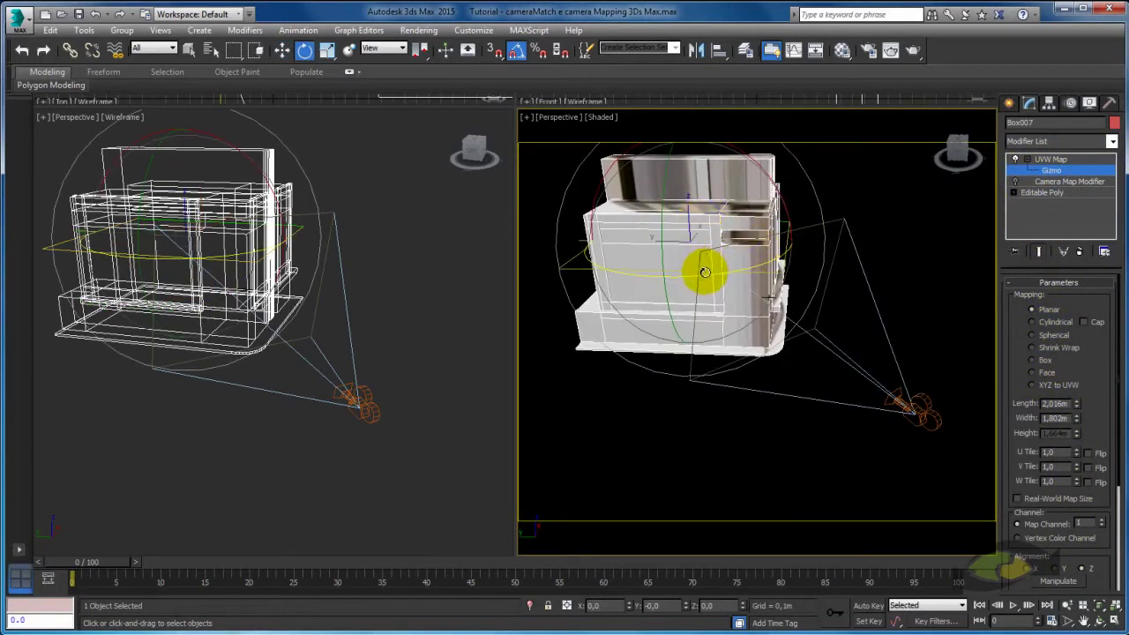
{"action": "left_click_drag", "start_coordinate": [705, 272], "coordinate": [737, 279]}
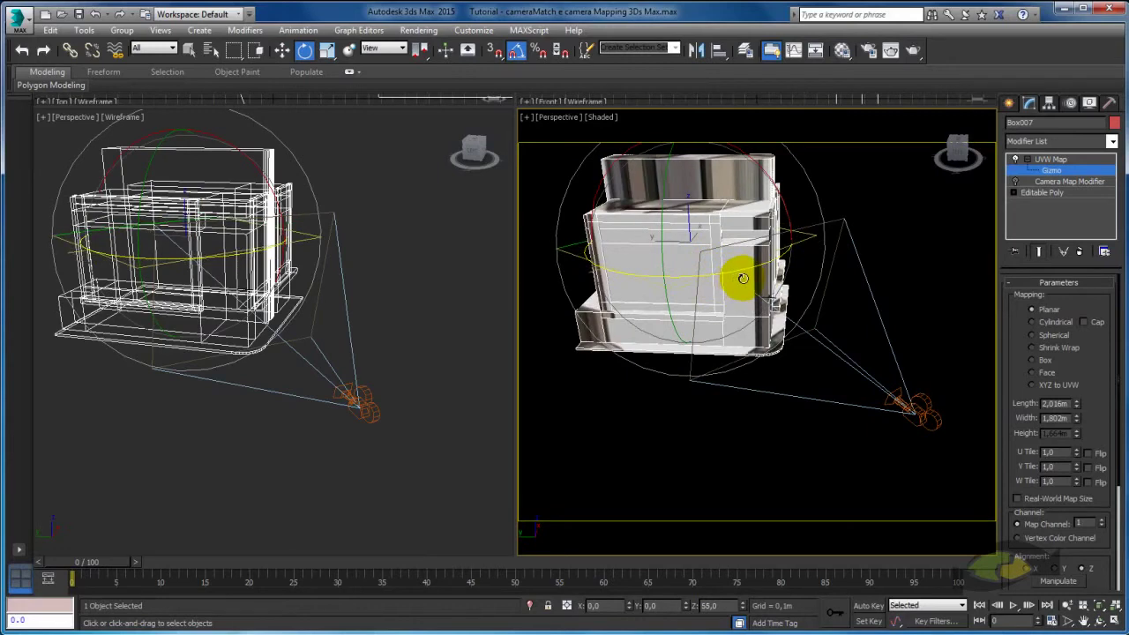
{"action": "mouse_move", "coordinate": [731, 189]}
{"action": "left_mouse_down"}
{"action": "mouse_move", "coordinate": [716, 278]}
{"action": "mouse_move", "coordinate": [637, 167]}
{"action": "mouse_move", "coordinate": [709, 276]}
{"action": "mouse_move", "coordinate": [705, 260]}
{"action": "left_mouse_up"}
Rescale the UVW Map gizmo and move it next to the camera
{"action": "key", "text": "w"}
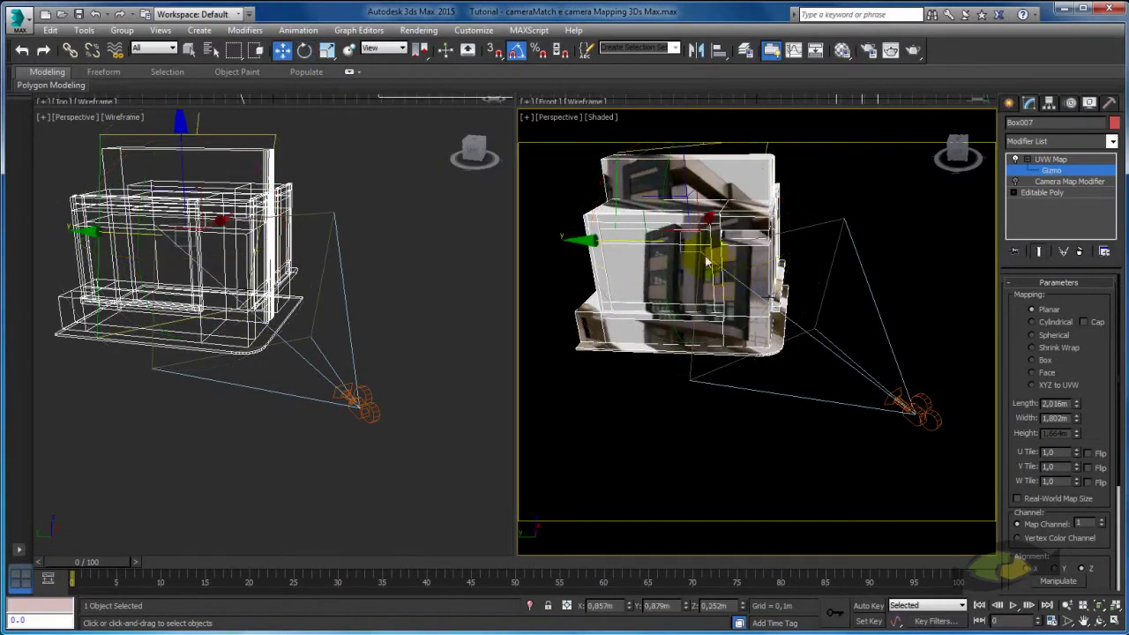
{"action": "middle_click_drag", "start_coordinate": [705, 260], "coordinate": [644, 294], "text": "alt"}
{"action": "key", "text": "r"}
{"action": "left_click_drag", "start_coordinate": [683, 249], "coordinate": [706, 246]}
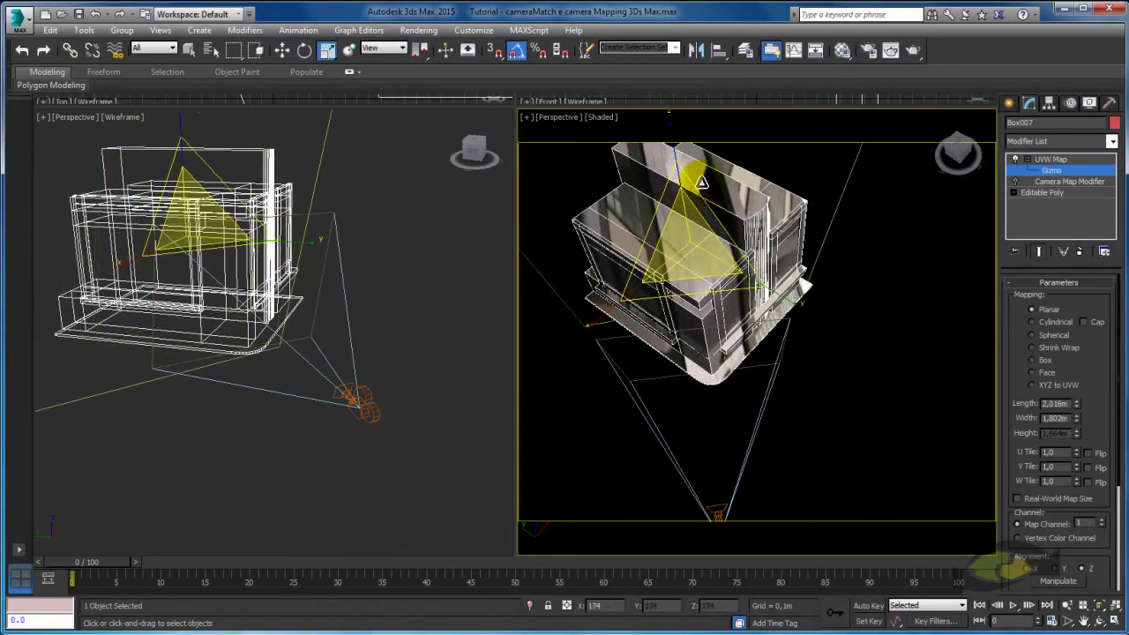
{"action": "mouse_move", "coordinate": [705, 246]}
{"action": "middle_mouse_down", "text": "alt"}
{"action": "mouse_move", "coordinate": [770, 300]}
{"action": "mouse_move", "coordinate": [723, 342]}
{"action": "middle_mouse_up", "text": "alt"}
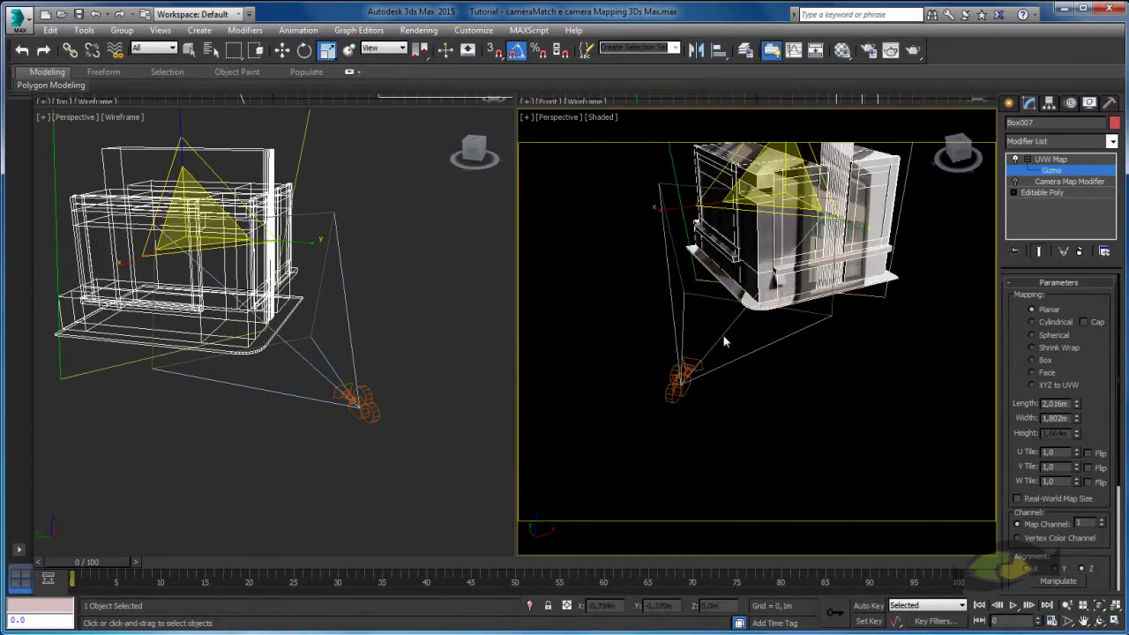
{"action": "middle_click_drag", "start_coordinate": [792, 334], "coordinate": [802, 353], "text": "alt"}
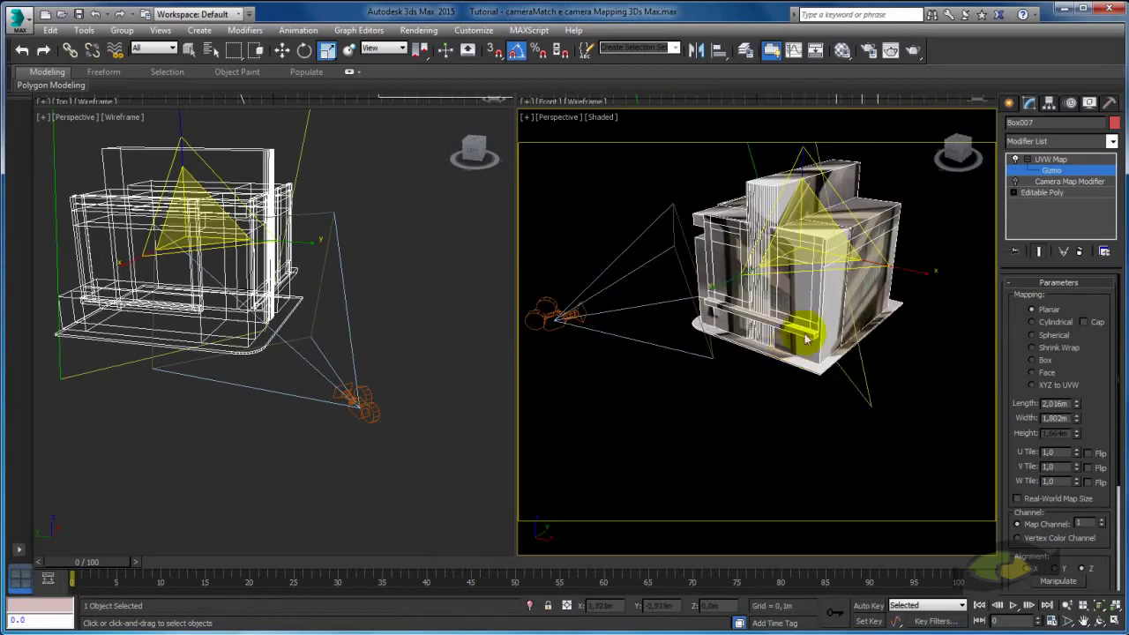
{"action": "key", "text": "w"}
{"action": "left_click_drag", "start_coordinate": [829, 238], "coordinate": [609, 268]}
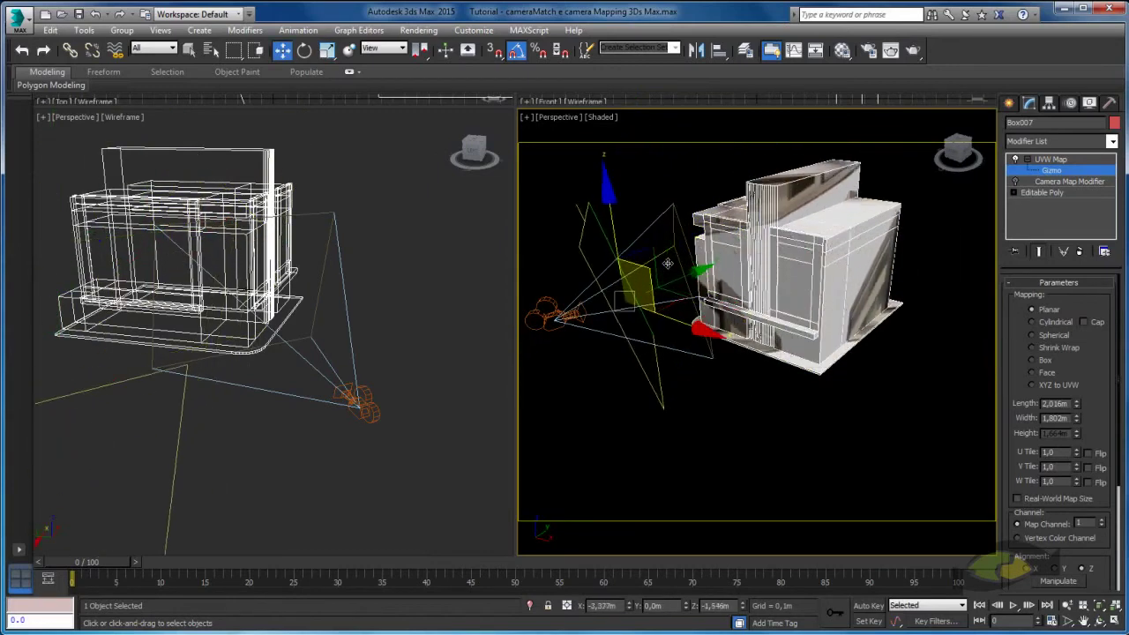
{"action": "mouse_move", "coordinate": [609, 268]}
{"action": "middle_mouse_down", "text": "alt"}
{"action": "mouse_move", "coordinate": [869, 326]}
{"action": "mouse_move", "coordinate": [752, 313]}
{"action": "middle_mouse_up", "text": "alt"}
{"action": "key", "text": "alt+a"}
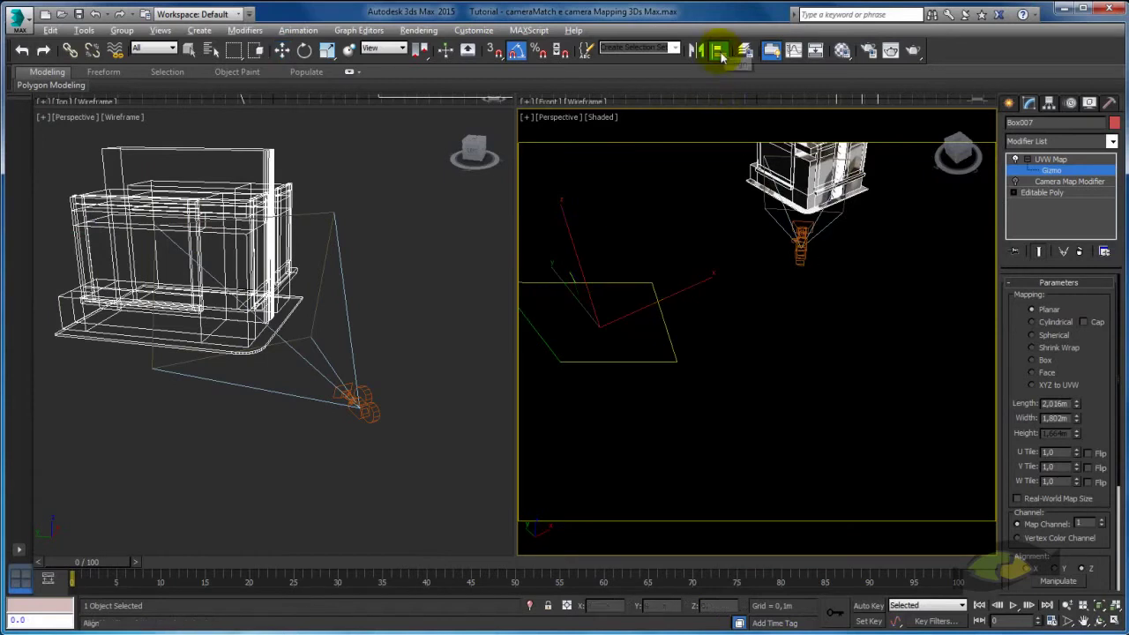
Align the gizmo to the picked object, matching X/Y orientation and X/Z position
{"action": "left_click", "coordinate": [801, 243]}
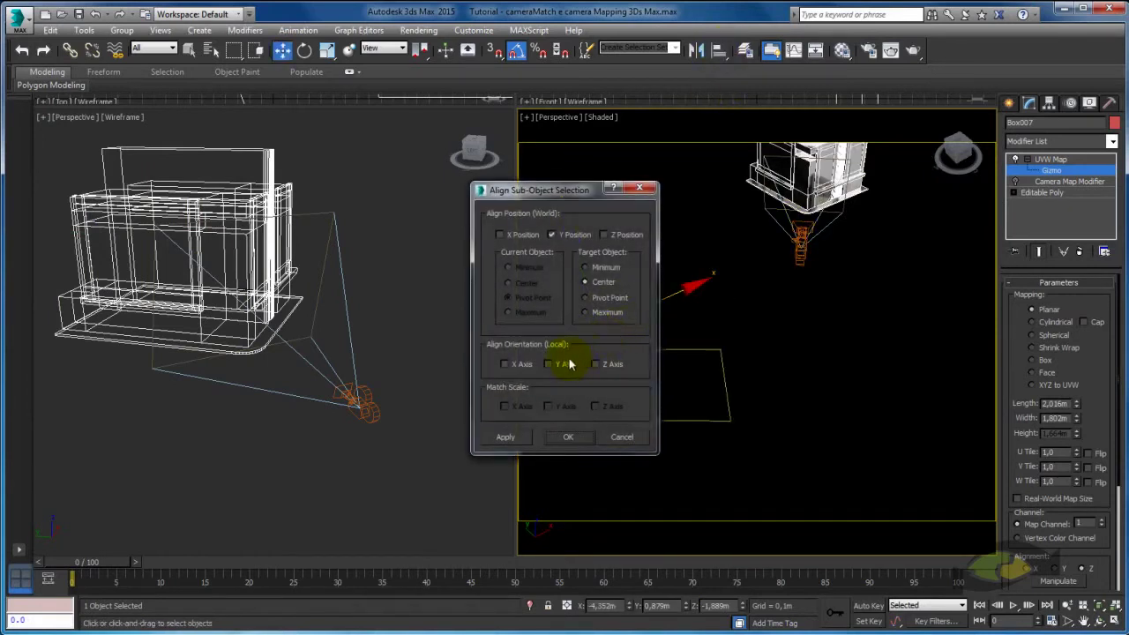
{"action": "left_click", "coordinate": [518, 367]}
{"action": "left_click", "coordinate": [560, 364]}
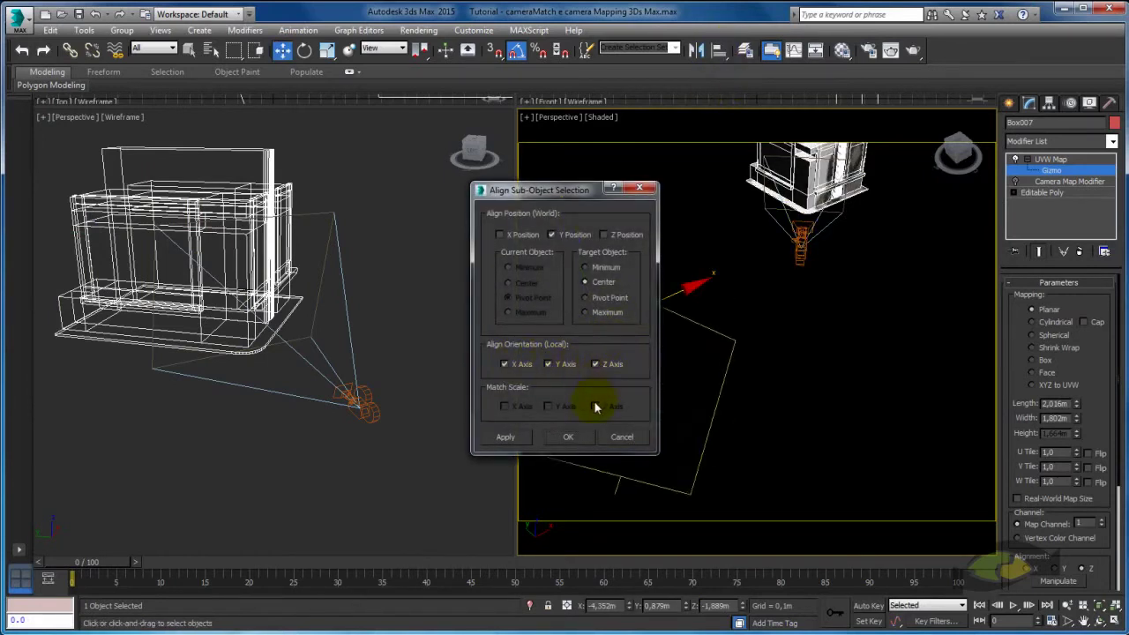
{"action": "left_click", "coordinate": [604, 235]}
{"action": "left_click", "coordinate": [500, 235]}
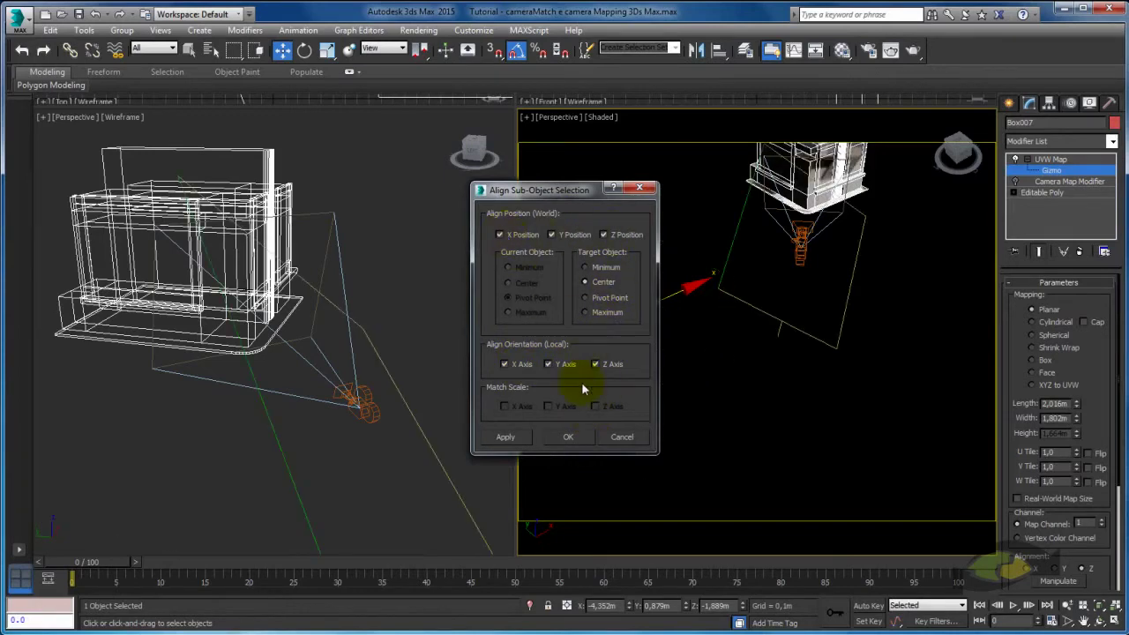
{"action": "left_click", "coordinate": [568, 436]}
Rotate the mapping plane 50 degrees about X, then tilt it further by hand
{"action": "mouse_move", "coordinate": [770, 321]}
{"action": "middle_mouse_down", "text": "alt"}
{"action": "mouse_move", "coordinate": [750, 285]}
{"action": "mouse_move", "coordinate": [713, 320]}
{"action": "middle_mouse_up", "text": "alt"}
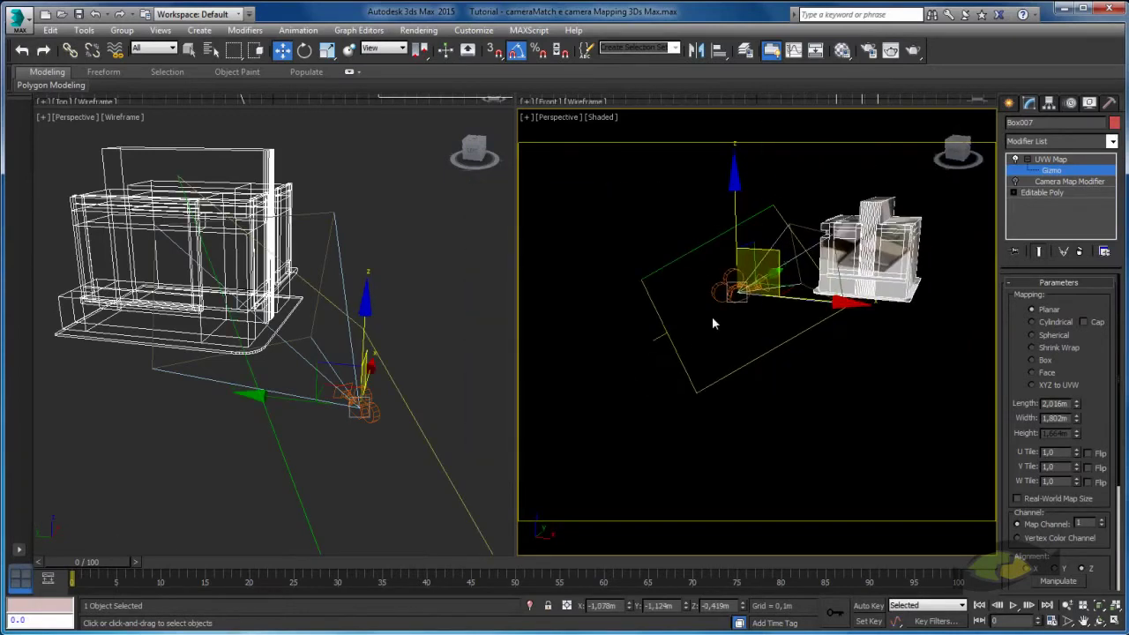
{"action": "key", "text": "e"}
{"action": "left_click_drag", "start_coordinate": [697, 237], "coordinate": [670, 276]}
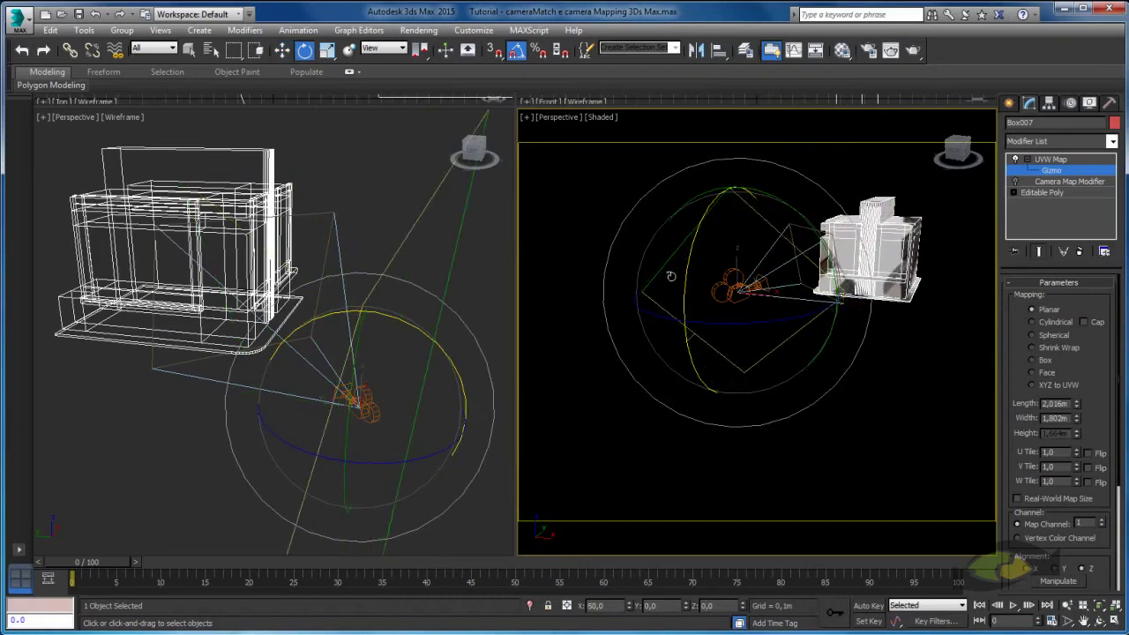
{"action": "left_click_drag", "start_coordinate": [806, 305], "coordinate": [765, 268]}
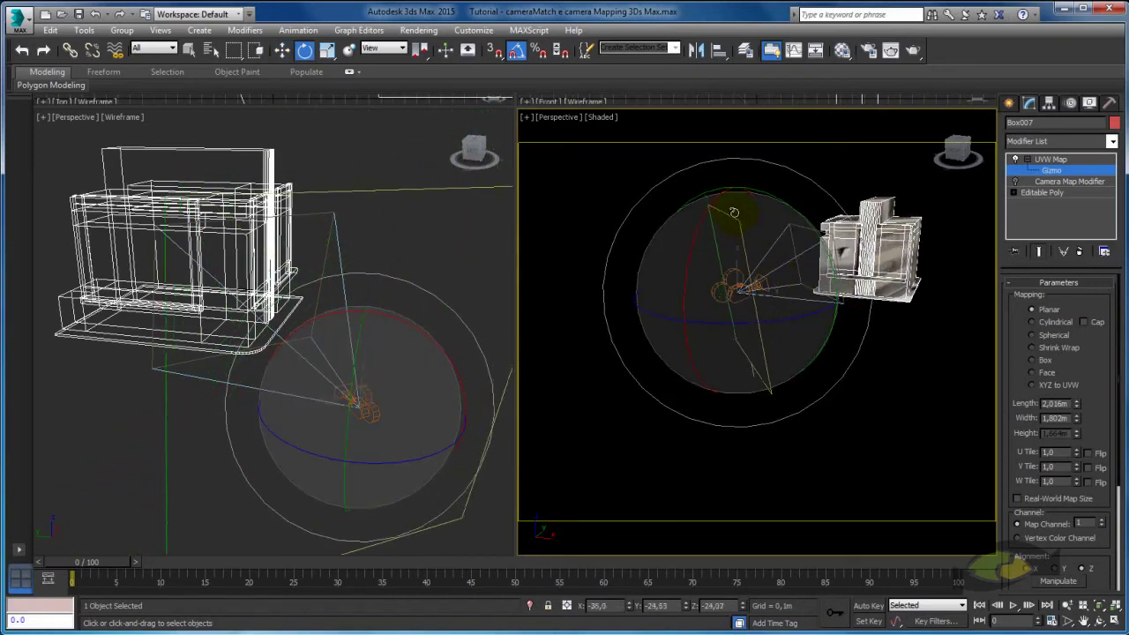
{"action": "left_click_drag", "start_coordinate": [765, 268], "coordinate": [808, 282]}
{"action": "middle_click_drag", "start_coordinate": [808, 282], "coordinate": [736, 211], "text": "alt"}
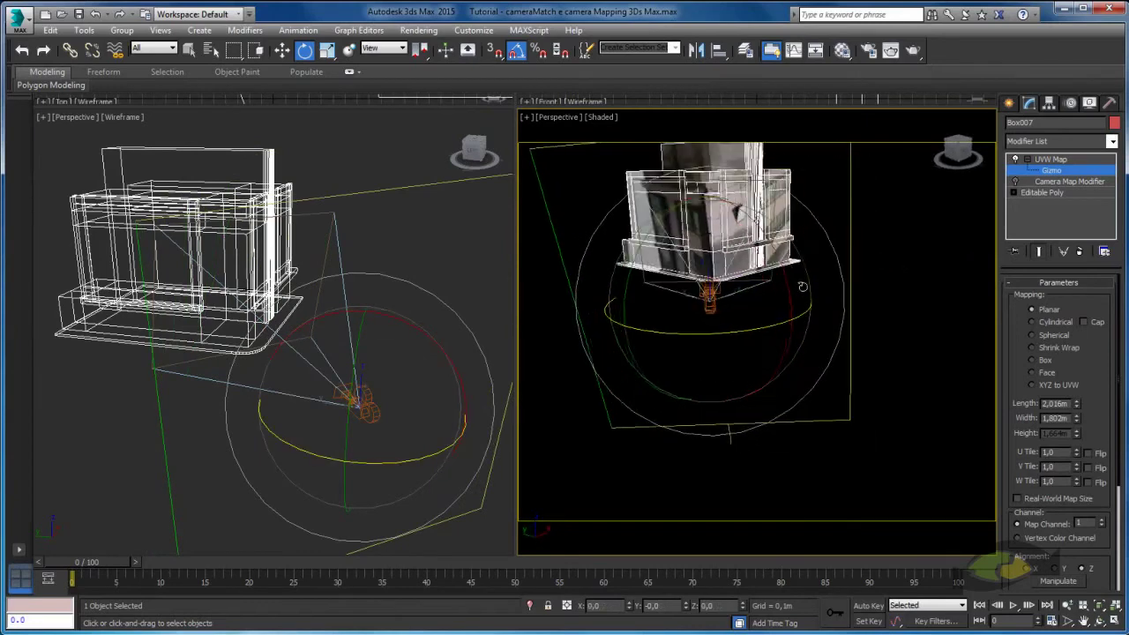
{"action": "left_click_drag", "start_coordinate": [729, 227], "coordinate": [690, 215]}
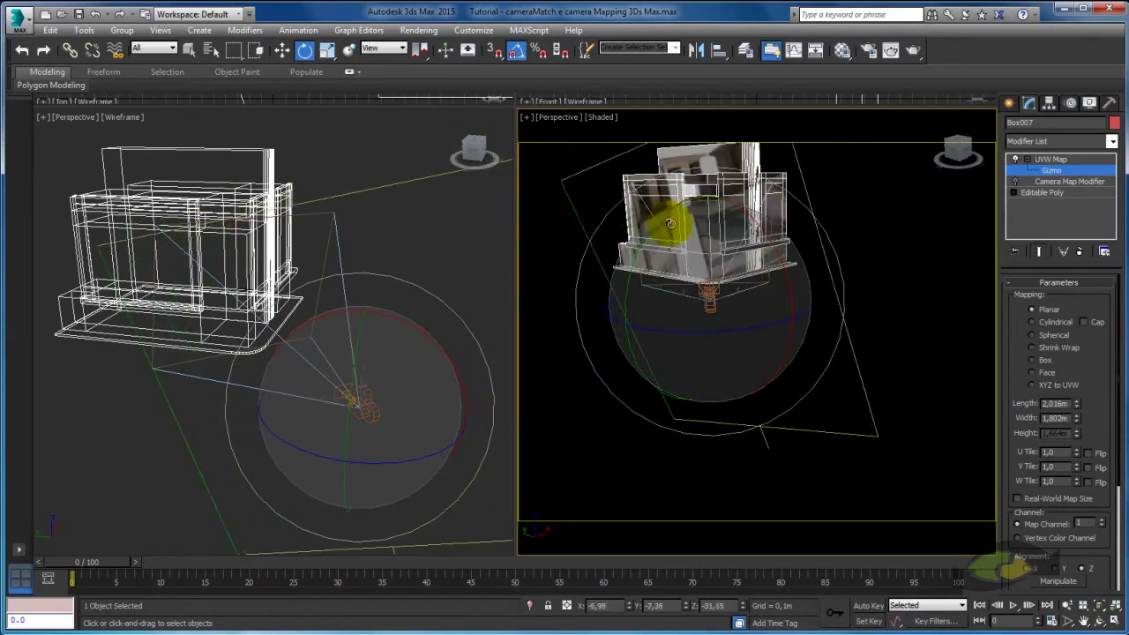
{"action": "mouse_move", "coordinate": [690, 215]}
{"action": "left_mouse_down"}
{"action": "mouse_move", "coordinate": [698, 432]}
{"action": "mouse_move", "coordinate": [659, 326]}
{"action": "left_mouse_up"}
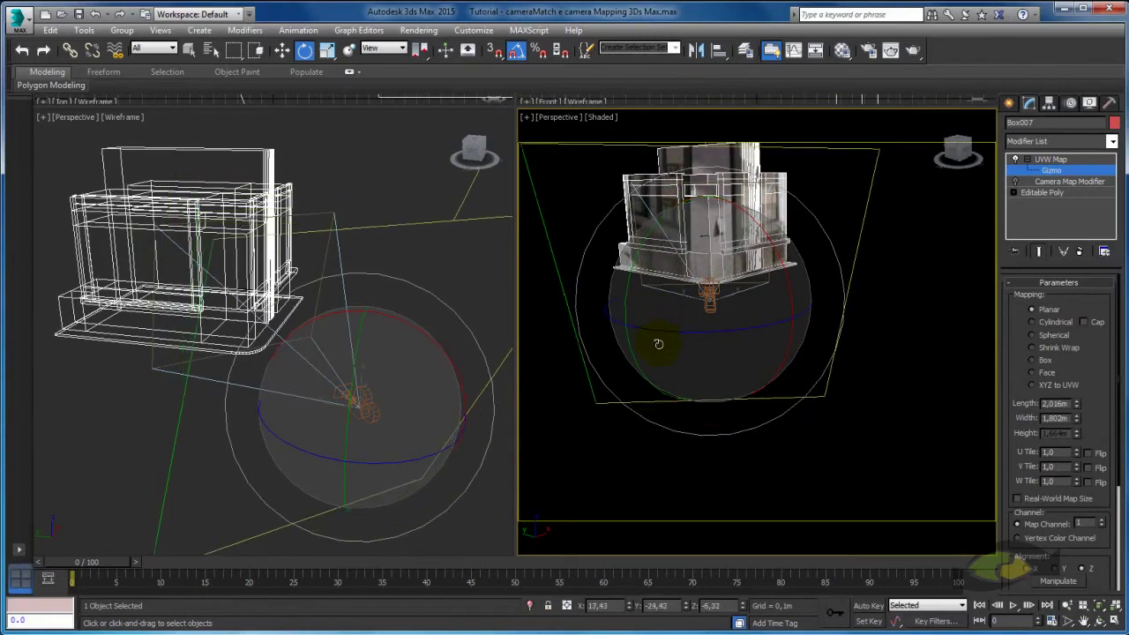
{"action": "left_click_drag", "start_coordinate": [658, 326], "coordinate": [665, 335]}
Scale the mapping plane down slightly
{"action": "key", "text": "r"}
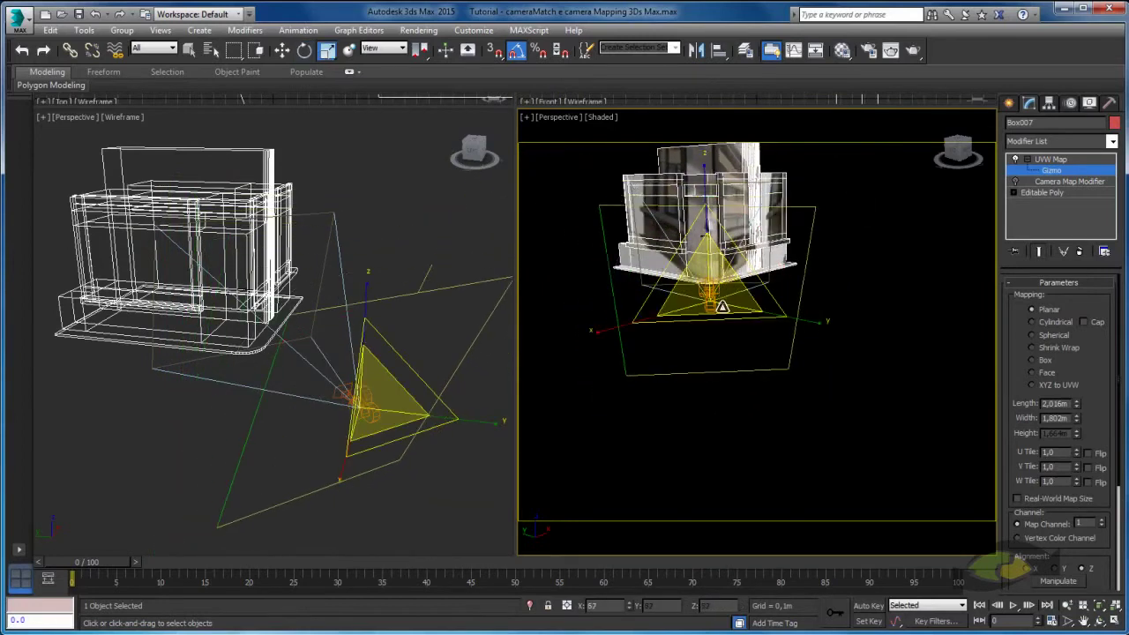
{"action": "mouse_move", "coordinate": [718, 295]}
{"action": "left_mouse_down"}
{"action": "mouse_move", "coordinate": [726, 326]}
{"action": "mouse_move", "coordinate": [718, 285]}
{"action": "mouse_move", "coordinate": [744, 294]}
{"action": "left_mouse_up"}
{"action": "key", "text": "e"}
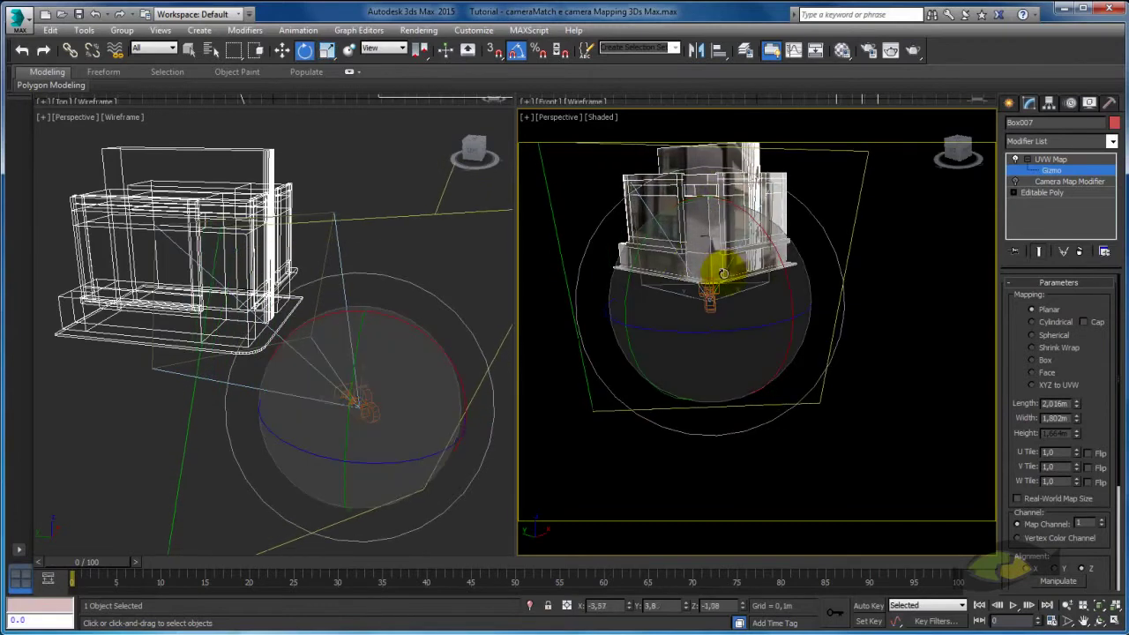
{"action": "mouse_move", "coordinate": [743, 294]}
{"action": "middle_mouse_down", "text": "alt"}
{"action": "mouse_move", "coordinate": [650, 341]}
{"action": "mouse_move", "coordinate": [744, 304]}
{"action": "middle_mouse_up", "text": "alt"}
{"action": "scroll", "coordinate": [732, 319], "scroll_direction": "down", "scroll_amount": 5}
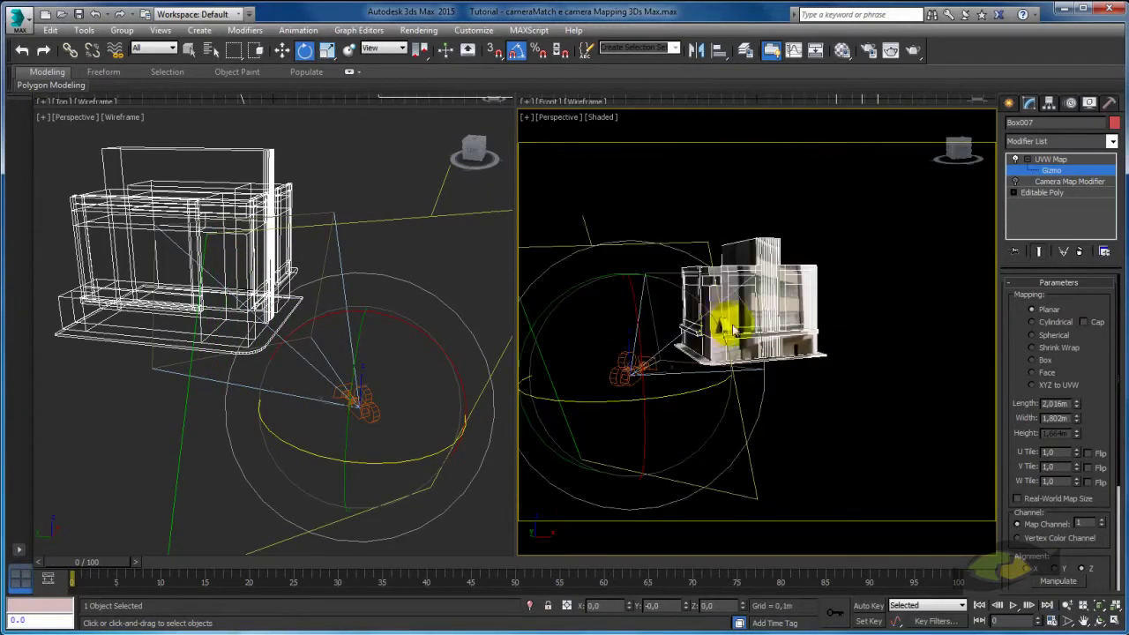
Exit gizmo editing and delete the UVW Map modifier from Box007
{"action": "left_click", "coordinate": [1057, 161]}
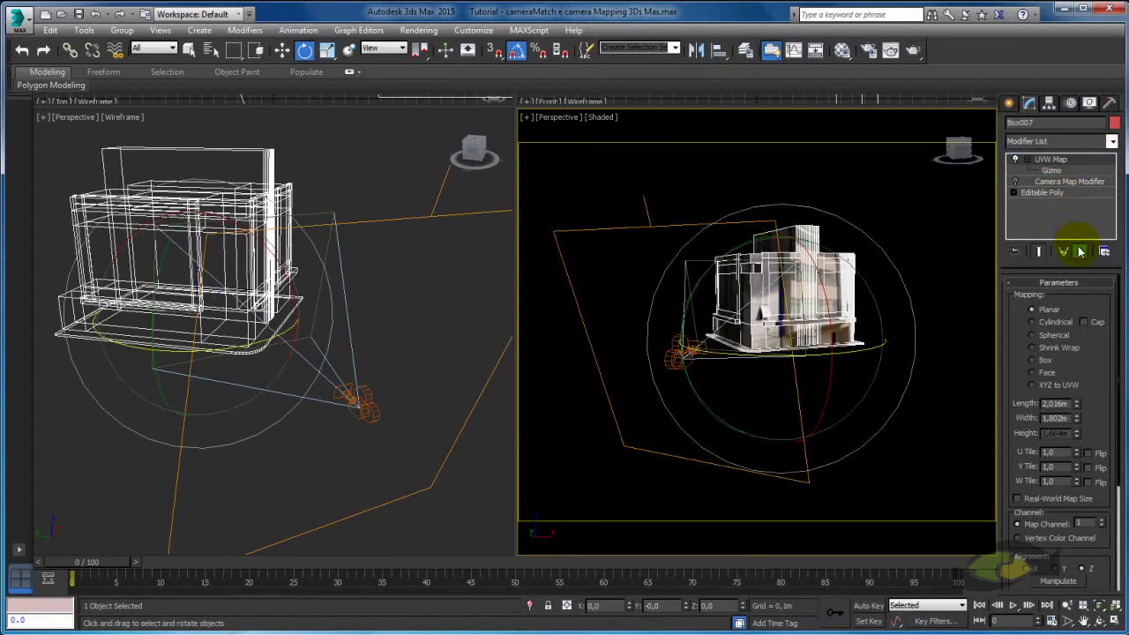
{"action": "left_click", "coordinate": [1080, 253]}
{"action": "middle_click_drag", "start_coordinate": [798, 317], "coordinate": [836, 308], "text": "alt"}
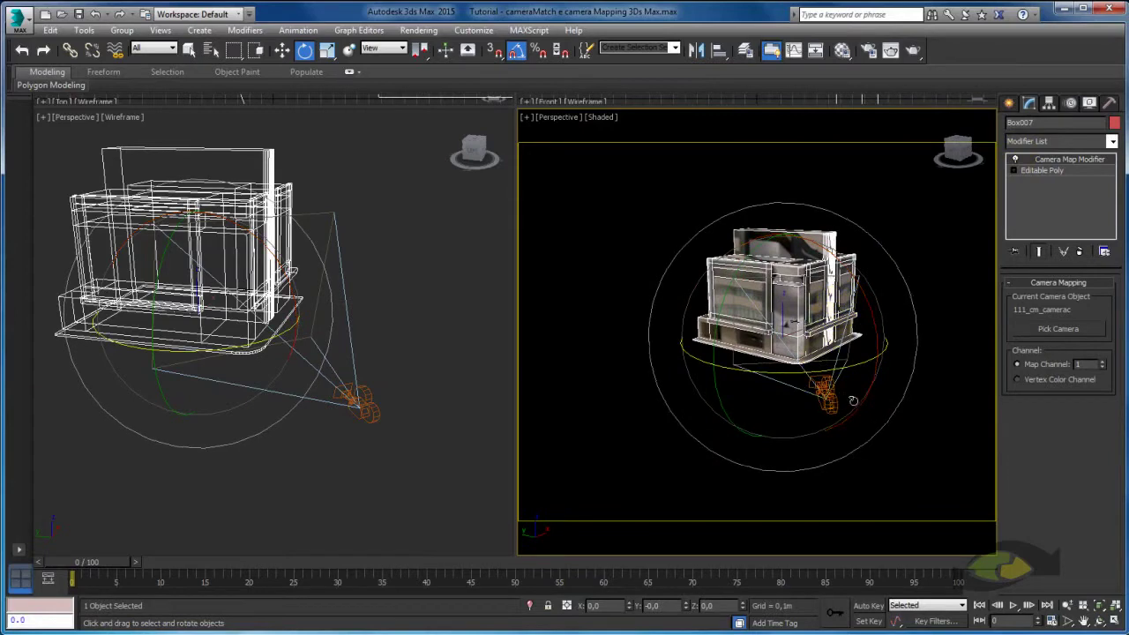
Clear the selection and maximize the Perspective view of the building
{"action": "mouse_move", "coordinate": [853, 400]}
{"action": "left_mouse_down"}
{"action": "mouse_move", "coordinate": [806, 403]}
{"action": "mouse_move", "coordinate": [751, 383]}
{"action": "left_mouse_up"}
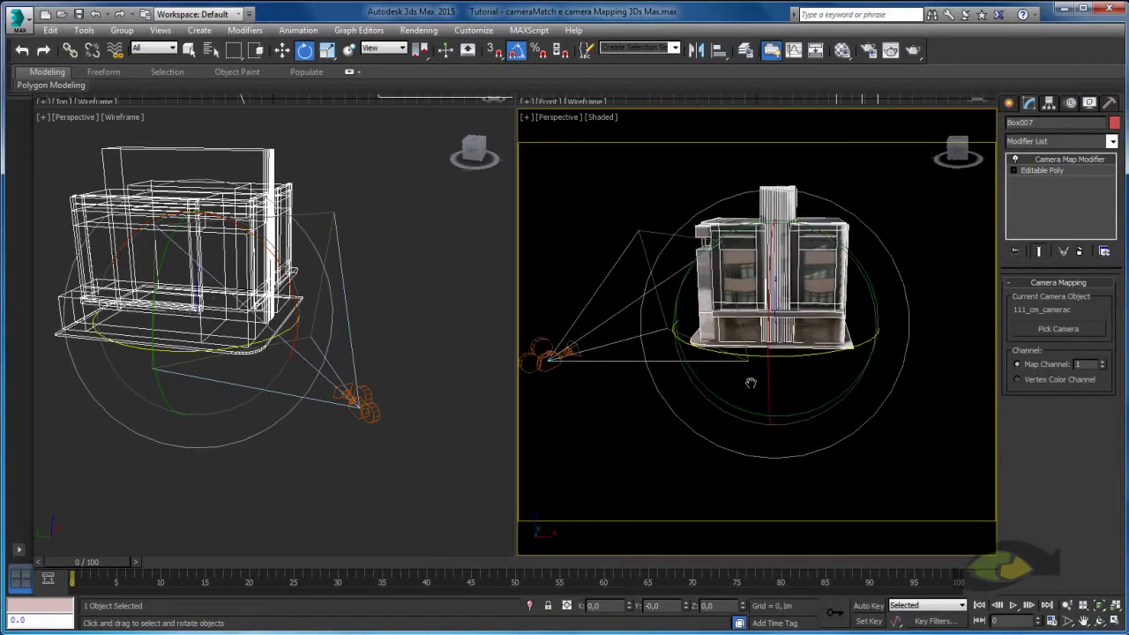
{"action": "scroll", "coordinate": [751, 383], "scroll_direction": "up", "scroll_amount": 2}
{"action": "middle_click_drag", "start_coordinate": [781, 238], "coordinate": [806, 282], "text": "alt"}
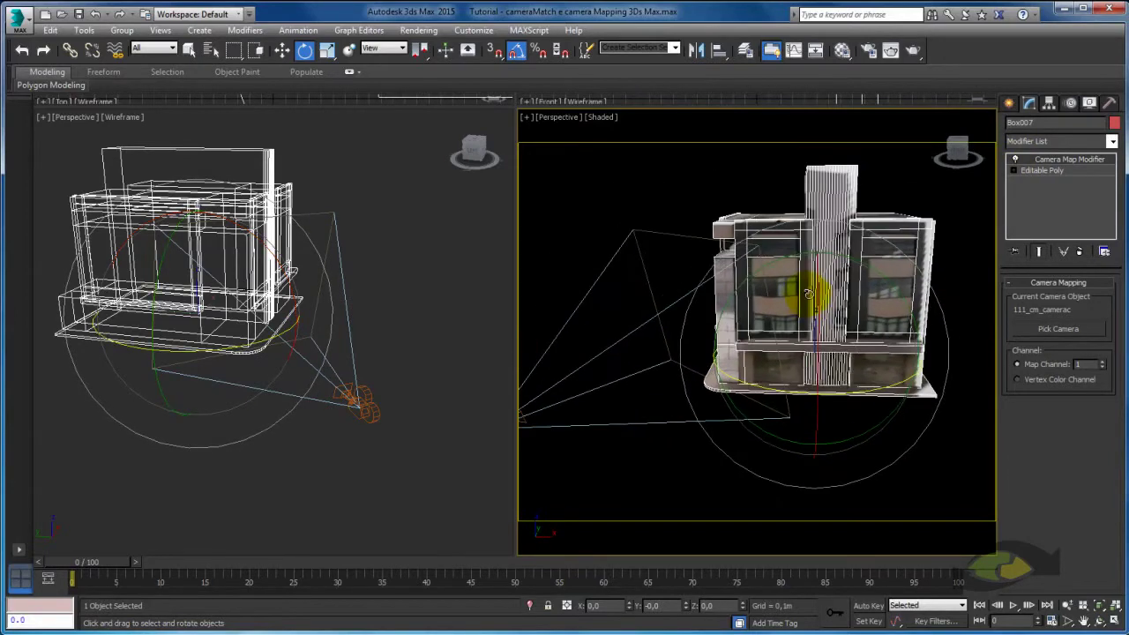
{"action": "left_click", "coordinate": [720, 182]}
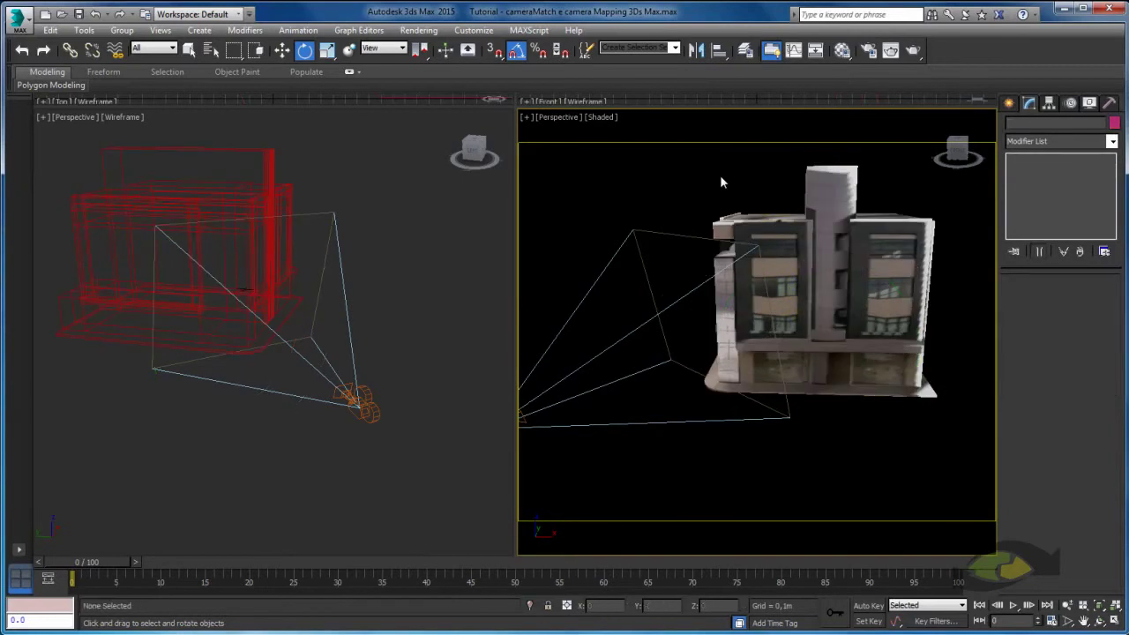
{"action": "left_click", "coordinate": [1115, 621]}
Render a test frame from a three-quarter angle, then reselect the building
{"action": "mouse_move", "coordinate": [754, 448]}
{"action": "middle_mouse_down", "text": "alt"}
{"action": "mouse_move", "coordinate": [722, 415]}
{"action": "mouse_move", "coordinate": [766, 415]}
{"action": "mouse_move", "coordinate": [868, 221]}
{"action": "middle_mouse_up", "text": "alt"}
{"action": "scroll", "coordinate": [765, 416], "scroll_direction": "up", "scroll_amount": 2}
{"action": "left_click", "coordinate": [920, 58]}
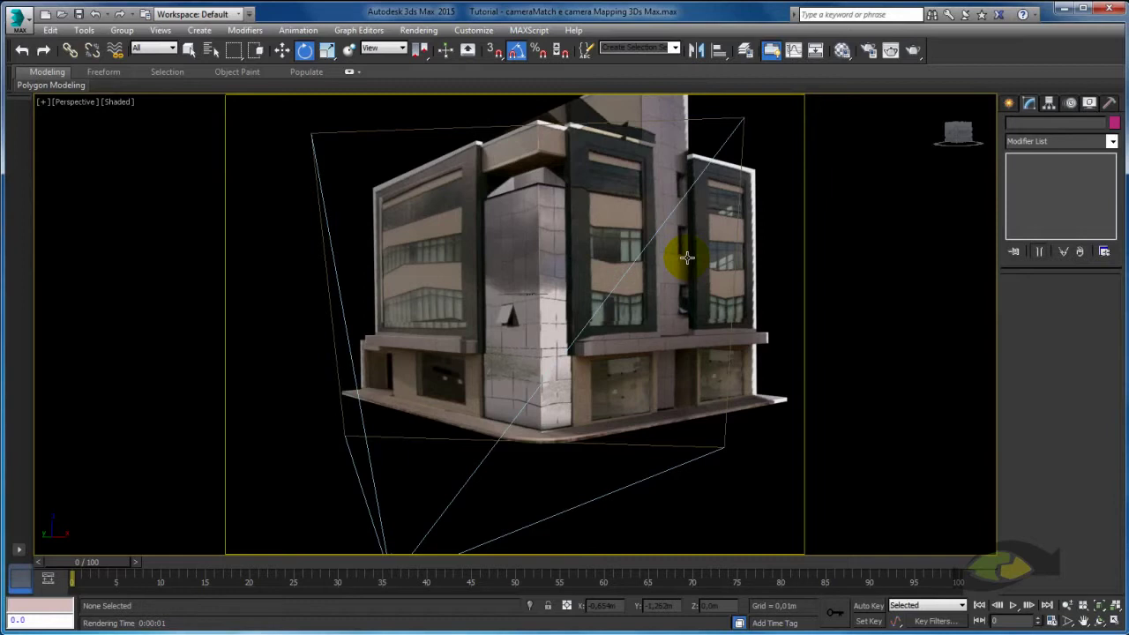
{"action": "left_click", "coordinate": [678, 257]}
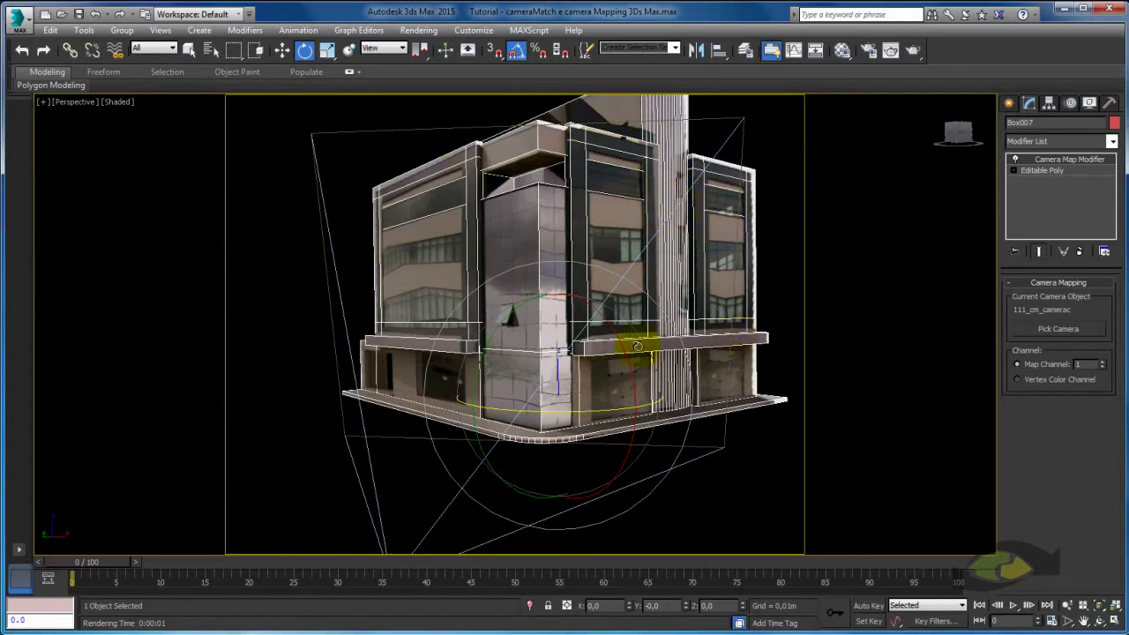
Temporarily disable Camera Map and add a Subdivide modifier to Box007
{"action": "left_click", "coordinate": [1015, 158]}
{"action": "left_click", "coordinate": [1113, 145]}
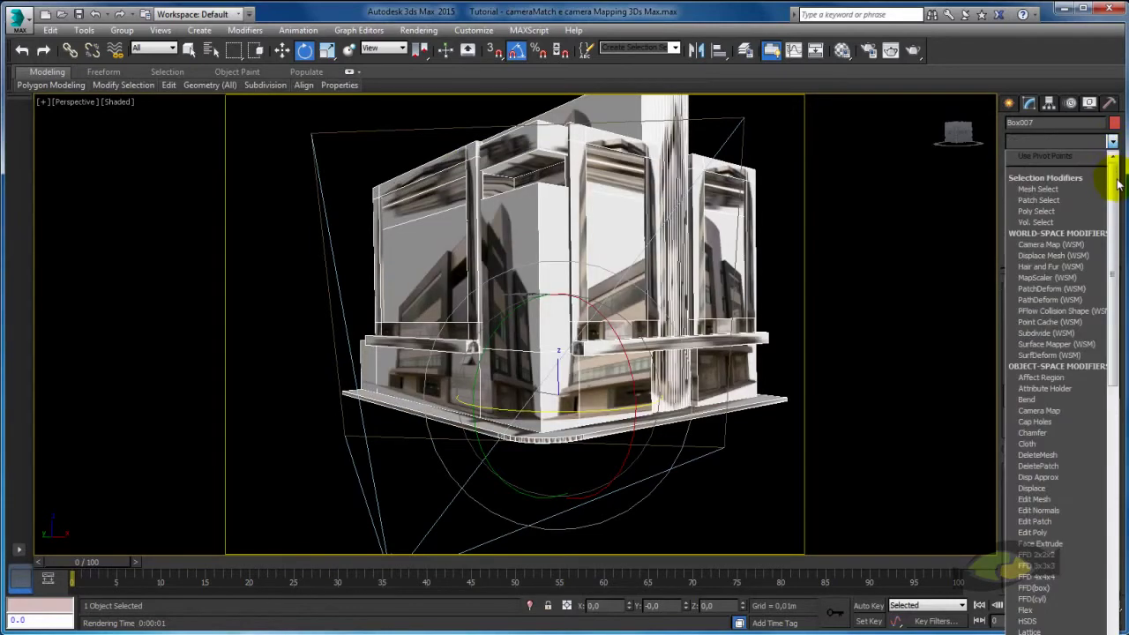
{"action": "left_click_drag", "start_coordinate": [1118, 156], "coordinate": [1118, 494]}
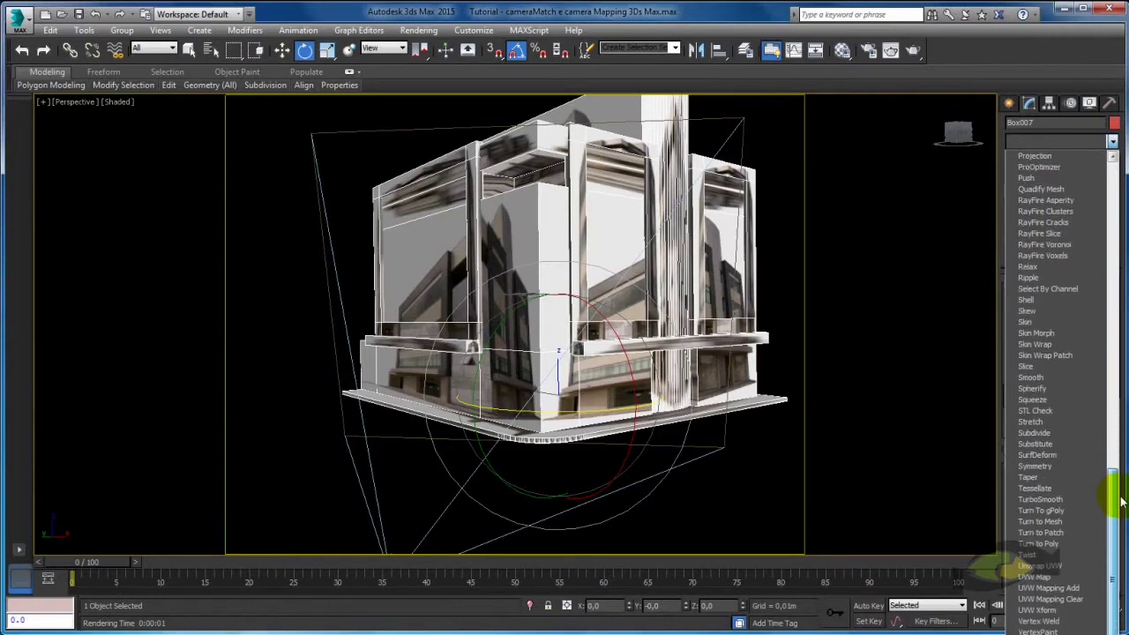
{"action": "left_click", "coordinate": [1036, 434]}
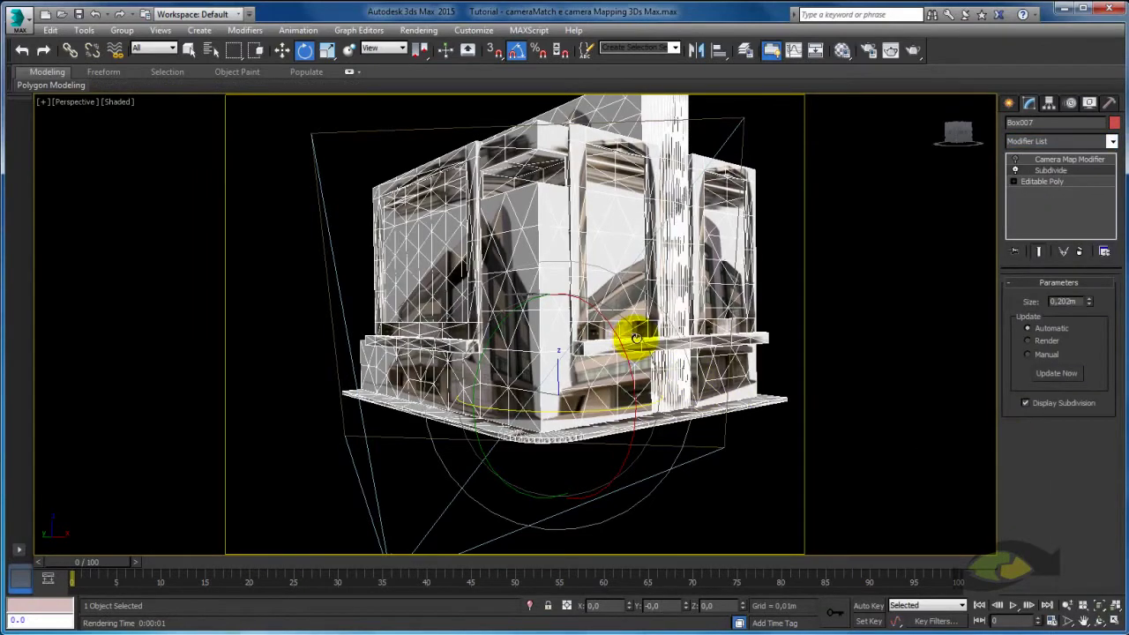
Hide the 02 - Default material's texture in the viewport and set the Subdivide size to 0.1m
{"action": "left_click", "coordinate": [843, 50]}
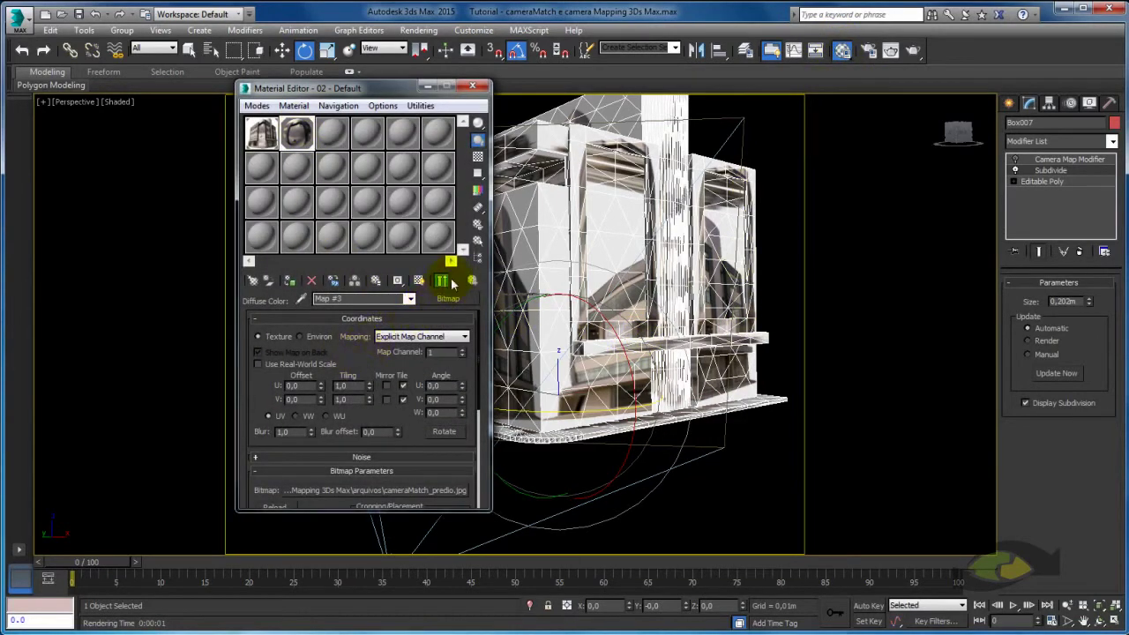
{"action": "left_click", "coordinate": [454, 280]}
{"action": "left_click", "coordinate": [441, 280]}
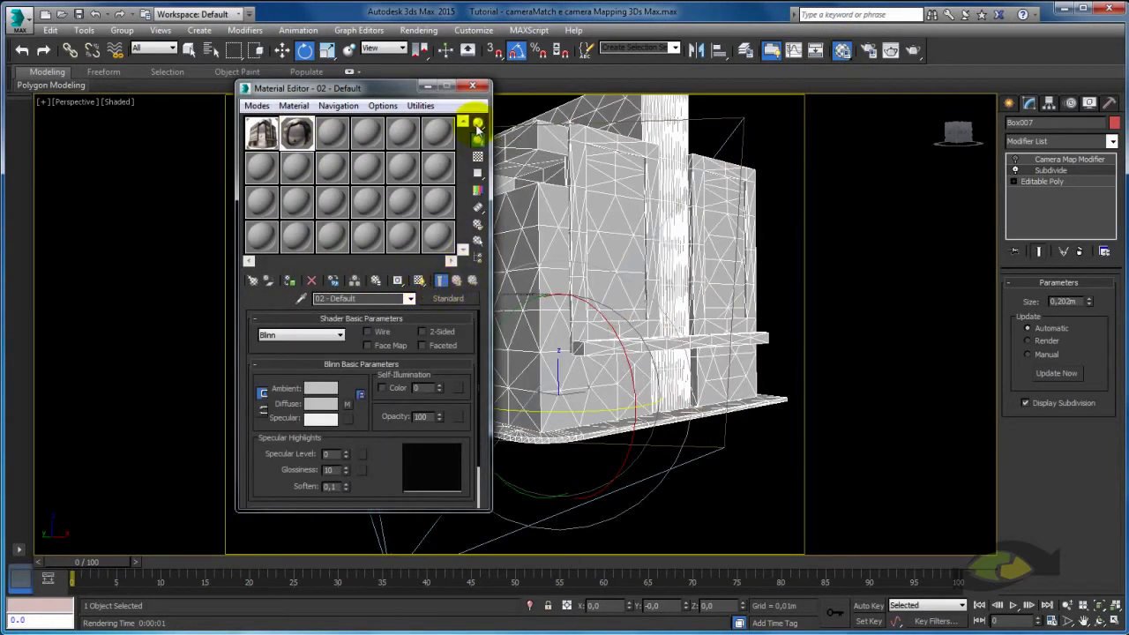
{"action": "left_click", "coordinate": [426, 86]}
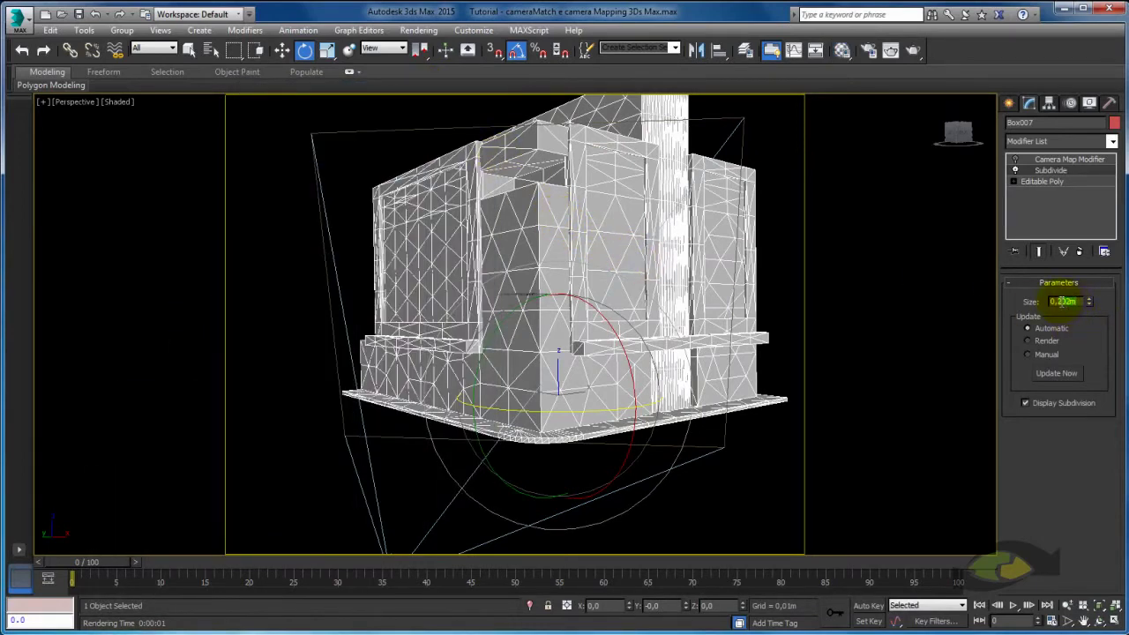
{"action": "left_click", "coordinate": [1070, 302]}
{"action": "type", "text": "0,1"}
{"action": "key", "text": "Return"}
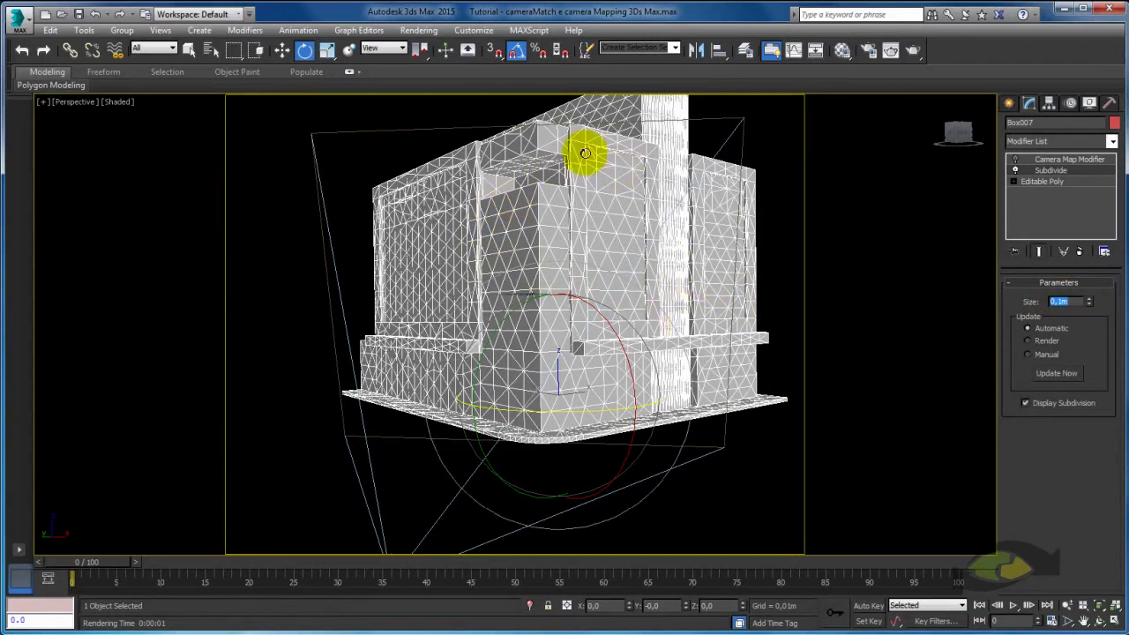
Return to Camera Map and show the material's texture in the viewport again
{"action": "left_click", "coordinate": [1027, 160]}
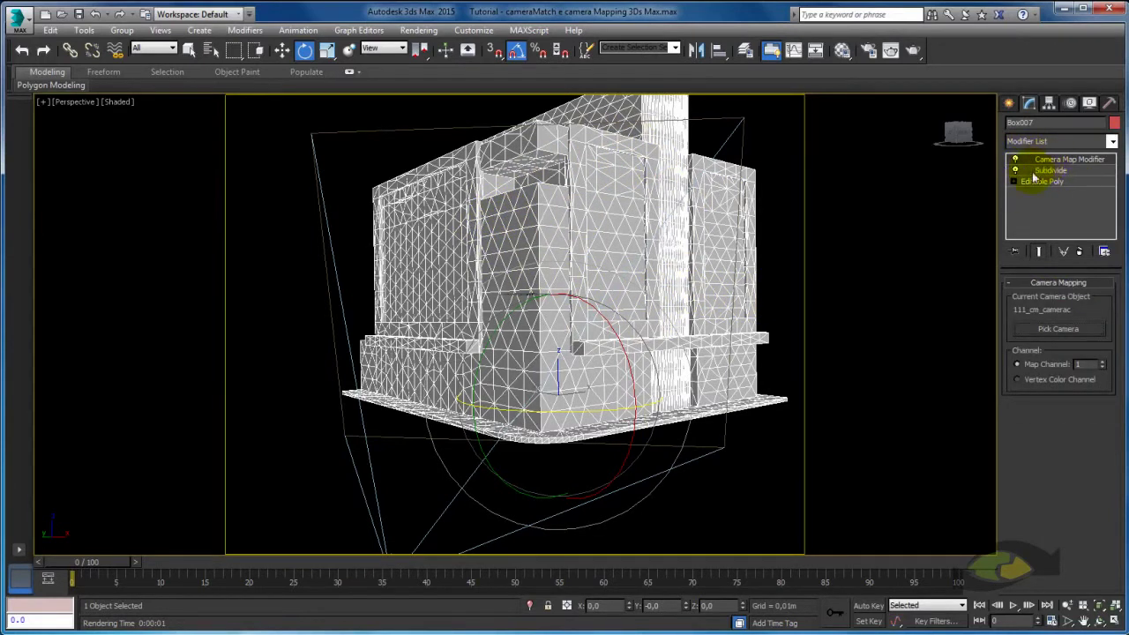
{"action": "left_click", "coordinate": [842, 50]}
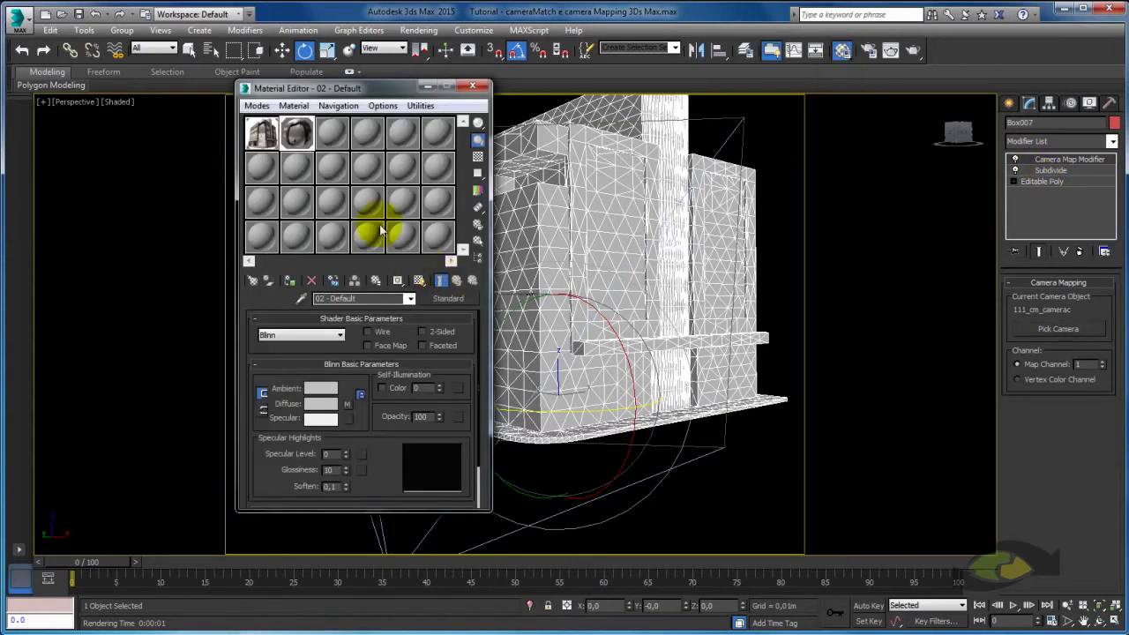
{"action": "left_click", "coordinate": [419, 281]}
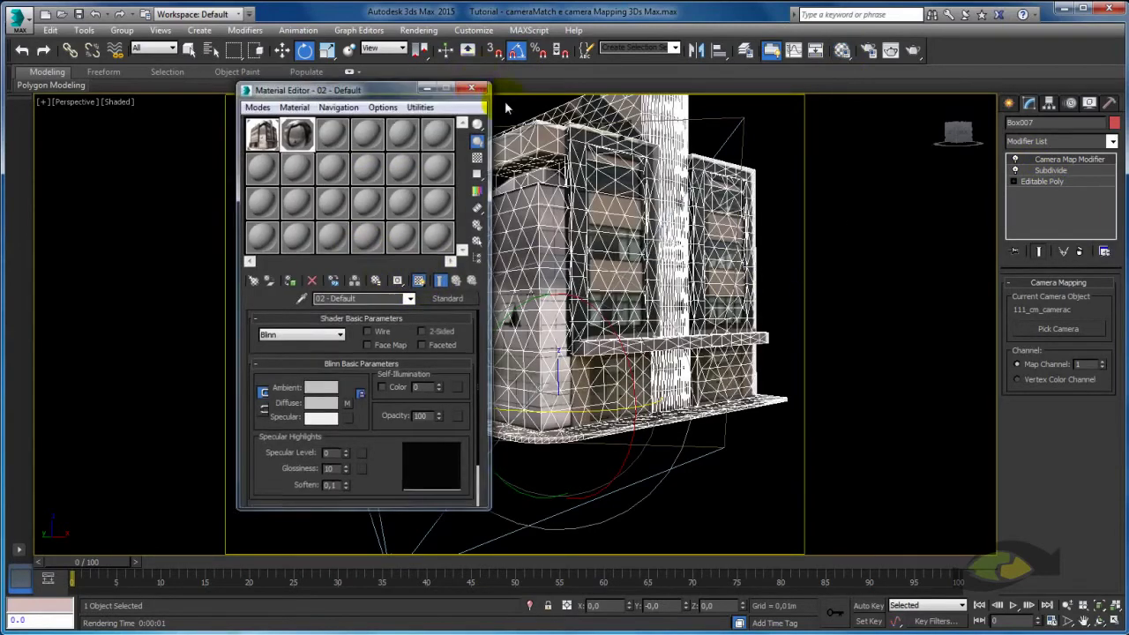
Render the Perspective view, clone the rendered frame and place the two renders side by side
{"action": "left_click", "coordinate": [472, 86]}
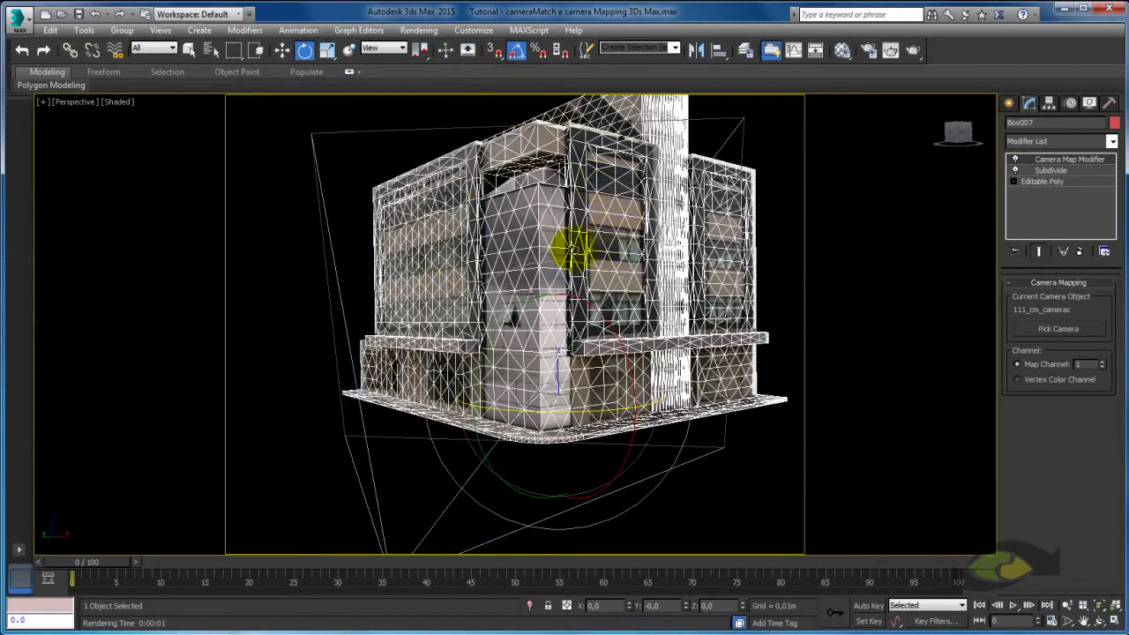
{"action": "left_click", "coordinate": [890, 50]}
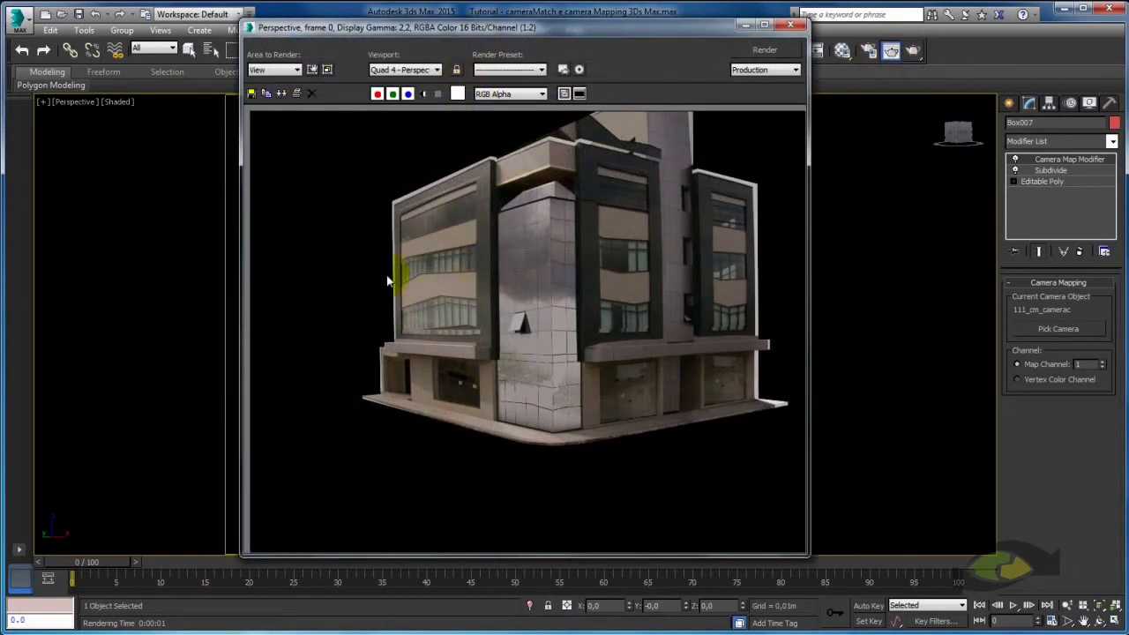
{"action": "left_click", "coordinate": [282, 93]}
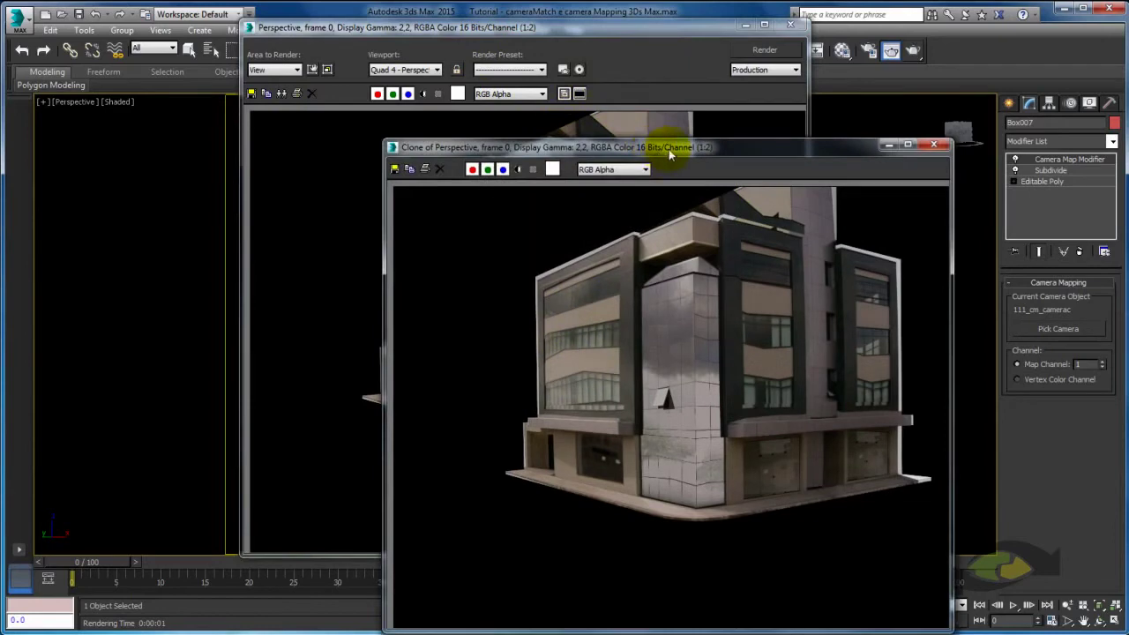
{"action": "left_click_drag", "start_coordinate": [669, 149], "coordinate": [696, 48]}
{"action": "left_click_drag", "start_coordinate": [805, 56], "coordinate": [874, 56]}
{"action": "left_click_drag", "start_coordinate": [630, 27], "coordinate": [434, 29]}
Re-render the subdivided building for comparison and close the first render window
{"action": "left_click", "coordinate": [573, 49]}
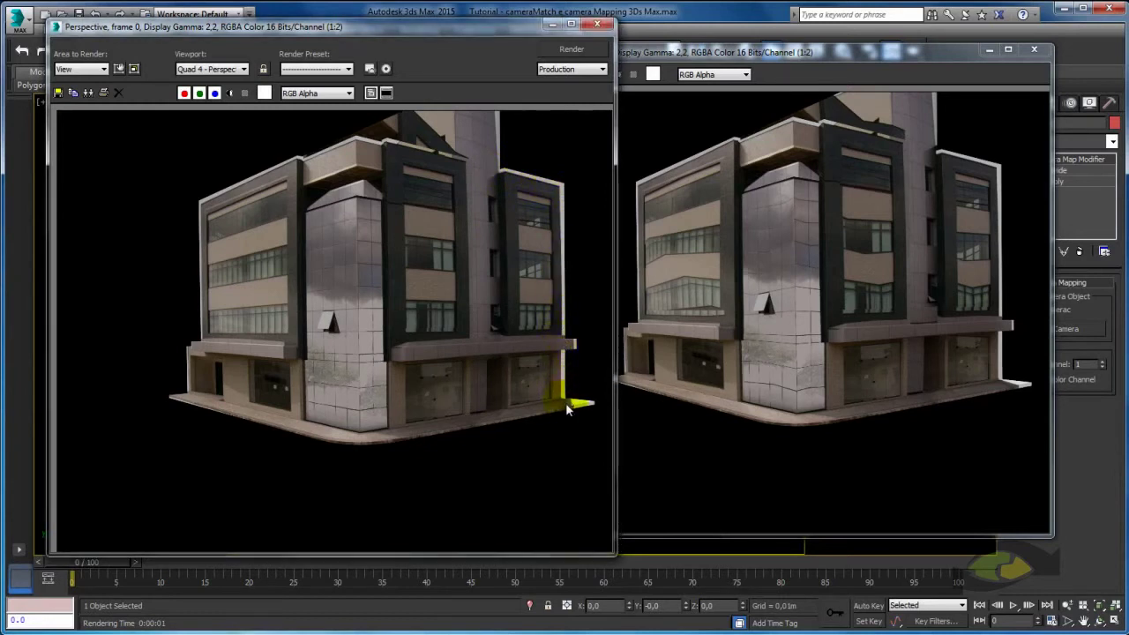
{"action": "left_click", "coordinate": [599, 26]}
{"action": "left_click_drag", "start_coordinate": [853, 50], "coordinate": [731, 49]}
Close the remaining render, render a test frame through 111_cm_camerac, then select the building mesh
{"action": "left_click", "coordinate": [834, 46]}
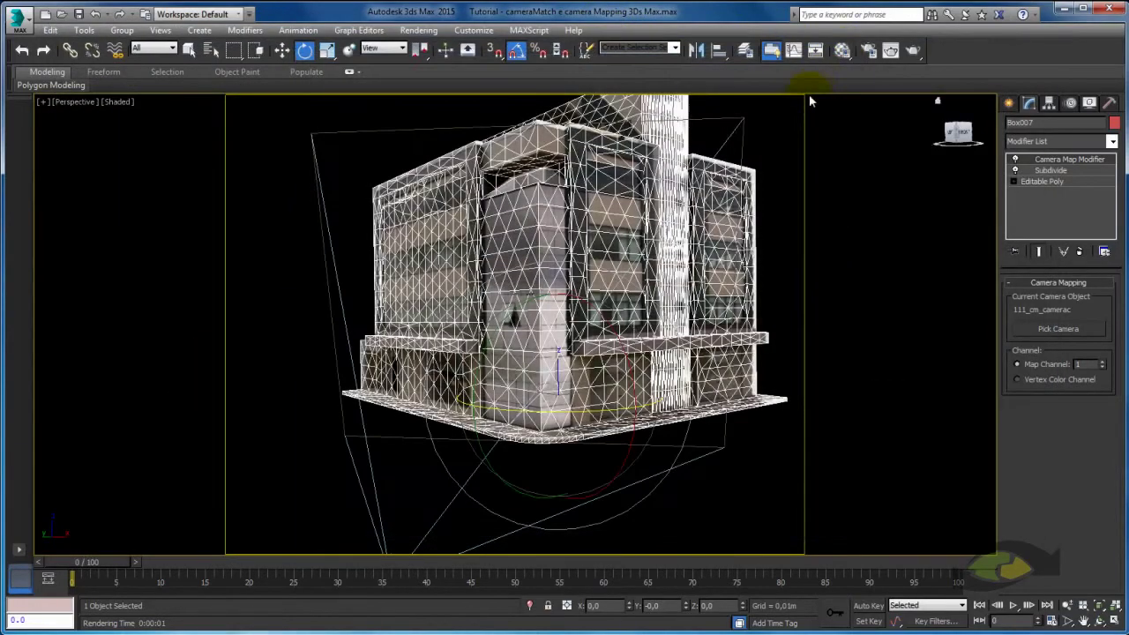
{"action": "key", "text": "shift+q"}
{"action": "left_click", "coordinate": [770, 302]}
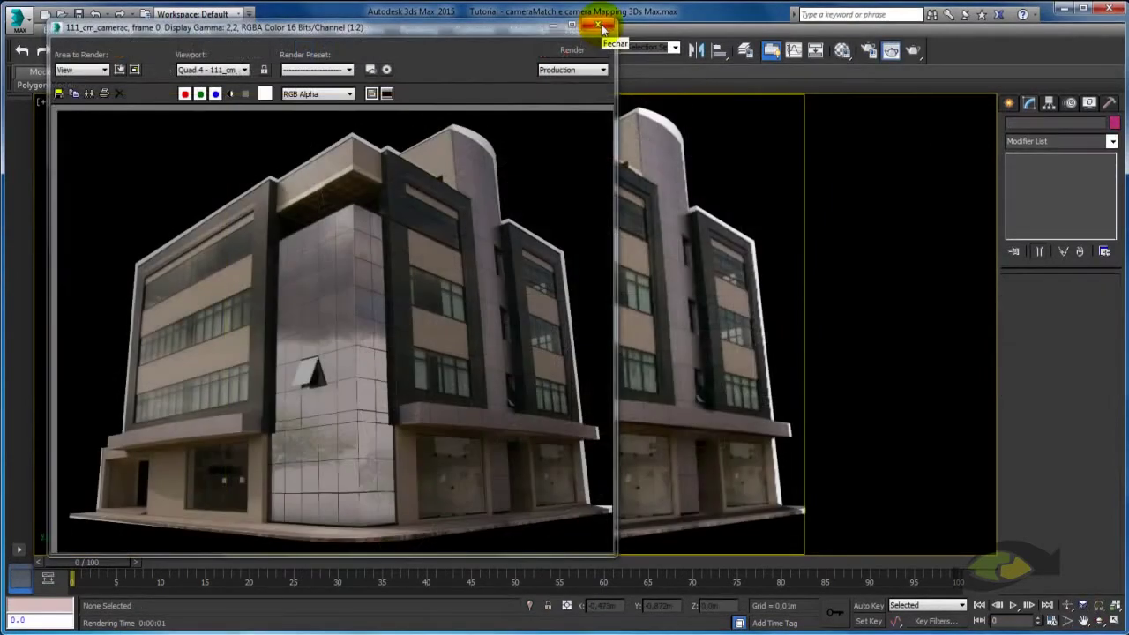
{"action": "left_click", "coordinate": [602, 29]}
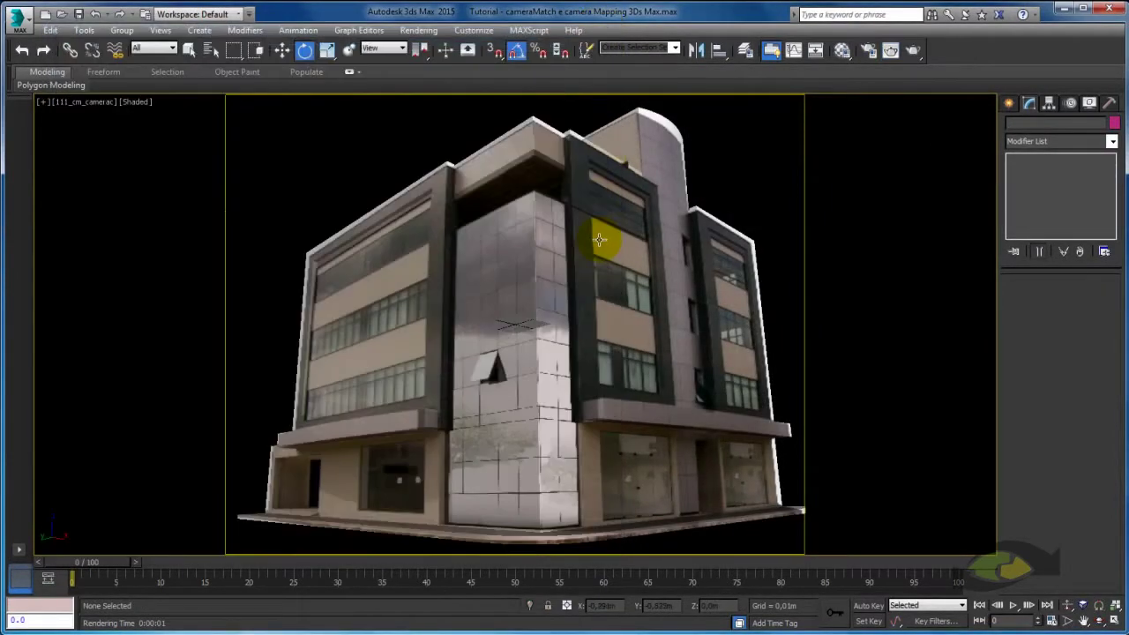
{"action": "left_click", "coordinate": [595, 233]}
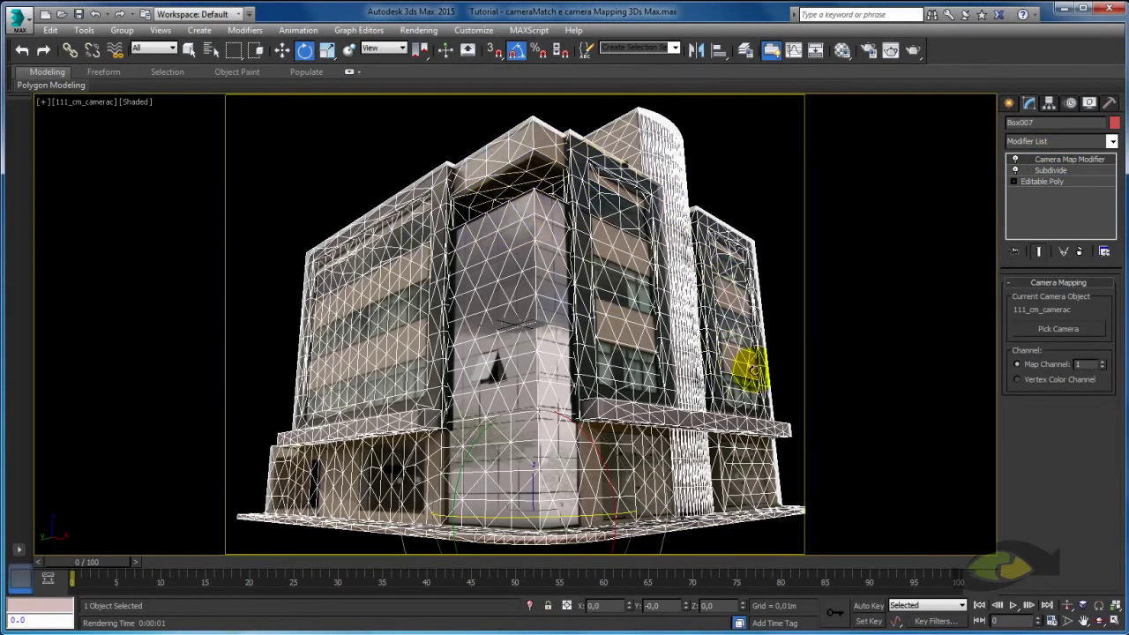
Add an Unwrap UVW modifier to the building
{"action": "left_click", "coordinate": [1112, 144]}
{"action": "left_click_drag", "start_coordinate": [1116, 151], "coordinate": [1116, 520]}
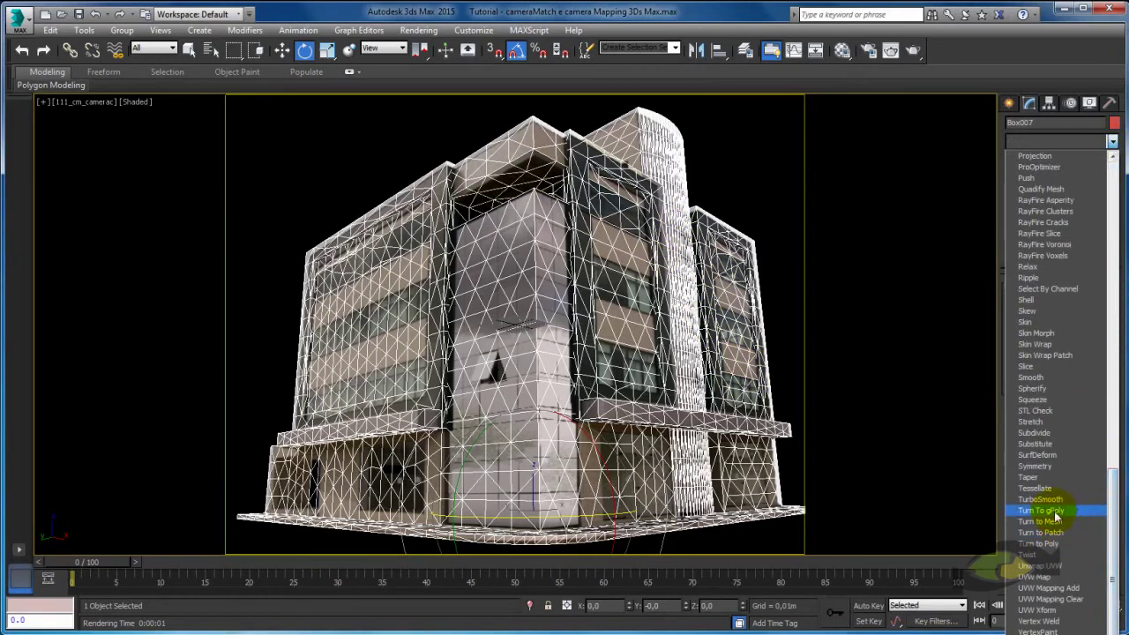
{"action": "left_click", "coordinate": [1059, 568]}
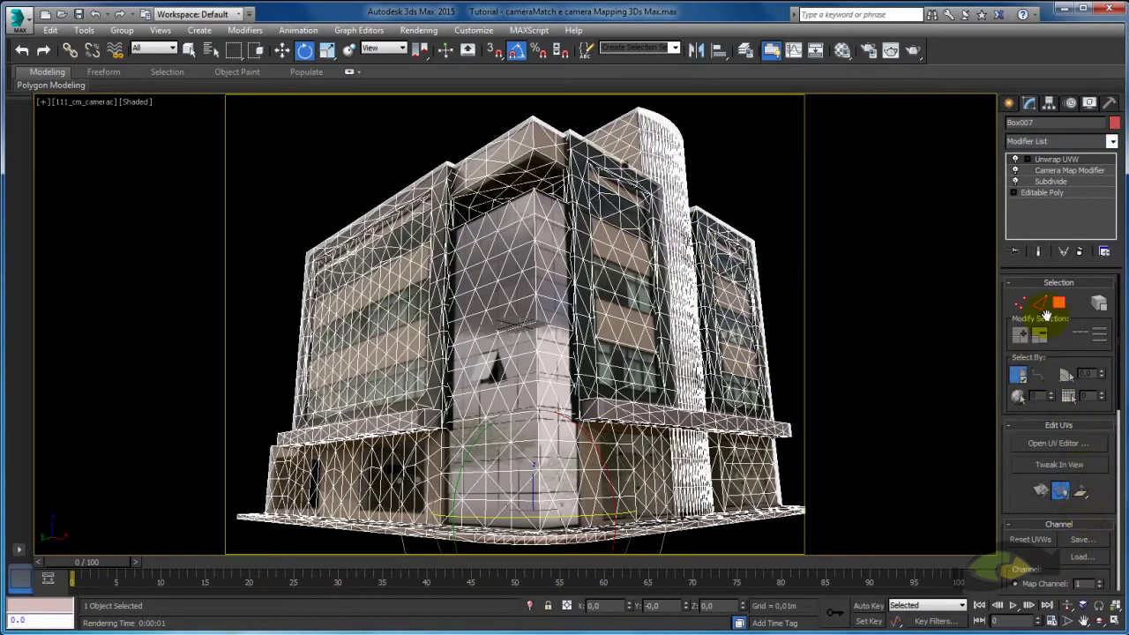
In the UV editor's Polygon mode, show the cameraMatch_predio.jpg photo (Map #3) as background
{"action": "left_click", "coordinate": [1070, 441]}
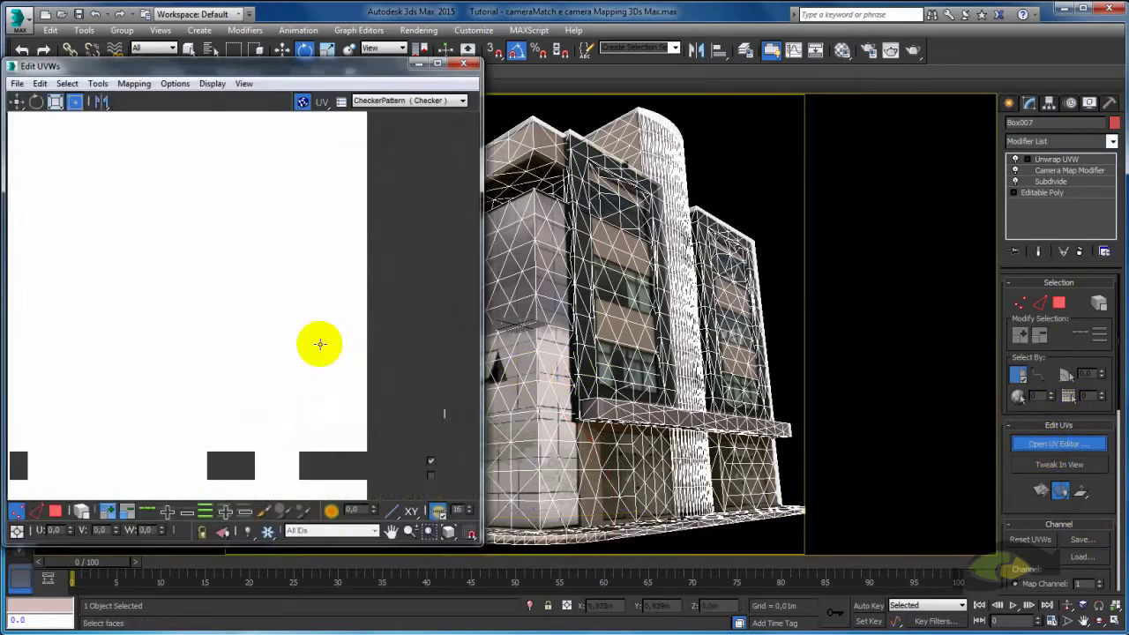
{"action": "left_click", "coordinate": [59, 513]}
{"action": "left_click", "coordinate": [374, 101]}
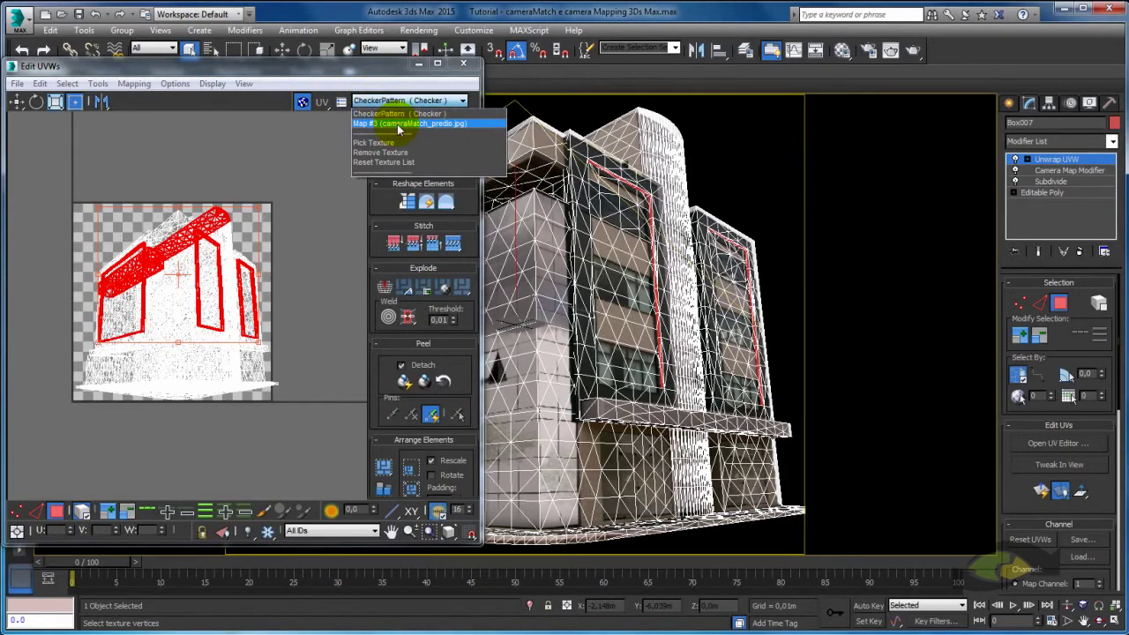
{"action": "left_click", "coordinate": [400, 128]}
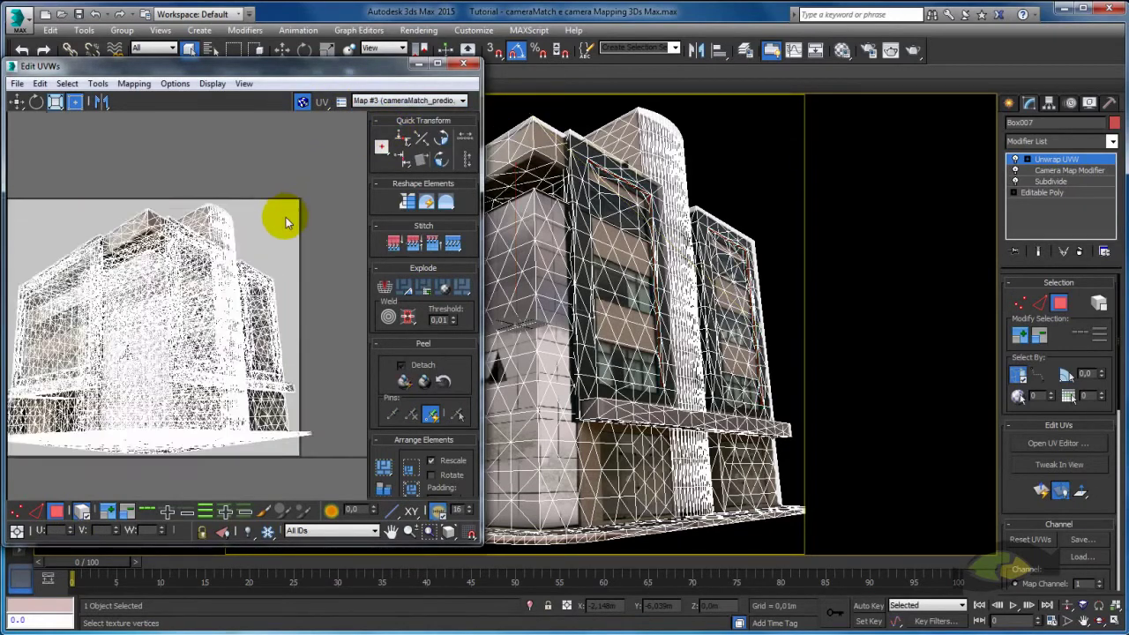
Select all the building's UVs and slightly rescale them over the photo, then exit and close the editor
{"action": "scroll", "coordinate": [126, 221], "scroll_direction": "up", "scroll_amount": 3}
{"action": "scroll", "coordinate": [222, 227], "scroll_direction": "up", "scroll_amount": 2}
{"action": "scroll", "coordinate": [202, 207], "scroll_direction": "up", "scroll_amount": 2}
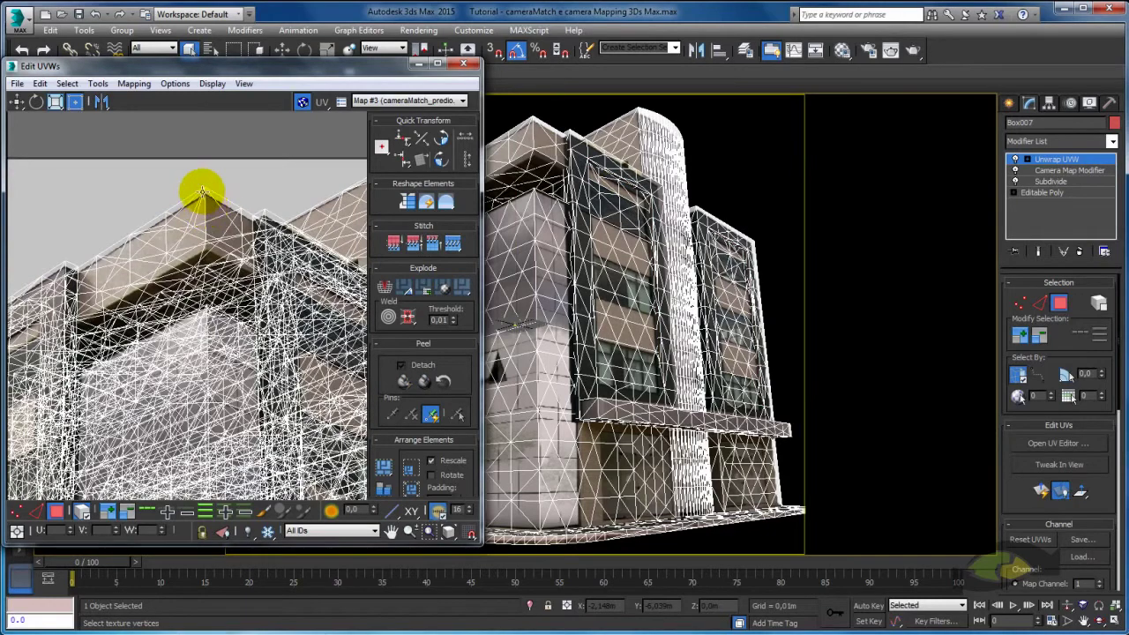
{"action": "scroll", "coordinate": [202, 189], "scroll_direction": "down", "scroll_amount": 2}
{"action": "scroll", "coordinate": [209, 214], "scroll_direction": "down", "scroll_amount": 2}
{"action": "scroll", "coordinate": [215, 220], "scroll_direction": "down", "scroll_amount": 4}
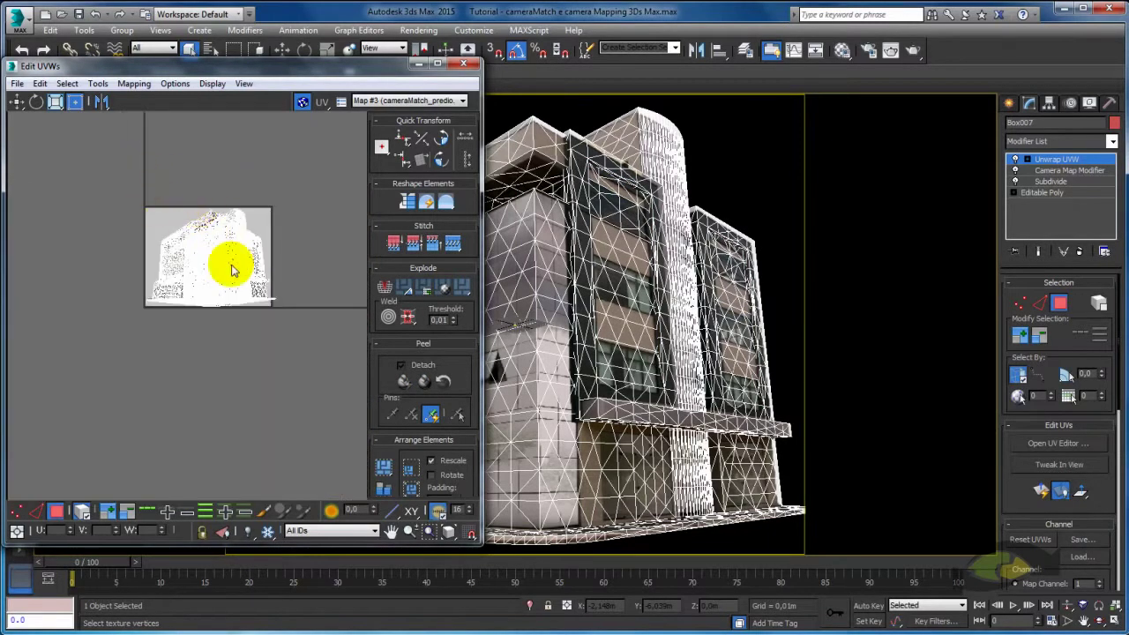
{"action": "left_click_drag", "start_coordinate": [232, 270], "coordinate": [288, 310]}
{"action": "scroll", "coordinate": [175, 158], "scroll_direction": "up", "scroll_amount": 5}
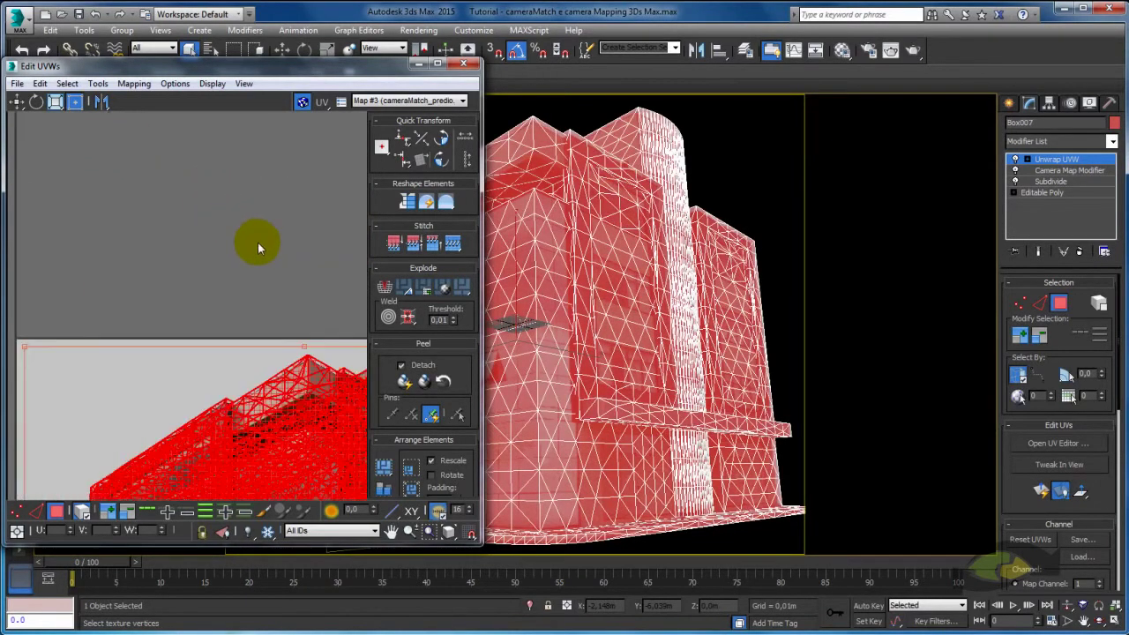
{"action": "scroll", "coordinate": [159, 136], "scroll_direction": "up", "scroll_amount": 2}
{"action": "scroll", "coordinate": [29, 160], "scroll_direction": "down", "scroll_amount": 1}
{"action": "scroll", "coordinate": [239, 164], "scroll_direction": "up", "scroll_amount": 2}
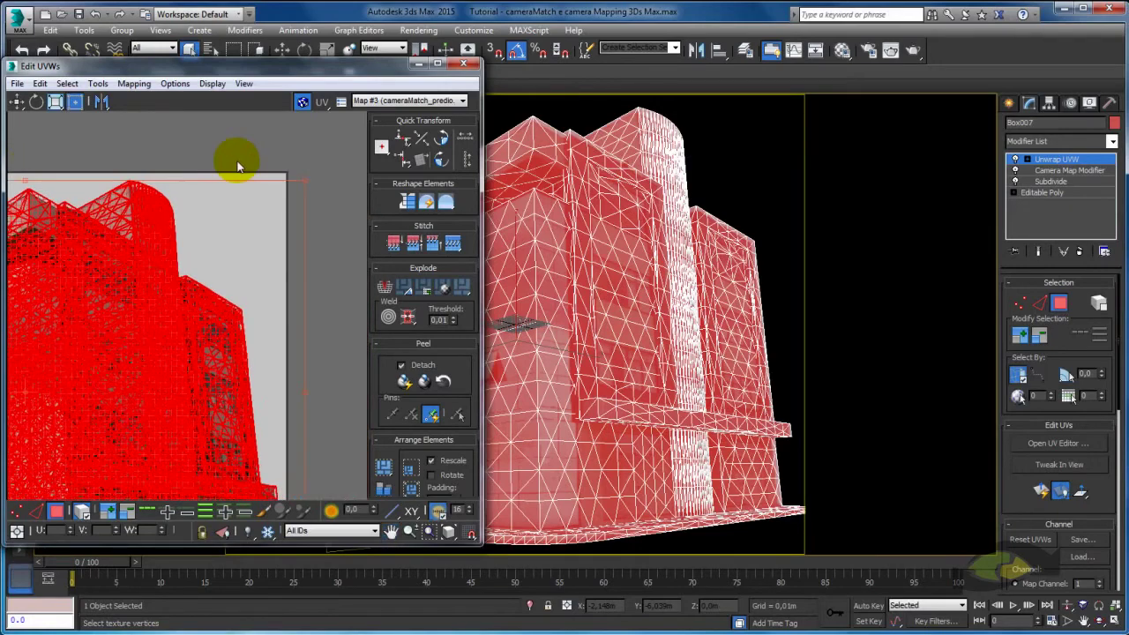
{"action": "scroll", "coordinate": [298, 176], "scroll_direction": "down", "scroll_amount": 2}
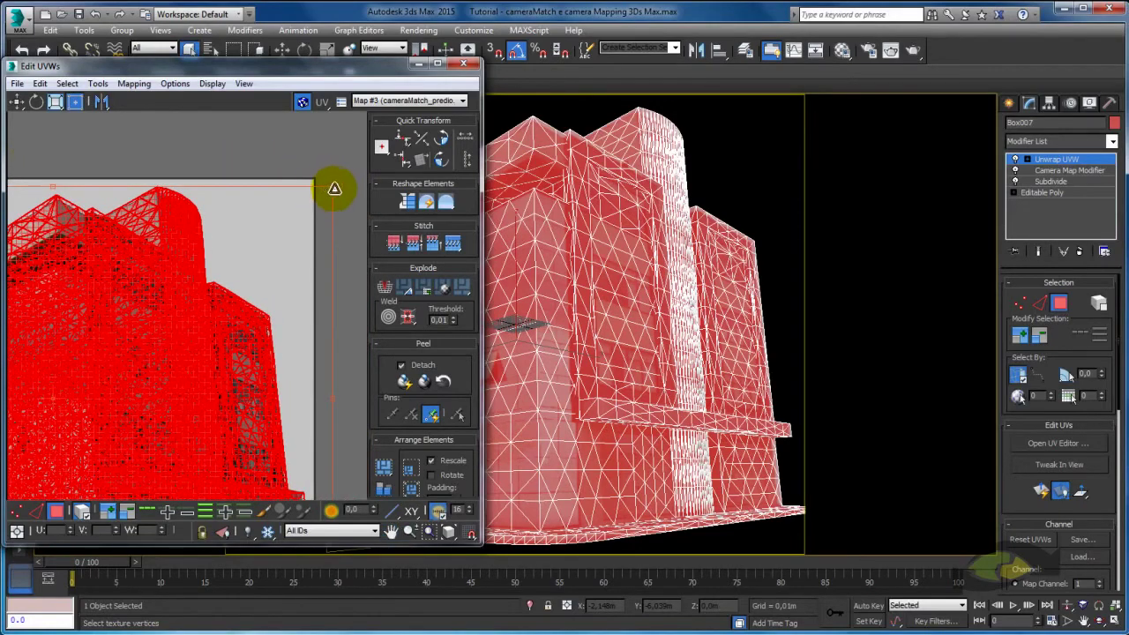
{"action": "left_click_drag", "start_coordinate": [335, 192], "coordinate": [331, 193]}
{"action": "left_click", "coordinate": [1007, 161]}
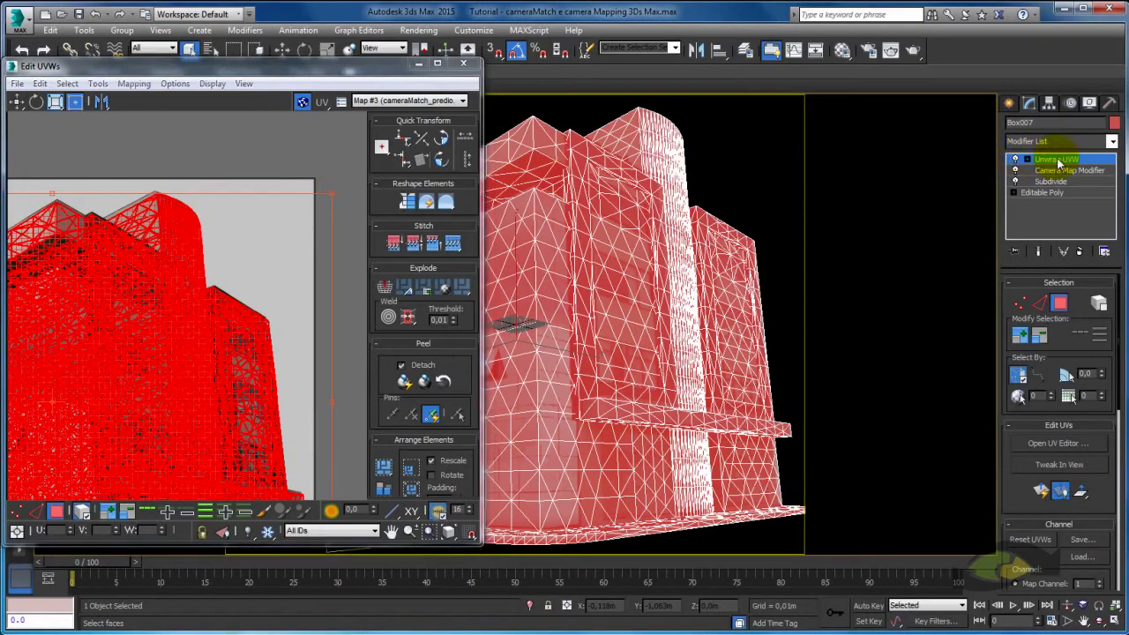
{"action": "left_click", "coordinate": [463, 63]}
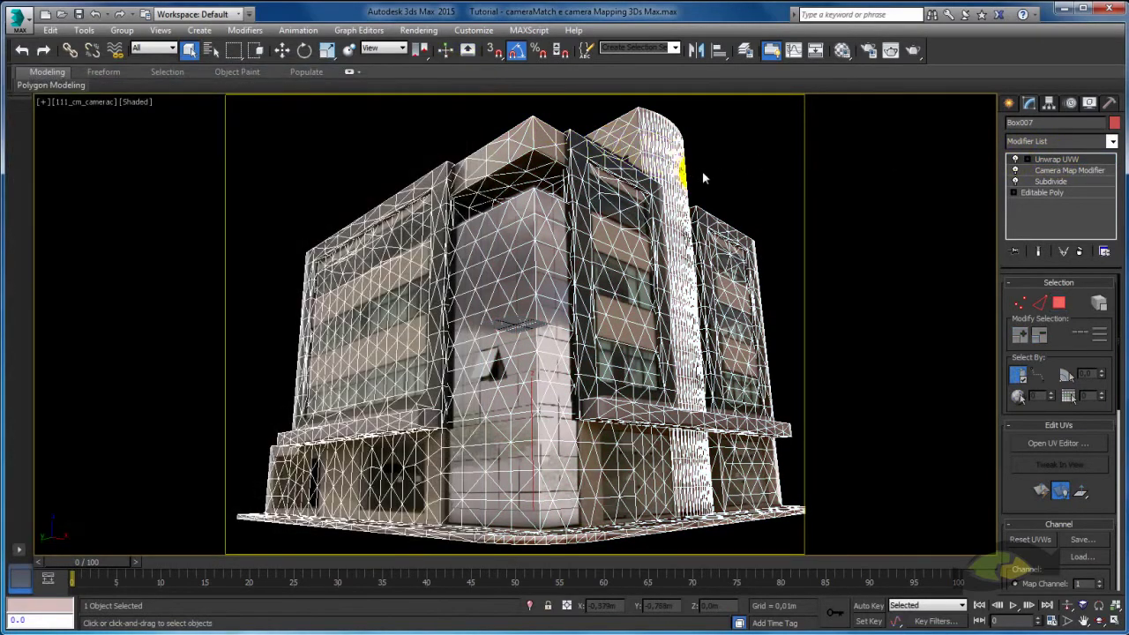
Switch to a Perspective view, orbit and zoom onto the building's corner, and select the building
{"action": "key", "text": "p"}
{"action": "mouse_move", "coordinate": [742, 172]}
{"action": "middle_mouse_down", "text": "alt"}
{"action": "mouse_move", "coordinate": [752, 183]}
{"action": "mouse_move", "coordinate": [658, 224]}
{"action": "middle_mouse_up", "text": "alt"}
{"action": "left_click", "coordinate": [752, 183]}
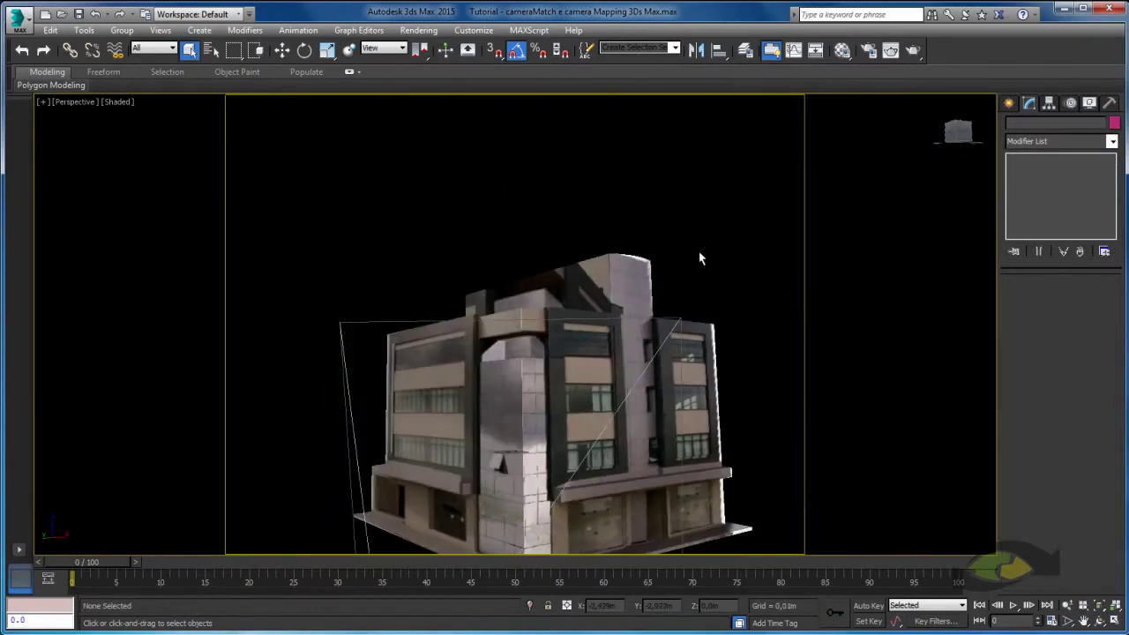
{"action": "scroll", "coordinate": [659, 224], "scroll_direction": "up", "scroll_amount": 3}
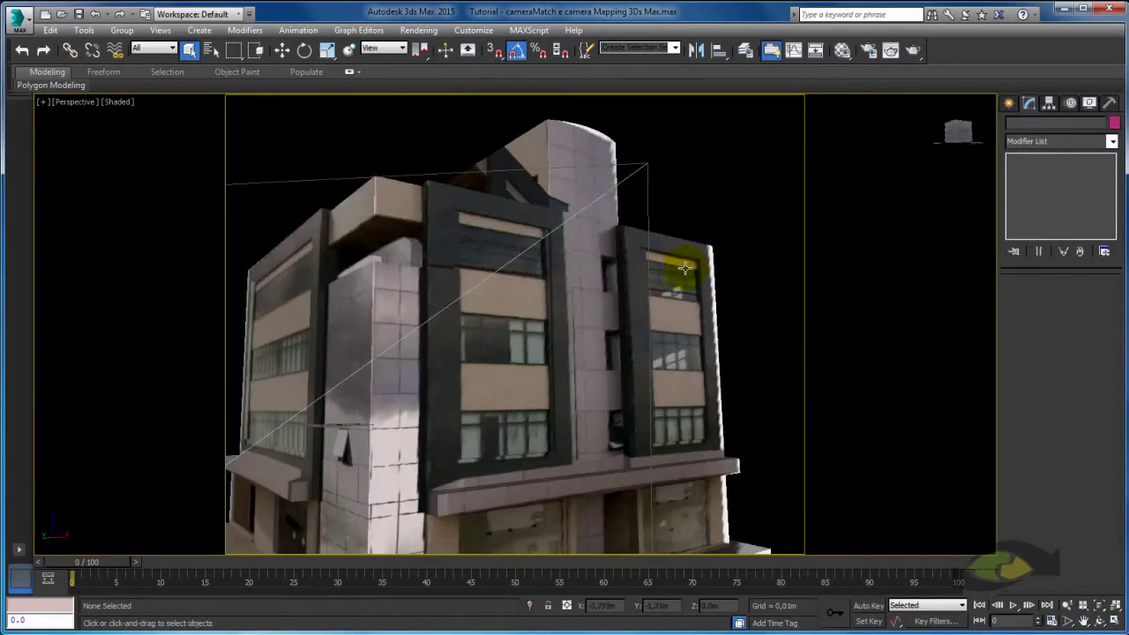
{"action": "middle_click_drag", "start_coordinate": [684, 268], "coordinate": [718, 222], "text": "alt"}
{"action": "scroll", "coordinate": [718, 221], "scroll_direction": "up", "scroll_amount": 2}
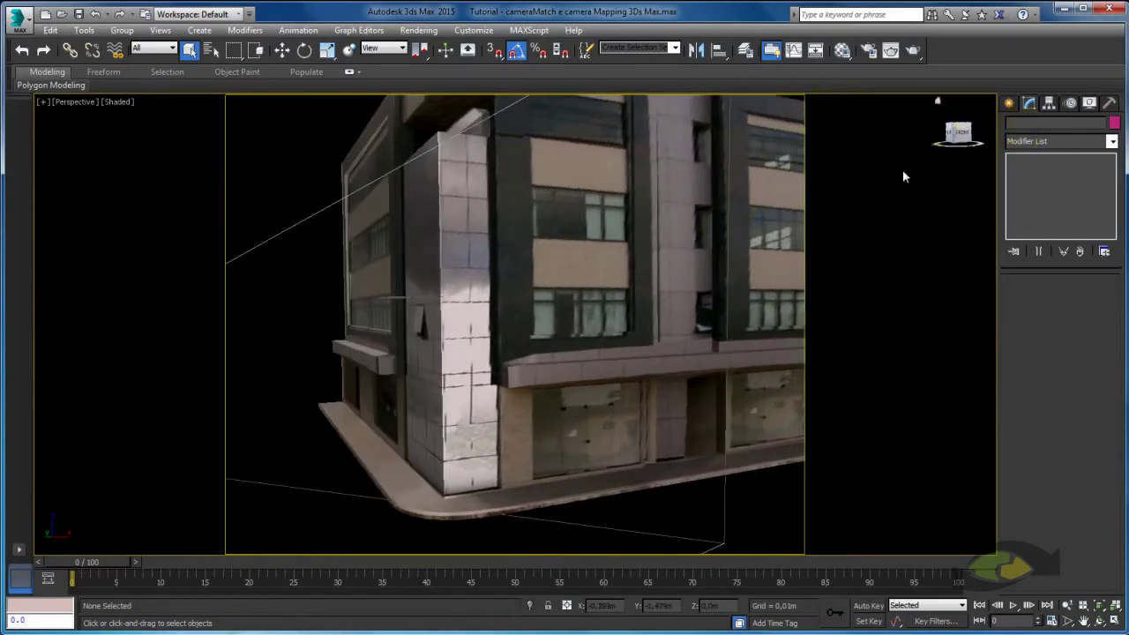
{"action": "left_click", "coordinate": [755, 189]}
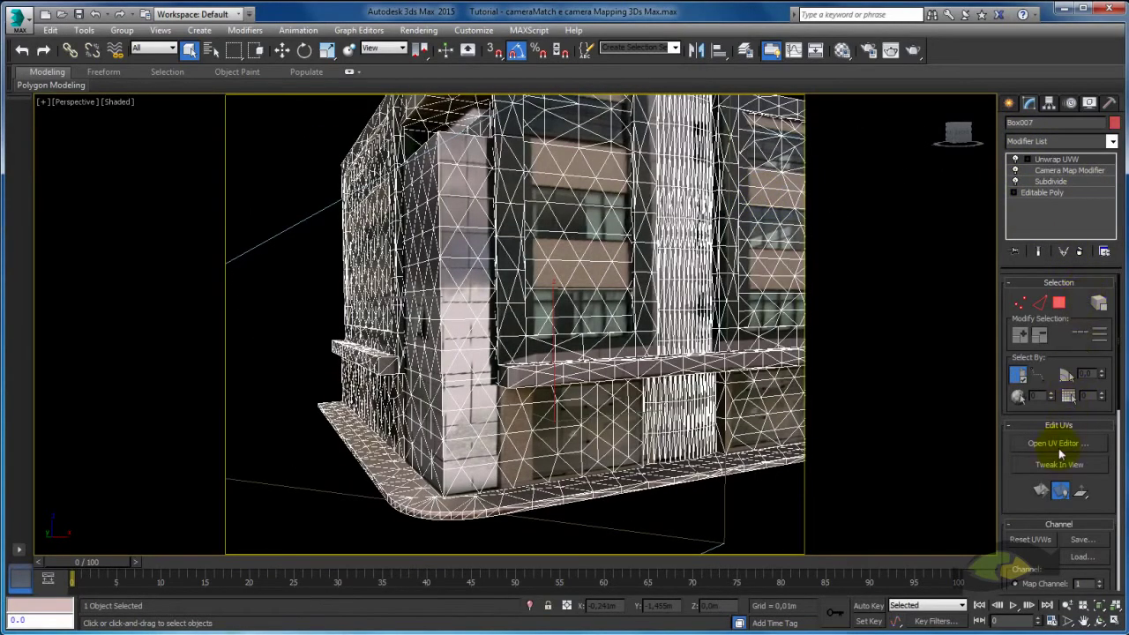
Enable Tweak In View and select all UV faces in the UV editor's Polygon mode
{"action": "left_click", "coordinate": [1060, 461]}
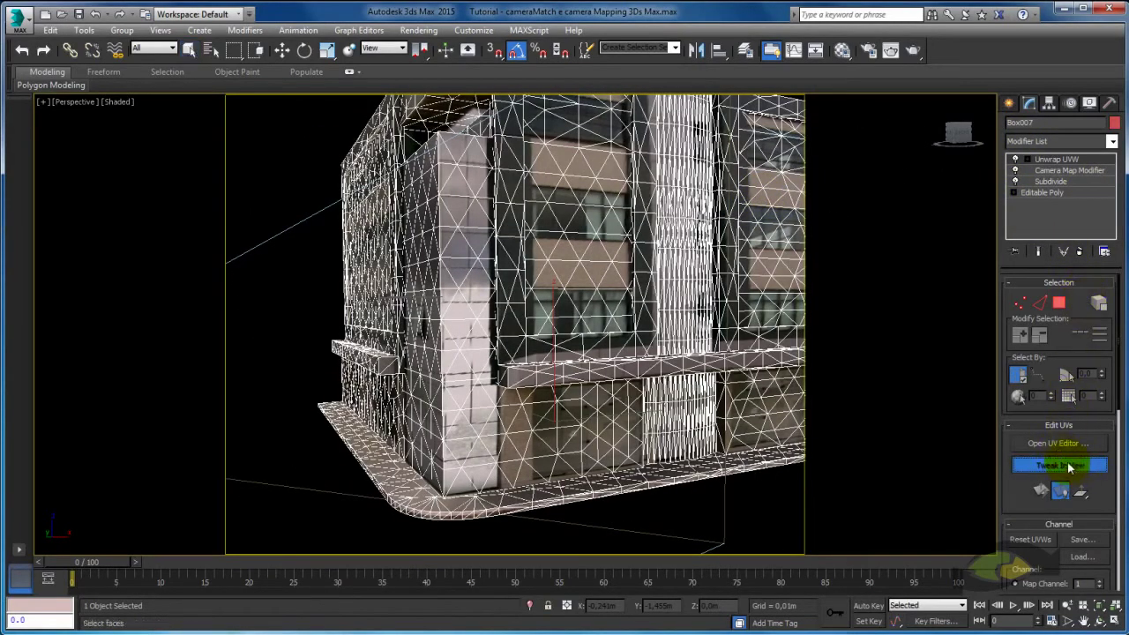
{"action": "left_click", "coordinate": [1060, 446]}
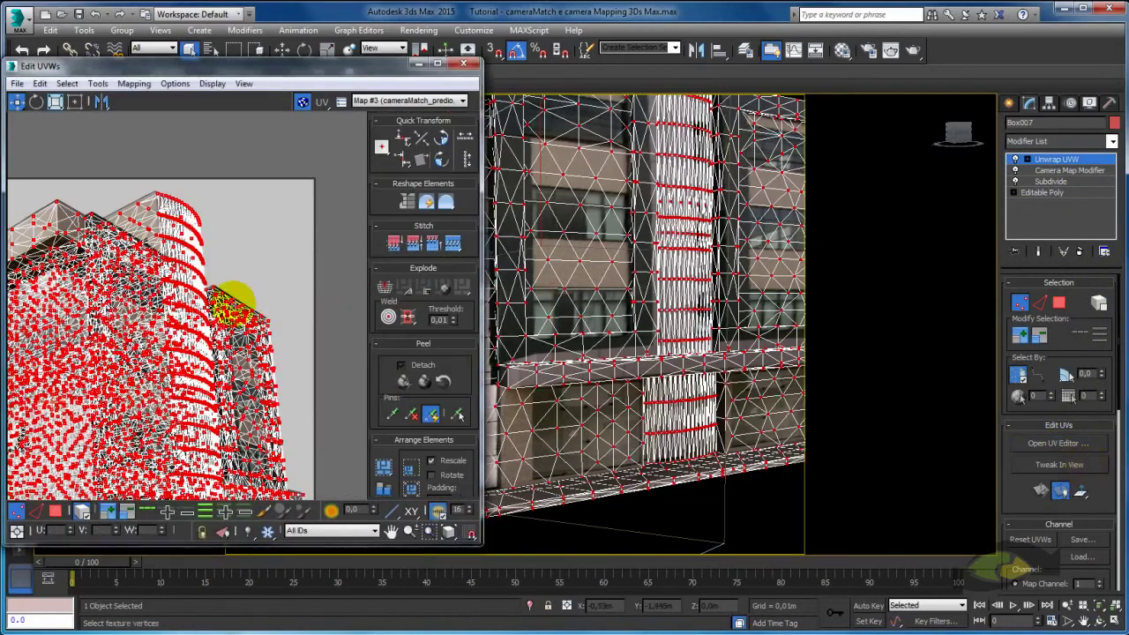
{"action": "left_click", "coordinate": [55, 510]}
{"action": "key", "text": "ctrl+a"}
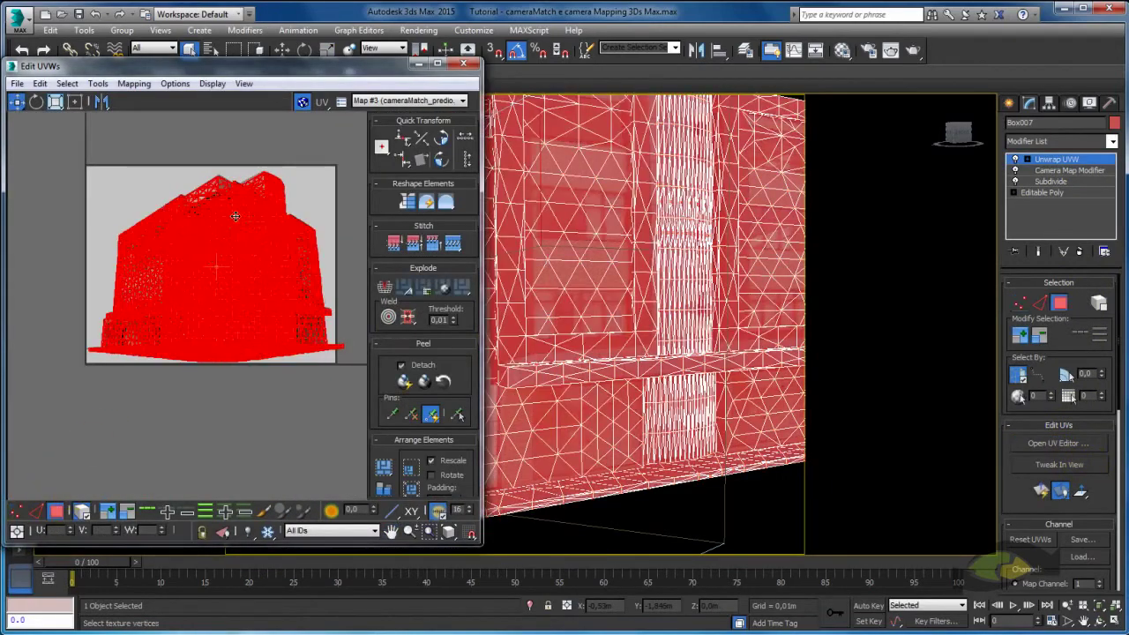
{"action": "scroll", "coordinate": [291, 236], "scroll_direction": "up", "scroll_amount": 2}
{"action": "scroll", "coordinate": [289, 284], "scroll_direction": "up", "scroll_amount": 2}
{"action": "scroll", "coordinate": [307, 352], "scroll_direction": "up", "scroll_amount": 2}
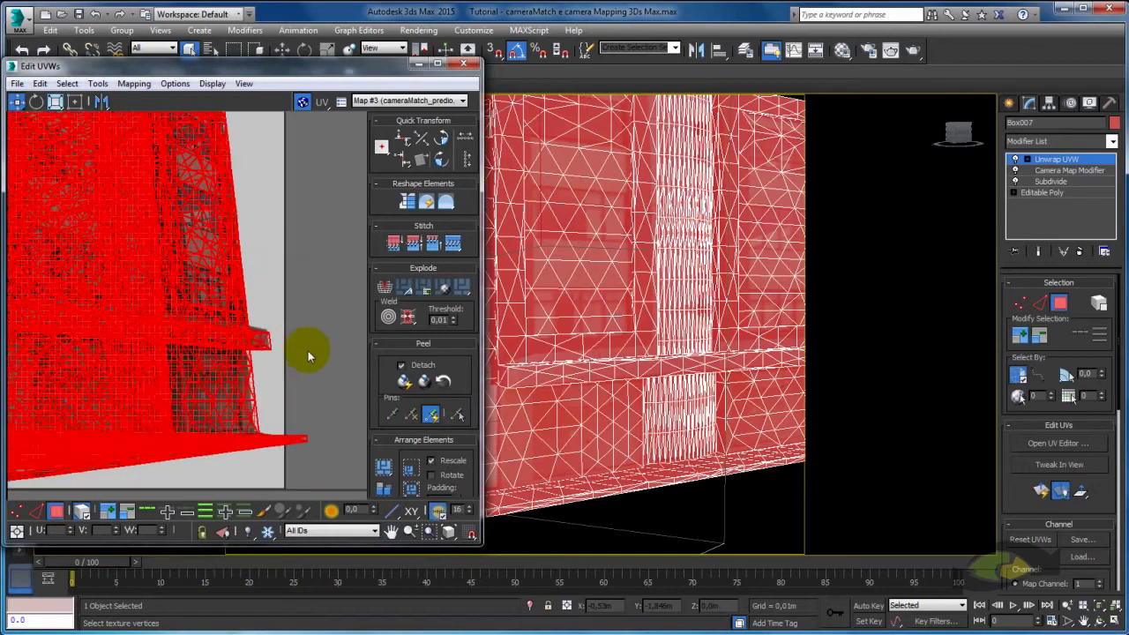
{"action": "middle_click_drag", "start_coordinate": [302, 386], "coordinate": [299, 367]}
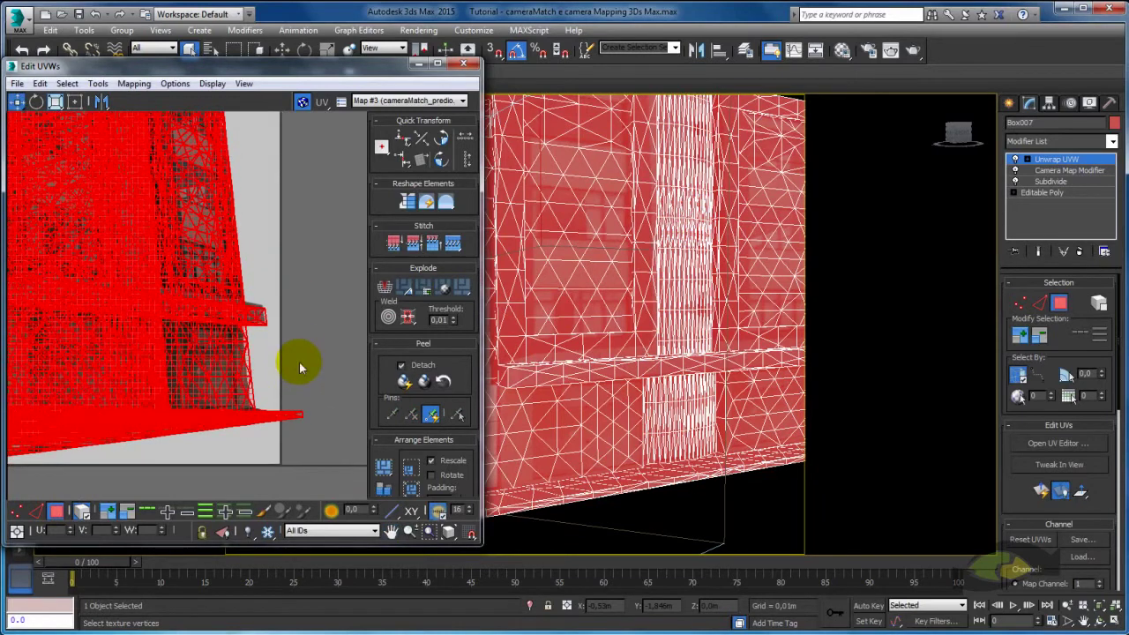
Shift the UVs slightly left, rescale them with Freeform Mode, and close the Edit UVWs window
{"action": "left_click", "coordinate": [68, 83]}
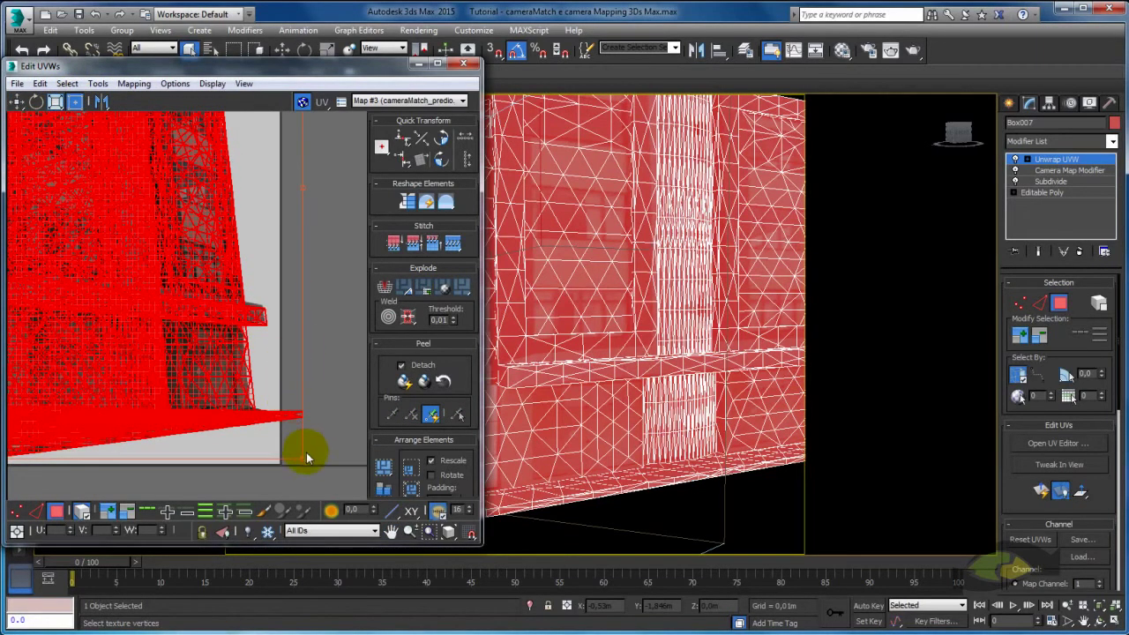
{"action": "left_click_drag", "start_coordinate": [303, 459], "coordinate": [296, 459]}
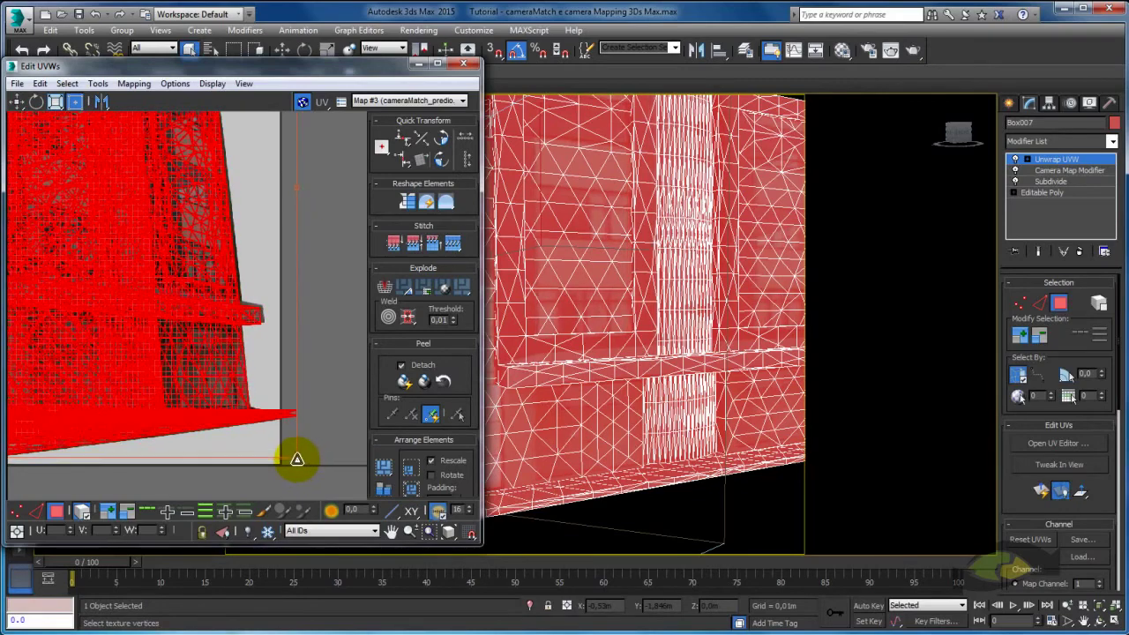
{"action": "scroll", "coordinate": [290, 282], "scroll_direction": "down", "scroll_amount": 3}
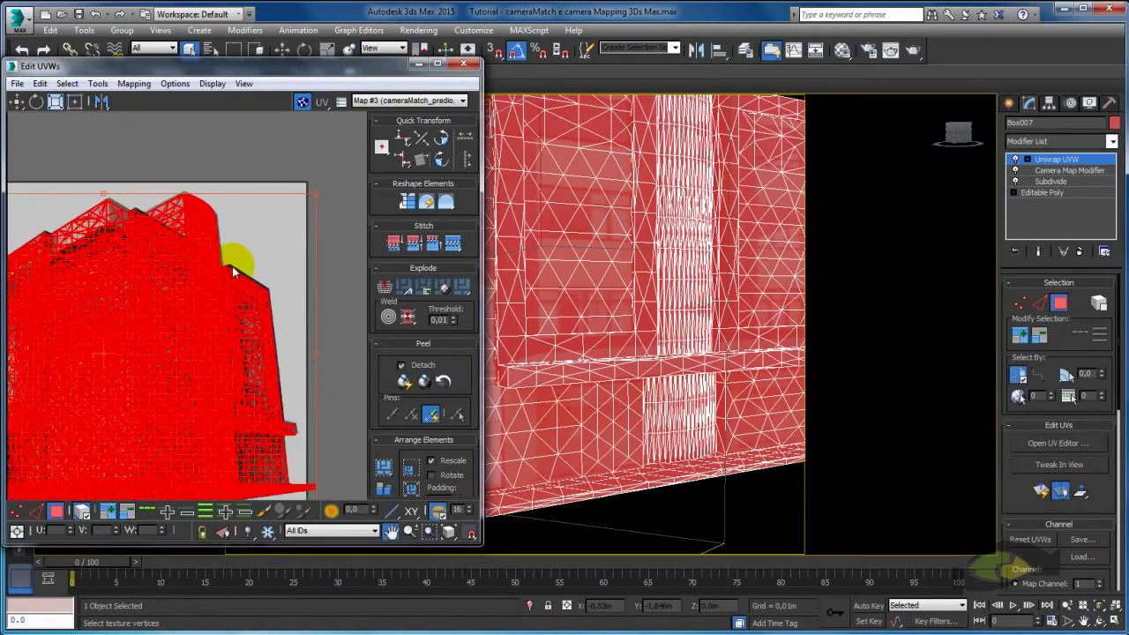
{"action": "middle_click_drag", "start_coordinate": [235, 252], "coordinate": [301, 226]}
{"action": "mouse_move", "coordinate": [301, 226]}
{"action": "left_mouse_down"}
{"action": "mouse_move", "coordinate": [162, 226]}
{"action": "mouse_move", "coordinate": [181, 194]}
{"action": "left_mouse_up"}
{"action": "right_click", "coordinate": [181, 194]}
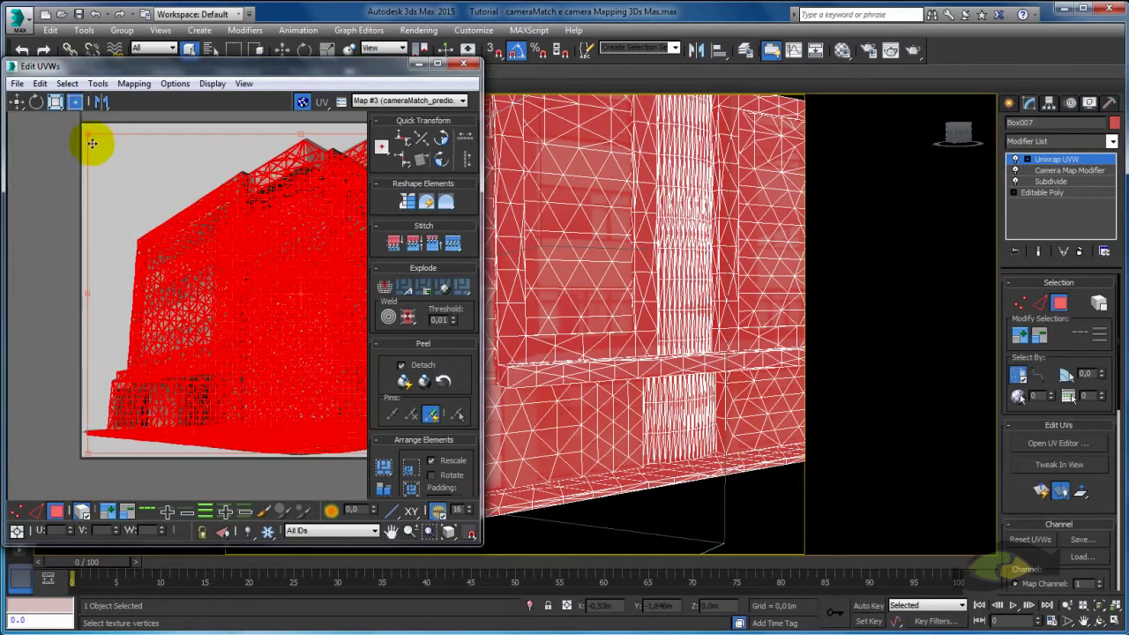
{"action": "left_click_drag", "start_coordinate": [89, 135], "coordinate": [90, 134]}
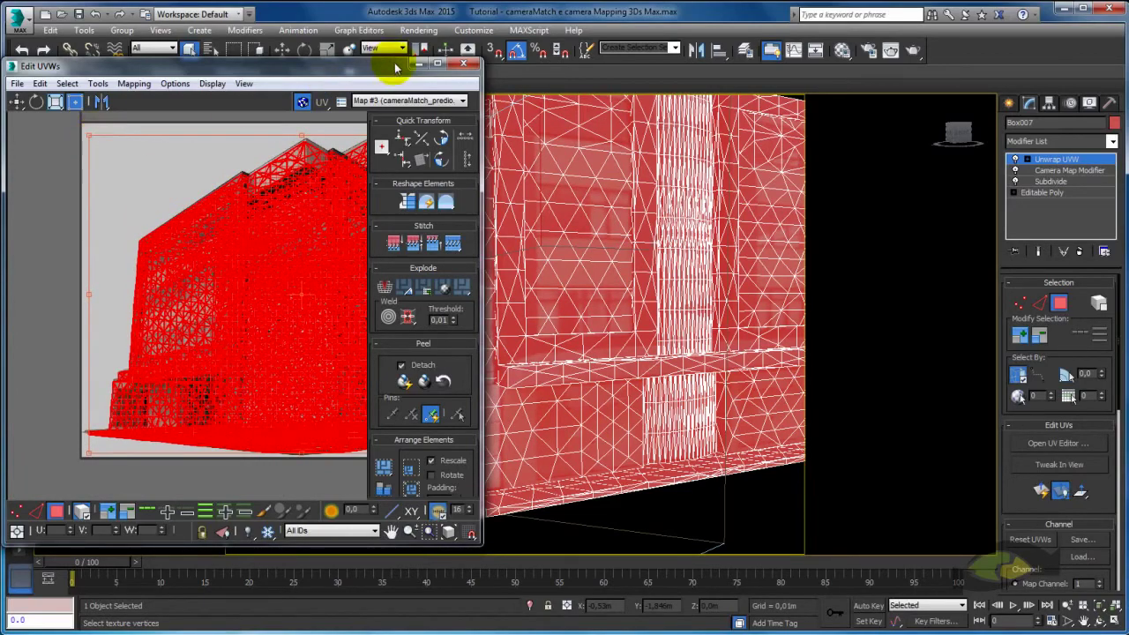
{"action": "left_click", "coordinate": [462, 63]}
{"action": "scroll", "coordinate": [646, 254], "scroll_direction": "down", "scroll_amount": 5}
{"action": "middle_click_drag", "start_coordinate": [646, 254], "coordinate": [594, 252], "text": "alt"}
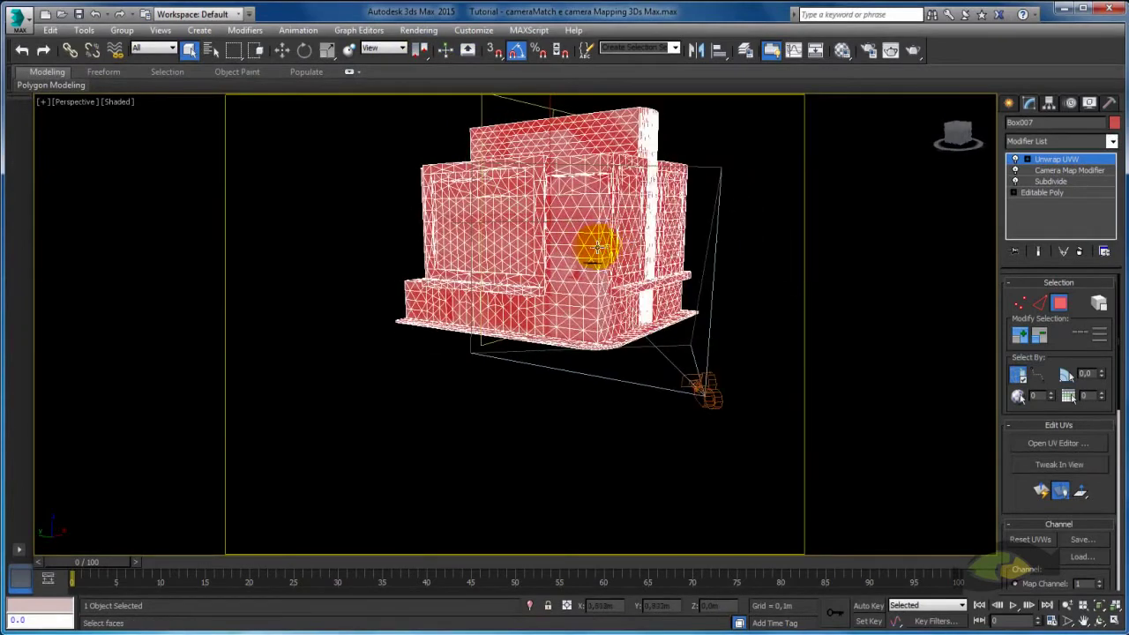
{"action": "right_click", "coordinate": [593, 247]}
{"action": "mouse_move", "coordinate": [627, 384]}
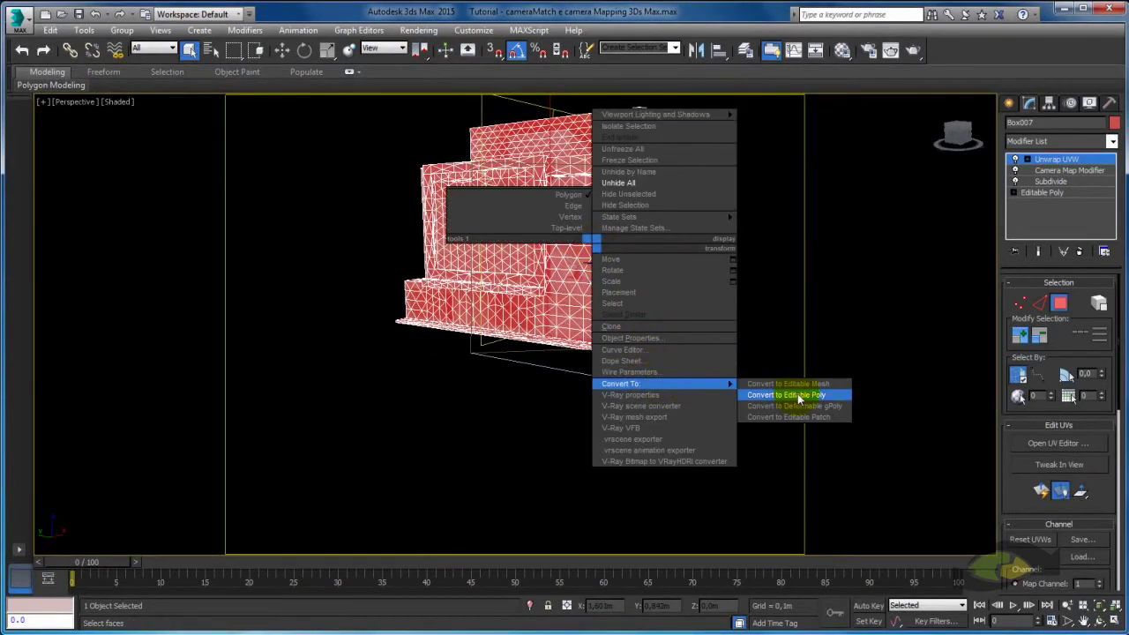
{"action": "left_click", "coordinate": [1064, 159]}
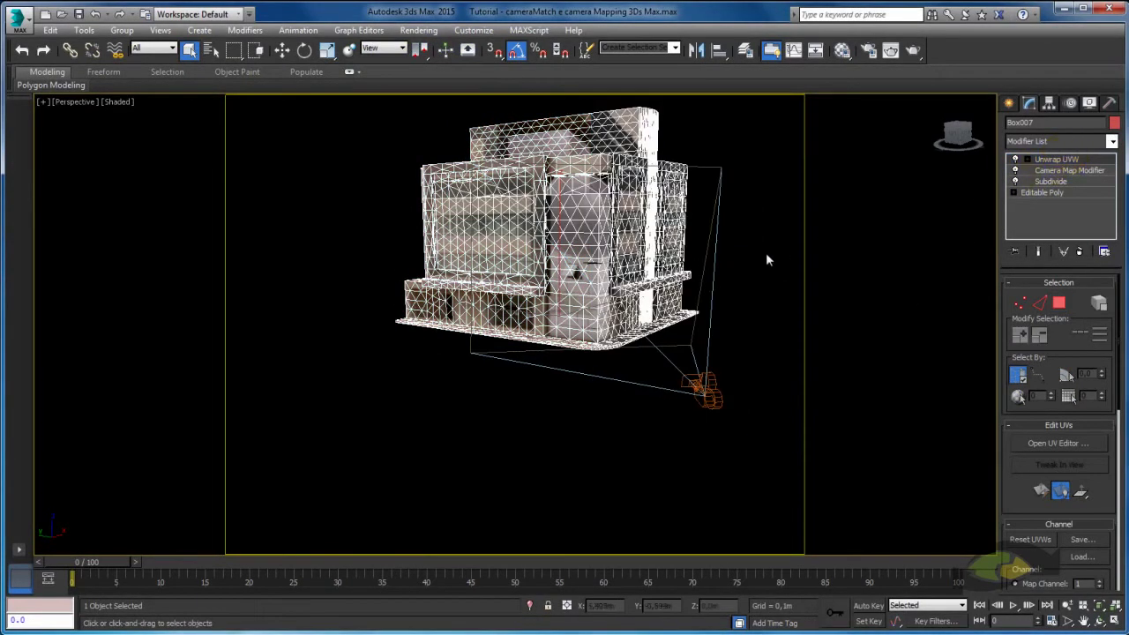
{"action": "middle_click_drag", "start_coordinate": [766, 252], "coordinate": [524, 259], "text": "alt"}
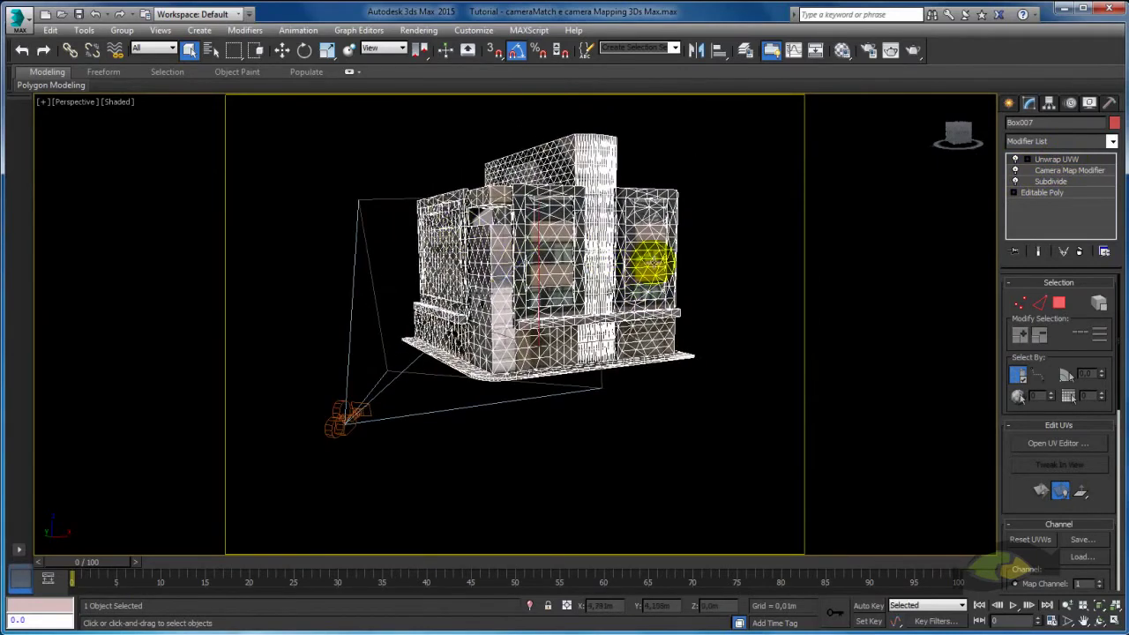
{"action": "key", "text": "c"}
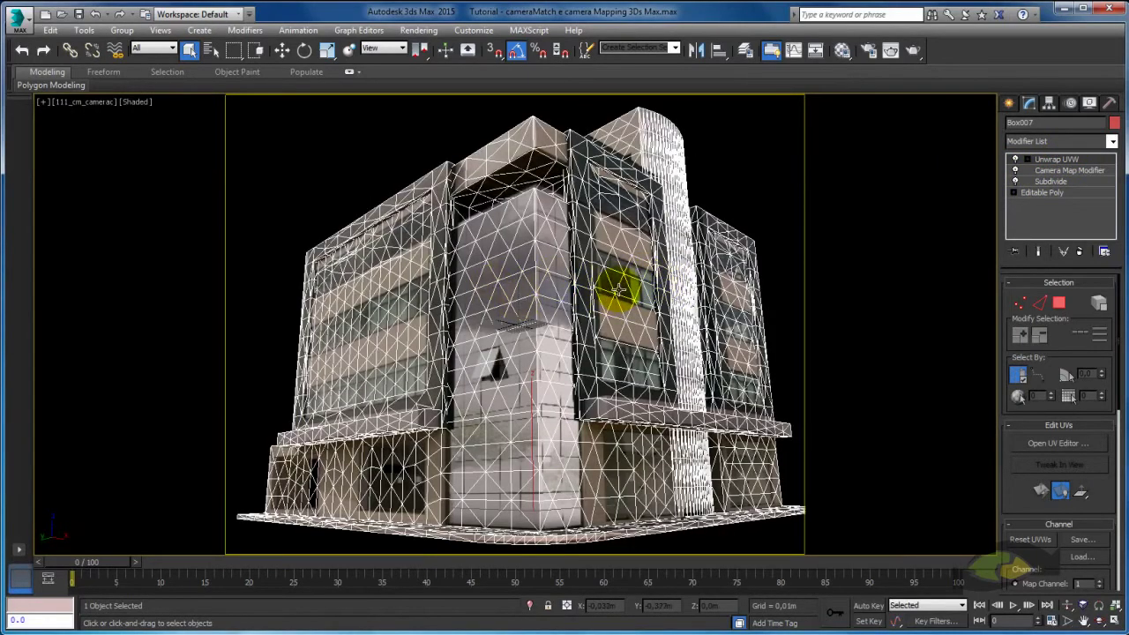
{"action": "key", "text": "p"}
{"action": "scroll", "coordinate": [617, 281], "scroll_direction": "down", "scroll_amount": 5}
{"action": "mouse_move", "coordinate": [617, 282]}
{"action": "middle_mouse_down", "text": "alt"}
{"action": "mouse_move", "coordinate": [653, 352]}
{"action": "mouse_move", "coordinate": [584, 378]}
{"action": "middle_mouse_up", "text": "alt"}
Create a large Standard Primitives plane under the building
{"action": "left_click", "coordinate": [1008, 103]}
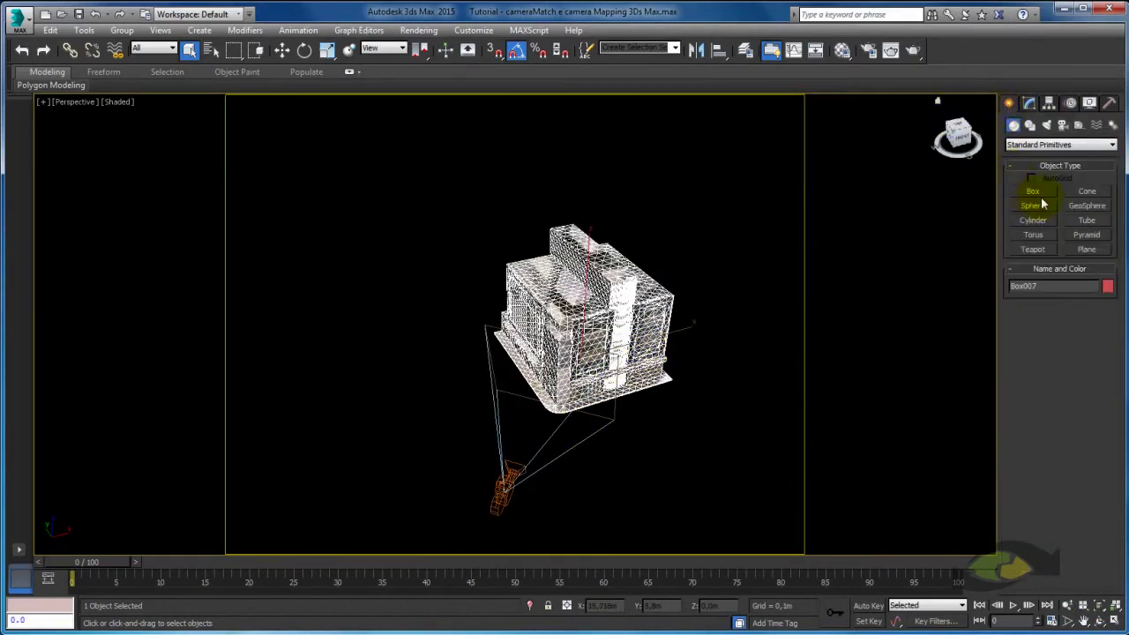
{"action": "left_click", "coordinate": [1087, 249]}
{"action": "left_click_drag", "start_coordinate": [580, 365], "coordinate": [735, 479]}
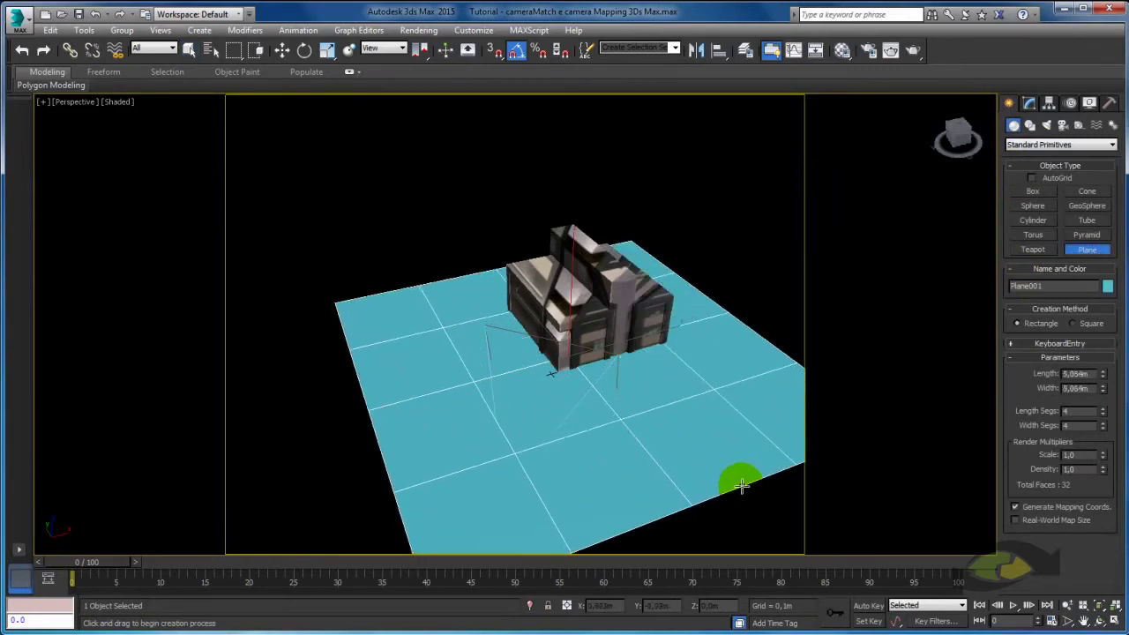
{"action": "right_click", "coordinate": [640, 398]}
Move Plane001 slightly up in Z so it meets the building's base
{"action": "mouse_move", "coordinate": [639, 397]}
{"action": "middle_mouse_down", "text": "alt"}
{"action": "mouse_move", "coordinate": [565, 328]}
{"action": "mouse_move", "coordinate": [565, 376]}
{"action": "middle_mouse_up", "text": "alt"}
{"action": "key", "text": "w"}
{"action": "scroll", "coordinate": [566, 377], "scroll_direction": "down", "scroll_amount": 5}
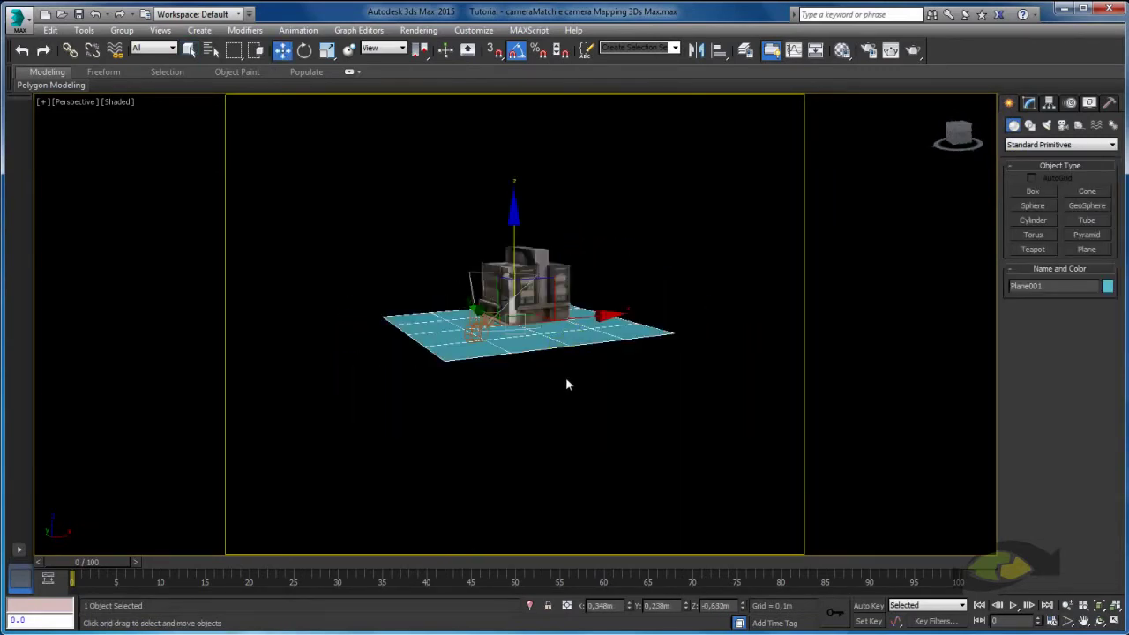
{"action": "scroll", "coordinate": [565, 377], "scroll_direction": "up", "scroll_amount": 8}
{"action": "scroll", "coordinate": [447, 213], "scroll_direction": "up", "scroll_amount": 5}
{"action": "mouse_move", "coordinate": [433, 197]}
{"action": "middle_mouse_down", "text": "alt"}
{"action": "mouse_move", "coordinate": [448, 353]}
{"action": "mouse_move", "coordinate": [504, 290]}
{"action": "middle_mouse_up", "text": "alt"}
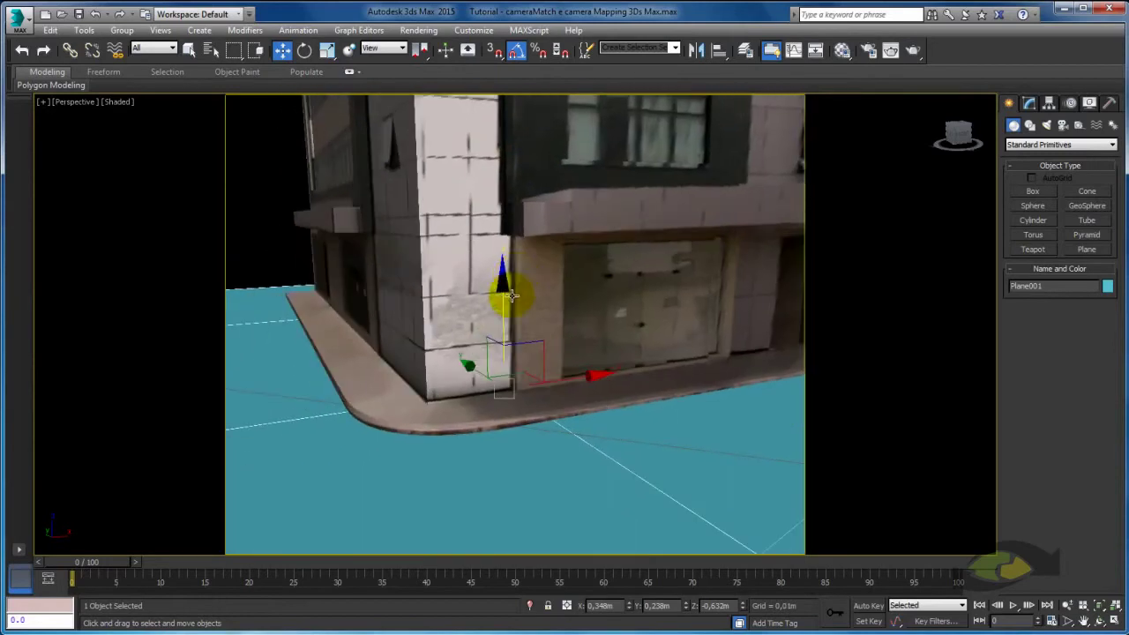
{"action": "left_click_drag", "start_coordinate": [504, 305], "coordinate": [505, 292]}
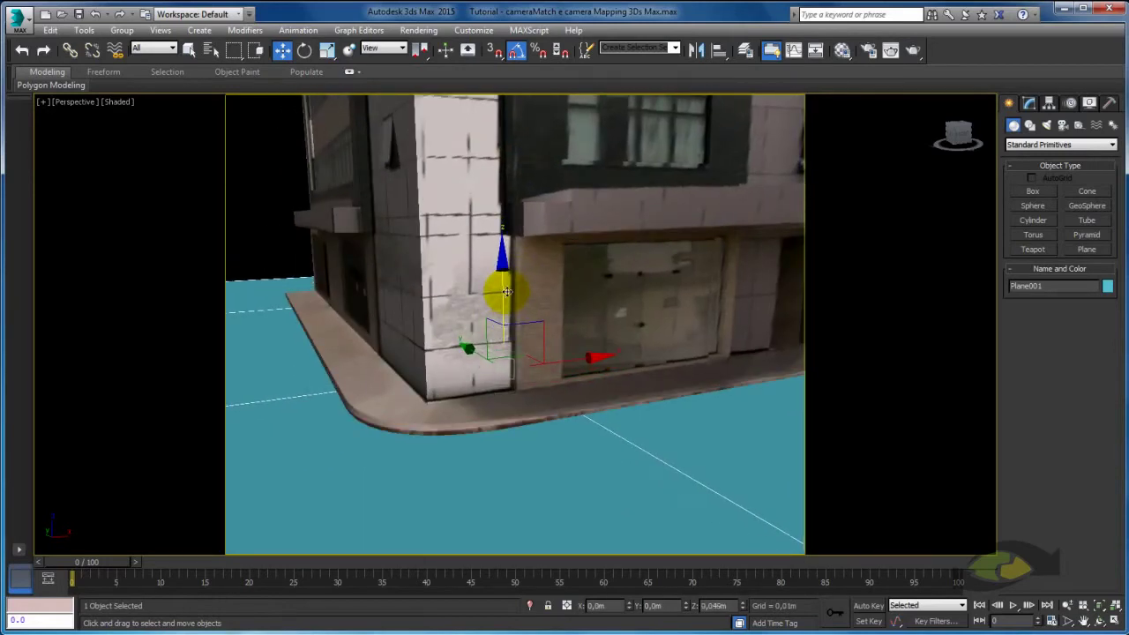
{"action": "scroll", "coordinate": [506, 294], "scroll_direction": "down", "scroll_amount": 2}
Load Road_0007_specular from D:\Texturas\Asfalto as the material's Diffuse bitmap
{"action": "scroll", "coordinate": [517, 290], "scroll_direction": "down", "scroll_amount": 3}
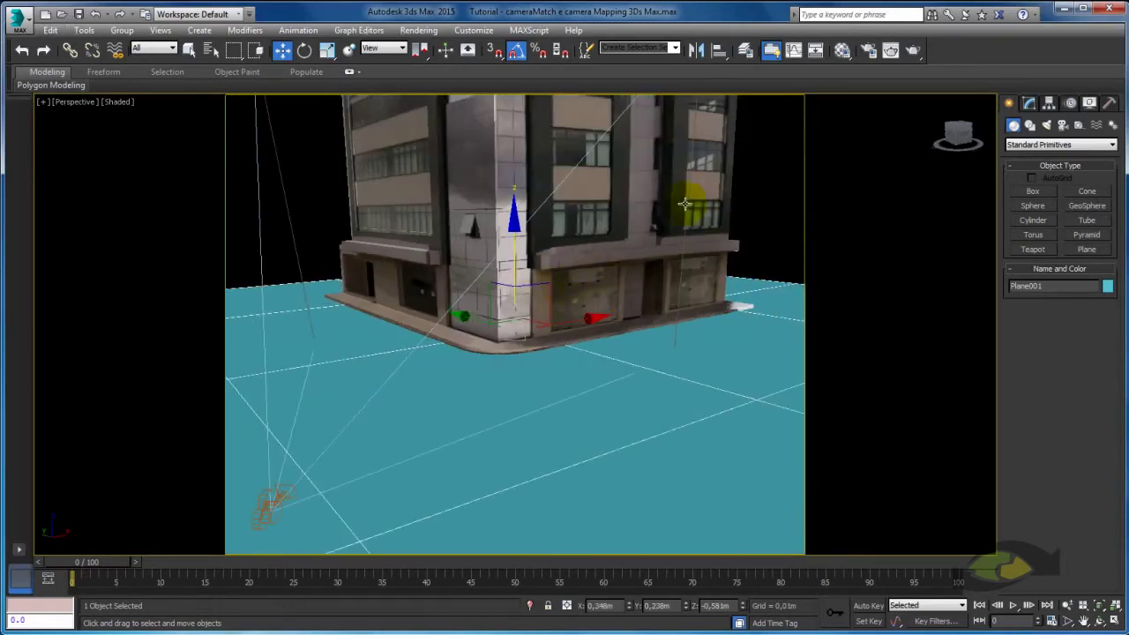
{"action": "left_click", "coordinate": [842, 51]}
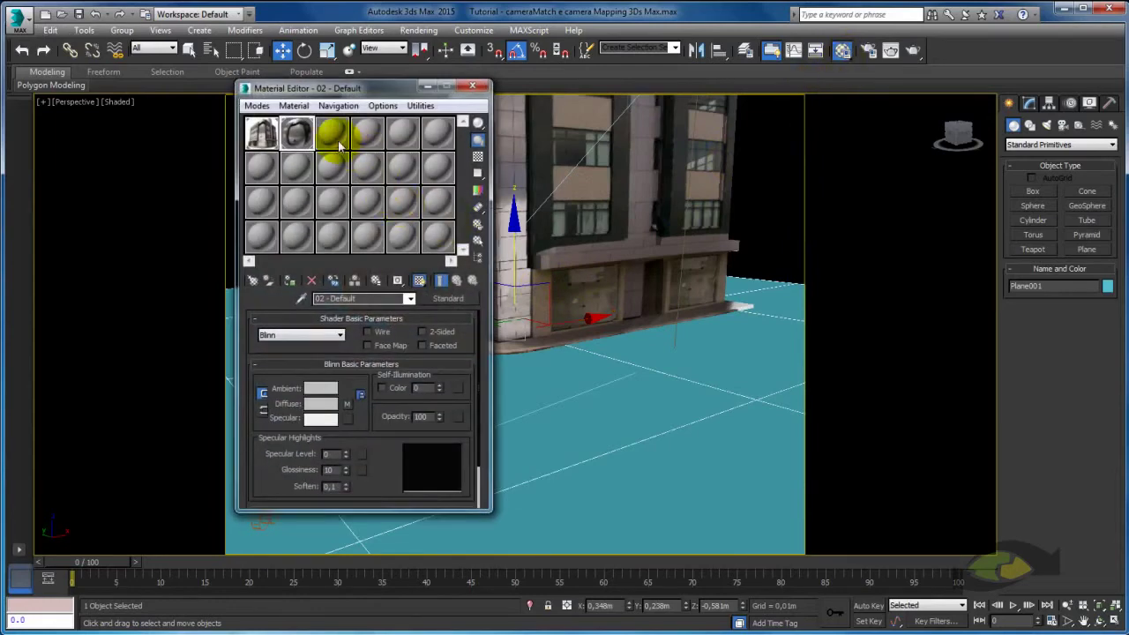
{"action": "left_click", "coordinate": [357, 397]}
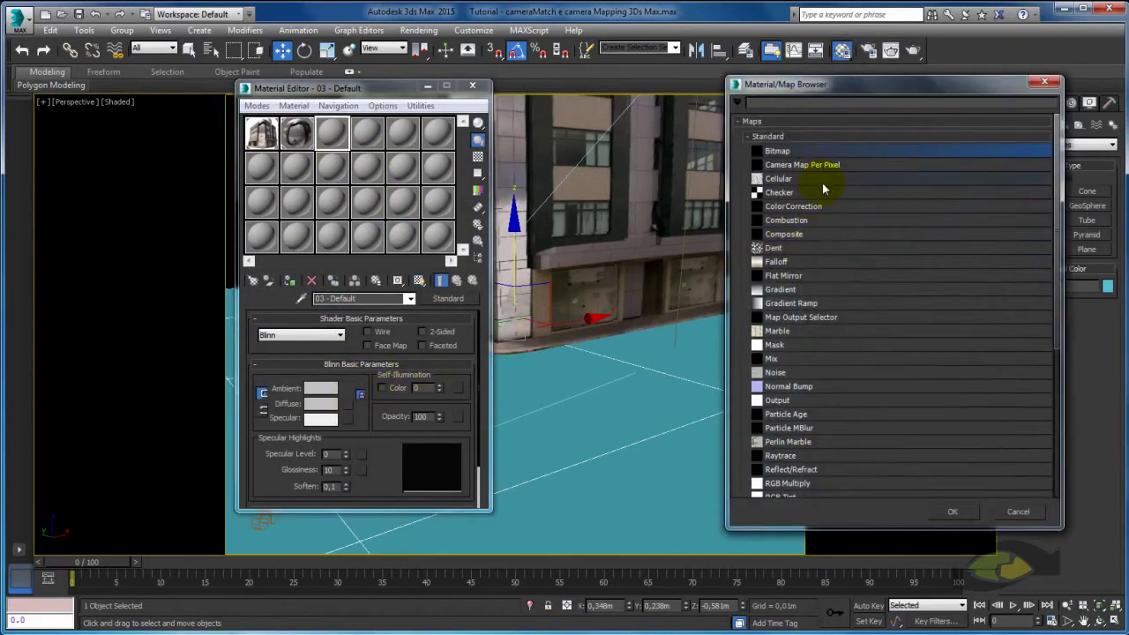
{"action": "double_click", "coordinate": [782, 154]}
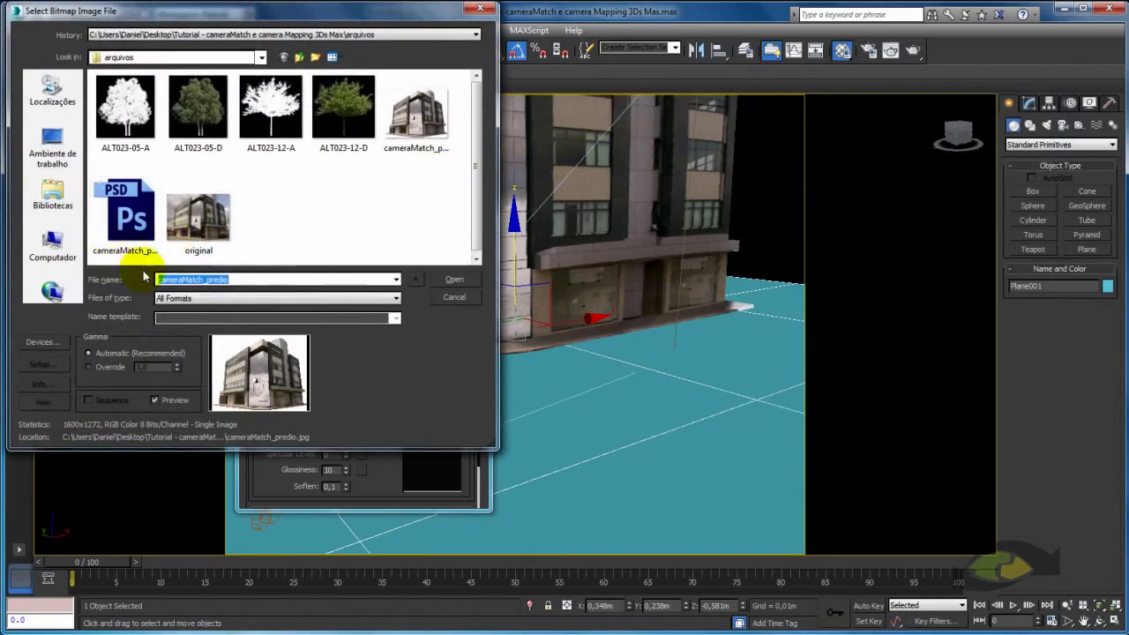
{"action": "left_click", "coordinate": [49, 238]}
{"action": "double_click", "coordinate": [197, 134]}
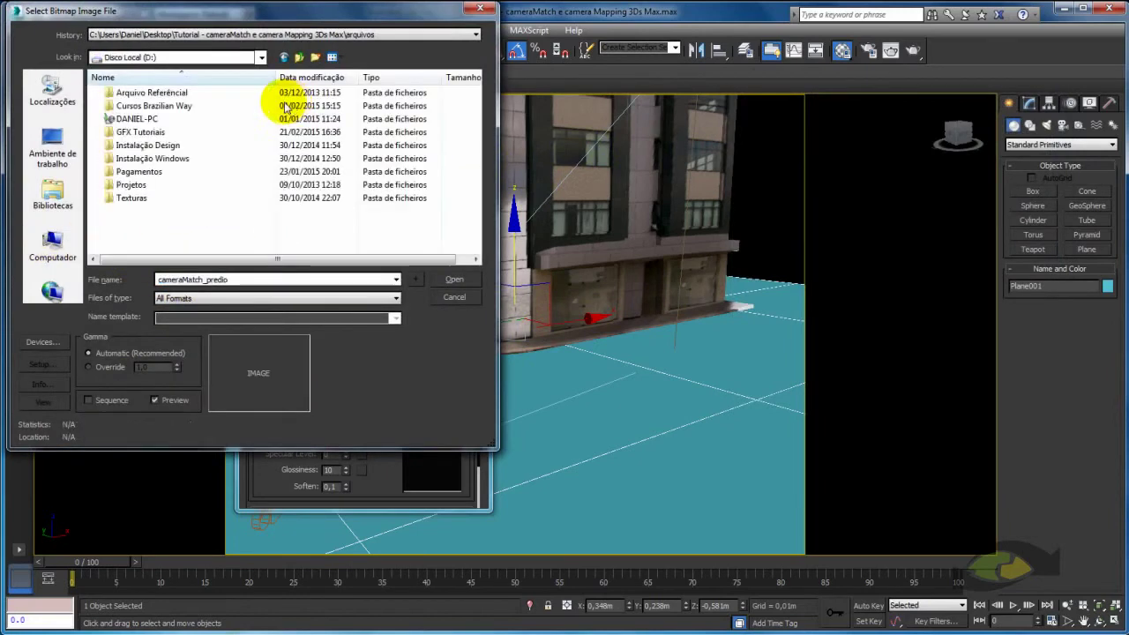
{"action": "double_click", "coordinate": [131, 198]}
{"action": "scroll", "coordinate": [159, 180], "scroll_direction": "down", "scroll_amount": 4}
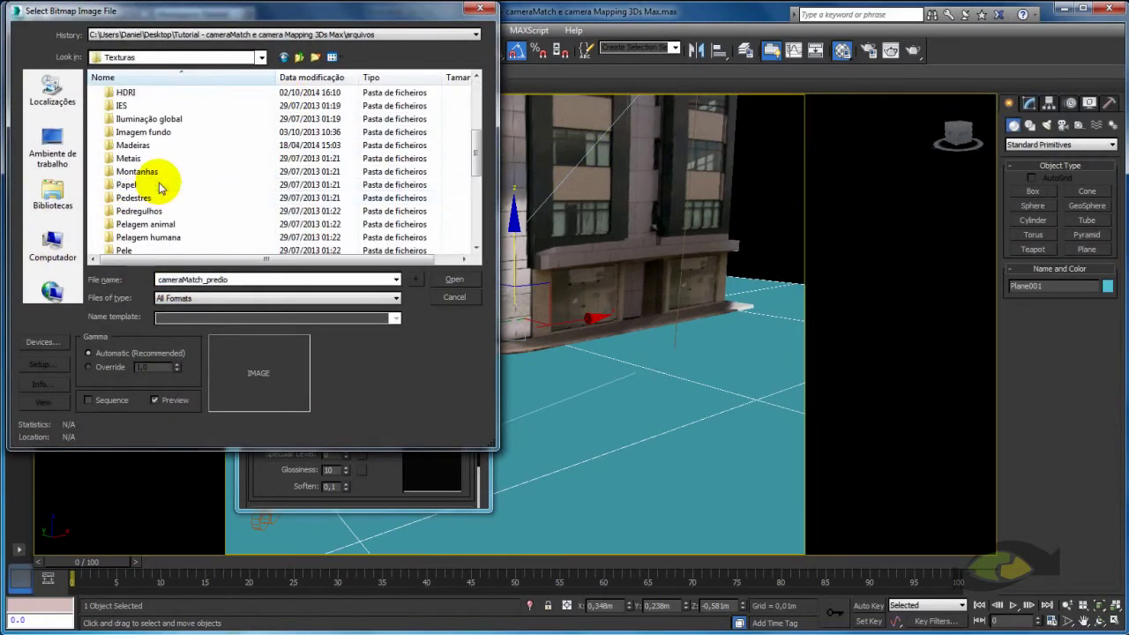
{"action": "scroll", "coordinate": [210, 187], "scroll_direction": "up", "scroll_amount": 1}
{"action": "scroll", "coordinate": [196, 184], "scroll_direction": "up", "scroll_amount": 2}
{"action": "scroll", "coordinate": [216, 114], "scroll_direction": "up", "scroll_amount": 1}
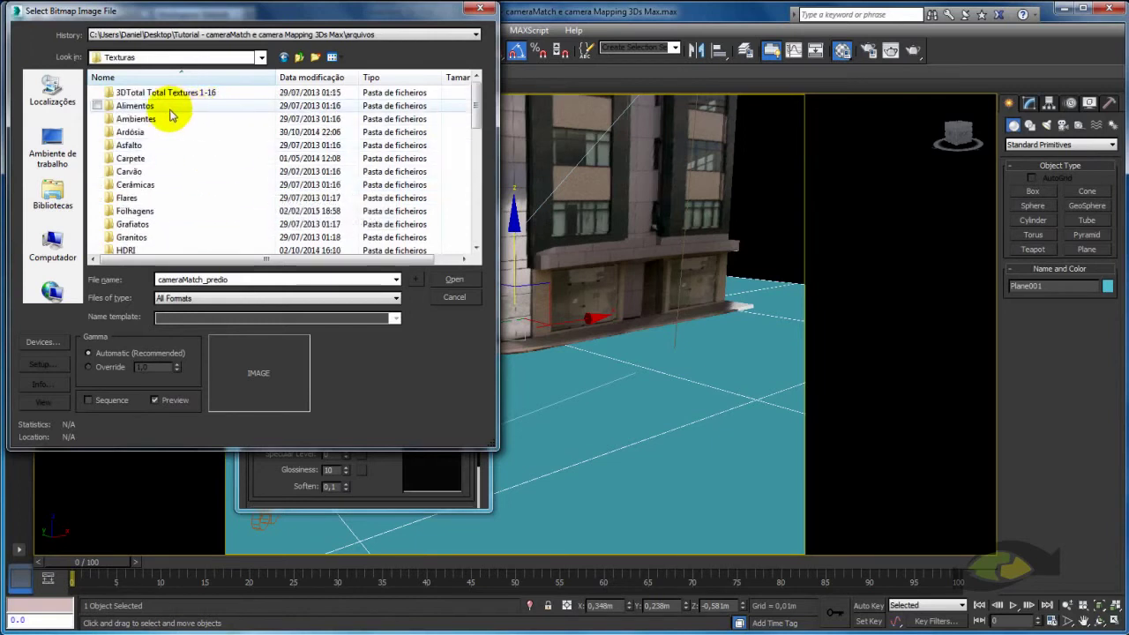
{"action": "double_click", "coordinate": [128, 147]}
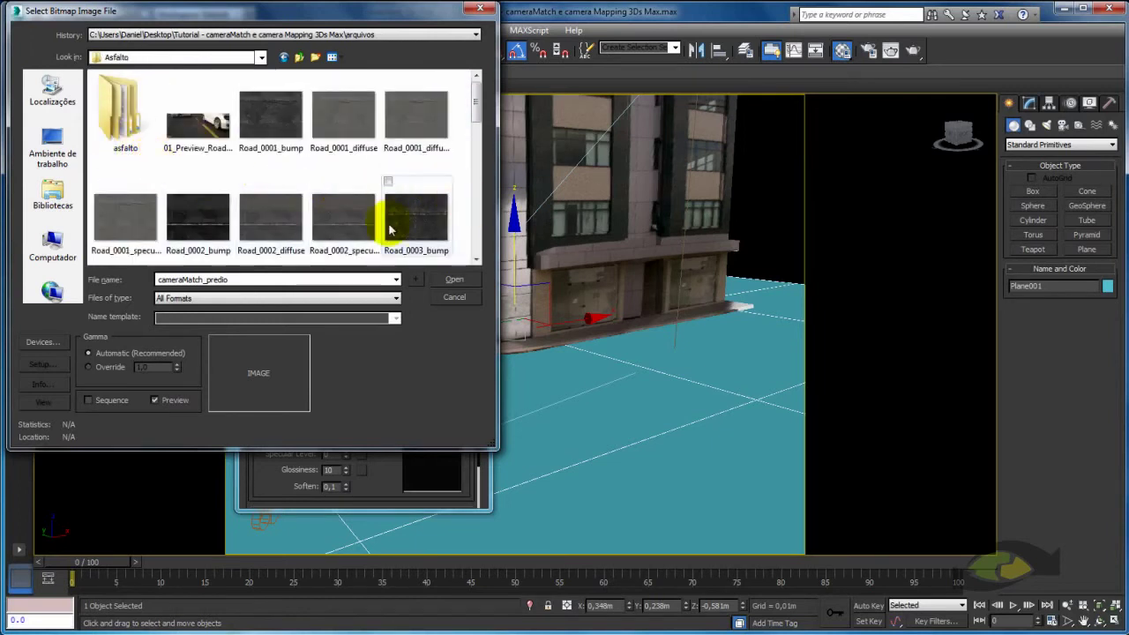
{"action": "left_click_drag", "start_coordinate": [476, 113], "coordinate": [478, 182]}
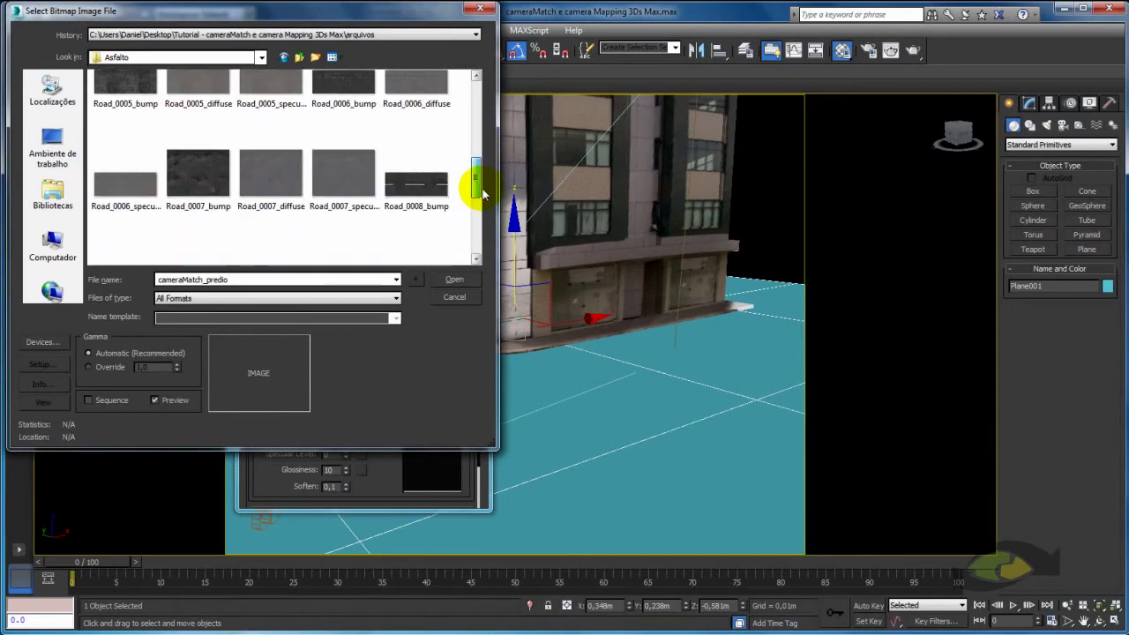
{"action": "double_click", "coordinate": [328, 176]}
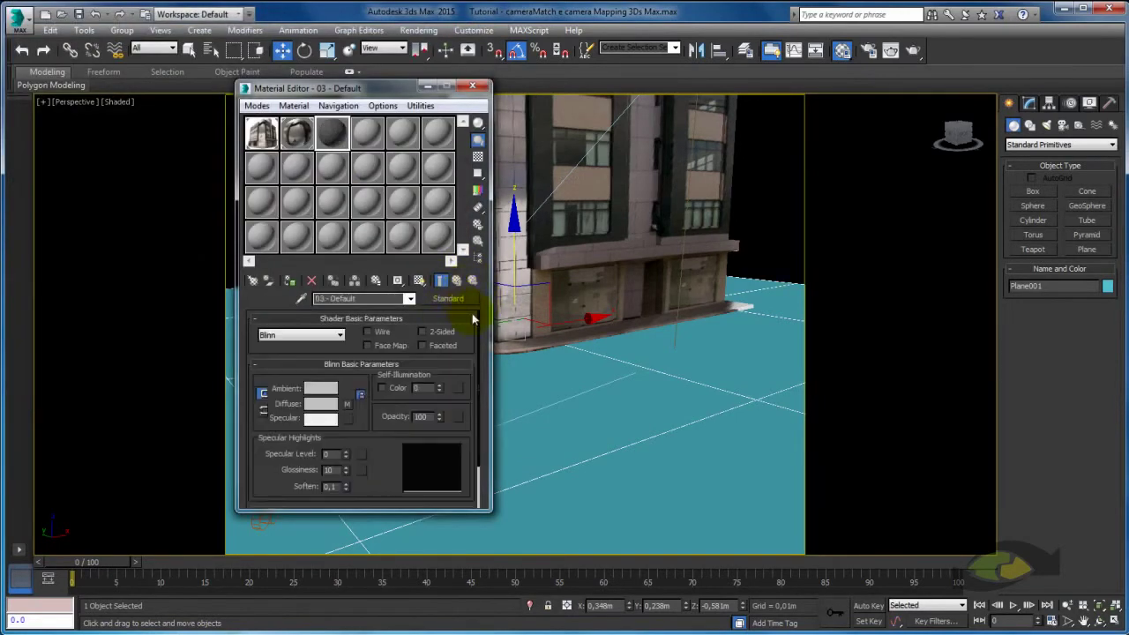
Assign the road material to Plane001 and set its U and V tiling to 20
{"action": "left_click", "coordinate": [291, 280]}
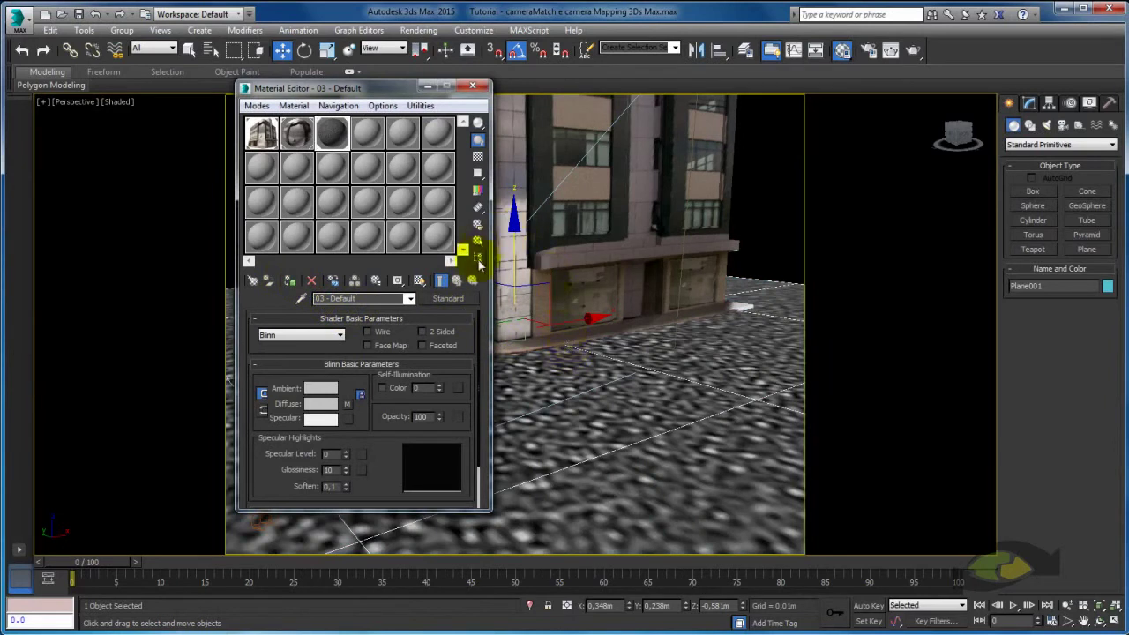
{"action": "left_click", "coordinate": [353, 396]}
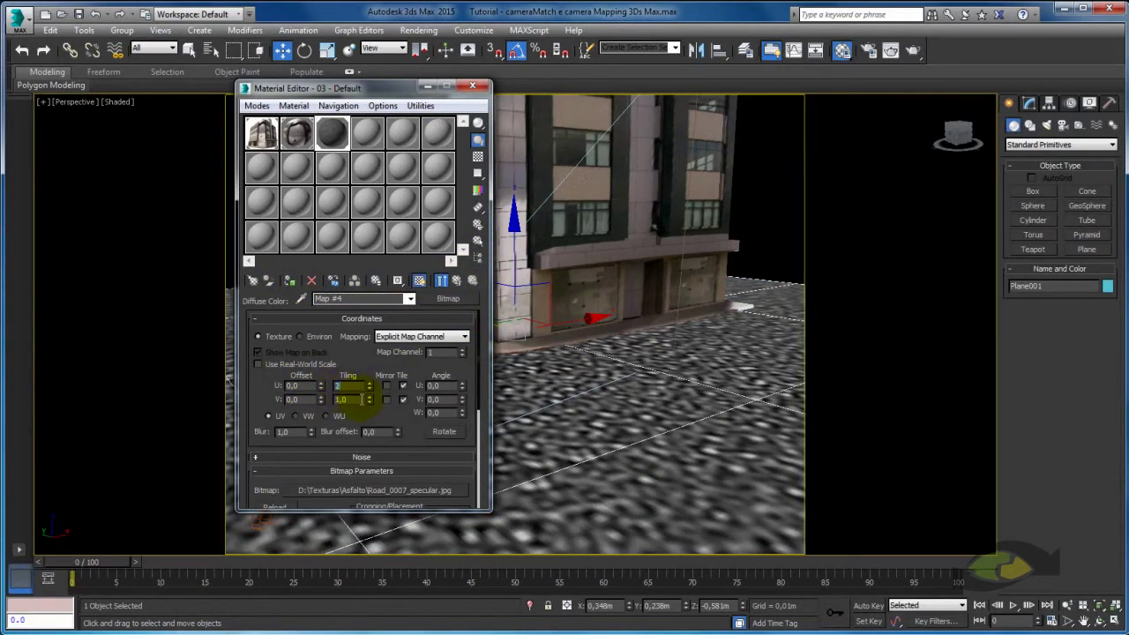
{"action": "type", "text": "0"}
{"action": "key", "text": "Tab"}
{"action": "type", "text": "20"}
{"action": "key", "text": "Return"}
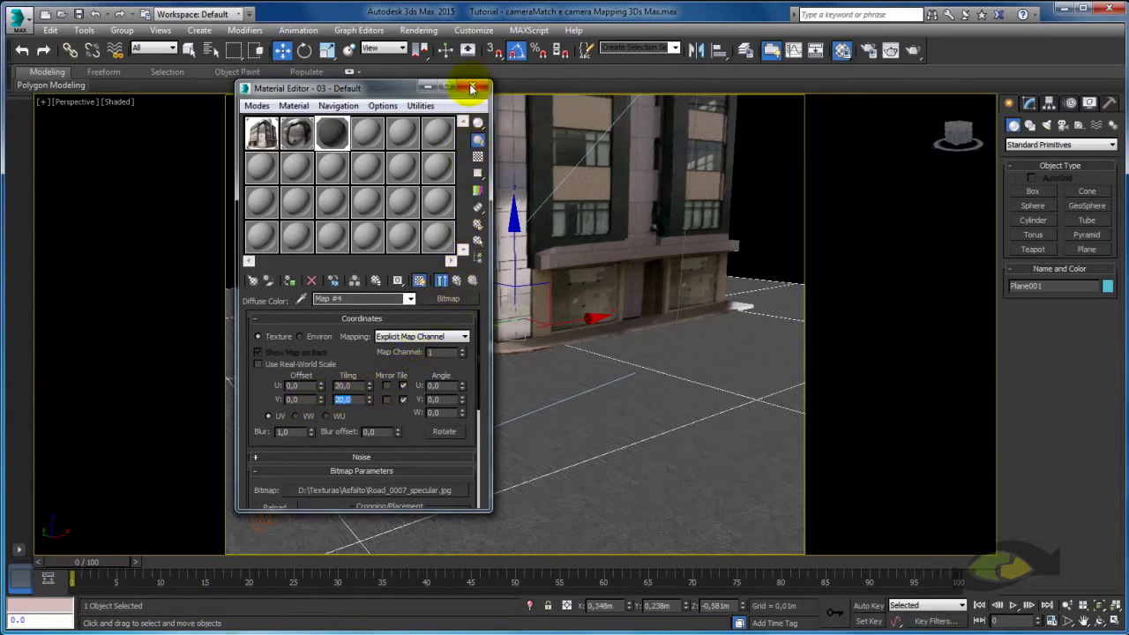
{"action": "left_click", "coordinate": [473, 87]}
Orbit and zoom around the building corner to inspect the asphalt-textured ground
{"action": "mouse_move", "coordinate": [605, 331]}
{"action": "middle_mouse_down", "text": "alt"}
{"action": "mouse_move", "coordinate": [643, 335]}
{"action": "mouse_move", "coordinate": [635, 391]}
{"action": "mouse_move", "coordinate": [559, 323]}
{"action": "mouse_move", "coordinate": [617, 338]}
{"action": "mouse_move", "coordinate": [500, 341]}
{"action": "mouse_move", "coordinate": [550, 365]}
{"action": "middle_mouse_up", "text": "alt"}
{"action": "scroll", "coordinate": [466, 330], "scroll_direction": "up", "scroll_amount": 2}
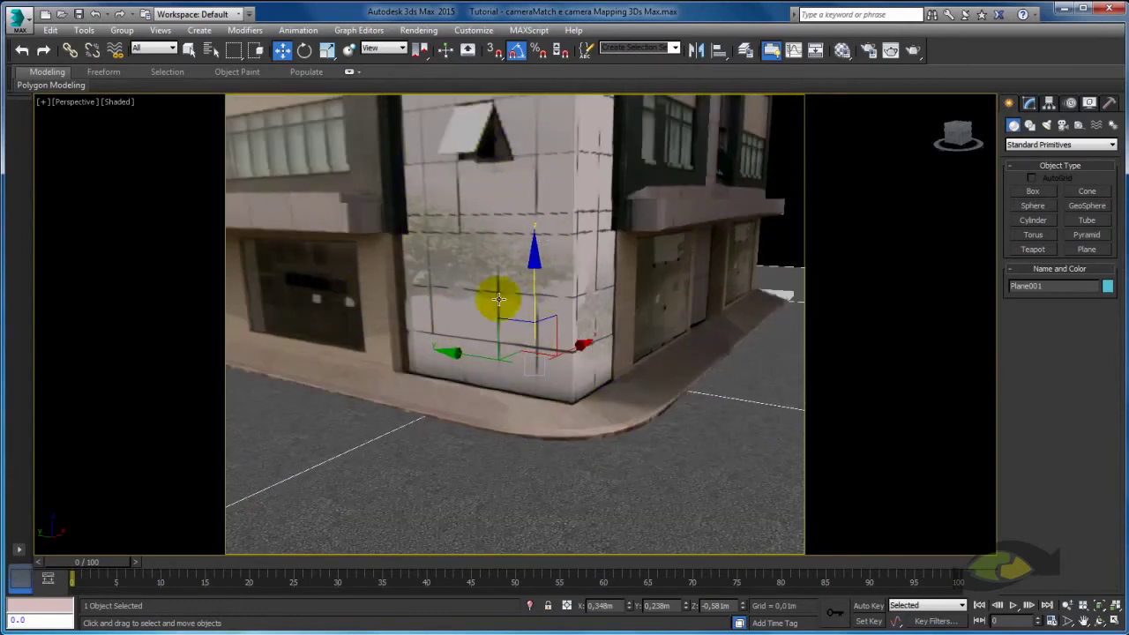
{"action": "mouse_move", "coordinate": [660, 259]}
{"action": "middle_mouse_down", "text": "alt"}
{"action": "mouse_move", "coordinate": [616, 319]}
{"action": "mouse_move", "coordinate": [585, 320]}
{"action": "mouse_move", "coordinate": [617, 315]}
{"action": "mouse_move", "coordinate": [617, 356]}
{"action": "middle_mouse_up", "text": "alt"}
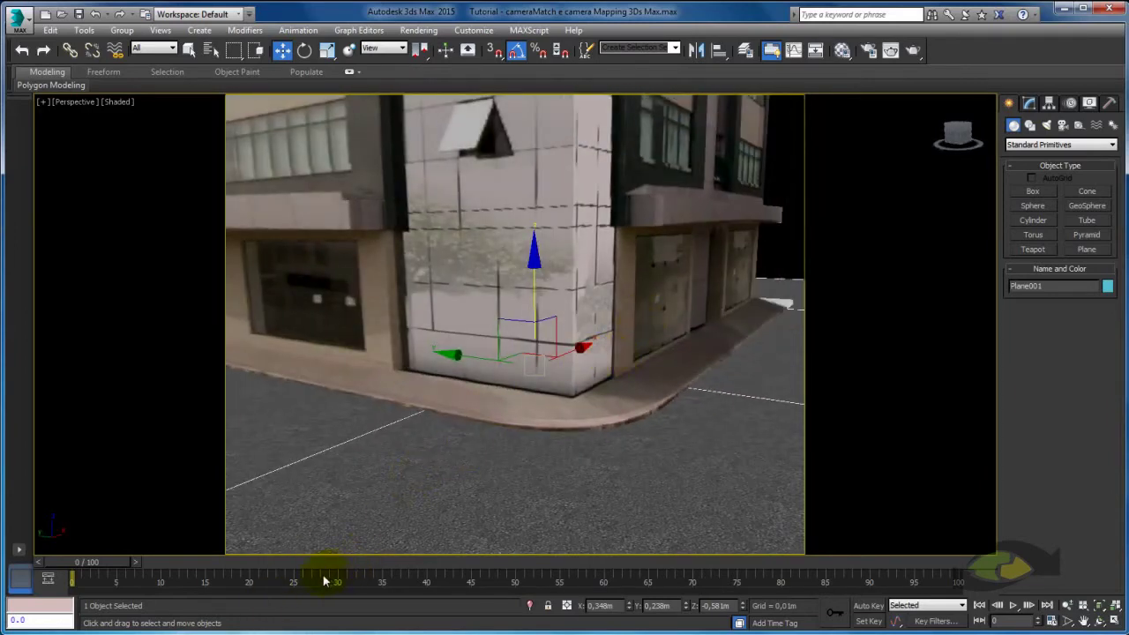
{"action": "middle_click_drag", "start_coordinate": [569, 244], "coordinate": [594, 254], "text": "alt"}
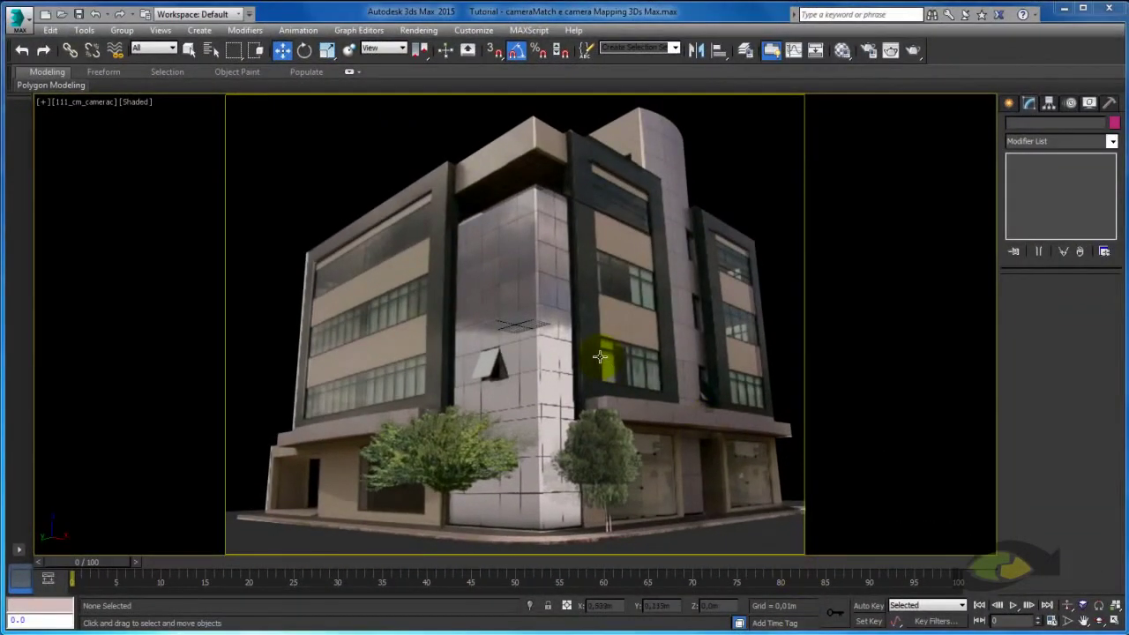
Connect two opposite edges on the right tree and nudge the new edge slightly up
{"action": "left_click", "coordinate": [605, 442]}
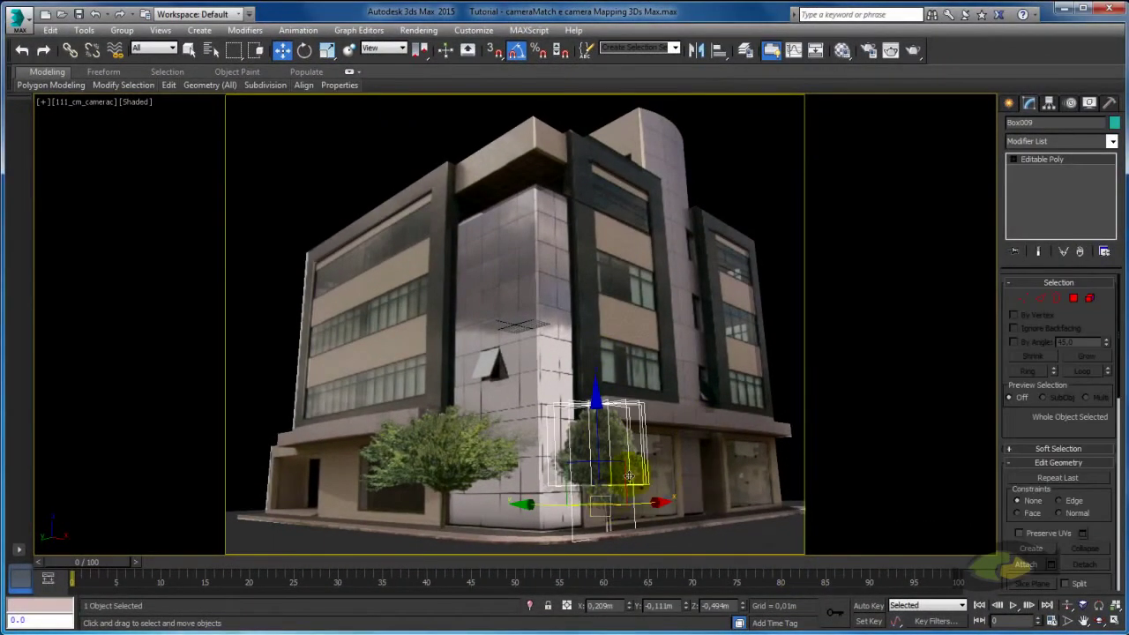
{"action": "left_click", "coordinate": [1037, 301]}
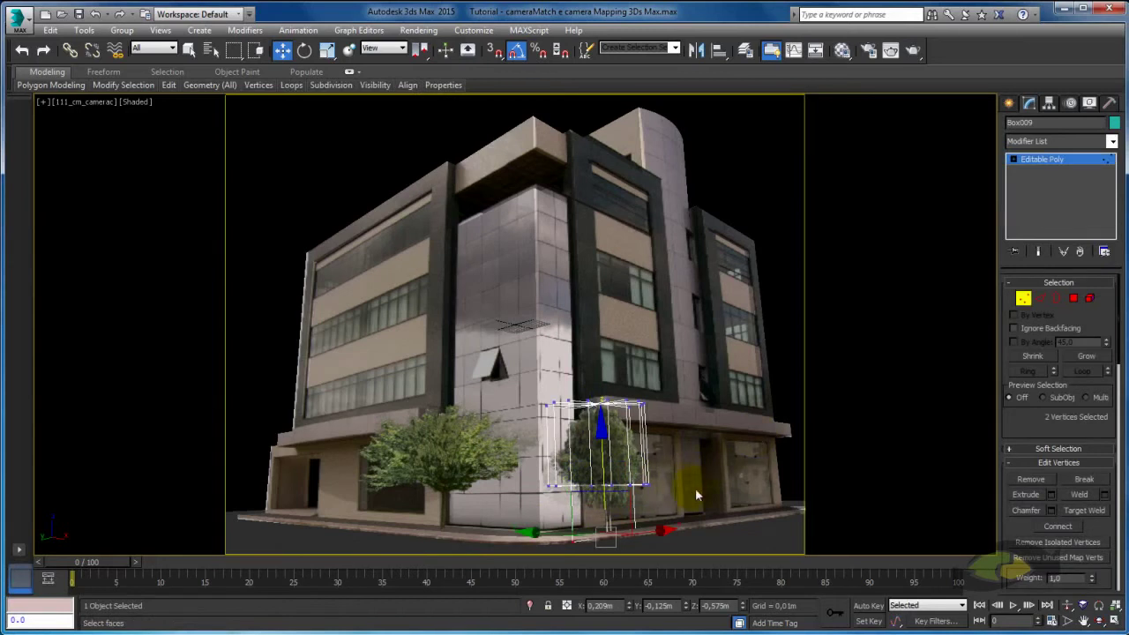
{"action": "left_click", "coordinate": [1039, 300]}
{"action": "left_click", "coordinate": [529, 518]}
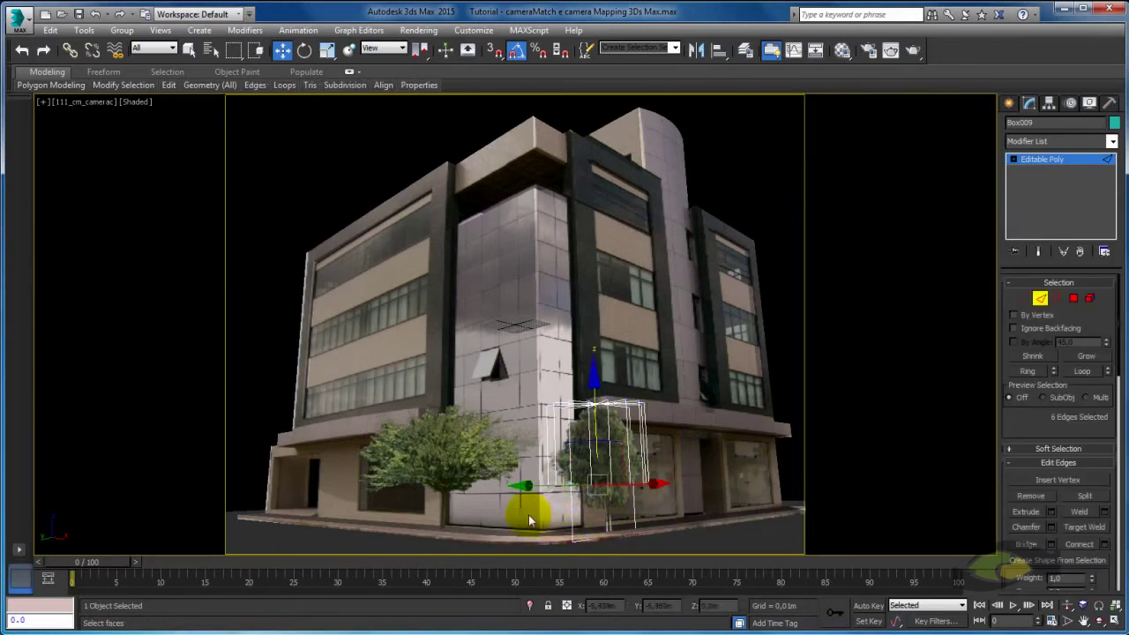
{"action": "left_click", "coordinate": [669, 519]}
{"action": "left_click", "coordinate": [1104, 544]}
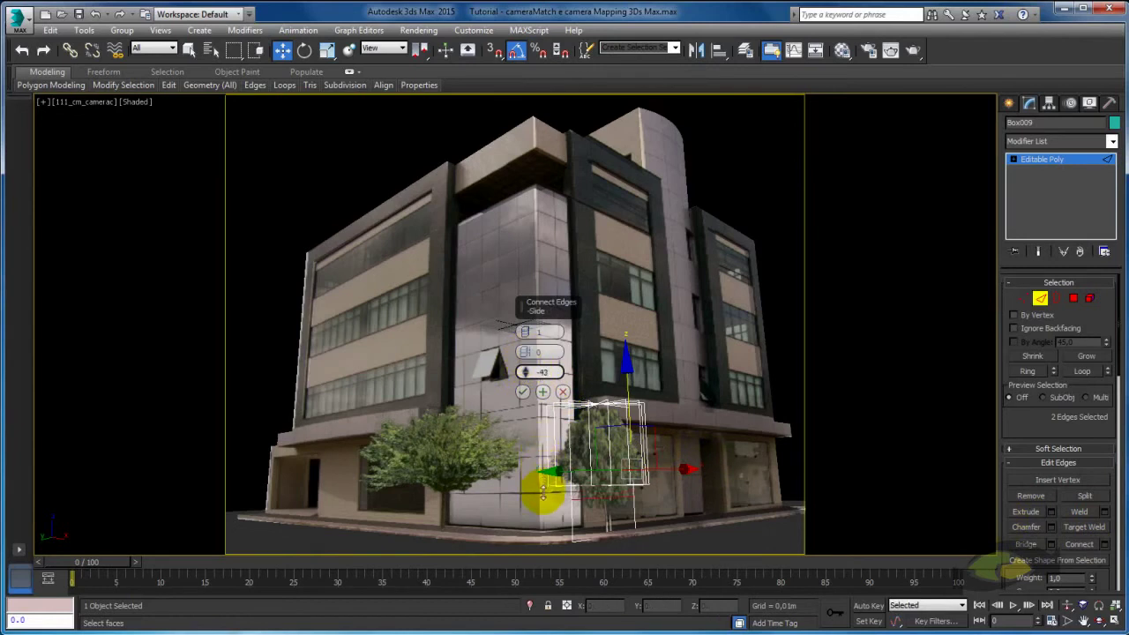
{"action": "left_click", "coordinate": [523, 394]}
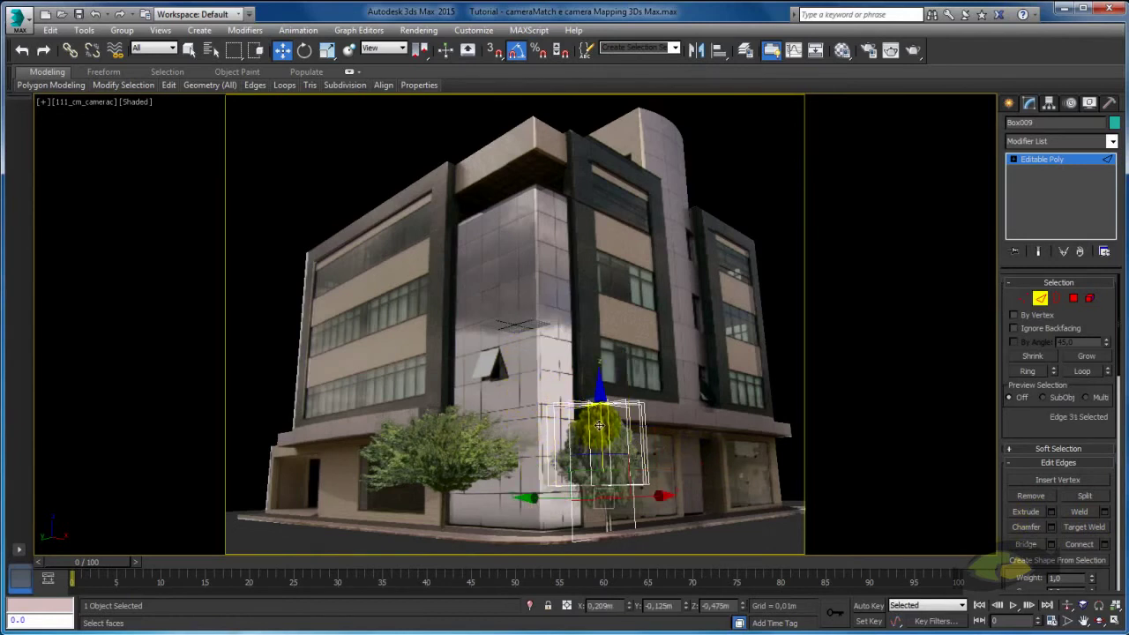
{"action": "left_click_drag", "start_coordinate": [599, 426], "coordinate": [599, 411]}
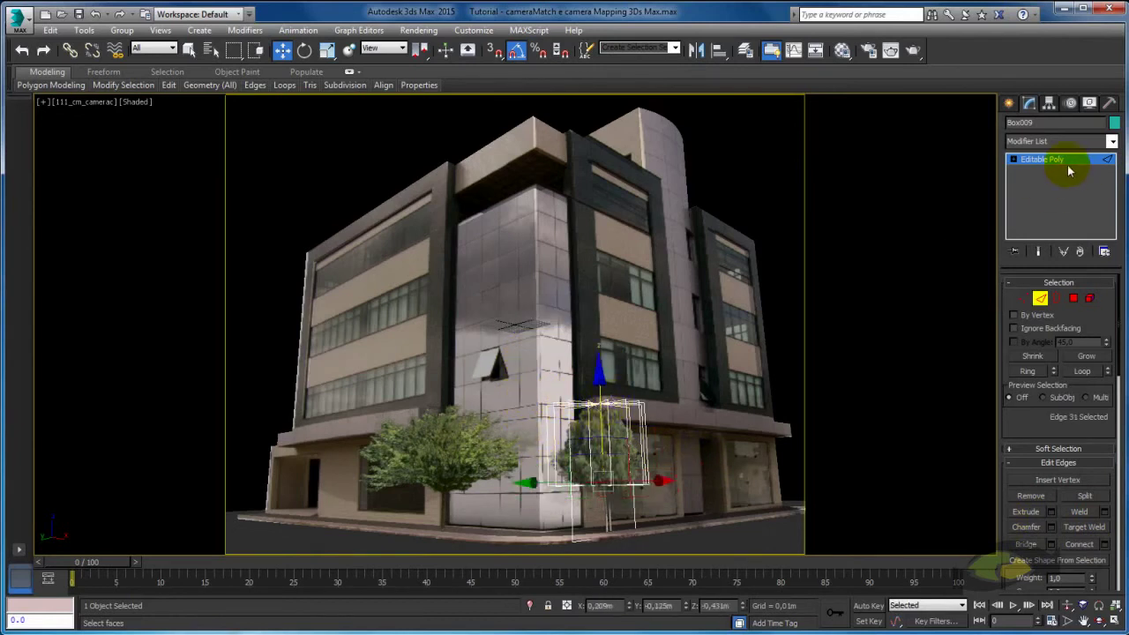
{"action": "key", "text": "2"}
Select the left tree and open, then close, the Rendering > Environment and Effects settings
{"action": "left_click", "coordinate": [434, 453]}
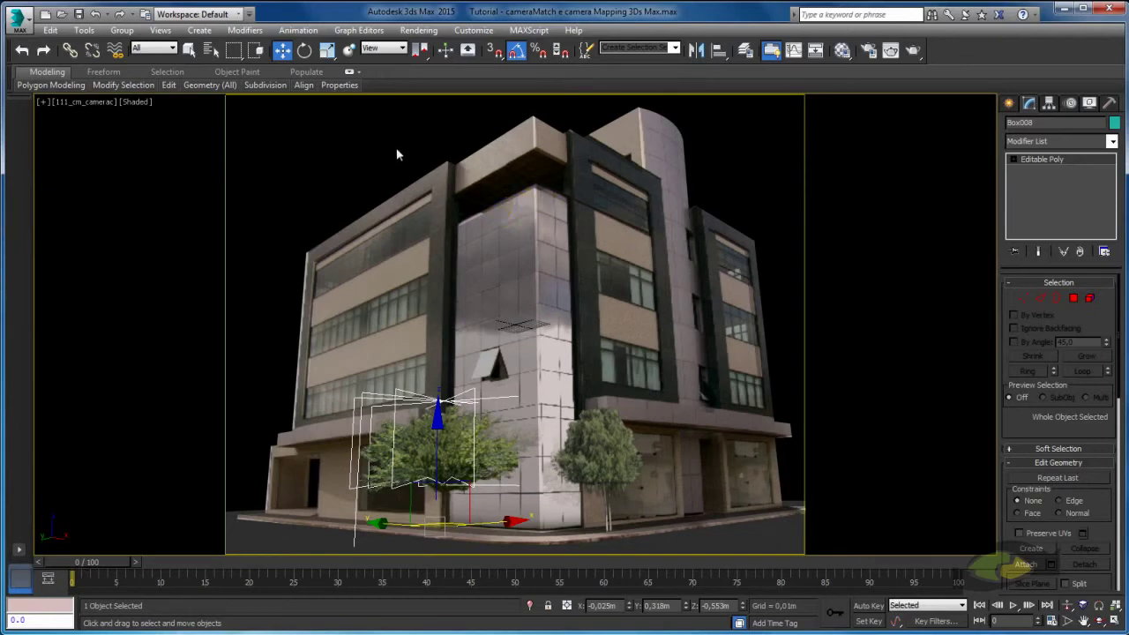
{"action": "left_click", "coordinate": [419, 30]}
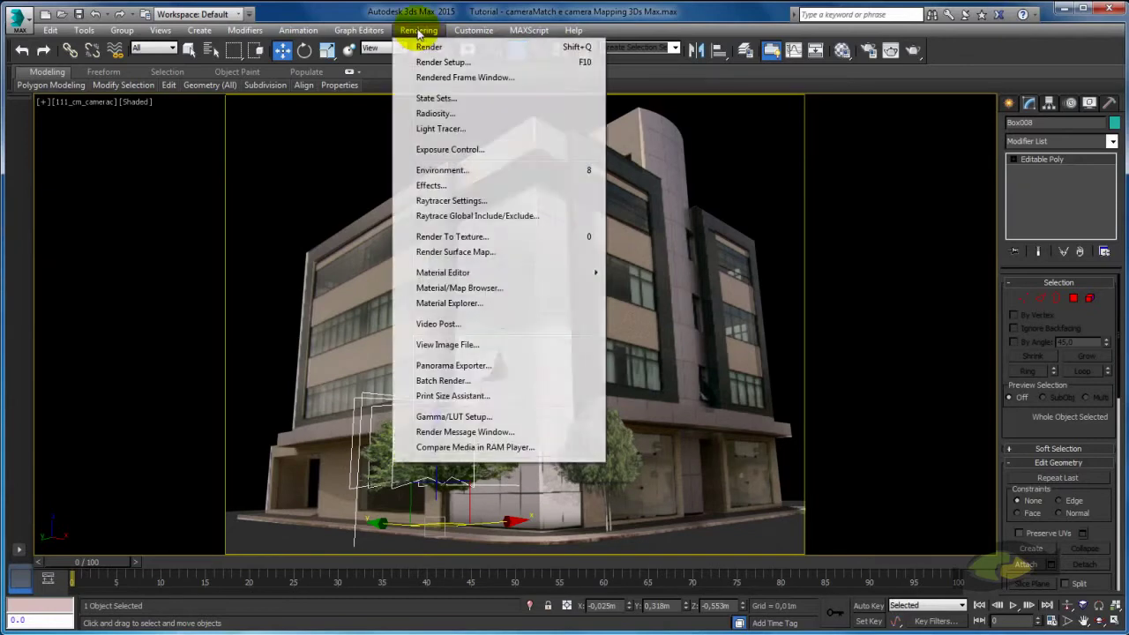
{"action": "left_click", "coordinate": [453, 172]}
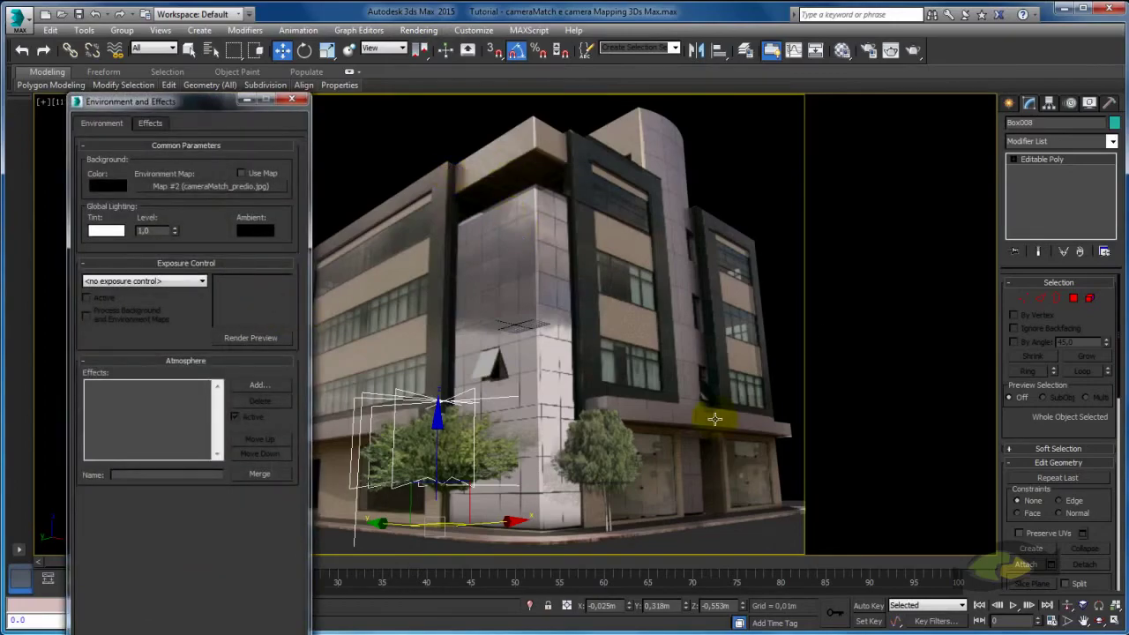
{"action": "left_click", "coordinate": [244, 100]}
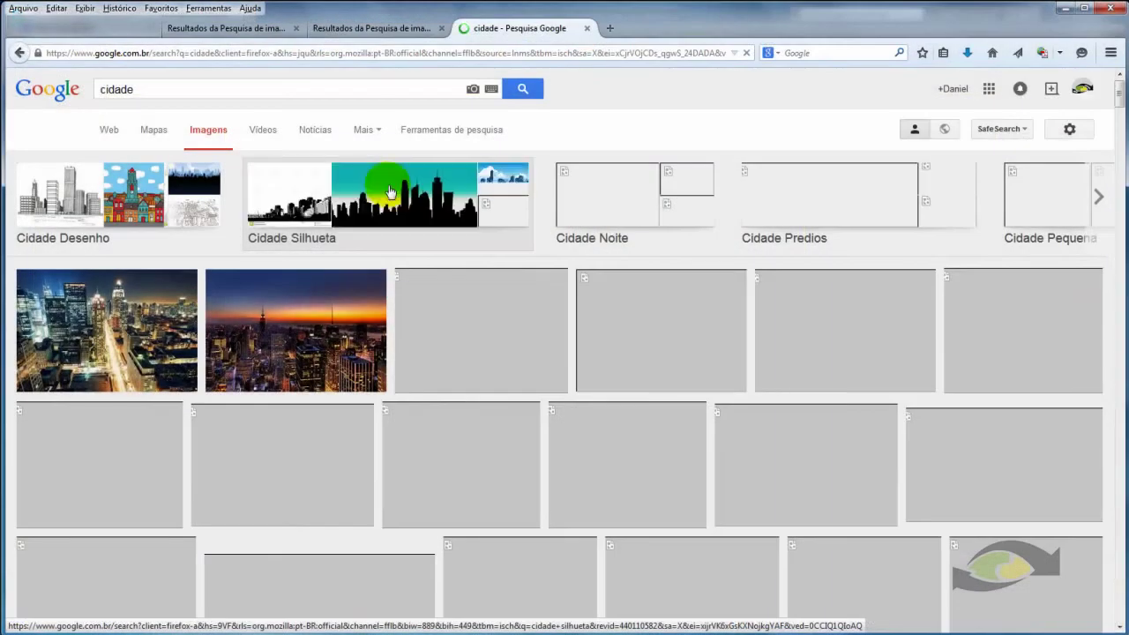
Save the Fortaleza skyline photo (bairro-de-varjota-na-cidade-de-fortaleza) from Firefox to the Desktop as a JPEG
{"action": "scroll", "coordinate": [537, 221], "scroll_direction": "down", "scroll_amount": 3}
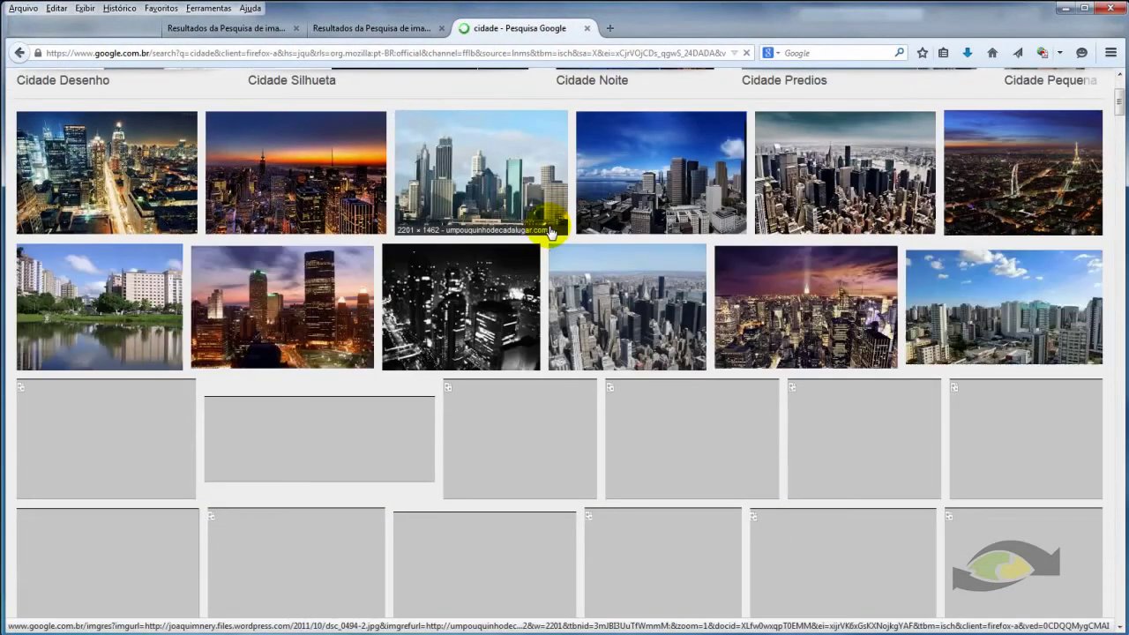
{"action": "middle_click", "coordinate": [977, 312]}
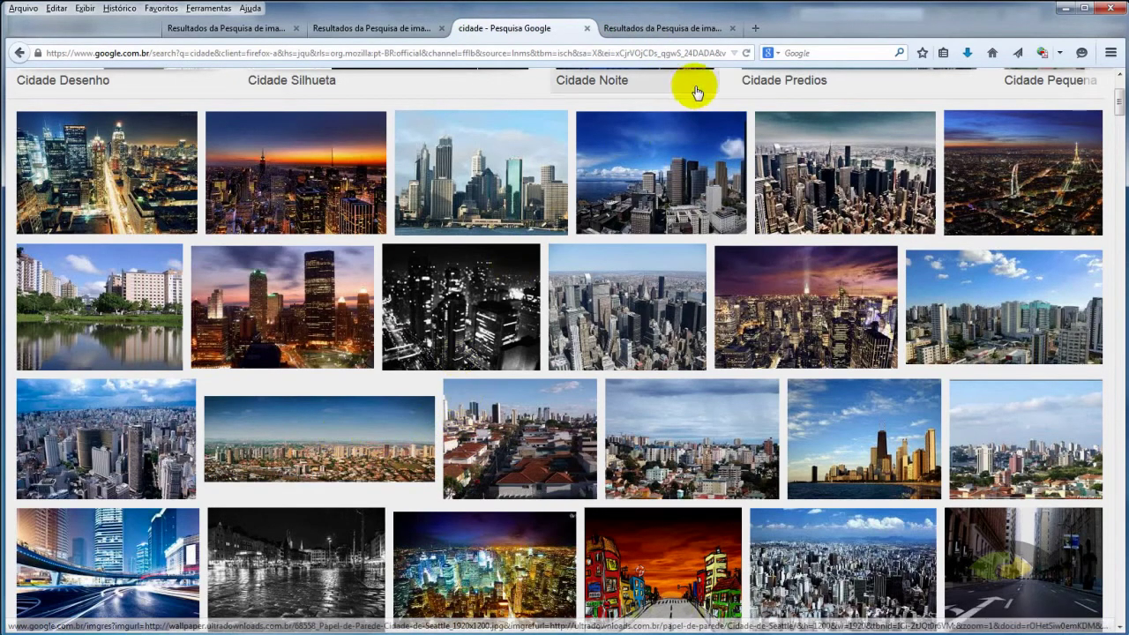
{"action": "left_click", "coordinate": [686, 28]}
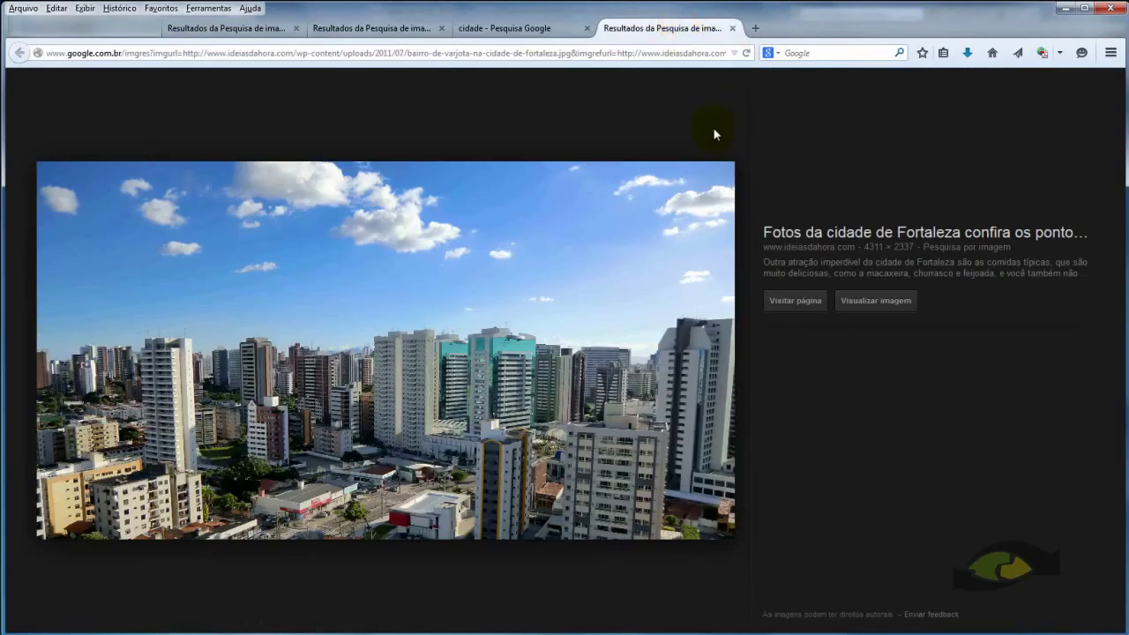
{"action": "right_click", "coordinate": [521, 315]}
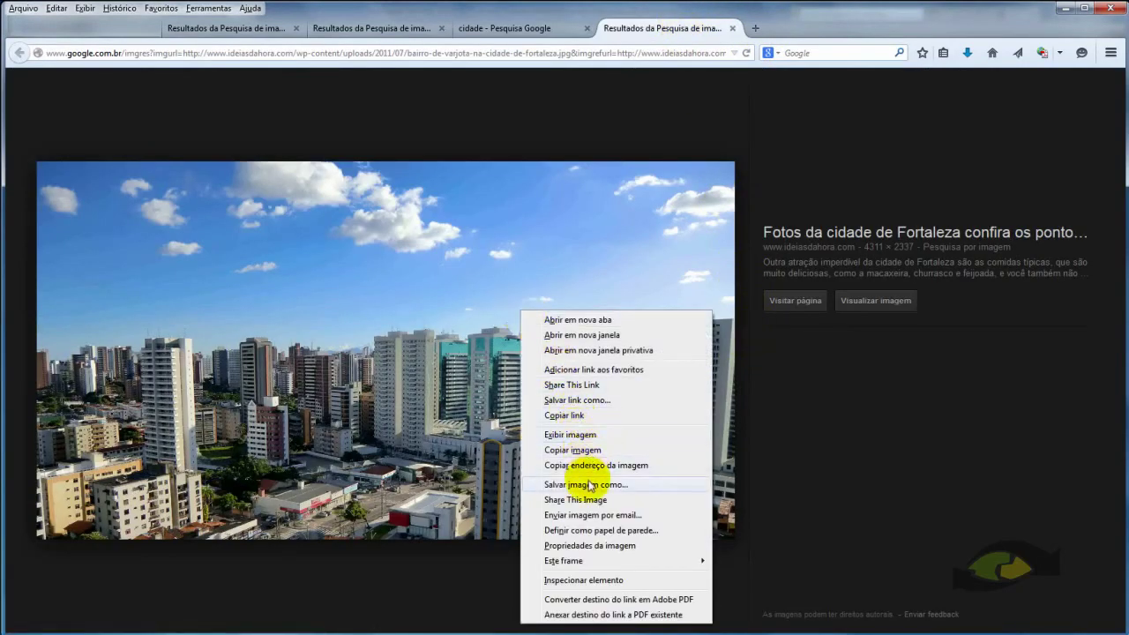
{"action": "left_click", "coordinate": [621, 481]}
{"action": "left_click", "coordinate": [99, 95]}
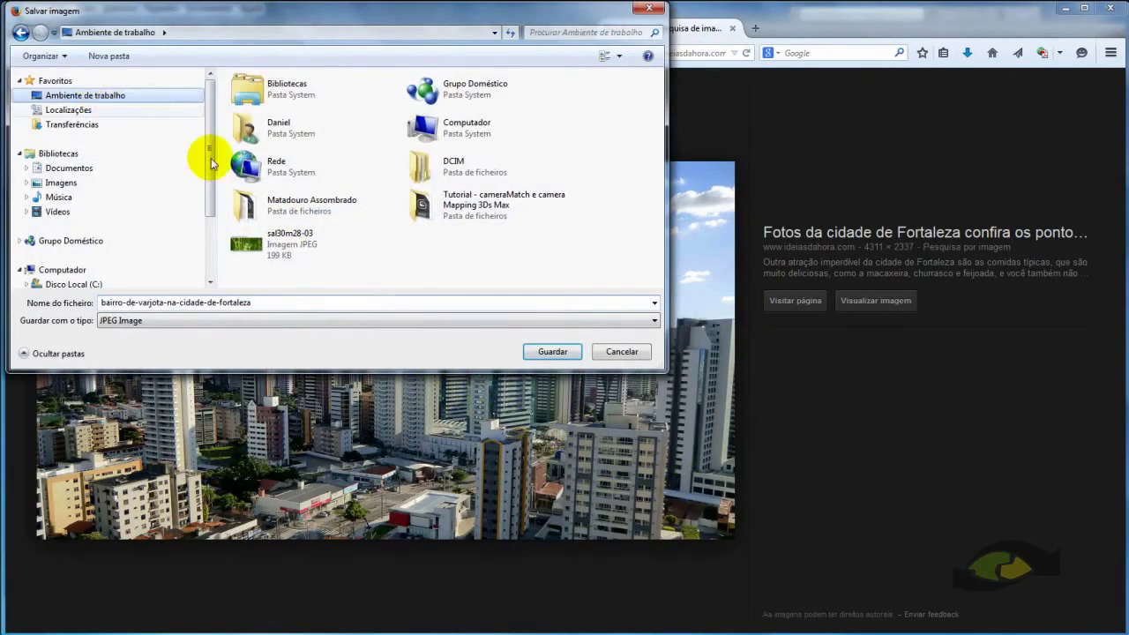
{"action": "left_click", "coordinate": [551, 352]}
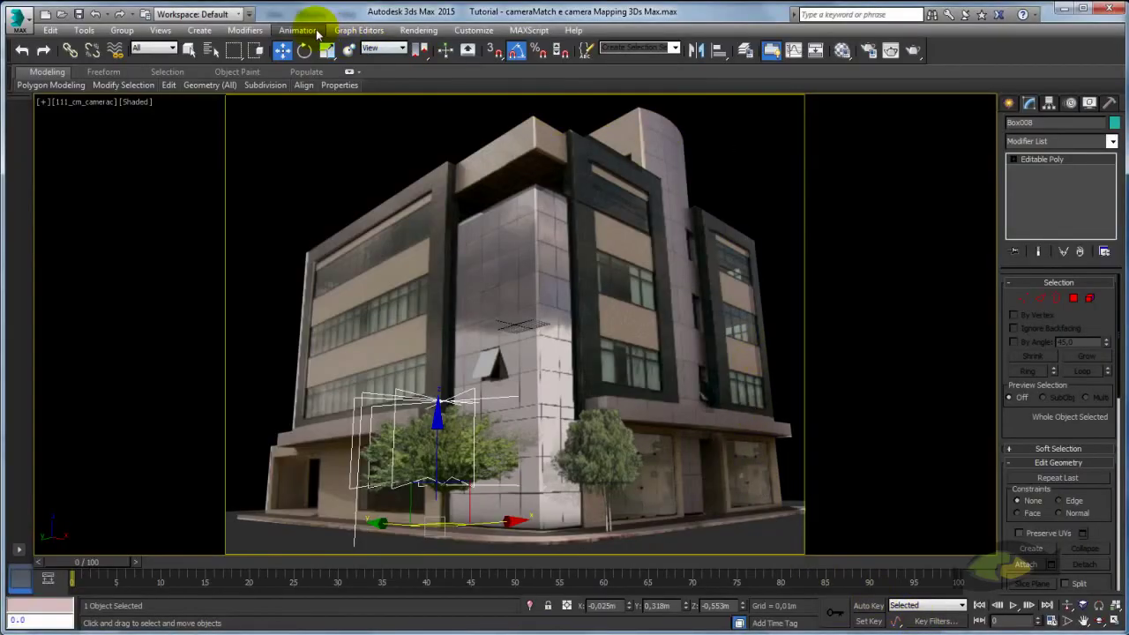
Set a Bitmap of bairro-de-varjota-na-cidade-de-fortaleza.jpg from the Desktop as the Environment Map
{"action": "left_click", "coordinate": [418, 30]}
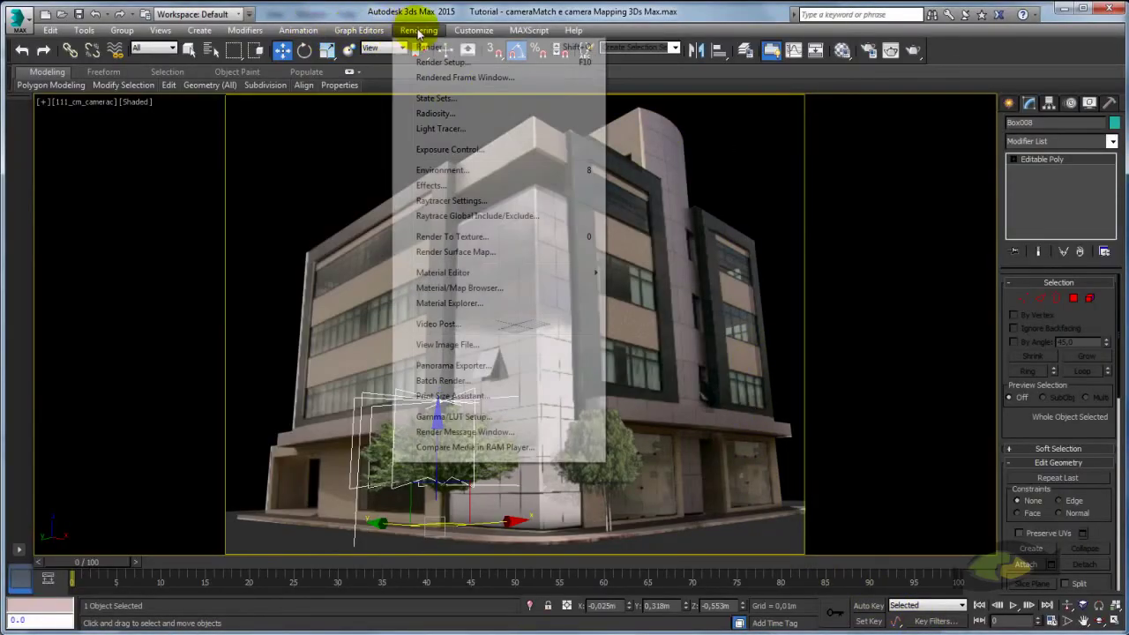
{"action": "left_click", "coordinate": [465, 173]}
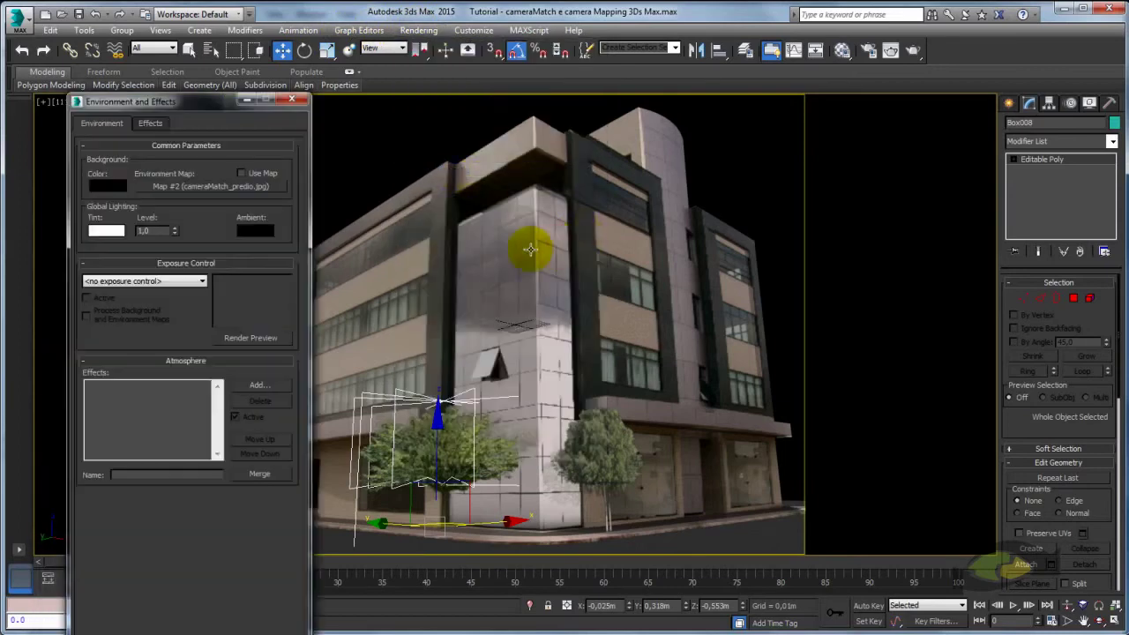
{"action": "left_click", "coordinate": [234, 188]}
{"action": "double_click", "coordinate": [780, 152]}
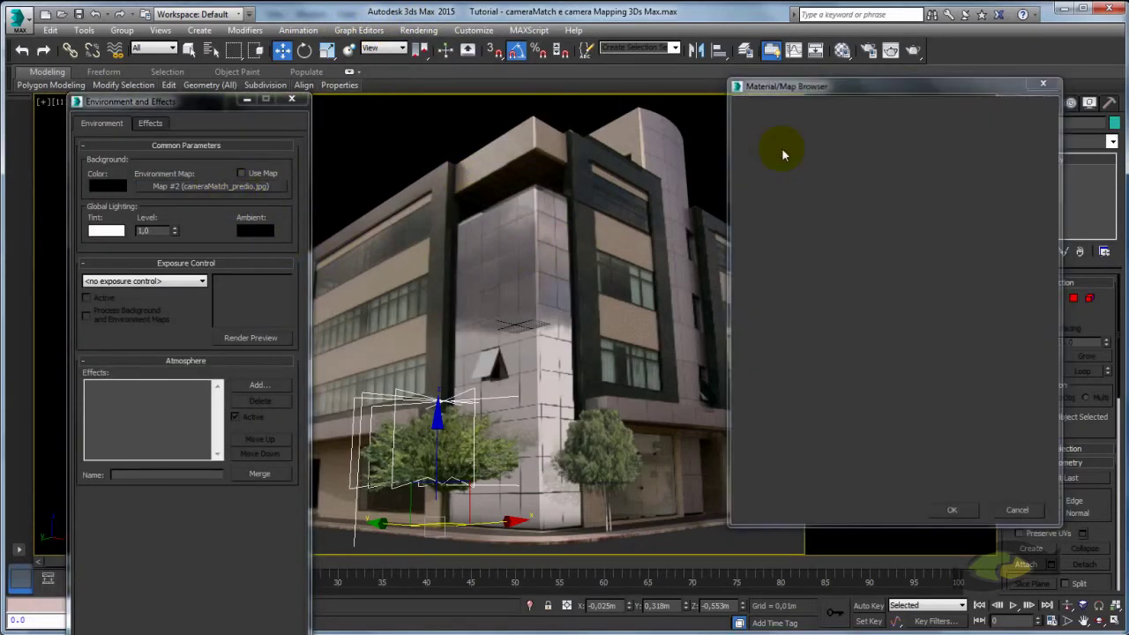
{"action": "left_click", "coordinate": [52, 155]}
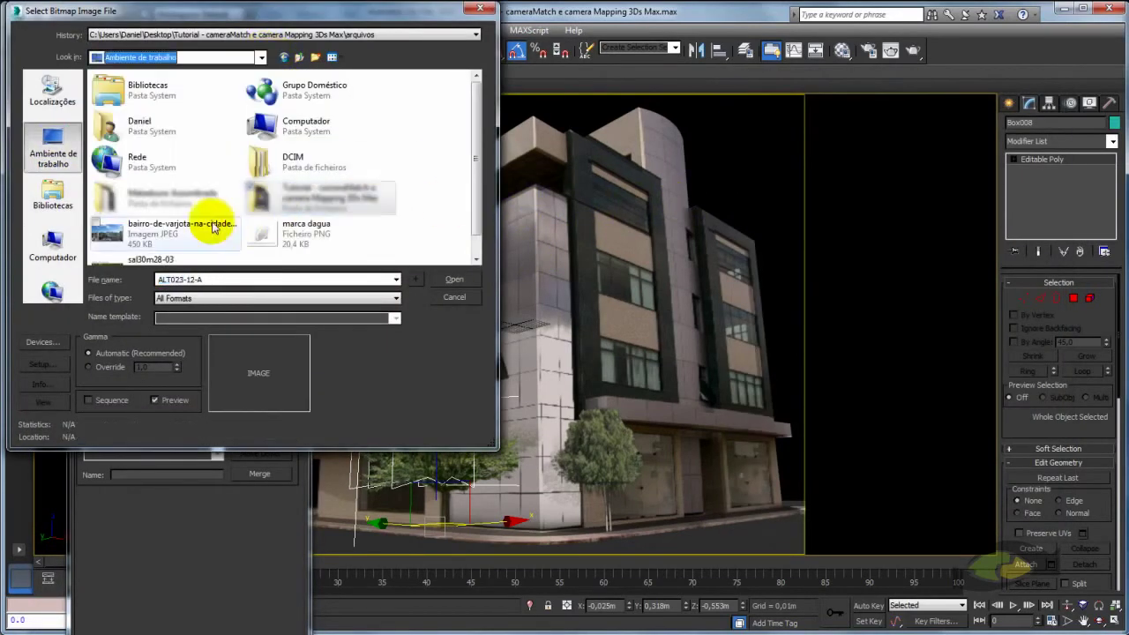
{"action": "left_click", "coordinate": [155, 226]}
{"action": "double_click", "coordinate": [154, 227]}
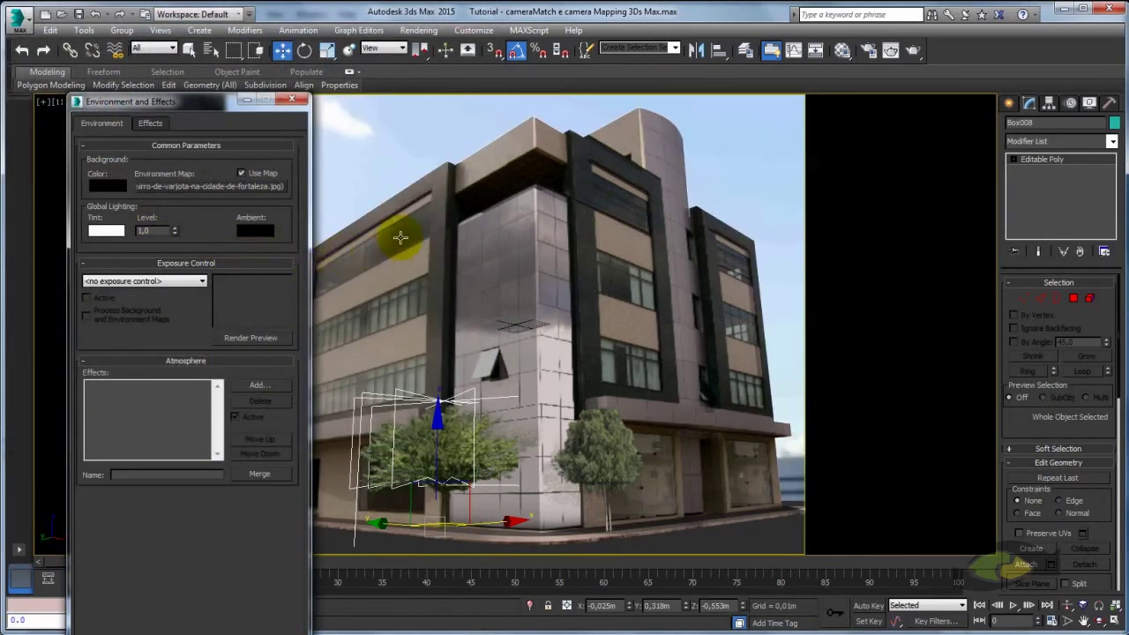
{"action": "mouse_move", "coordinate": [223, 104]}
{"action": "left_mouse_down"}
{"action": "mouse_move", "coordinate": [88, 448]}
{"action": "mouse_move", "coordinate": [582, 80]}
{"action": "left_mouse_up"}
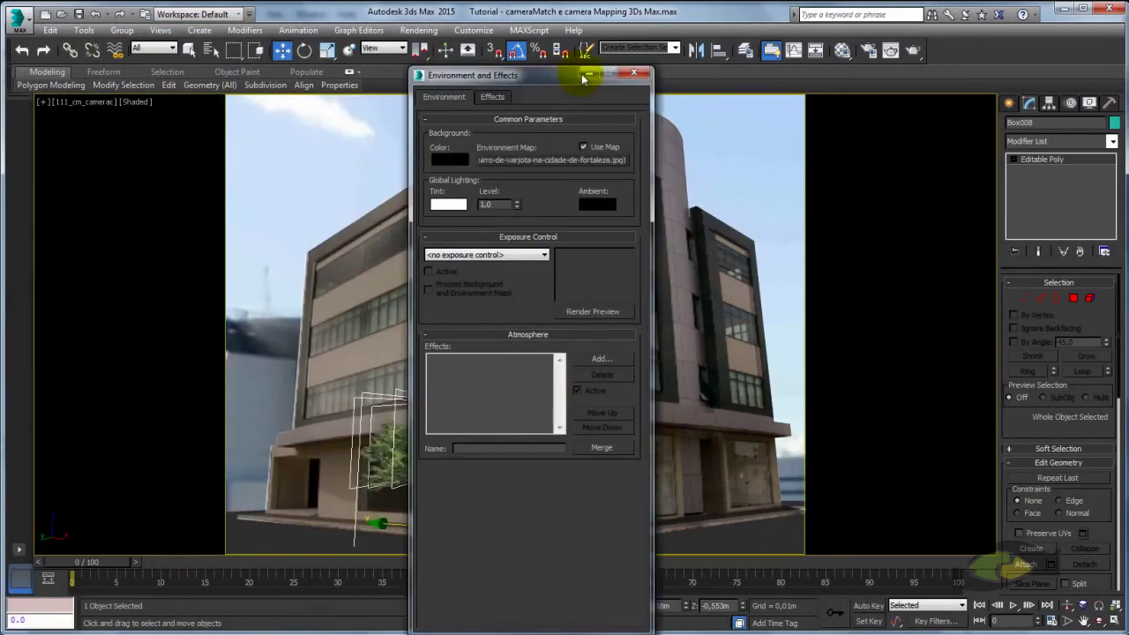
Instance the environment map into a Material Editor slot and set its mapping to Screen
{"action": "left_click", "coordinate": [841, 50]}
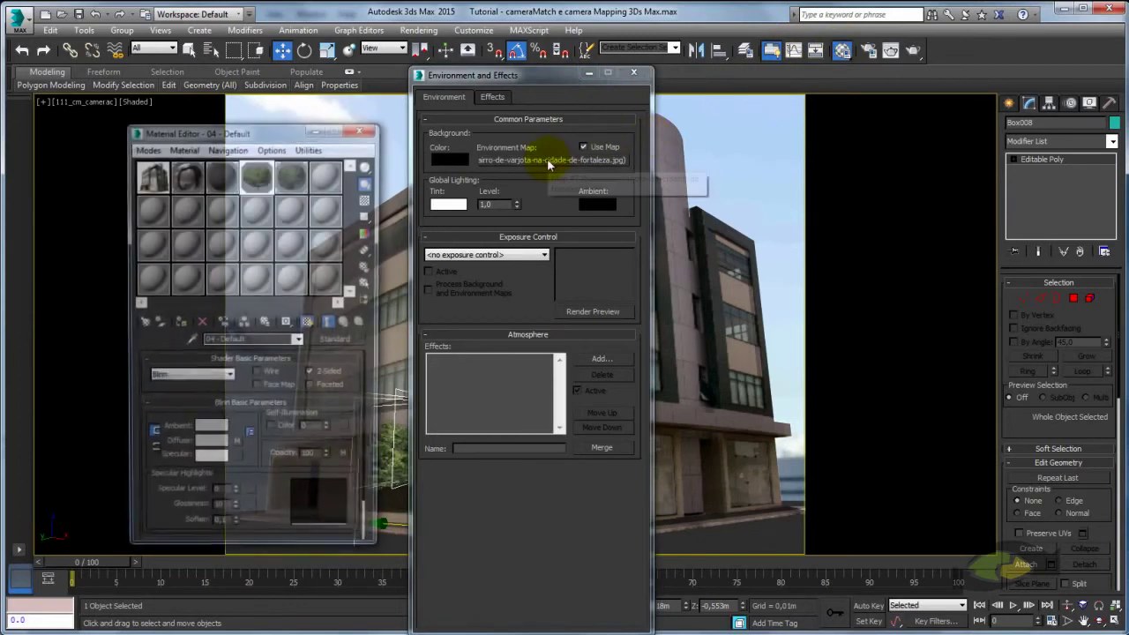
{"action": "left_click_drag", "start_coordinate": [547, 159], "coordinate": [326, 204]}
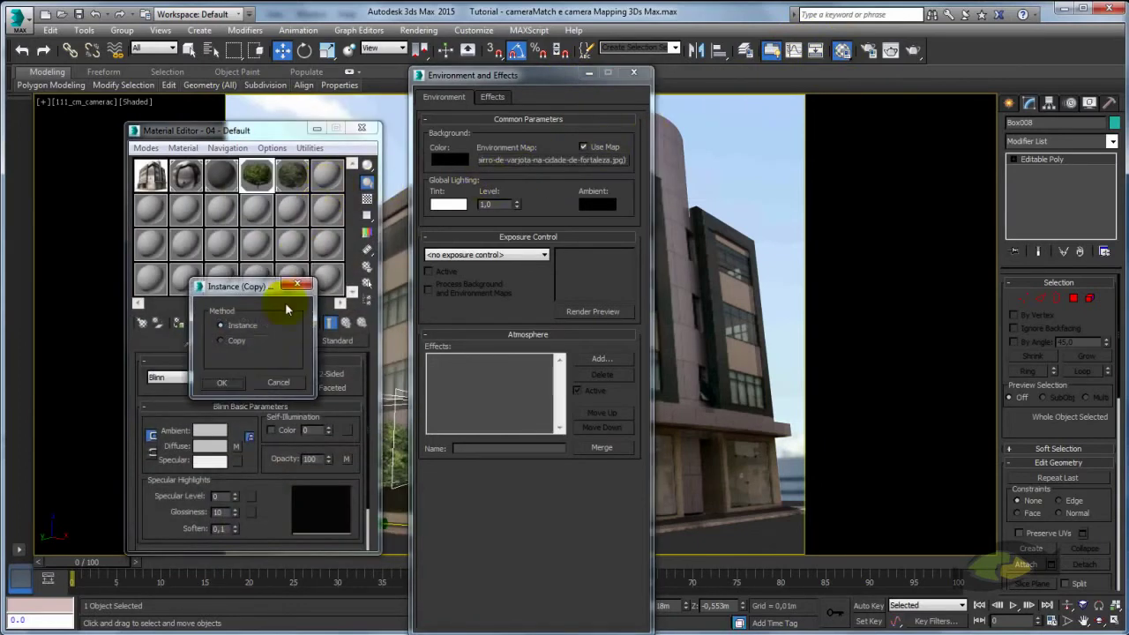
{"action": "left_click", "coordinate": [223, 382]}
{"action": "left_click", "coordinate": [308, 378]}
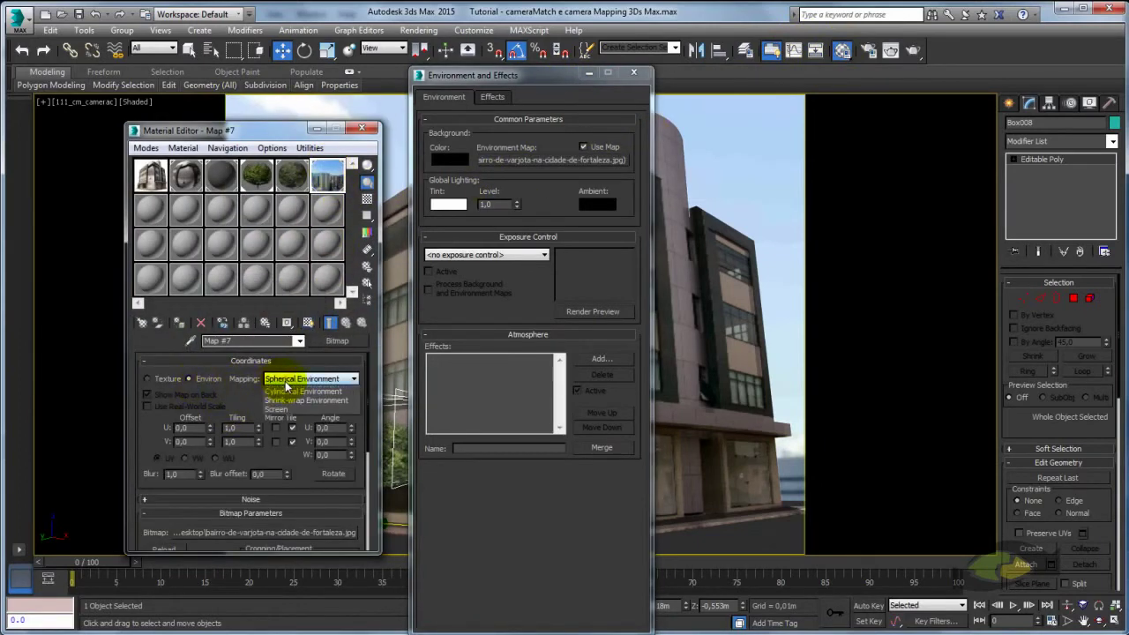
{"action": "left_click", "coordinate": [285, 415]}
Adjust the background map's Offset U and Tiling U so sky fills behind the building
{"action": "mouse_move", "coordinate": [275, 128]}
{"action": "left_mouse_down"}
{"action": "mouse_move", "coordinate": [1067, 198]}
{"action": "mouse_move", "coordinate": [988, 82]}
{"action": "left_mouse_up"}
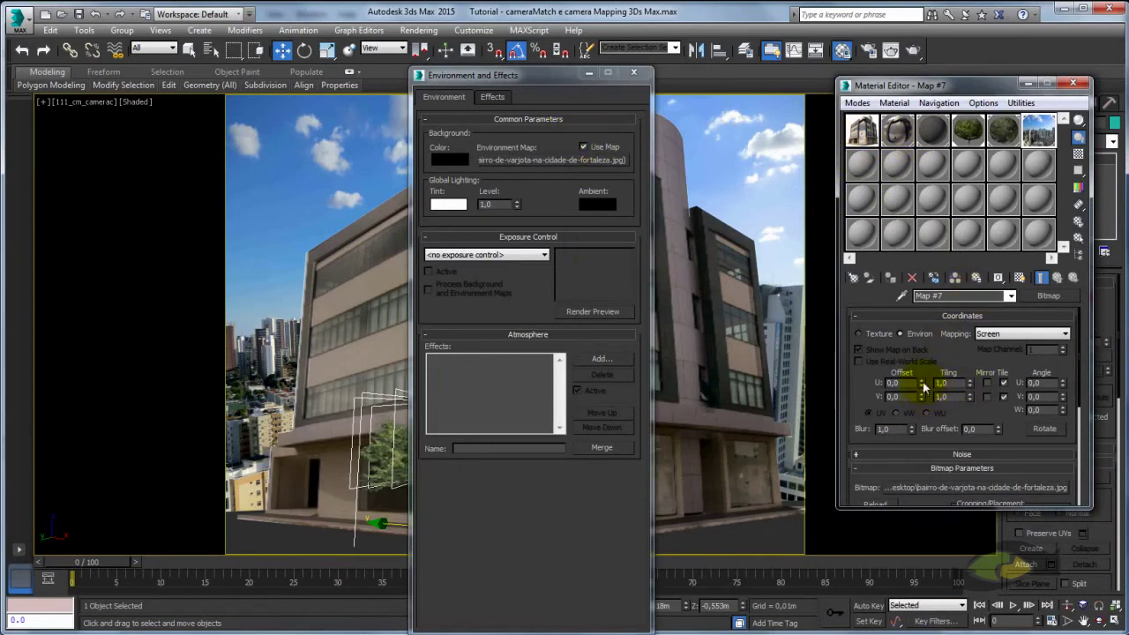
{"action": "left_click_drag", "start_coordinate": [923, 388], "coordinate": [926, 390]}
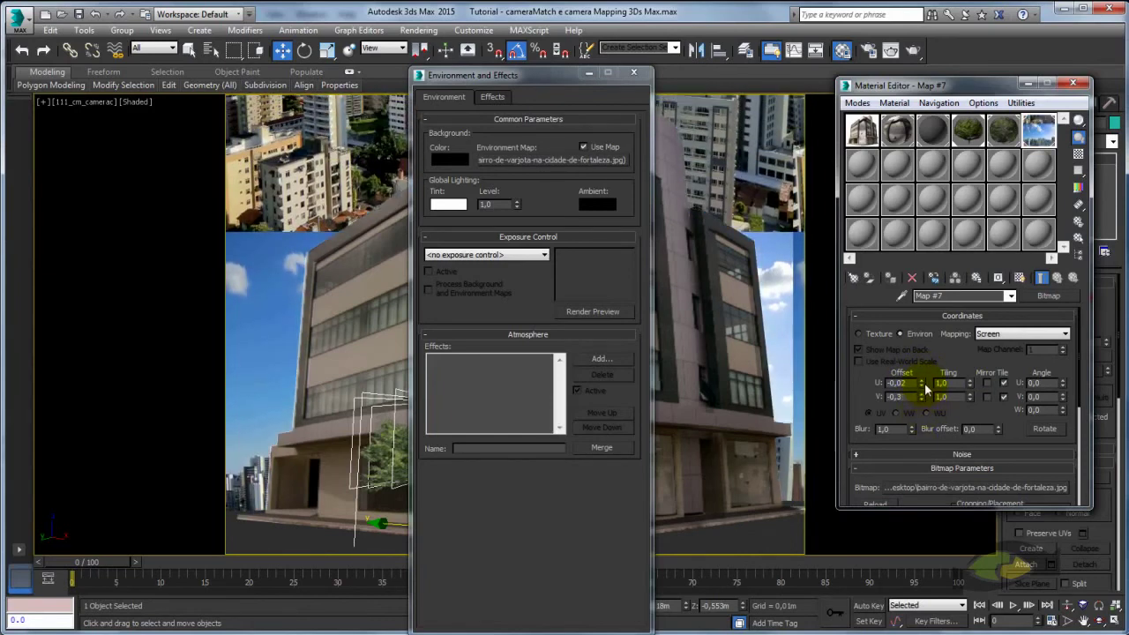
{"action": "right_click", "coordinate": [921, 384]}
{"action": "left_click_drag", "start_coordinate": [967, 388], "coordinate": [971, 405]}
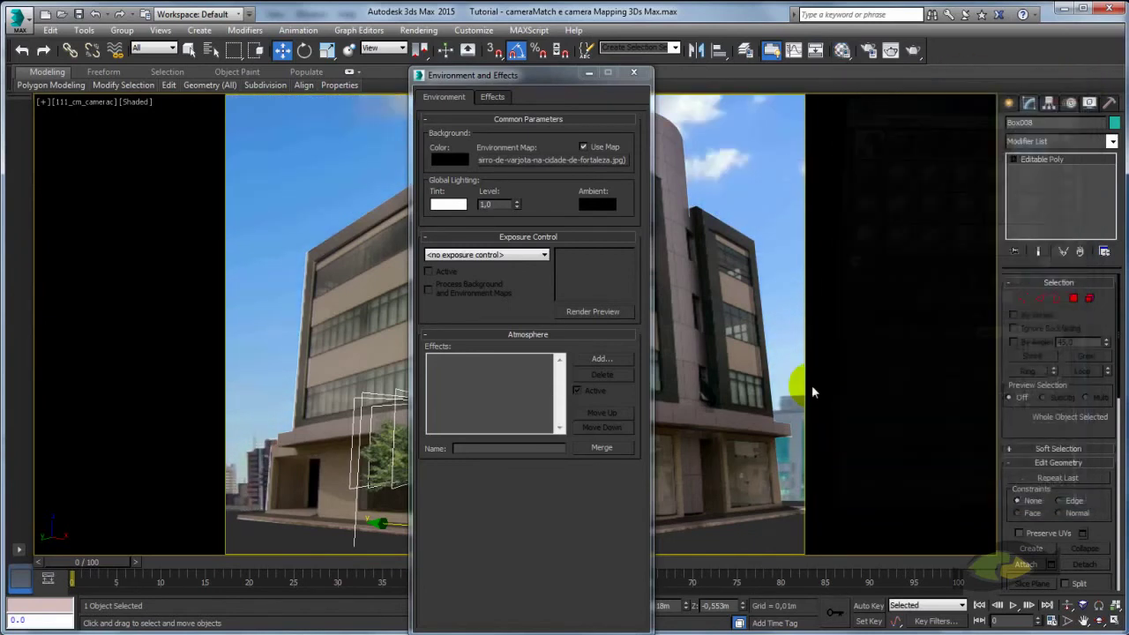
{"action": "left_click", "coordinate": [1073, 83]}
Render the camera view to check the building against the city background, then close the frame
{"action": "left_click", "coordinate": [891, 50]}
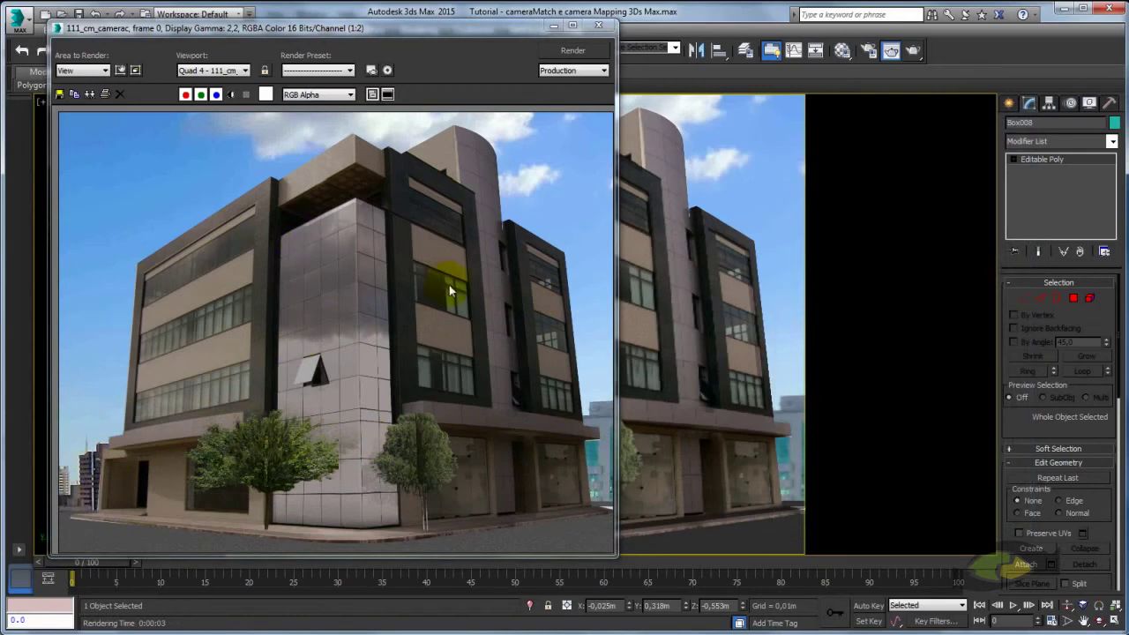
{"action": "left_click", "coordinate": [598, 25]}
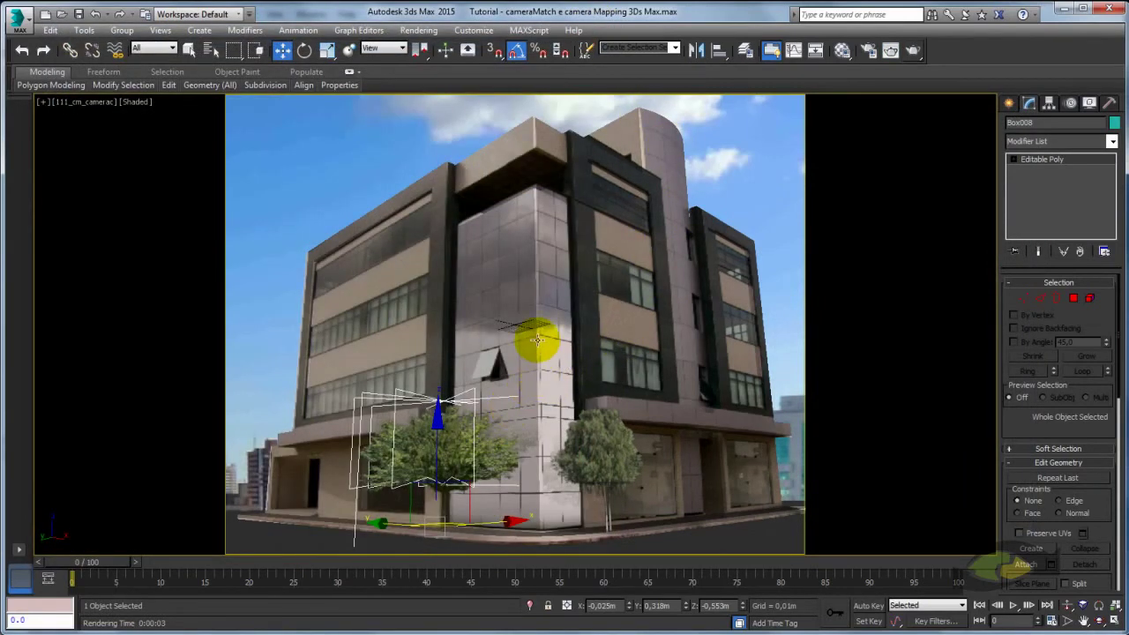
In Perspective view, select the camera, turn on Auto Key, and adjust its position and rotation
{"action": "key", "text": "p"}
{"action": "mouse_move", "coordinate": [544, 340]}
{"action": "middle_mouse_down", "text": "alt"}
{"action": "mouse_move", "coordinate": [588, 517]}
{"action": "mouse_move", "coordinate": [617, 403]}
{"action": "middle_mouse_up", "text": "alt"}
{"action": "left_click", "coordinate": [618, 456]}
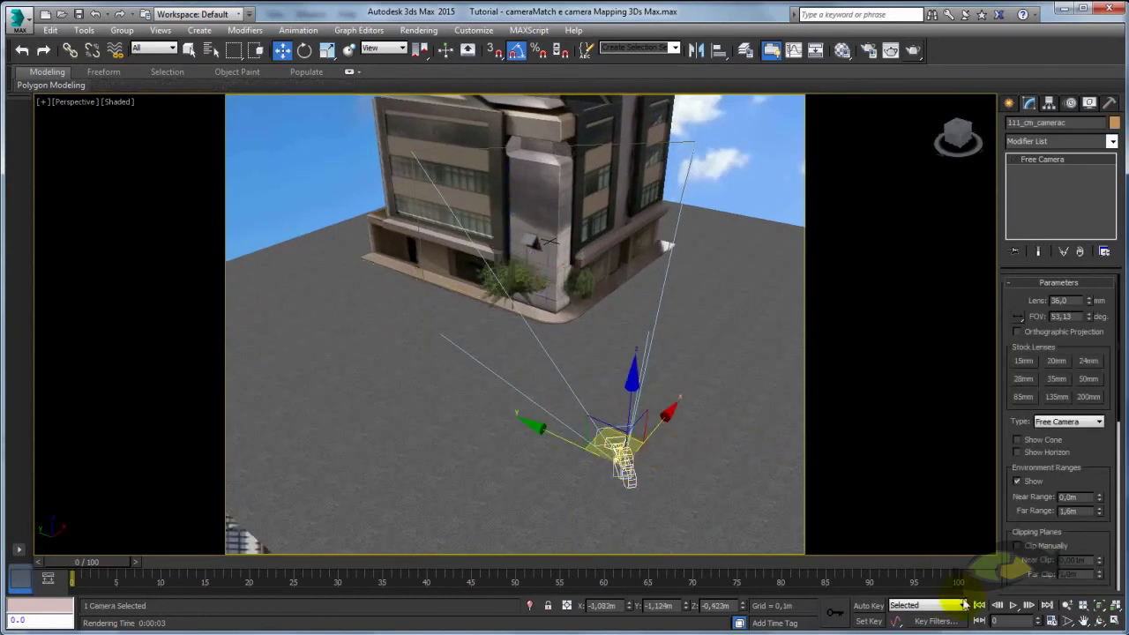
{"action": "left_click", "coordinate": [869, 606]}
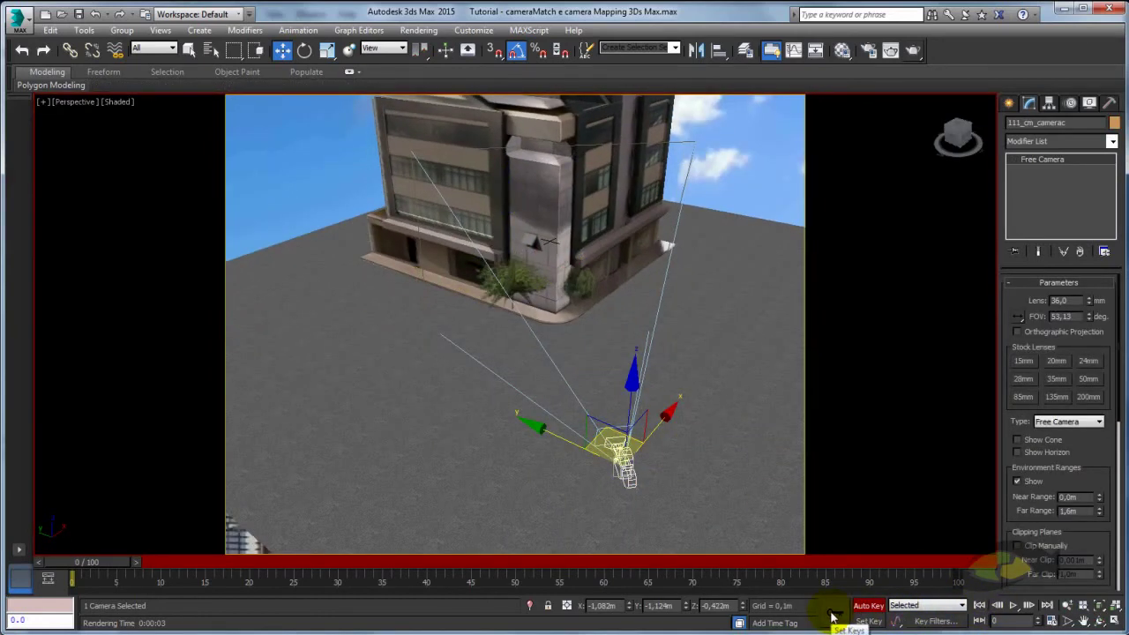
{"action": "middle_click_drag", "start_coordinate": [617, 397], "coordinate": [617, 450], "text": "alt"}
{"action": "mouse_move", "coordinate": [617, 450]}
{"action": "left_mouse_down"}
{"action": "mouse_move", "coordinate": [530, 437]}
{"action": "mouse_move", "coordinate": [597, 438]}
{"action": "mouse_move", "coordinate": [445, 441]}
{"action": "left_mouse_up"}
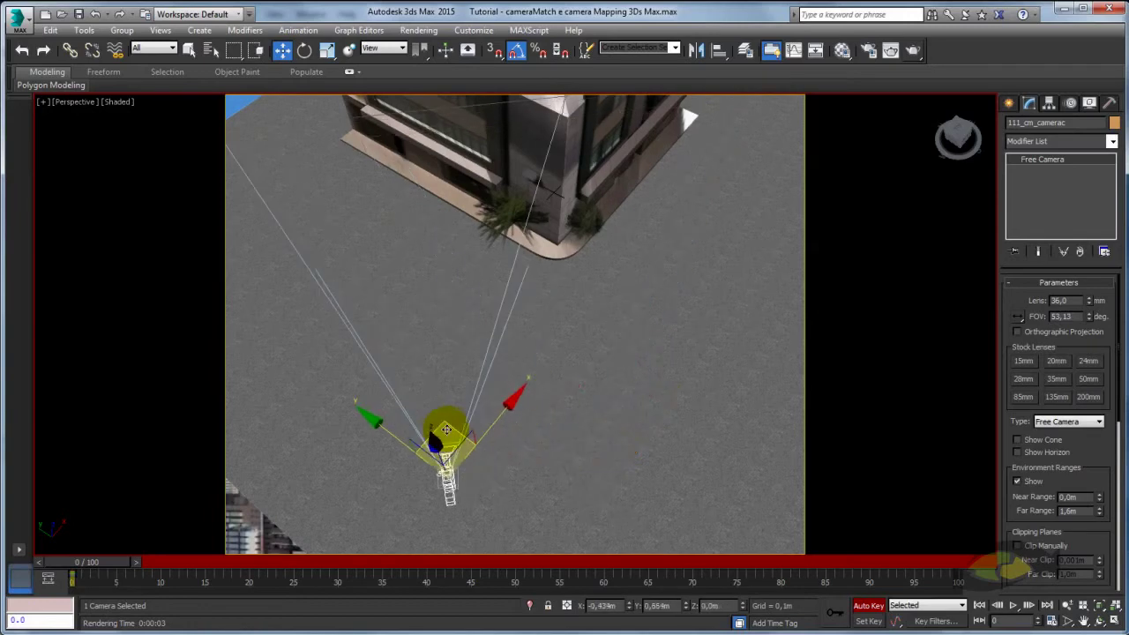
{"action": "key", "text": "e"}
{"action": "left_click_drag", "start_coordinate": [519, 553], "coordinate": [516, 542]}
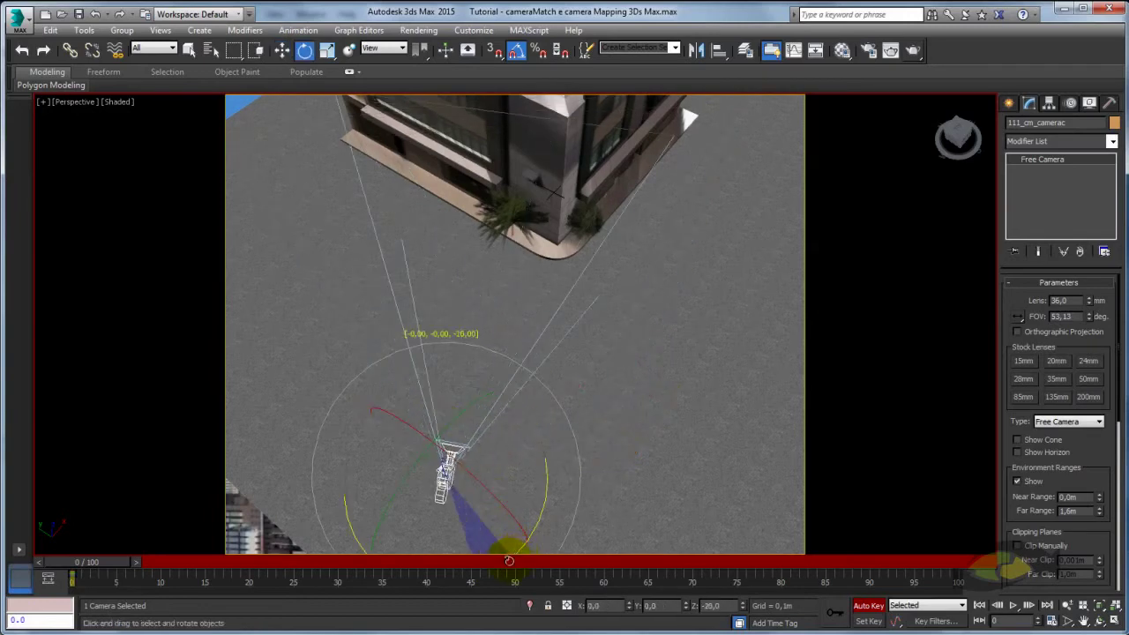
{"action": "middle_click_drag", "start_coordinate": [517, 541], "coordinate": [516, 437], "text": "alt"}
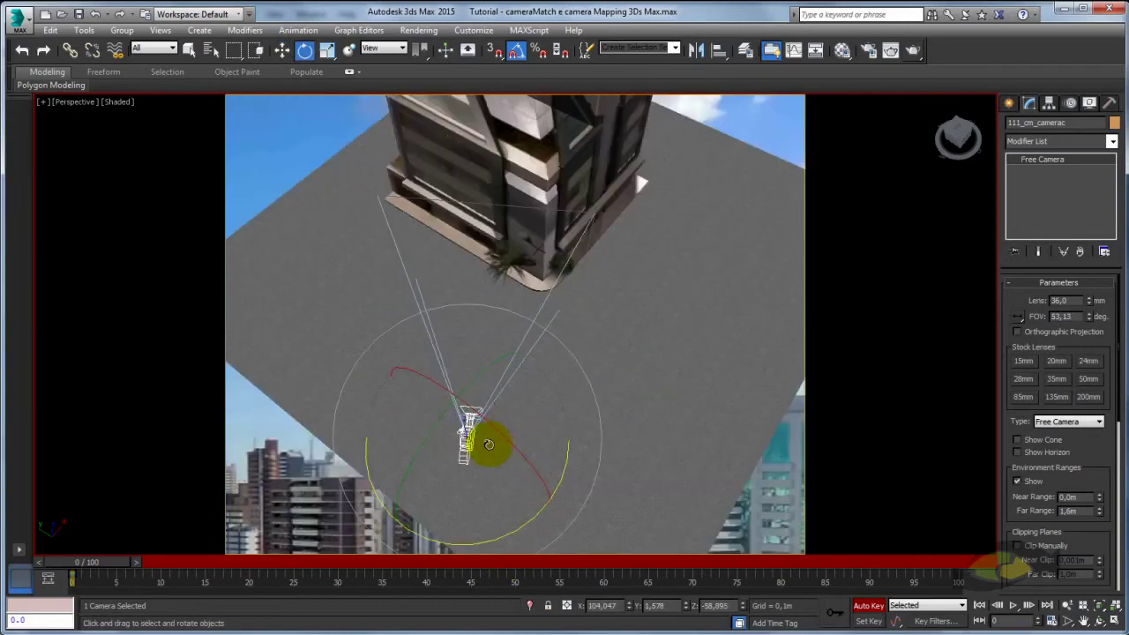
{"action": "key", "text": "w"}
{"action": "left_click_drag", "start_coordinate": [468, 397], "coordinate": [474, 408]}
At frame 100, move the camera closer and turn it 15 degrees about Z
{"action": "left_click_drag", "start_coordinate": [114, 572], "coordinate": [961, 567]}
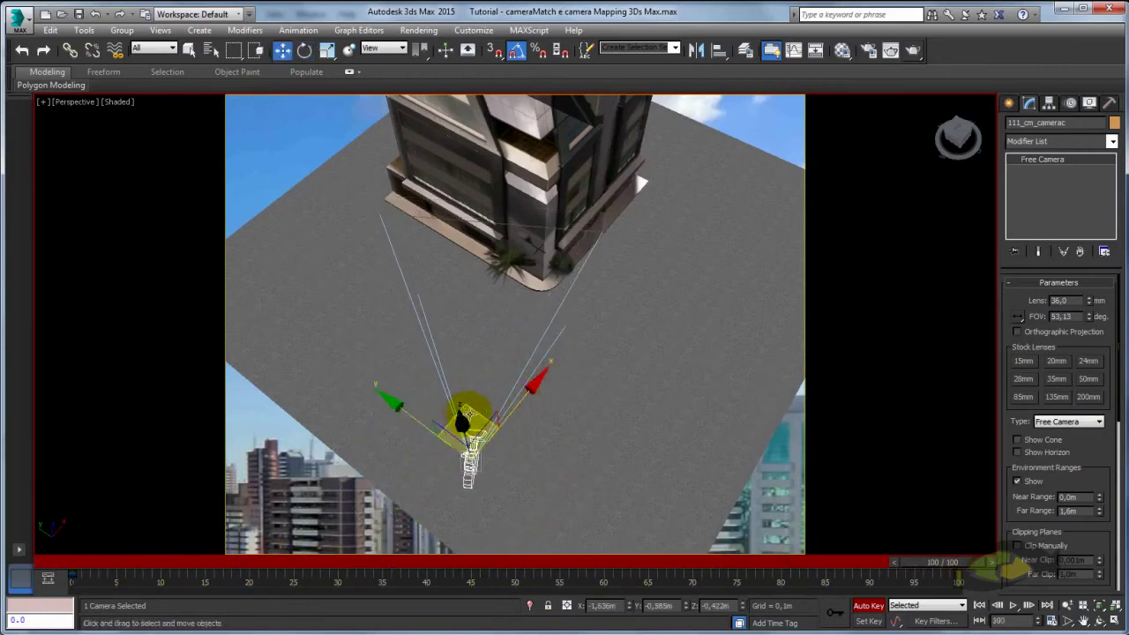
{"action": "left_click_drag", "start_coordinate": [527, 389], "coordinate": [549, 355]}
{"action": "key", "text": "e"}
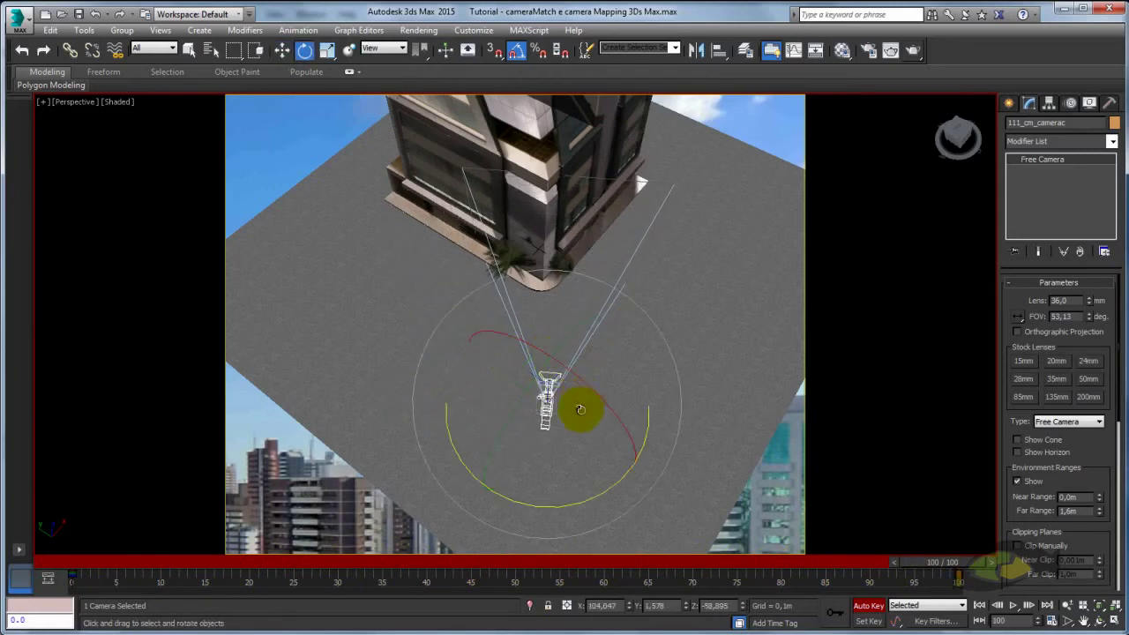
{"action": "left_click_drag", "start_coordinate": [591, 486], "coordinate": [599, 498]}
{"action": "key", "text": "w"}
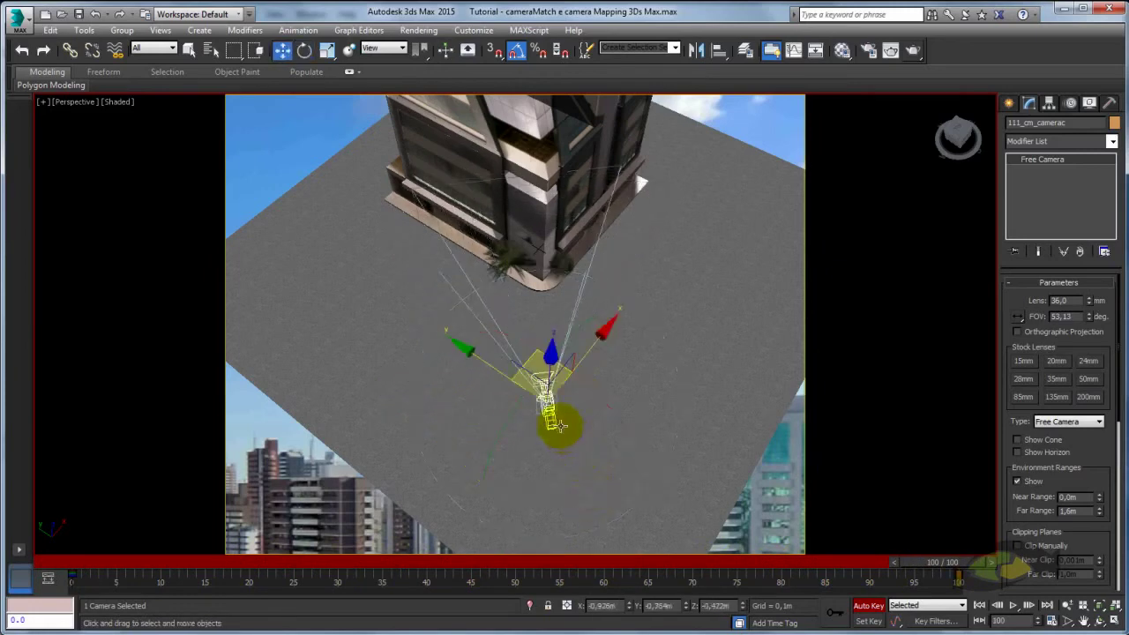
{"action": "mouse_move", "coordinate": [564, 353]}
{"action": "left_mouse_down"}
{"action": "mouse_move", "coordinate": [542, 349]}
{"action": "mouse_move", "coordinate": [554, 346]}
{"action": "left_mouse_up"}
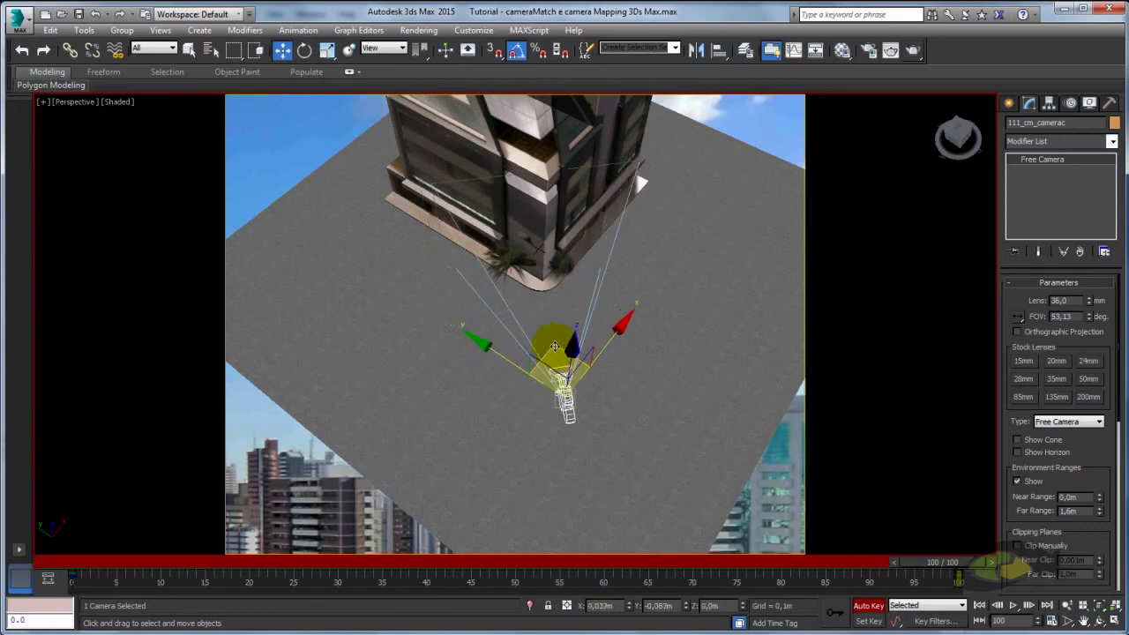
Preview the move through the camera, then refine the camera's position in Perspective view
{"action": "key", "text": "c"}
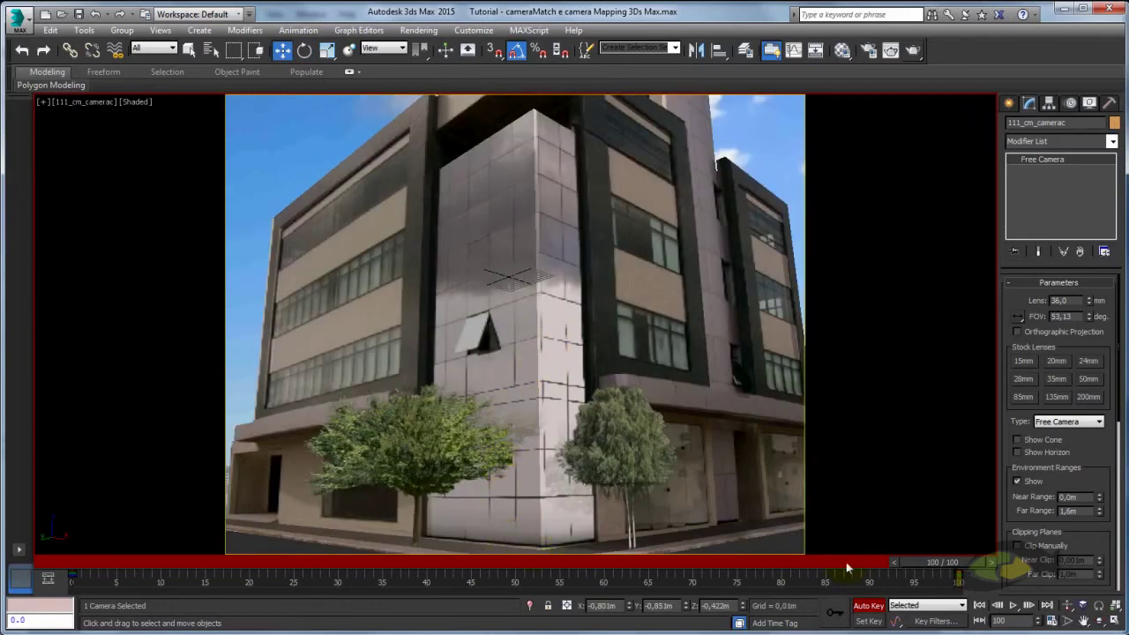
{"action": "left_click_drag", "start_coordinate": [958, 560], "coordinate": [65, 560]}
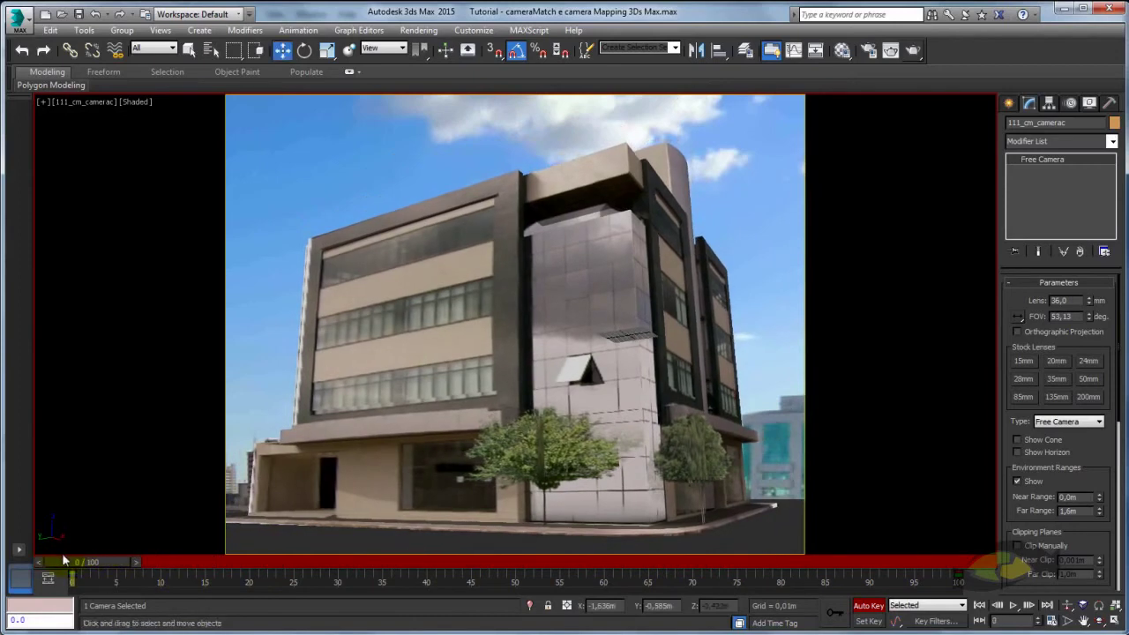
{"action": "key", "text": "p"}
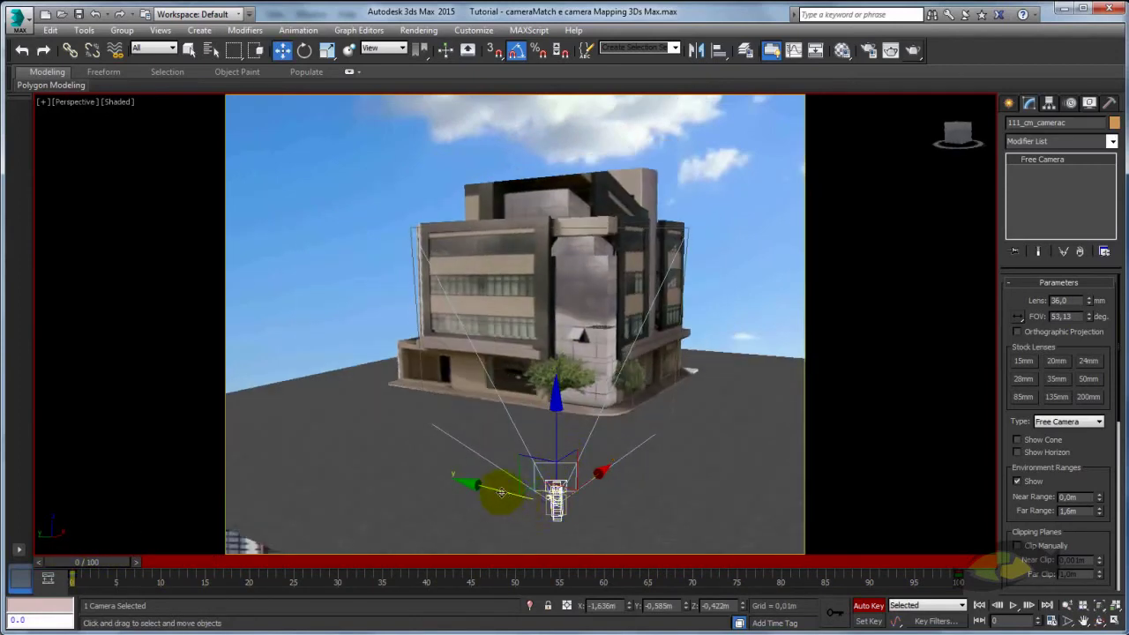
{"action": "left_click_drag", "start_coordinate": [500, 492], "coordinate": [523, 492]}
{"action": "key", "text": "e"}
{"action": "mouse_move", "coordinate": [606, 537]}
{"action": "middle_mouse_down", "text": "alt"}
{"action": "mouse_move", "coordinate": [613, 428]}
{"action": "mouse_move", "coordinate": [600, 403]}
{"action": "middle_mouse_up", "text": "alt"}
{"action": "key", "text": "w"}
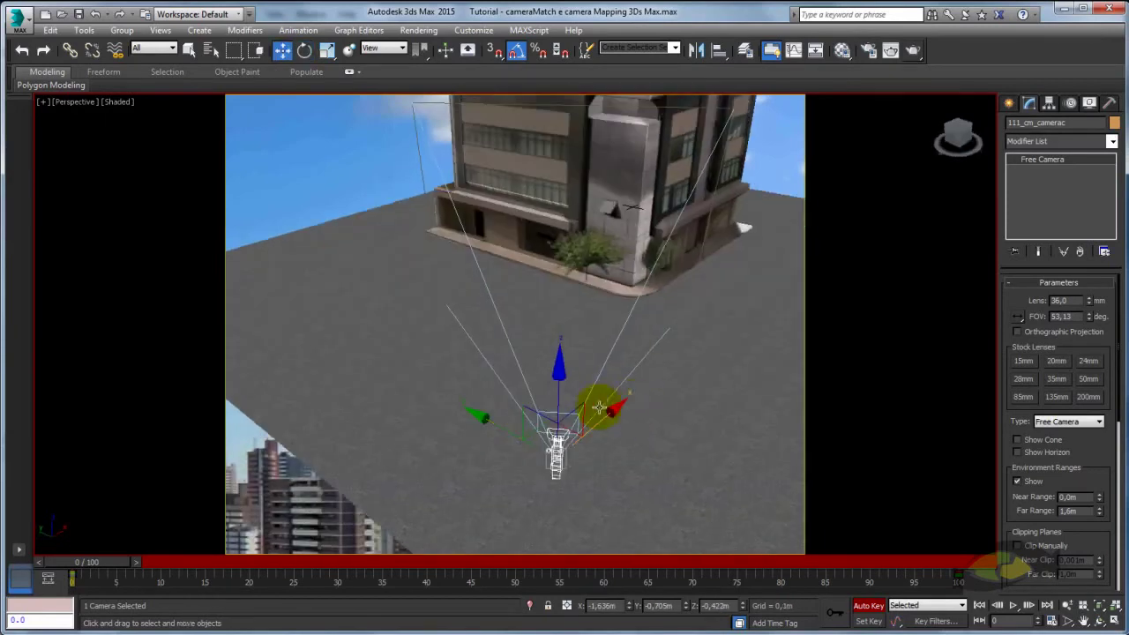
{"action": "left_click_drag", "start_coordinate": [548, 433], "coordinate": [549, 427]}
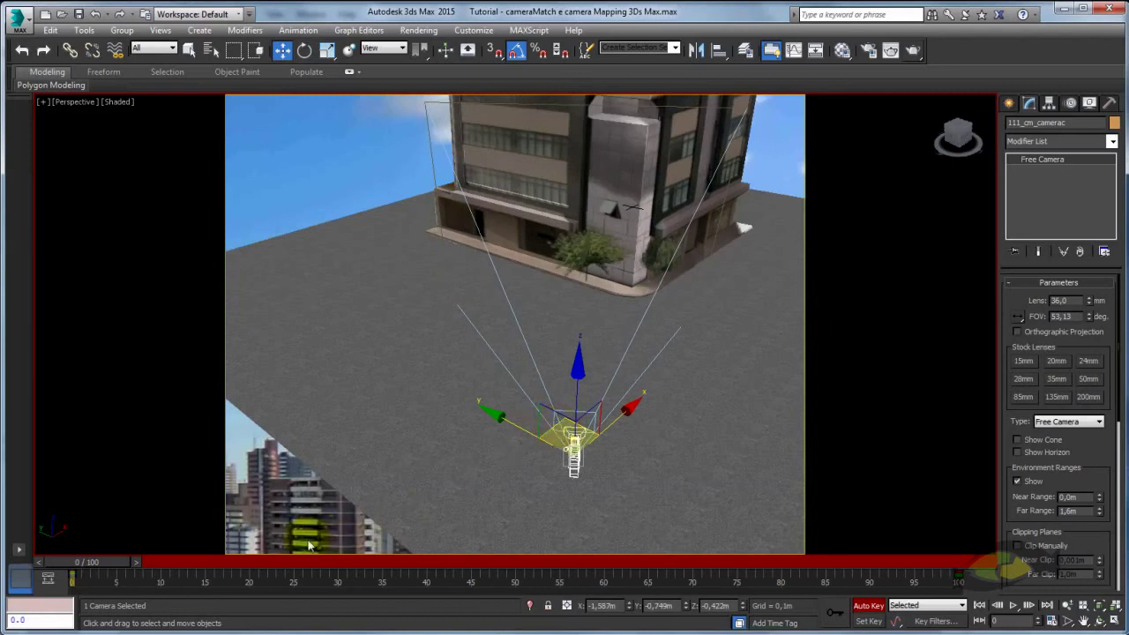
Reposition the camera at frame 100, turn Auto Key off, and view through 111_cm_camerac at frame 0
{"action": "left_click_drag", "start_coordinate": [126, 569], "coordinate": [917, 563]}
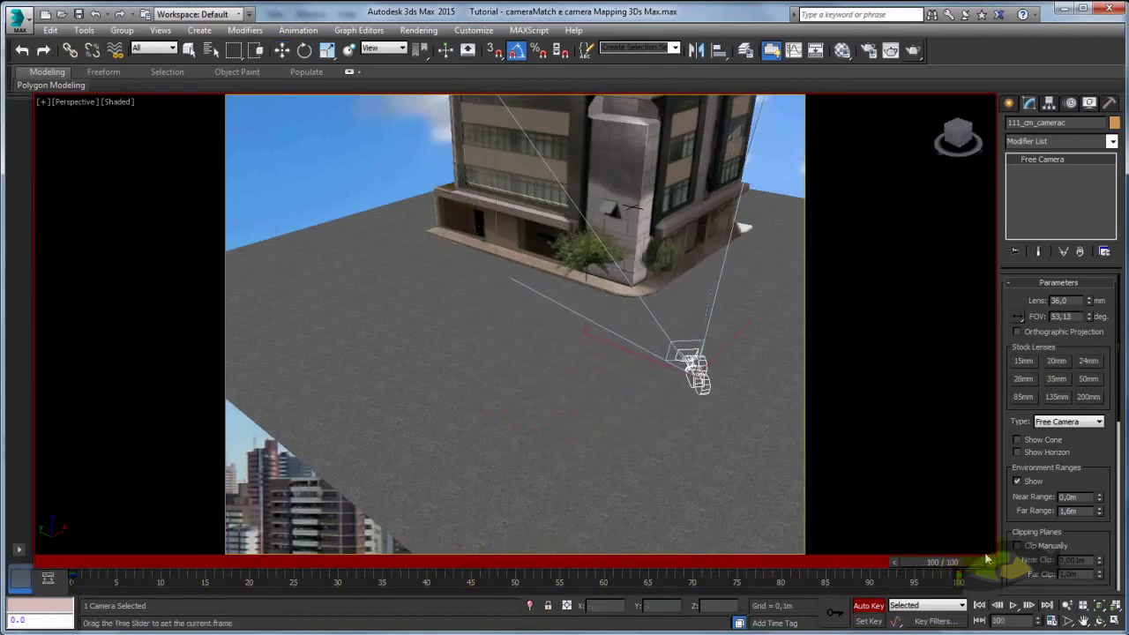
{"action": "left_click_drag", "start_coordinate": [987, 559], "coordinate": [959, 562]}
{"action": "key", "text": "w"}
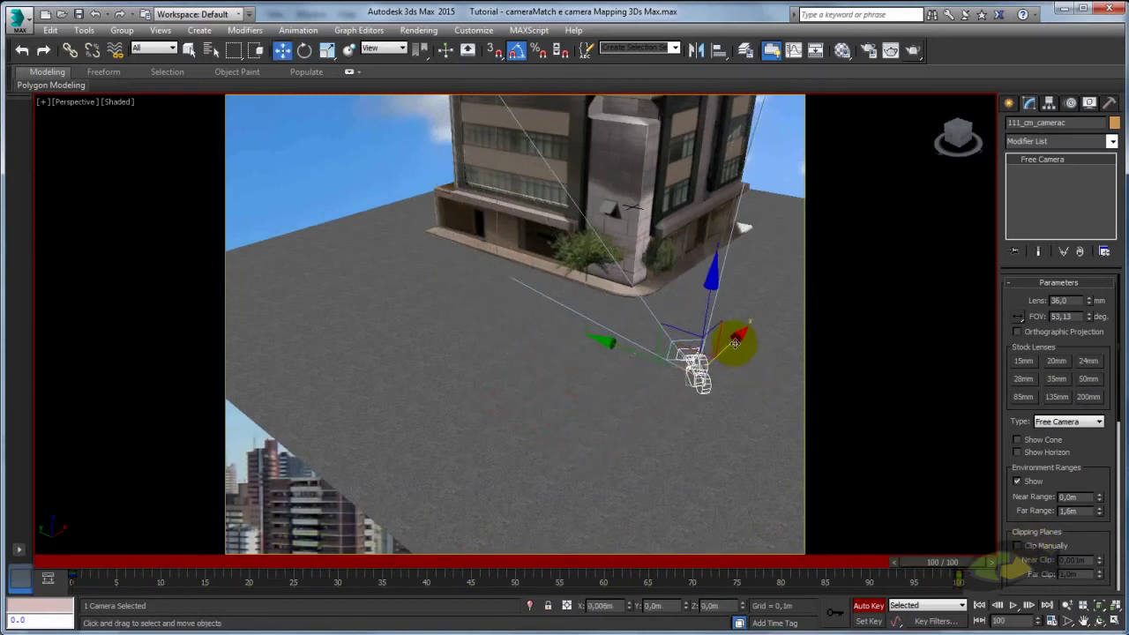
{"action": "mouse_move", "coordinate": [734, 344]}
{"action": "left_mouse_down"}
{"action": "mouse_move", "coordinate": [684, 362]}
{"action": "mouse_move", "coordinate": [685, 344]}
{"action": "left_mouse_up"}
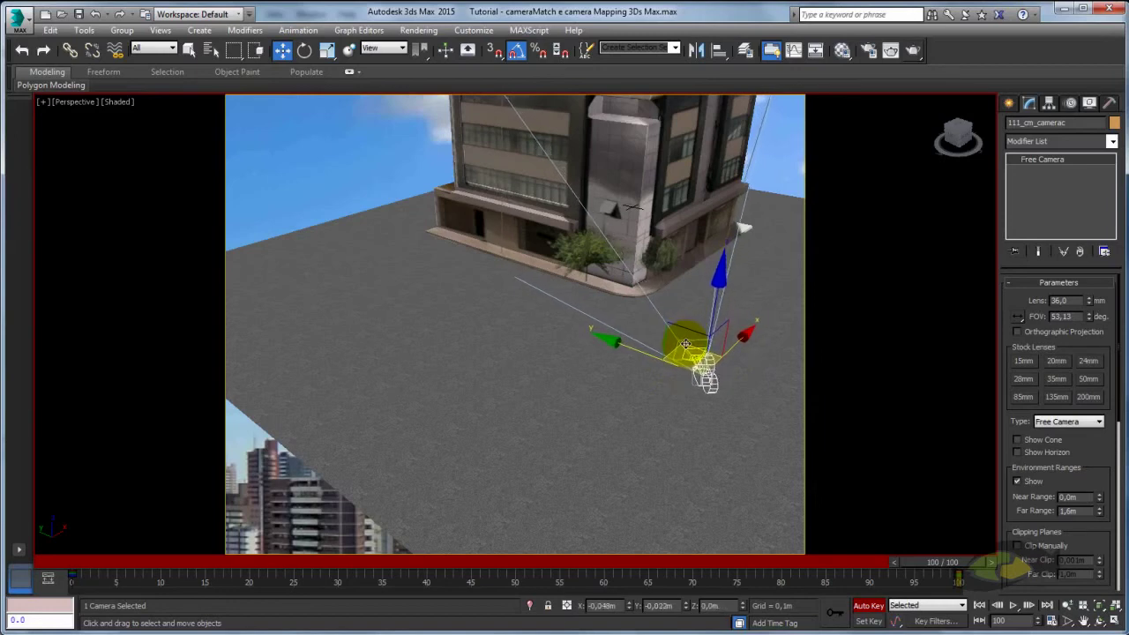
{"action": "left_click", "coordinate": [869, 606]}
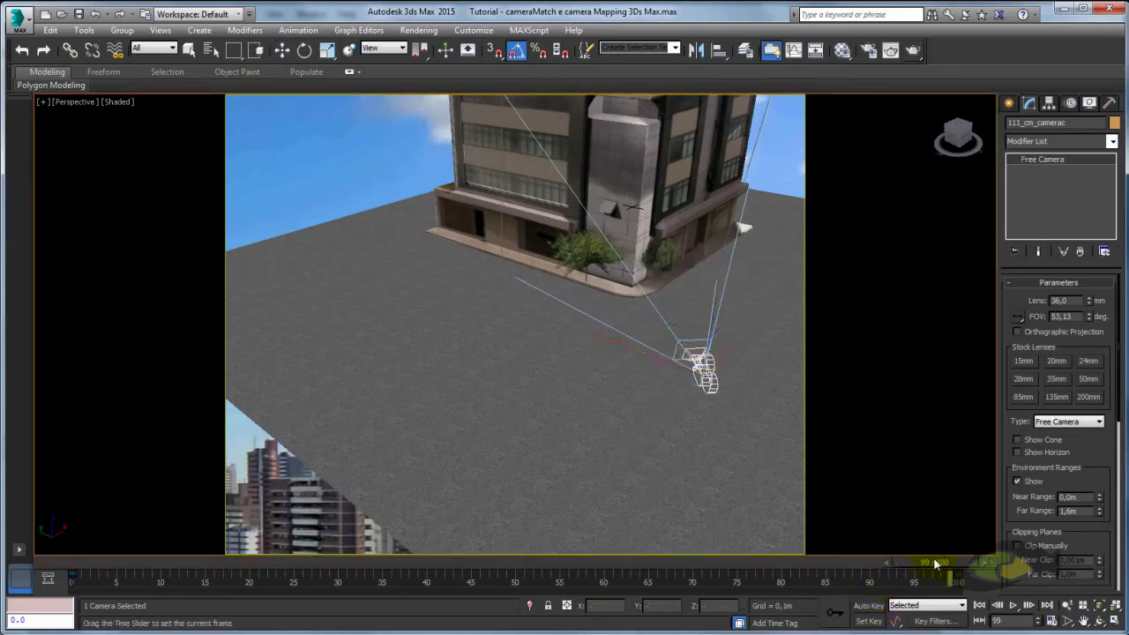
{"action": "left_click_drag", "start_coordinate": [936, 564], "coordinate": [119, 562]}
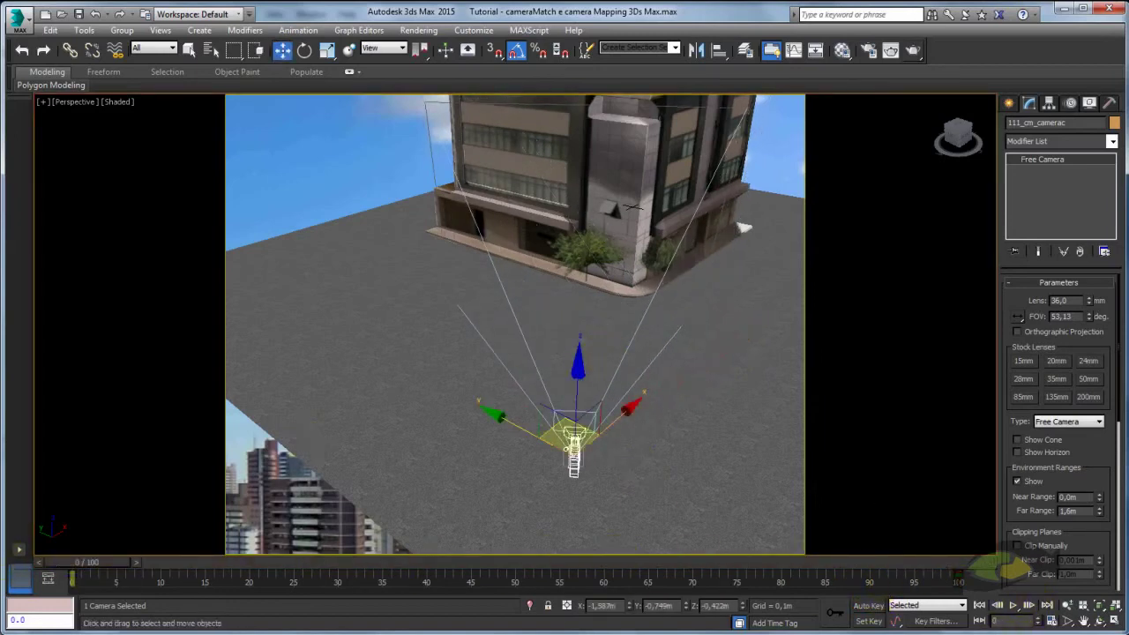
{"action": "key", "text": "c"}
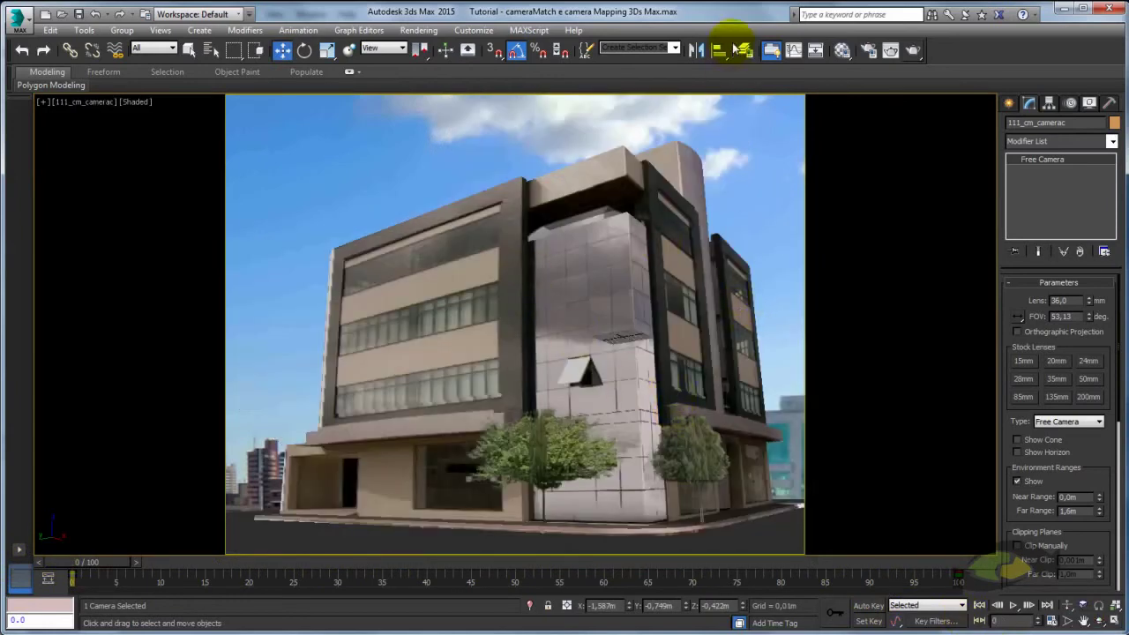
Set the render output to JPEG files named teste inside a new Desktop folder teste
{"action": "left_click", "coordinate": [869, 50]}
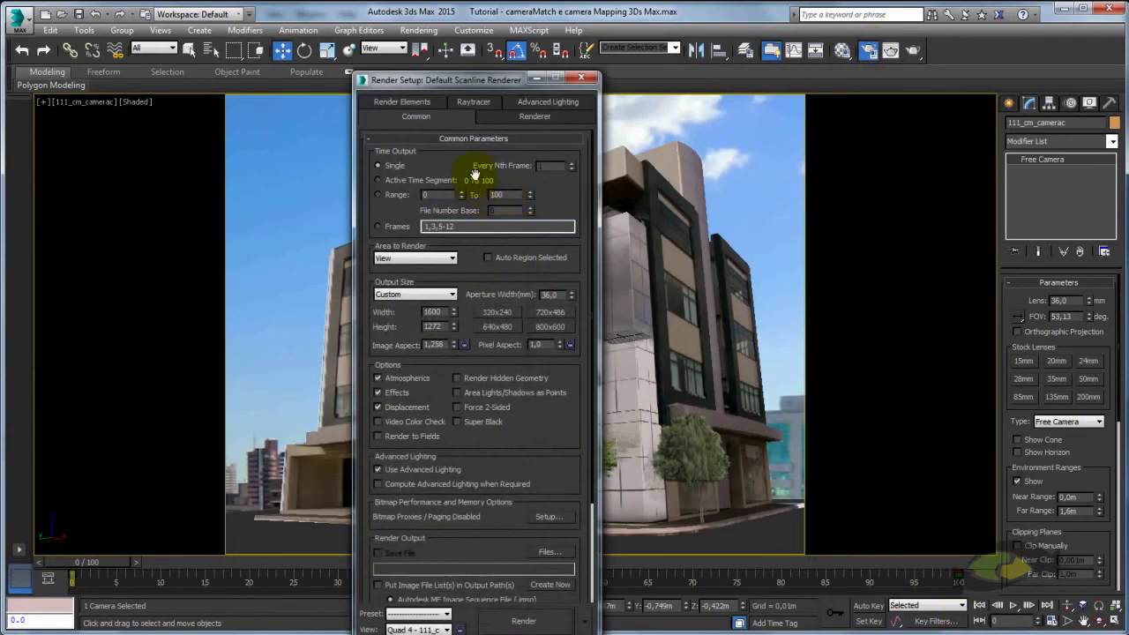
{"action": "mouse_move", "coordinate": [539, 429]}
{"action": "left_mouse_down"}
{"action": "mouse_move", "coordinate": [536, 214]}
{"action": "mouse_move", "coordinate": [574, 347]}
{"action": "left_mouse_up"}
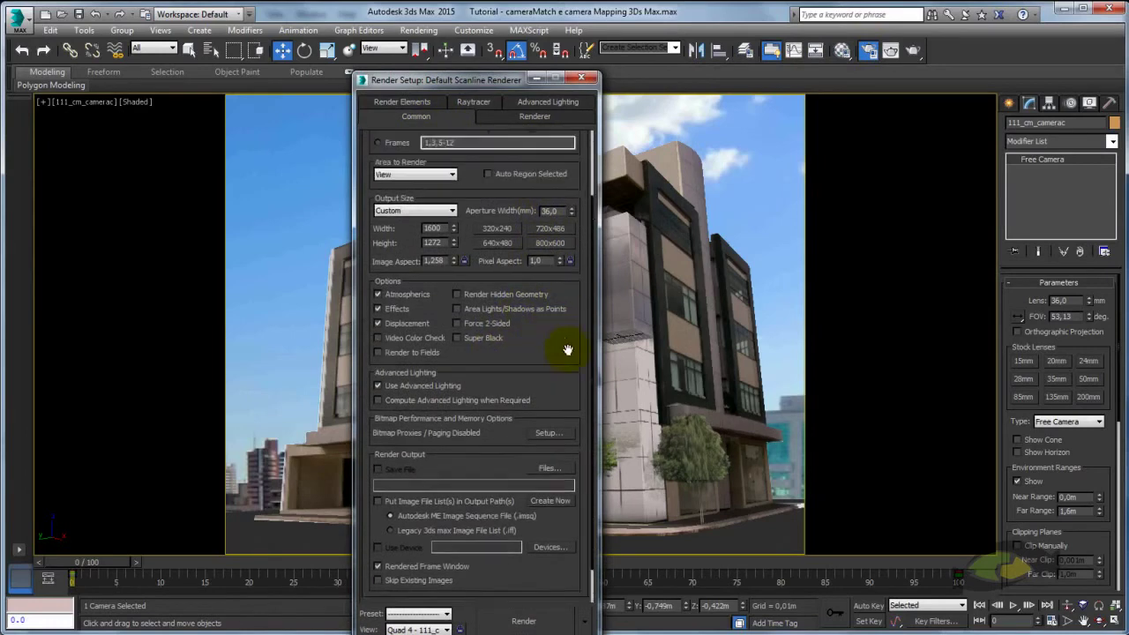
{"action": "scroll", "coordinate": [559, 347], "scroll_direction": "down", "scroll_amount": 1}
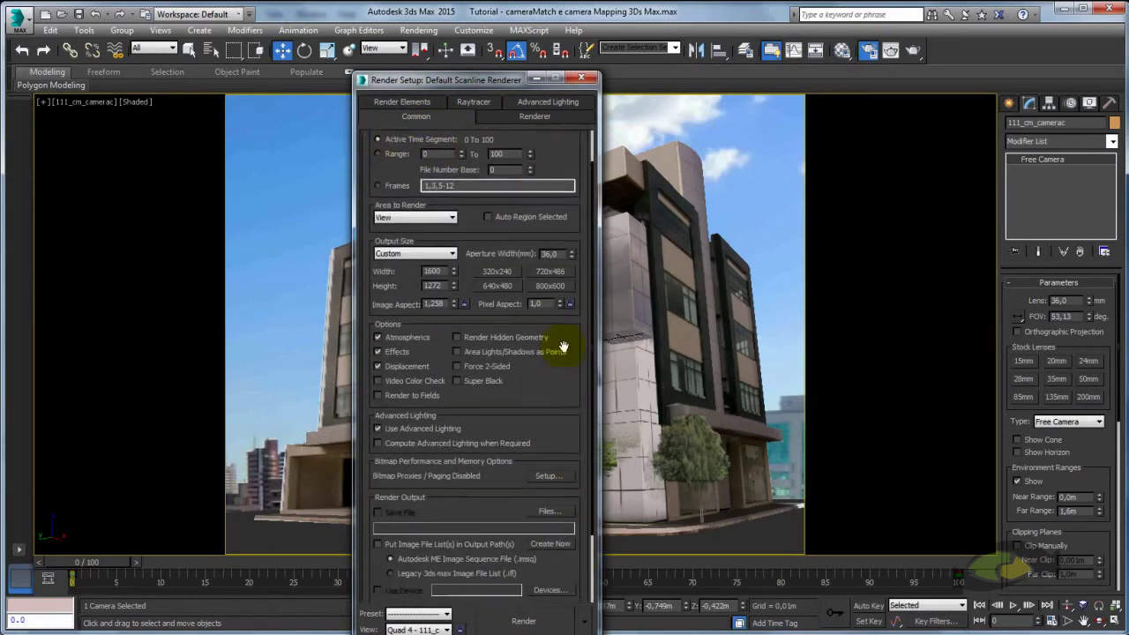
{"action": "scroll", "coordinate": [511, 379], "scroll_direction": "down", "scroll_amount": 3}
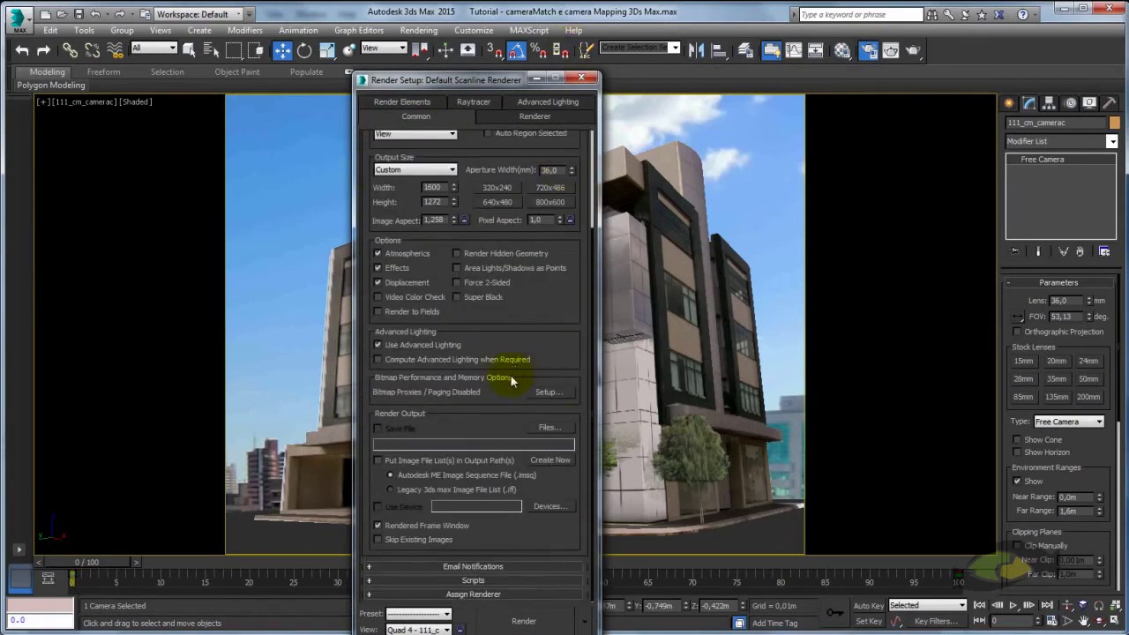
{"action": "left_click", "coordinate": [548, 428]}
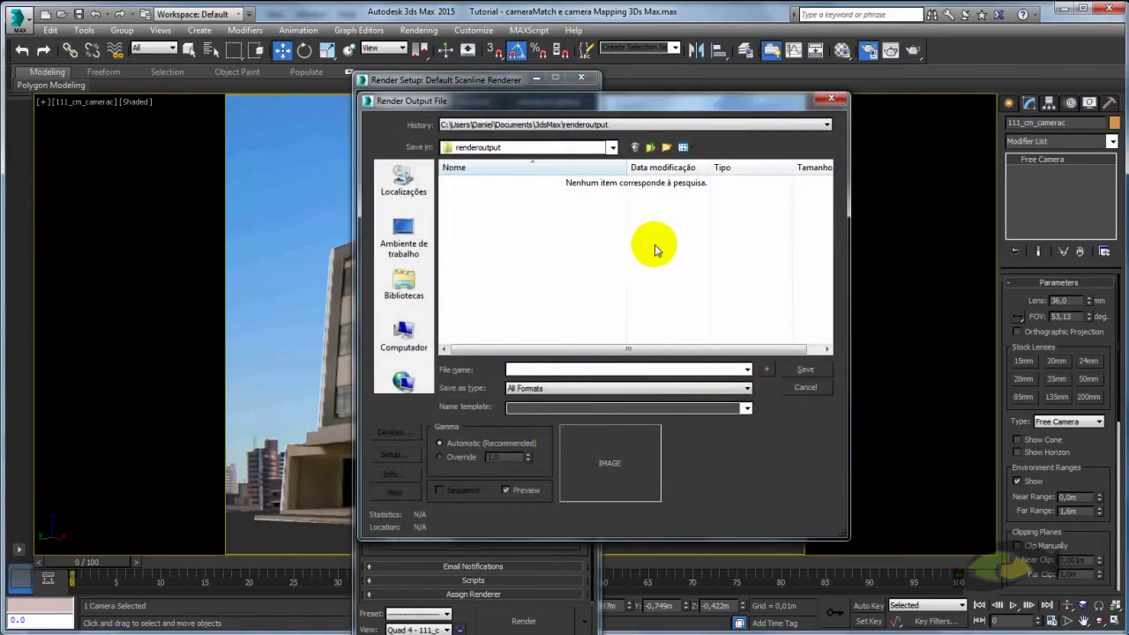
{"action": "left_click", "coordinate": [411, 234]}
{"action": "left_click", "coordinate": [666, 148]}
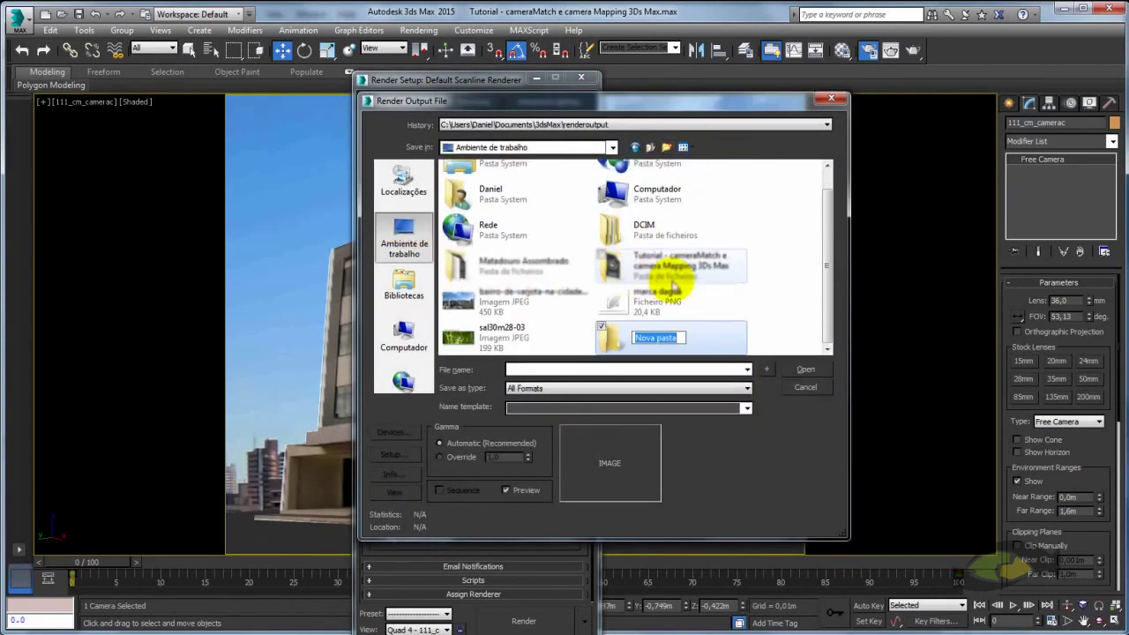
{"action": "key", "text": "Return"}
{"action": "key", "text": "Return"}
{"action": "type", "text": "teste"}
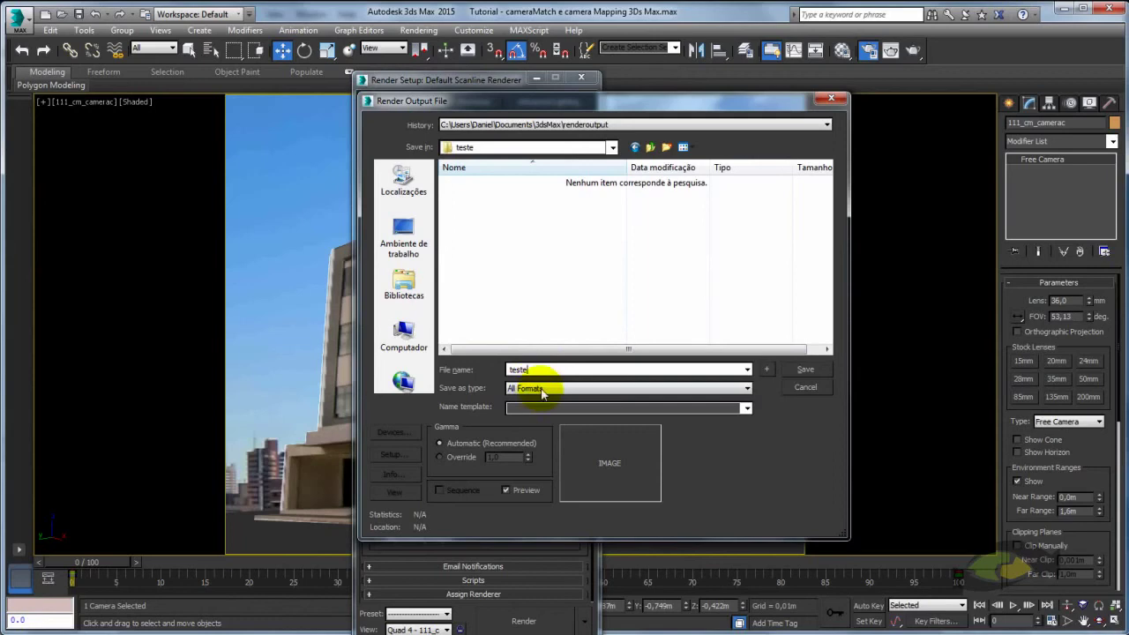
{"action": "left_click", "coordinate": [542, 392]}
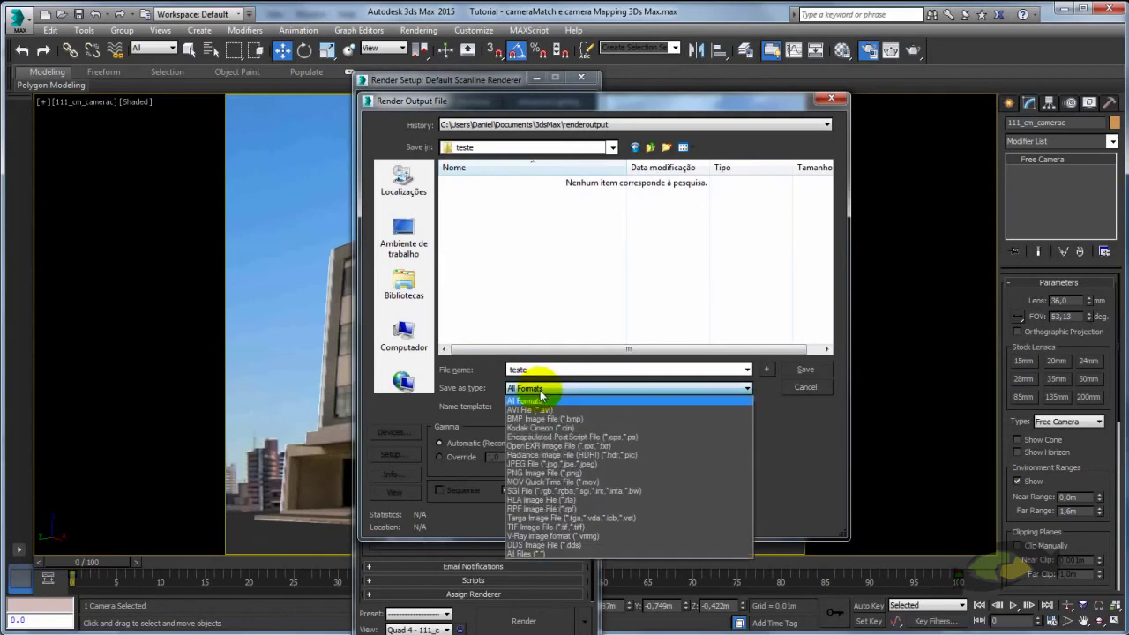
{"action": "left_click", "coordinate": [544, 463]}
{"action": "left_click", "coordinate": [806, 368]}
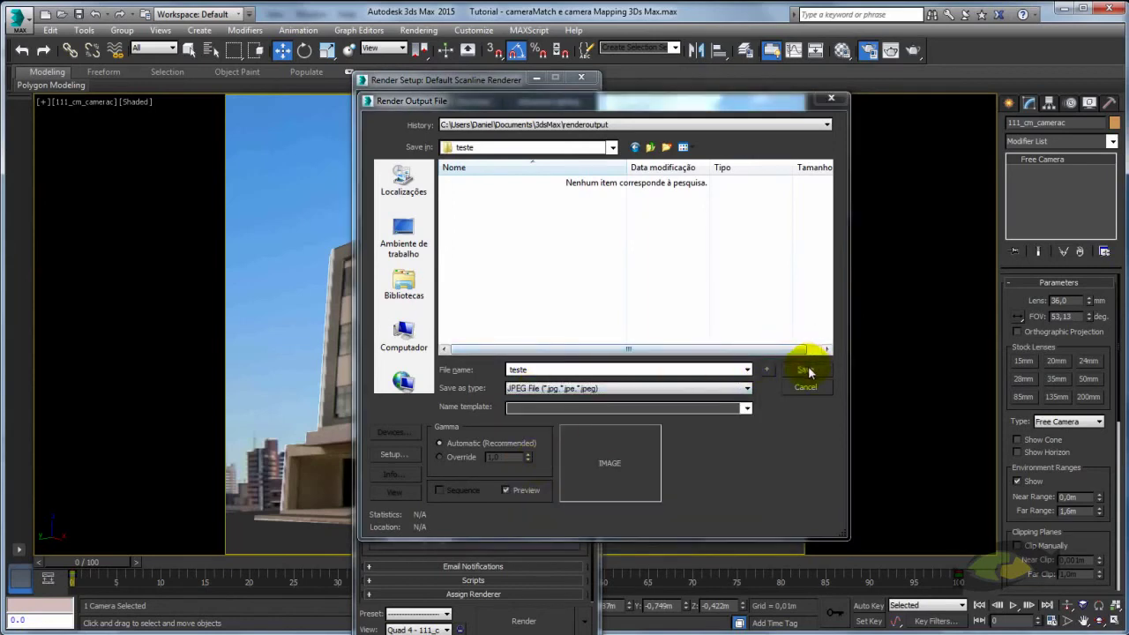
Accept the JPEG quality settings, then reopen Render Setup for an output size of 900 × 716
{"action": "left_click", "coordinate": [559, 399]}
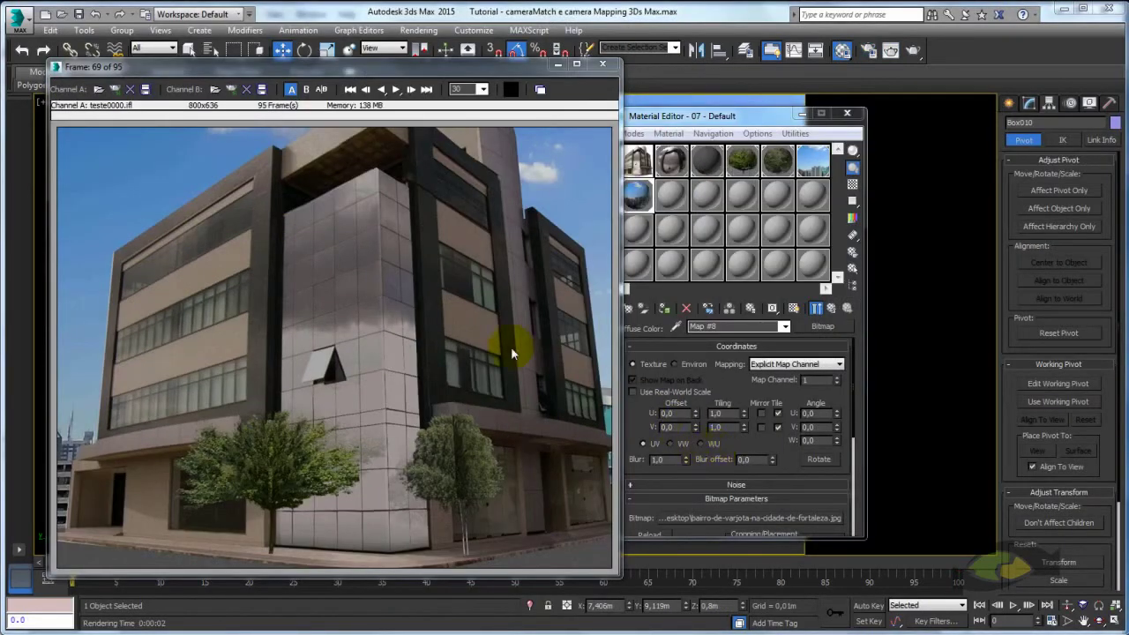
{"action": "left_click_drag", "start_coordinate": [474, 66], "coordinate": [512, 62]}
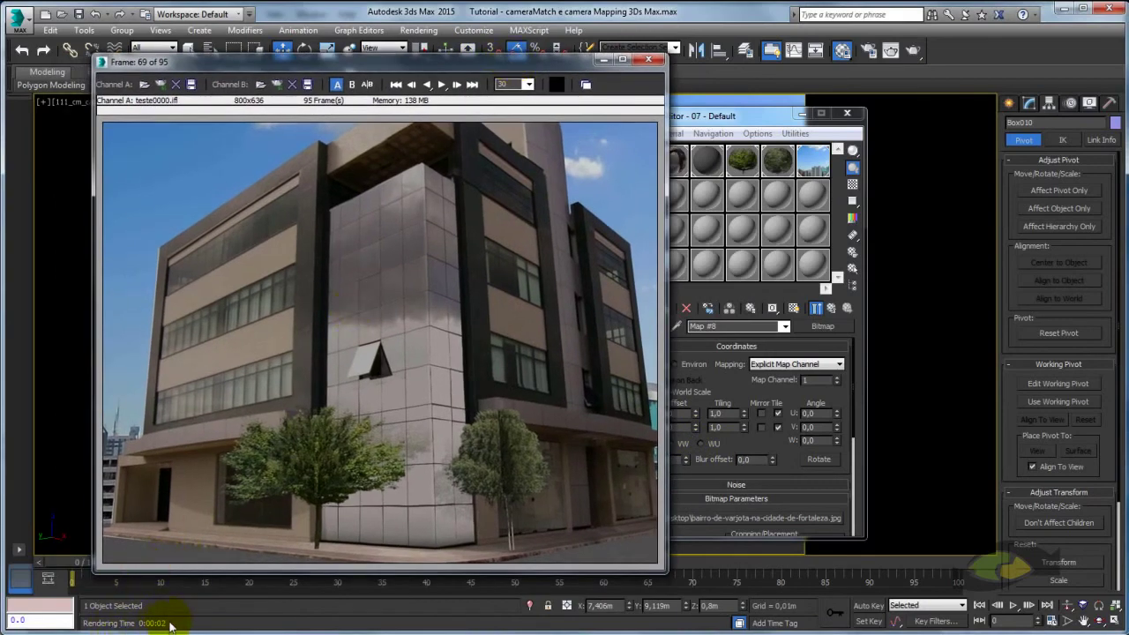
{"action": "left_click", "coordinate": [874, 58]}
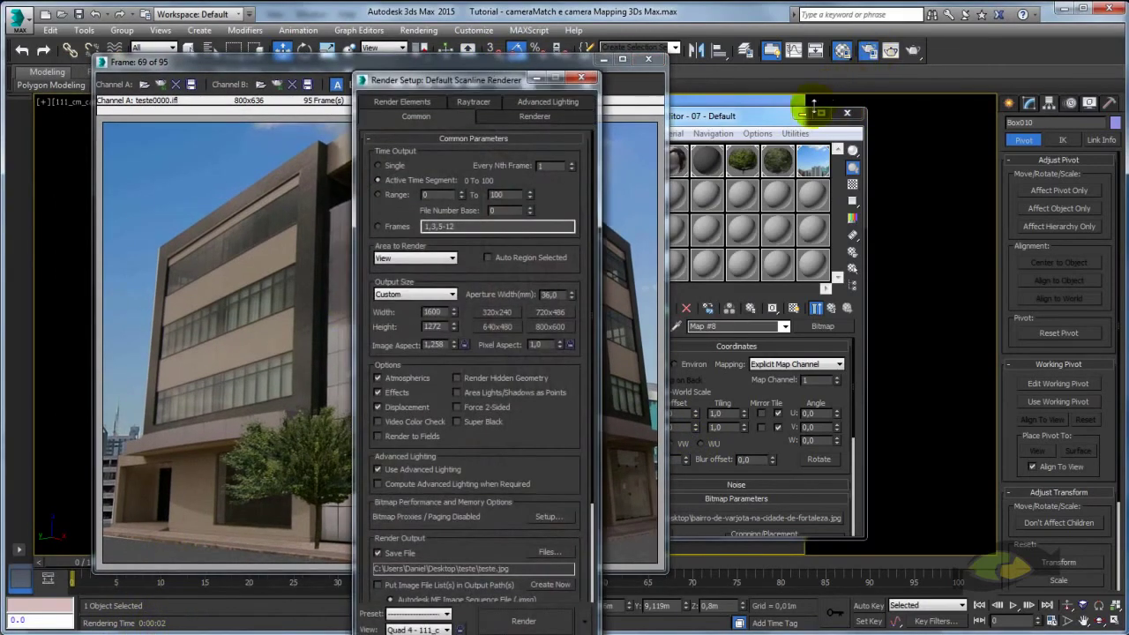
{"action": "left_click_drag", "start_coordinate": [493, 84], "coordinate": [544, 59]}
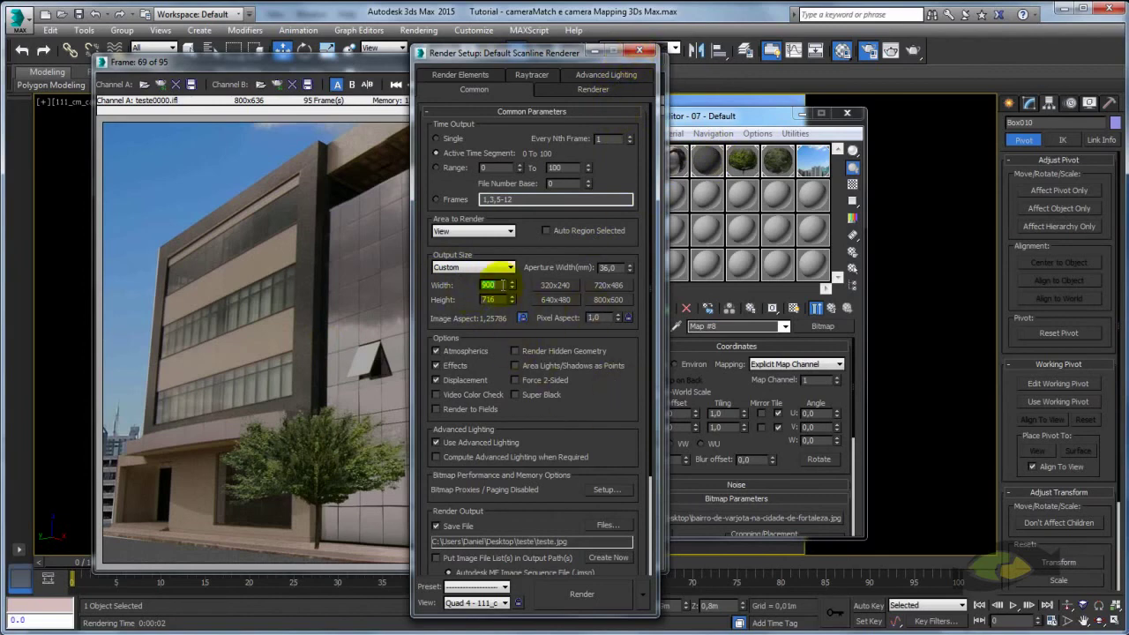
Close Render Setup and play the 95-frame teste sequence forward in RAM Player
{"action": "left_click", "coordinate": [643, 53]}
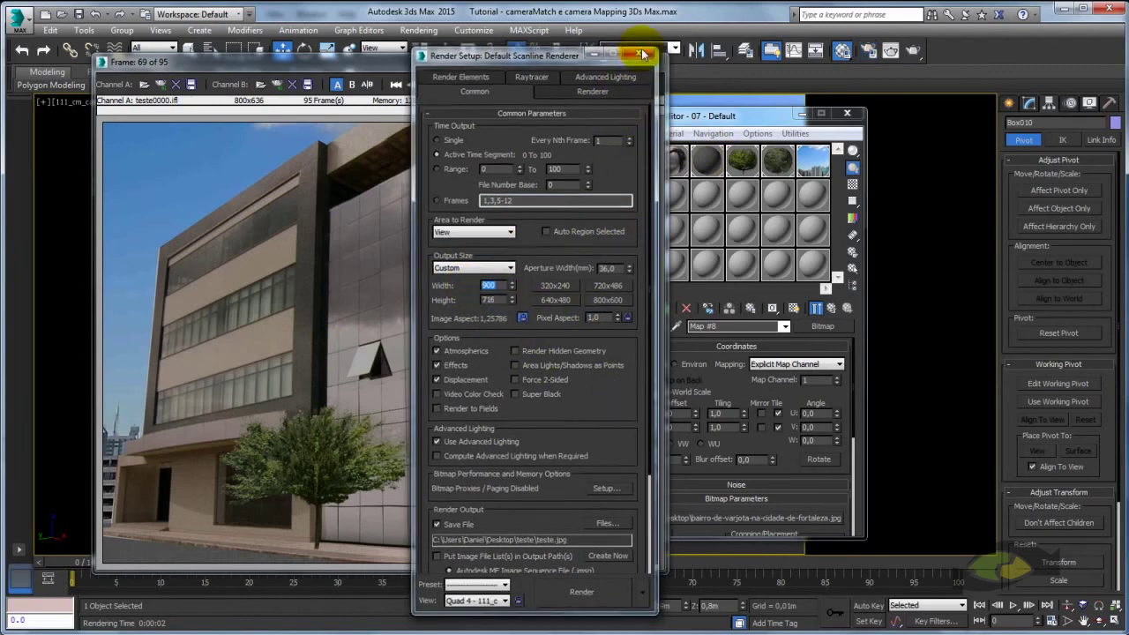
{"action": "left_click_drag", "start_coordinate": [508, 71], "coordinate": [533, 59]}
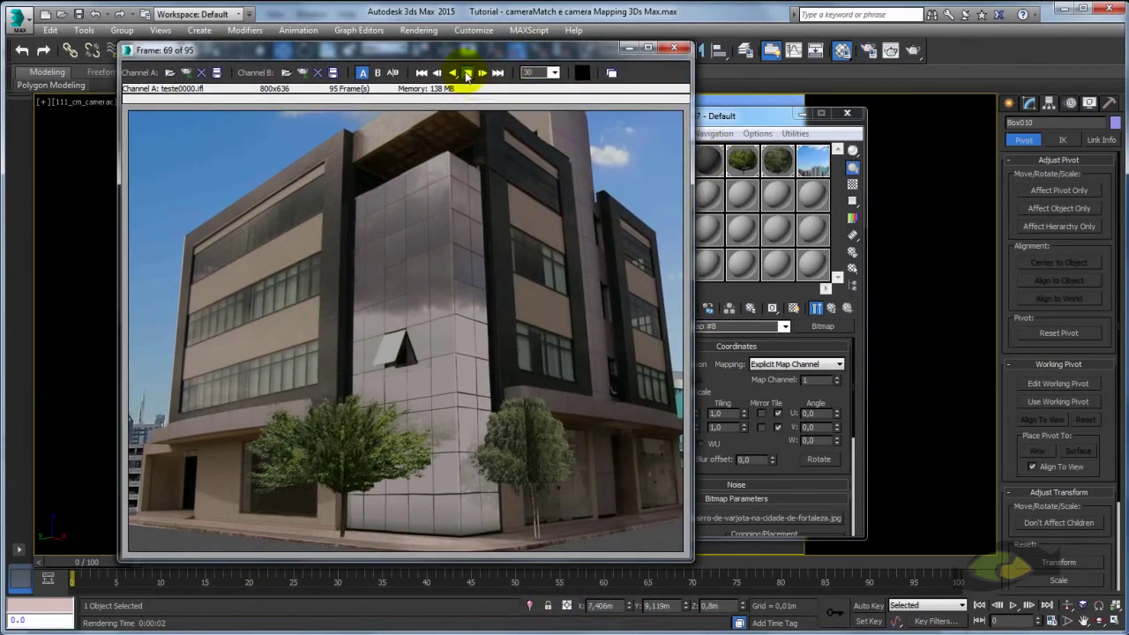
{"action": "left_click", "coordinate": [468, 73]}
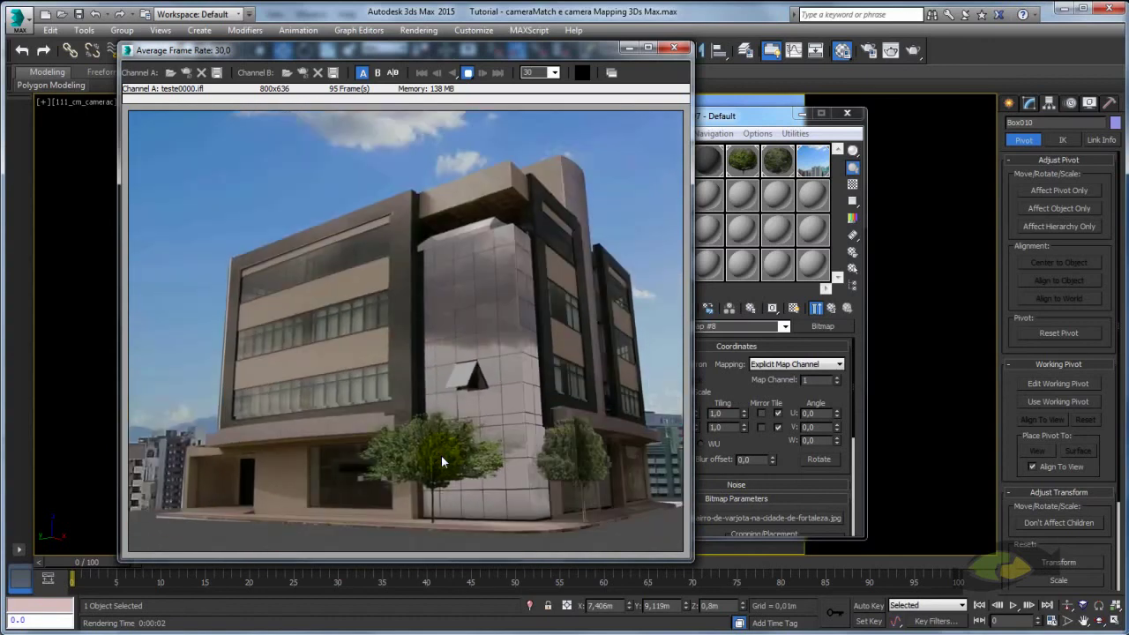
{"action": "left_click", "coordinate": [441, 455]}
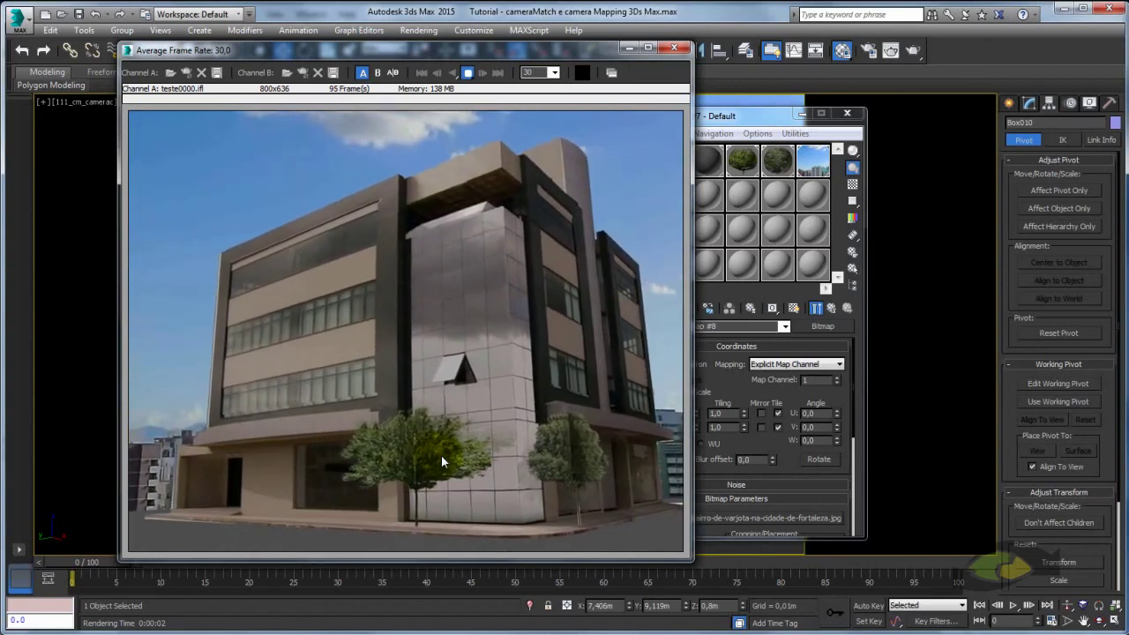
{"action": "left_click", "coordinate": [441, 455]}
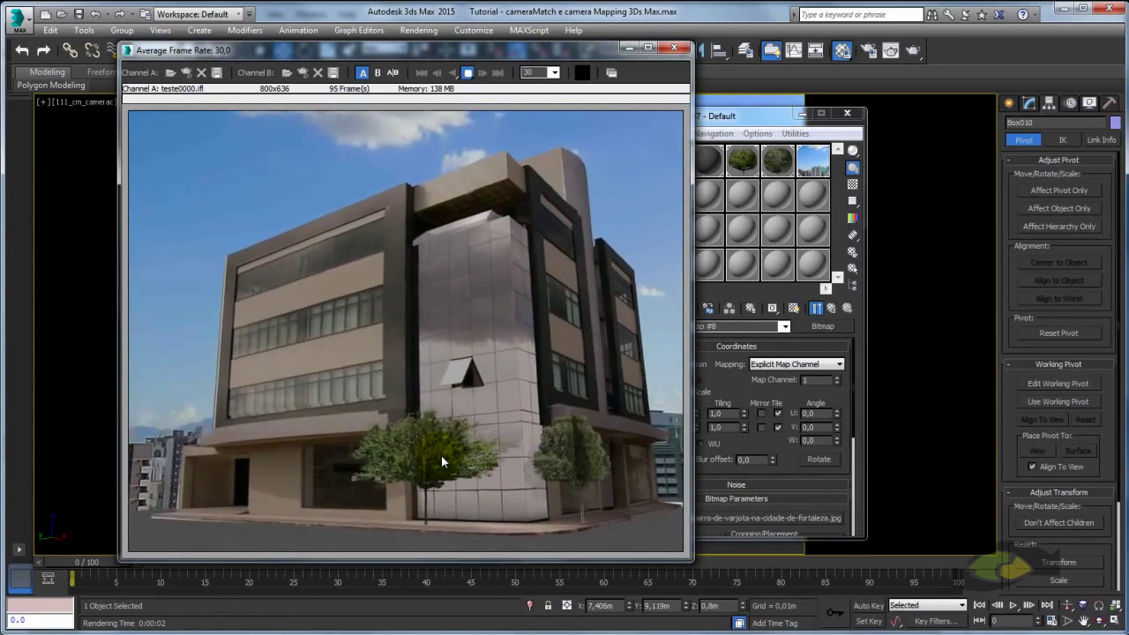
{"action": "left_click", "coordinate": [441, 455]}
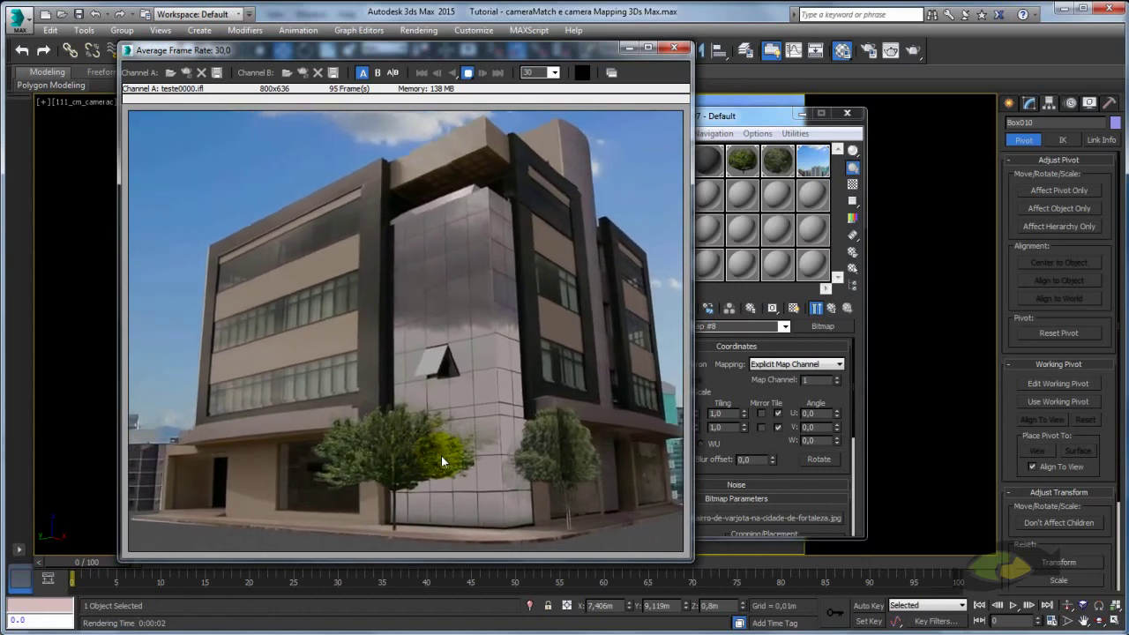
{"action": "left_click", "coordinate": [441, 455]}
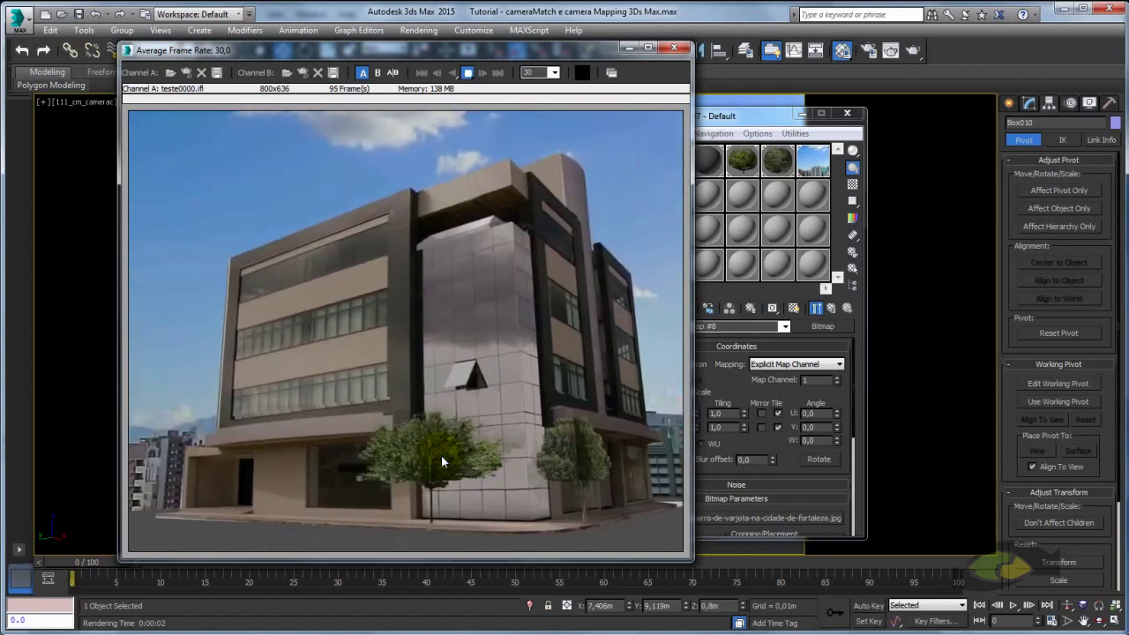
{"action": "left_click", "coordinate": [441, 455]}
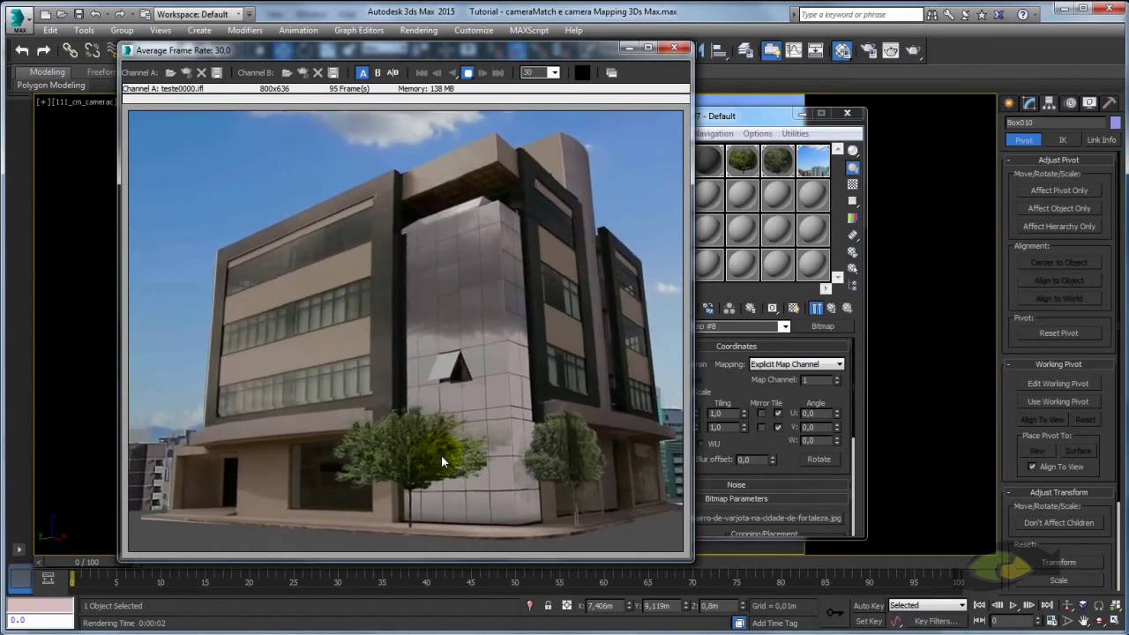
{"action": "left_click", "coordinate": [441, 455]}
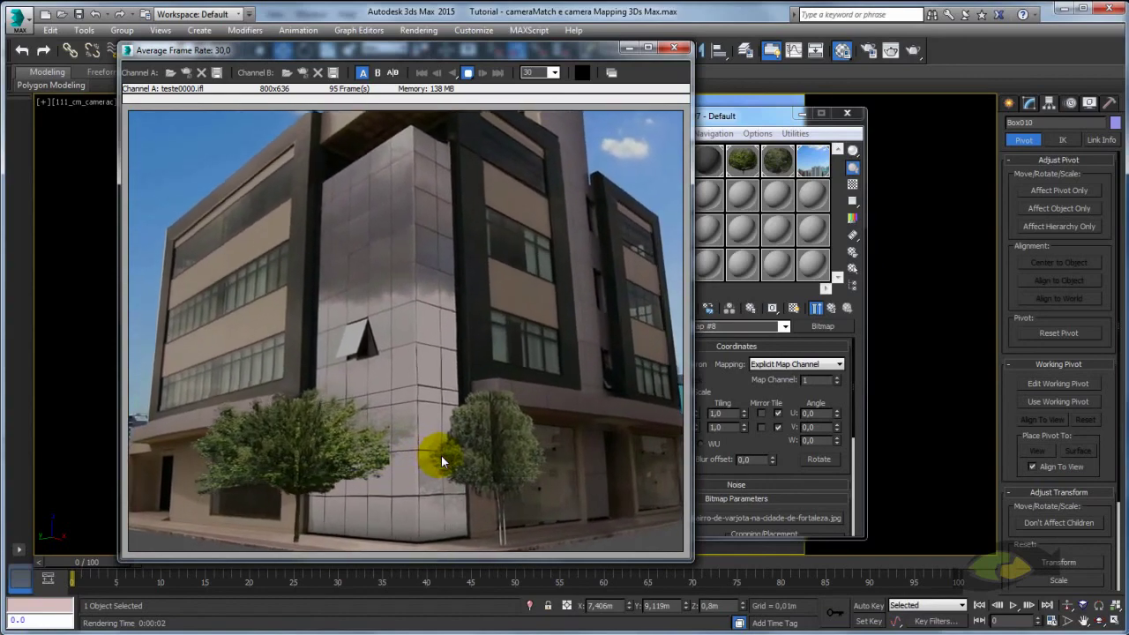